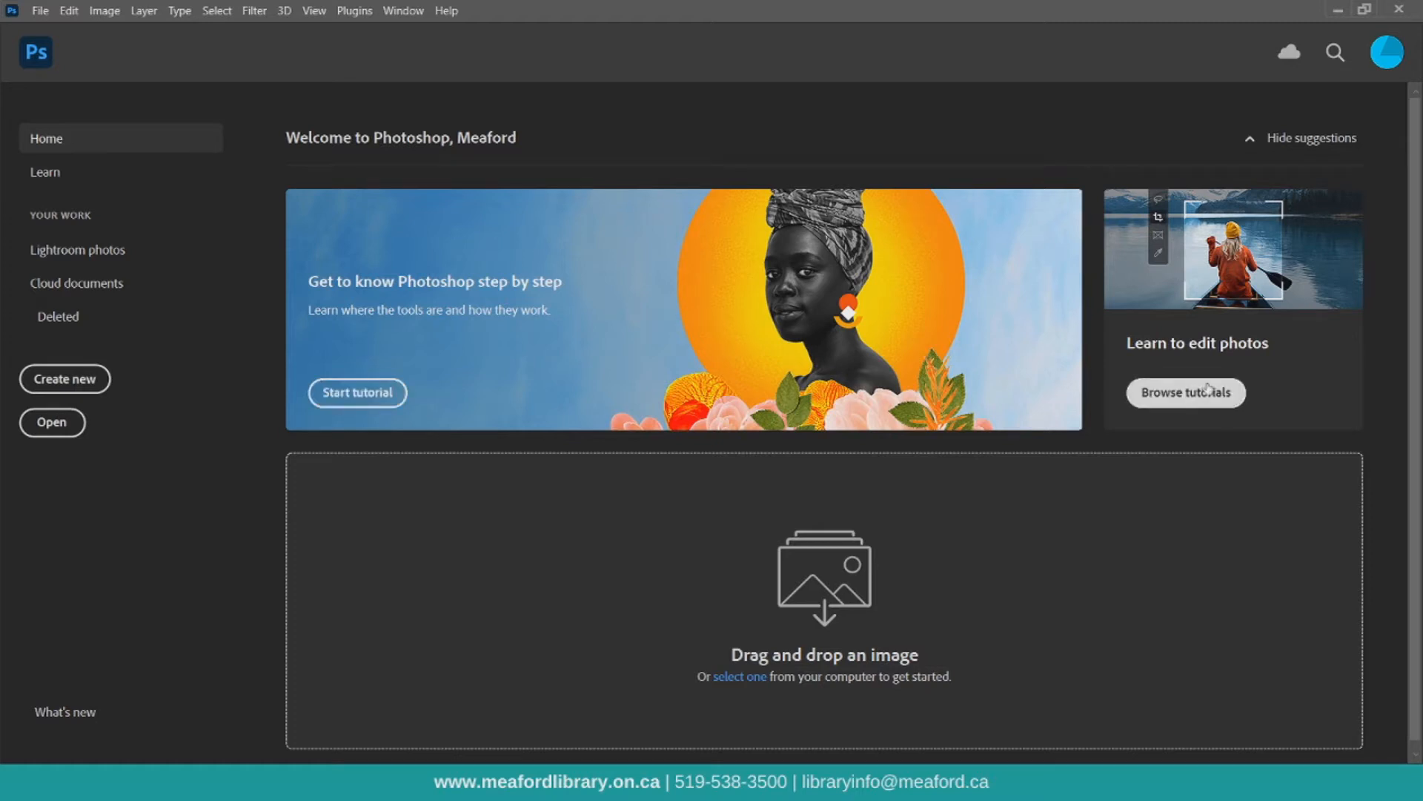
Look through the list of in-app Learn tutorials and return to the Home screen
click(45, 172)
scroll(704, 244, down, 10)
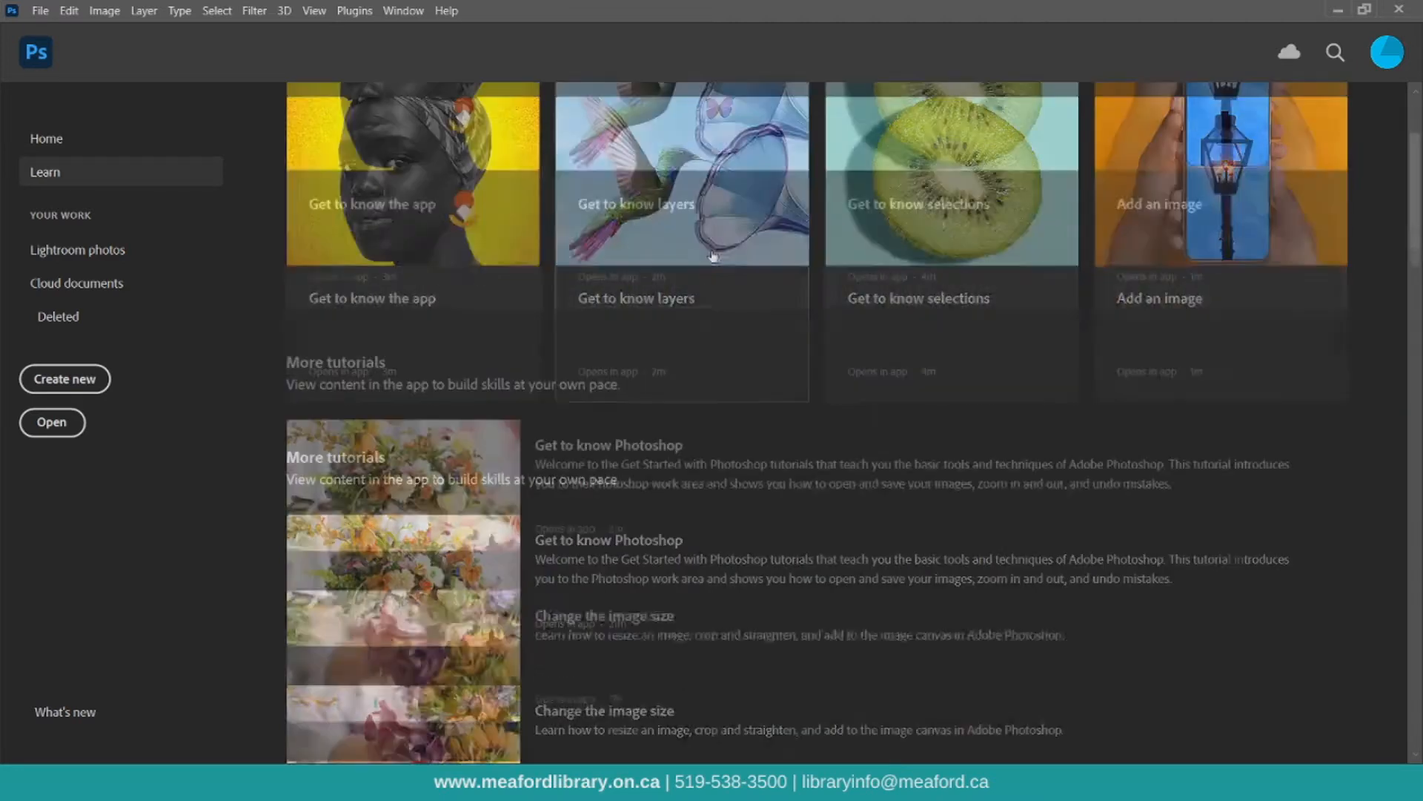
scroll(714, 265, down, 5)
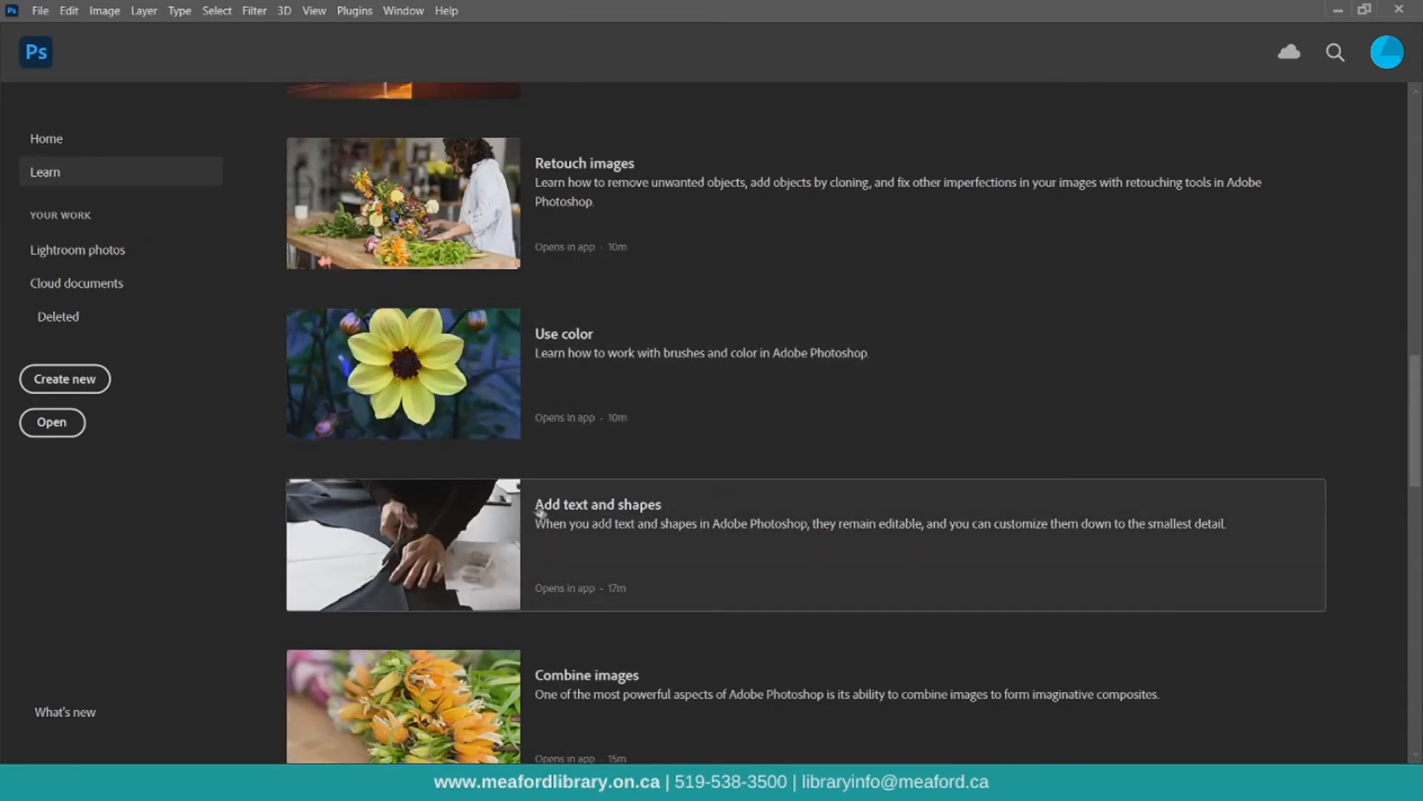
scroll(585, 547, down, 1)
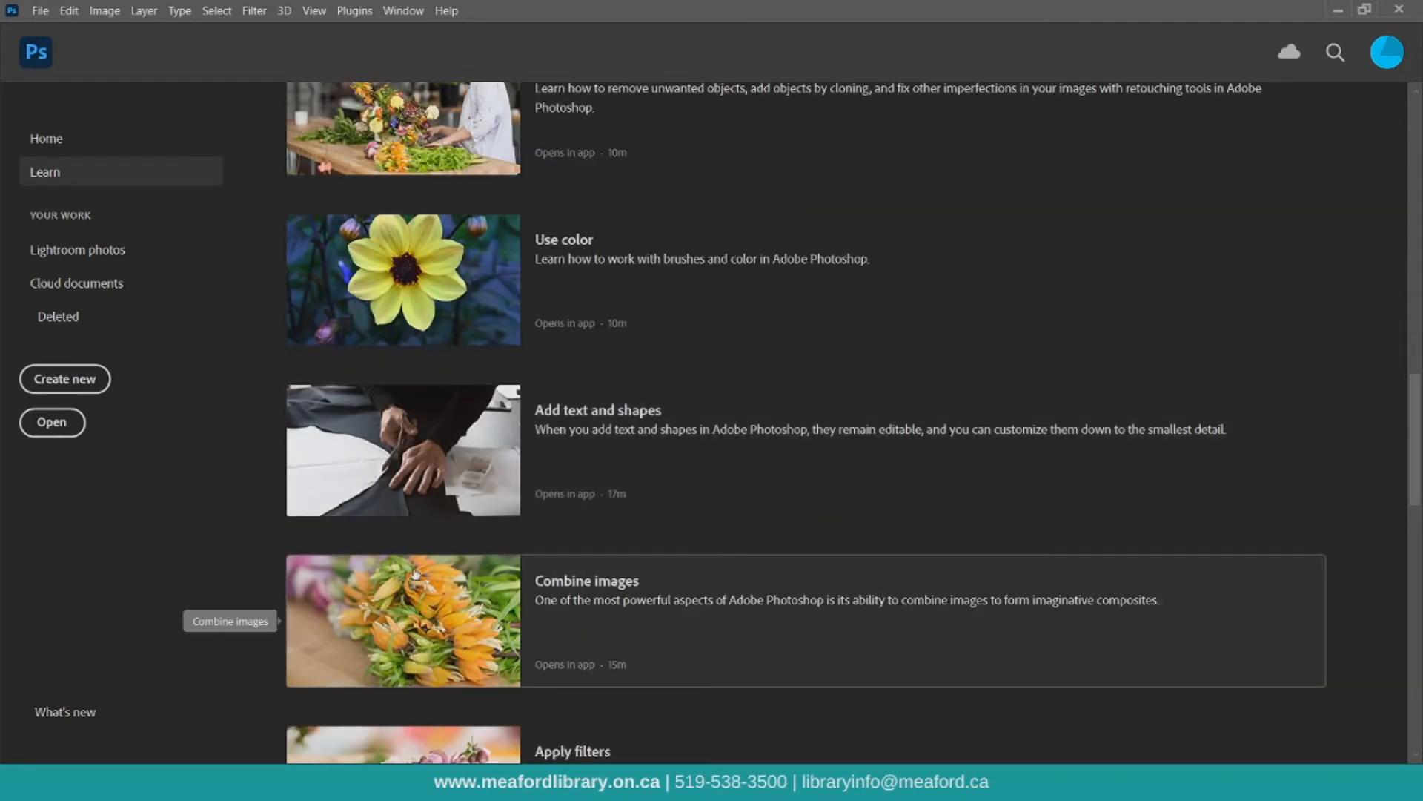
click(104, 139)
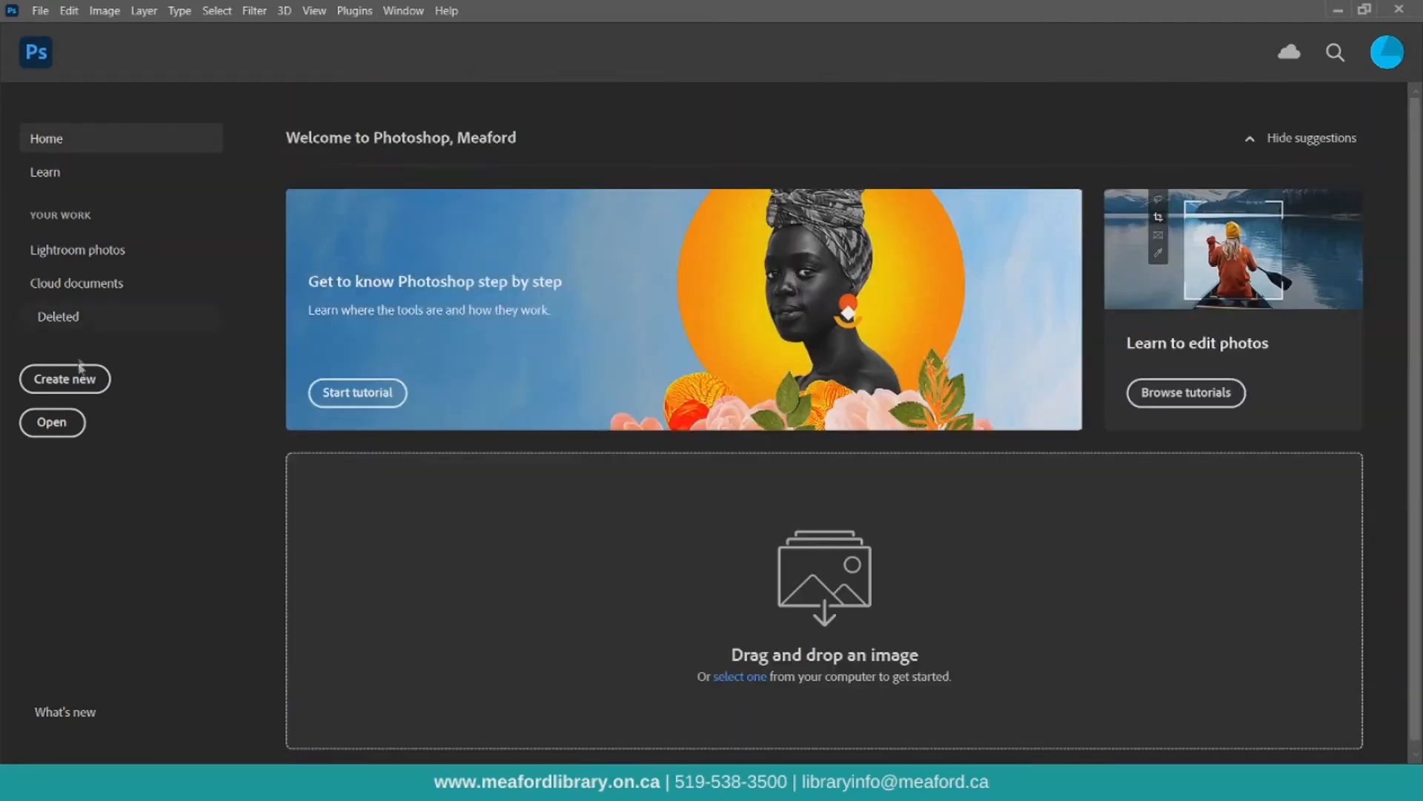
Start a new document and review the Photo, Print, Art & Illustration, Web, Mobile, and Film & Video presets
click(80, 376)
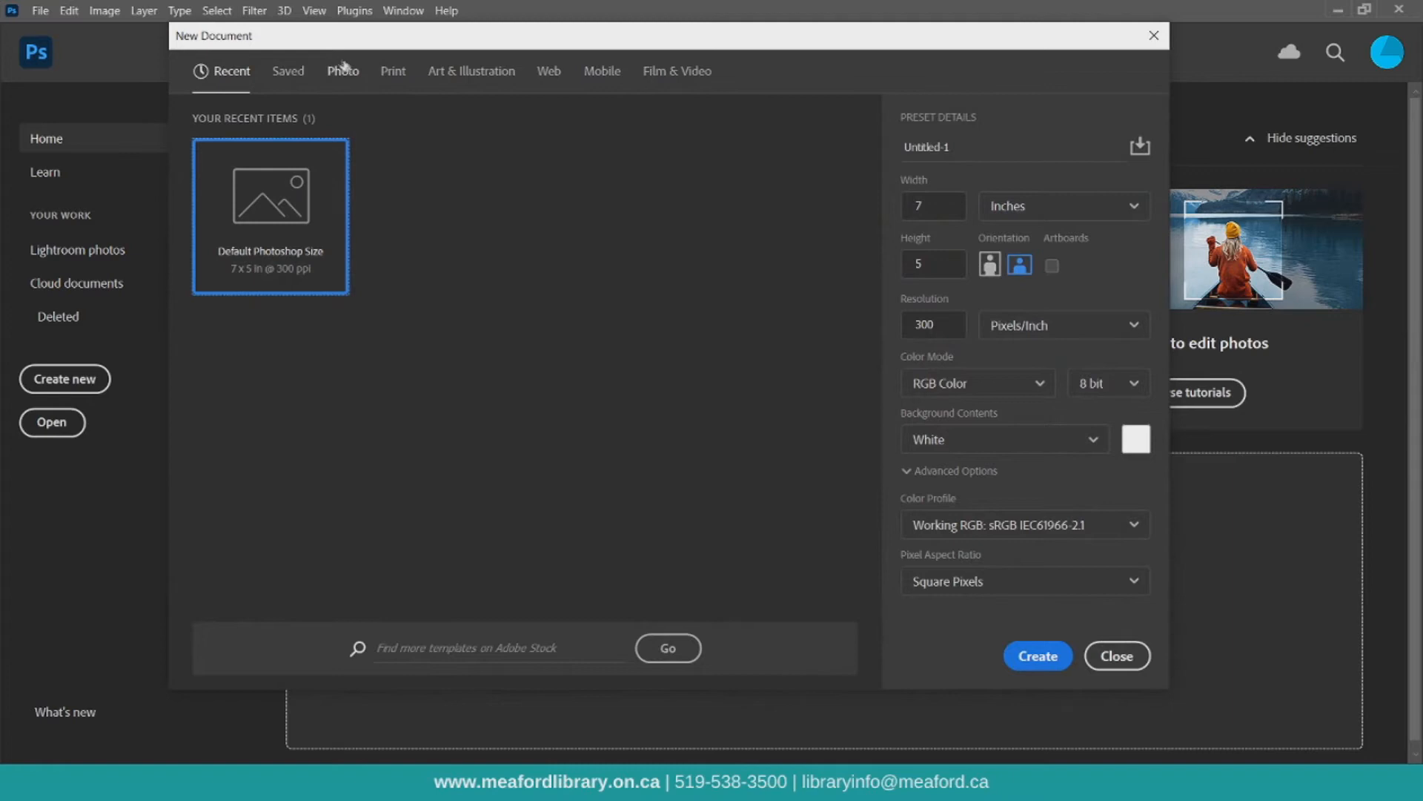
click(346, 68)
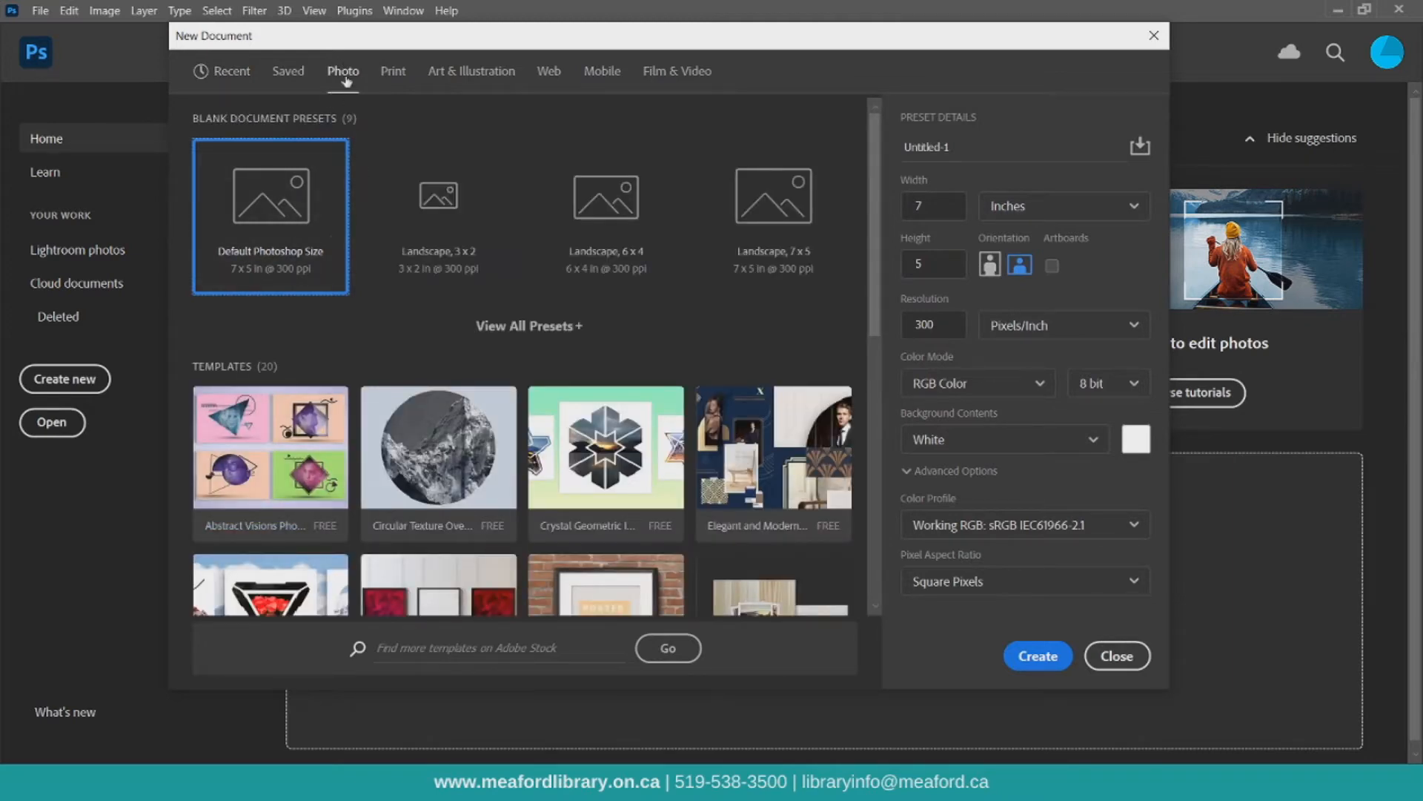
click(394, 82)
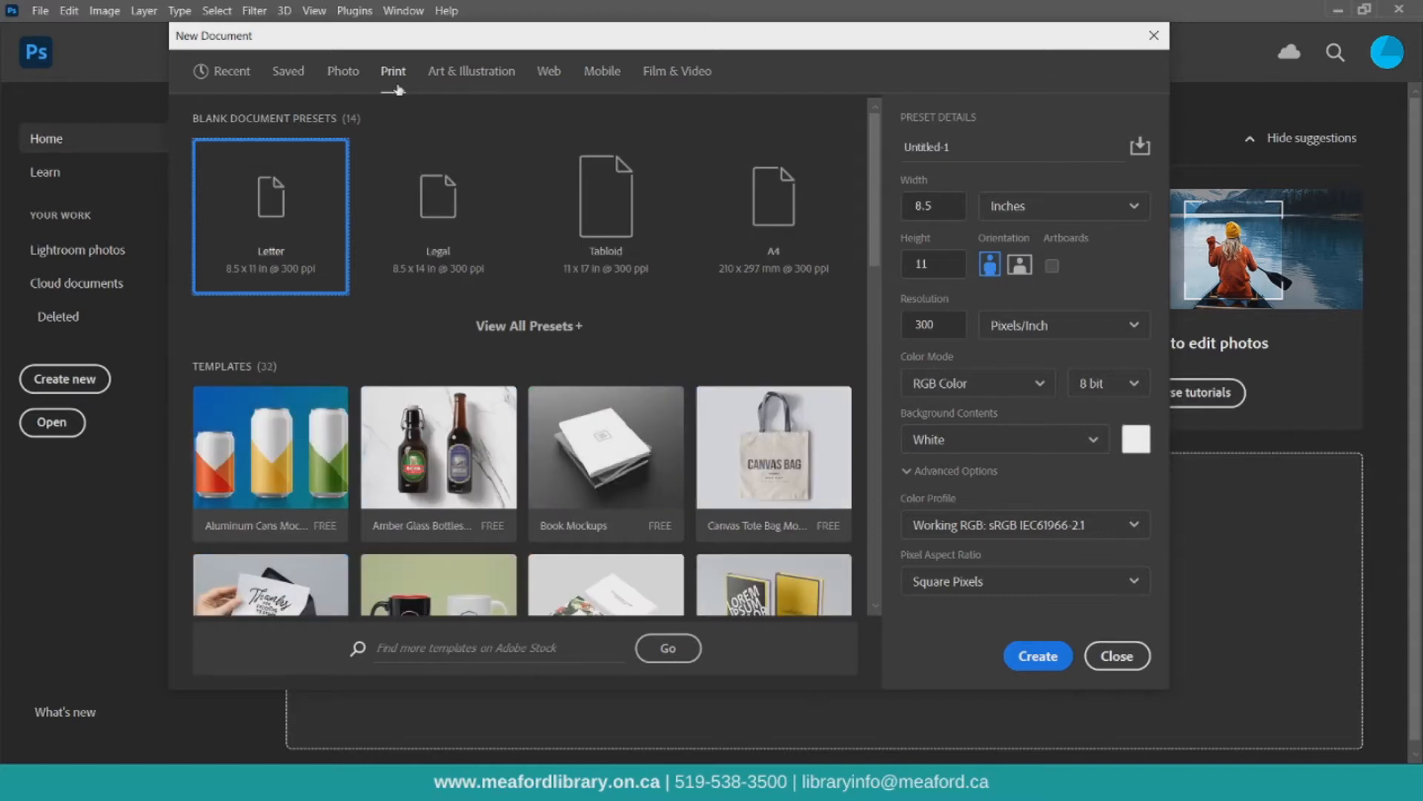
click(456, 71)
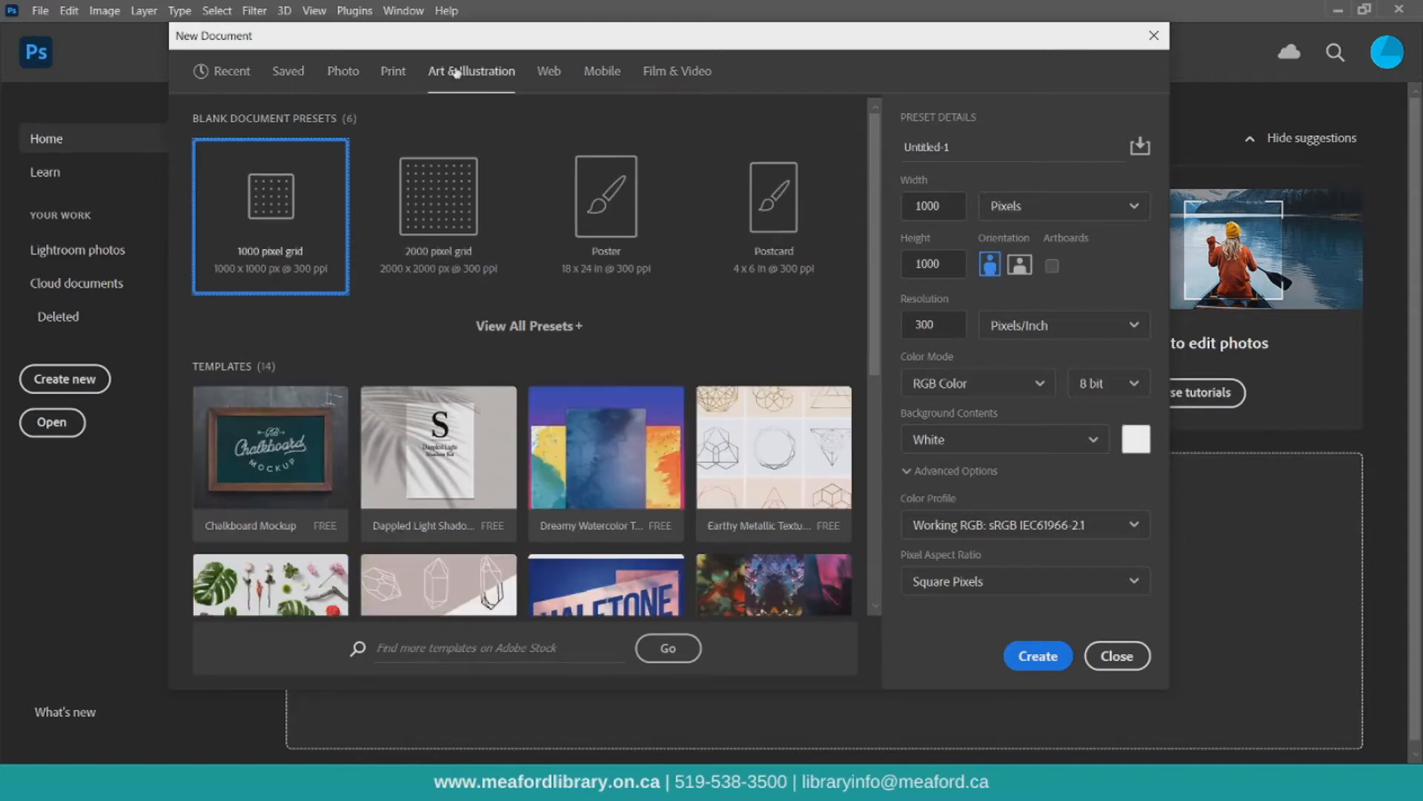
click(541, 67)
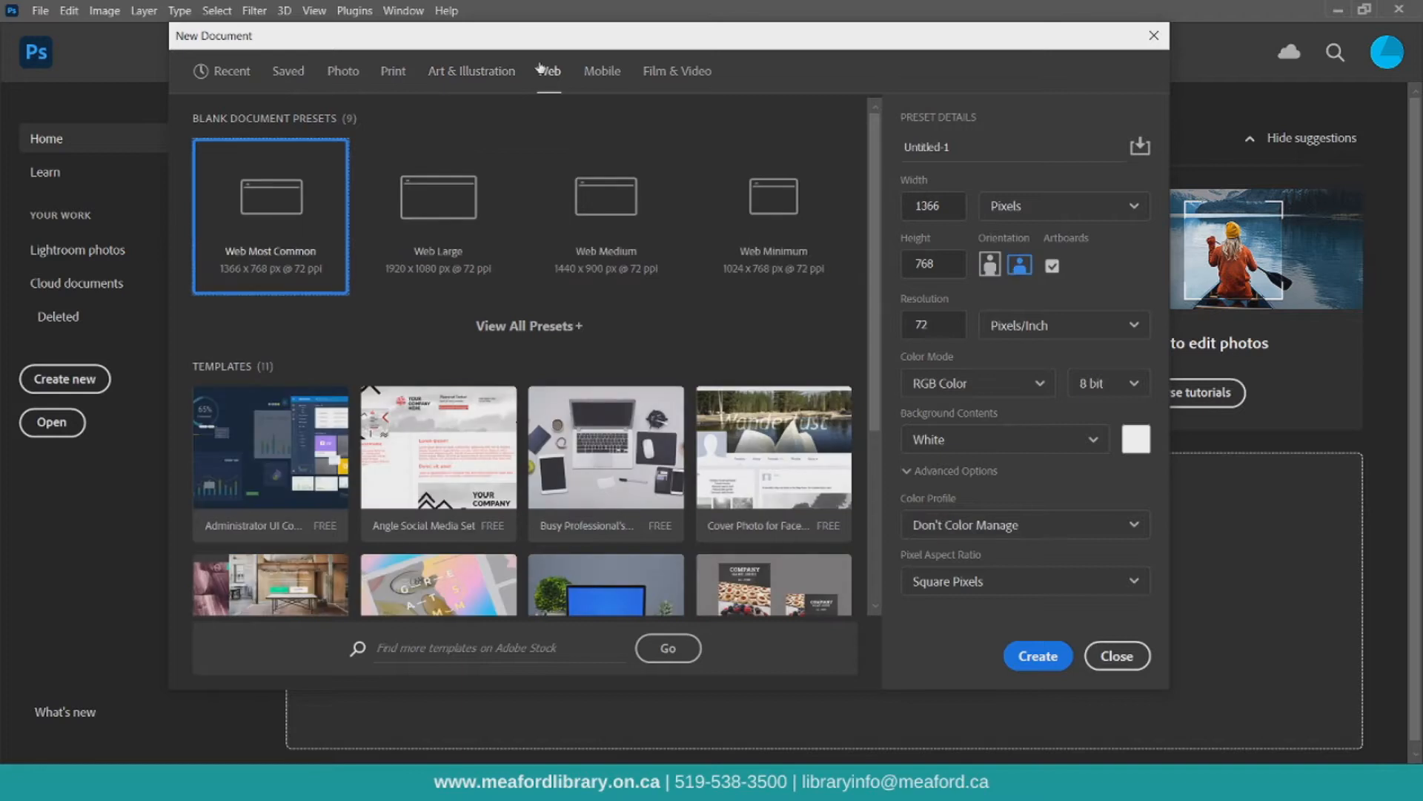
click(617, 75)
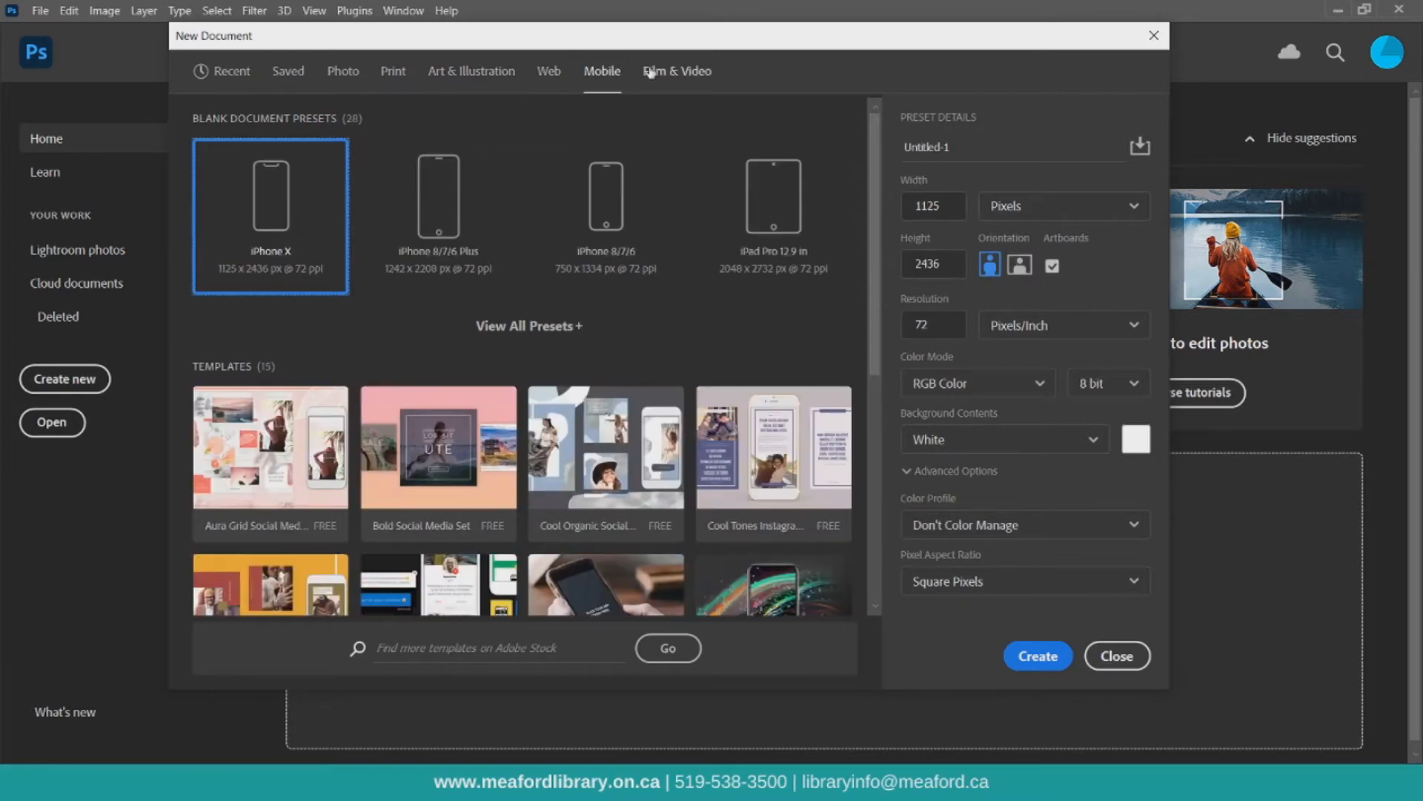
click(651, 73)
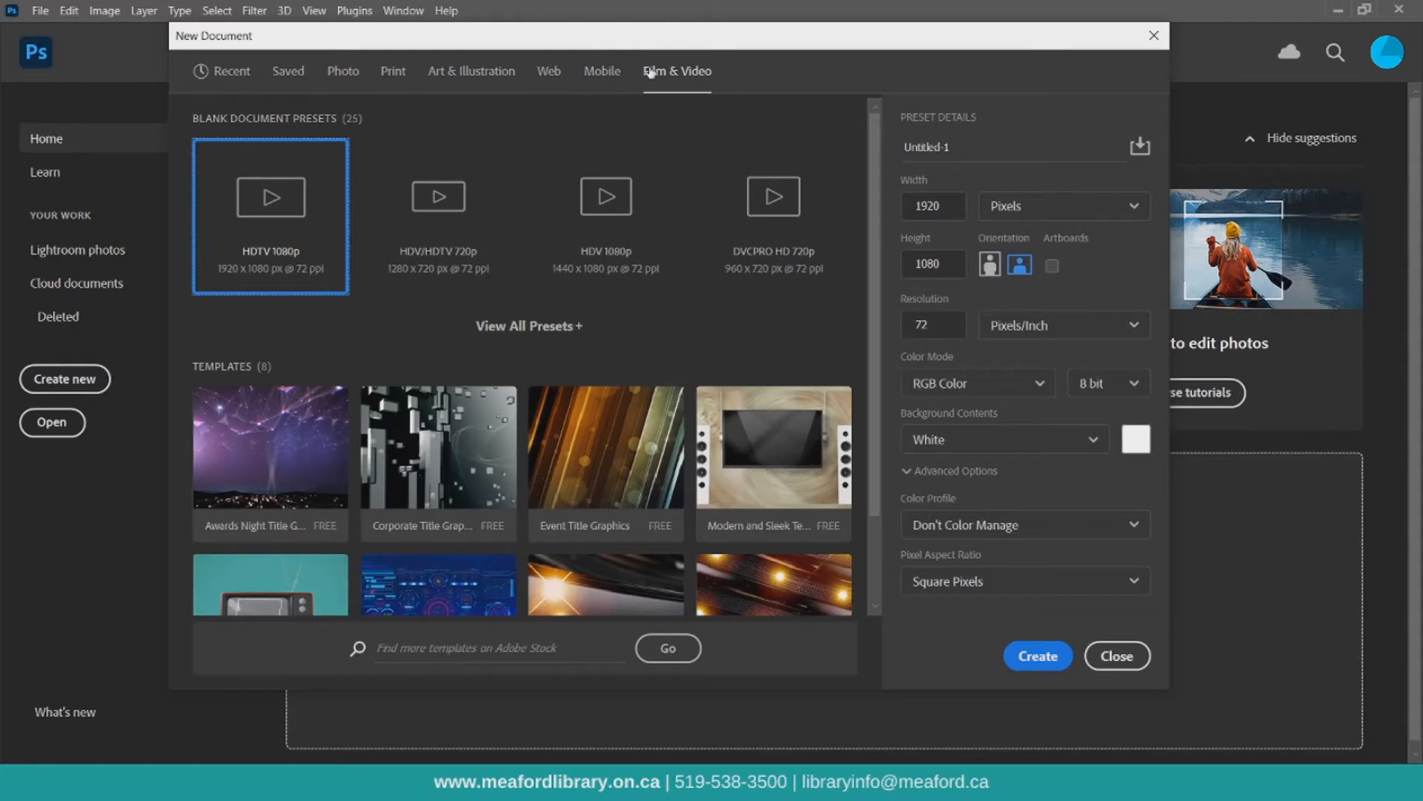
Create a document named "LGT - Photoshop" from the Default Photoshop Size photo preset, 7 x 5 in at 300 ppi
click(342, 71)
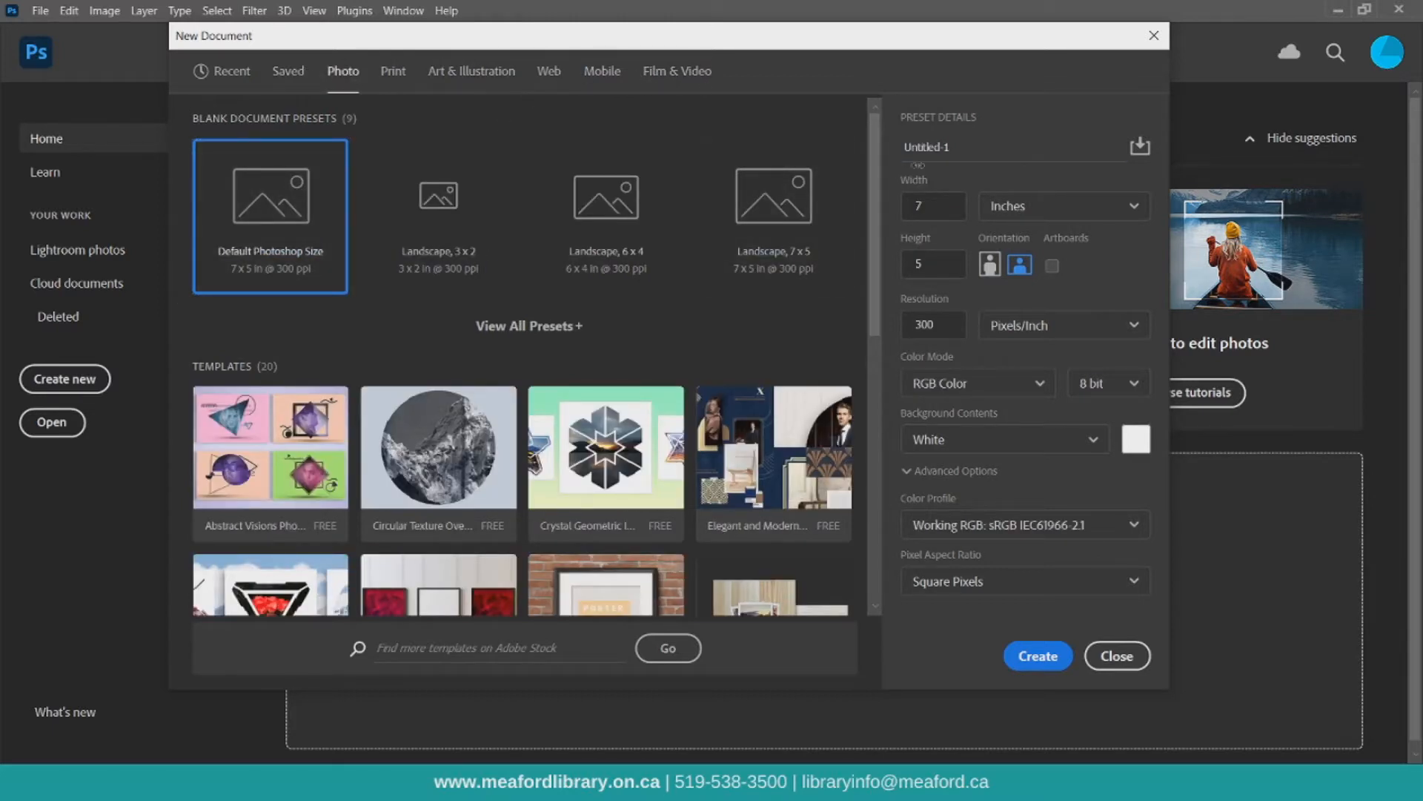
click(983, 141)
text(LGT - Photoshop)
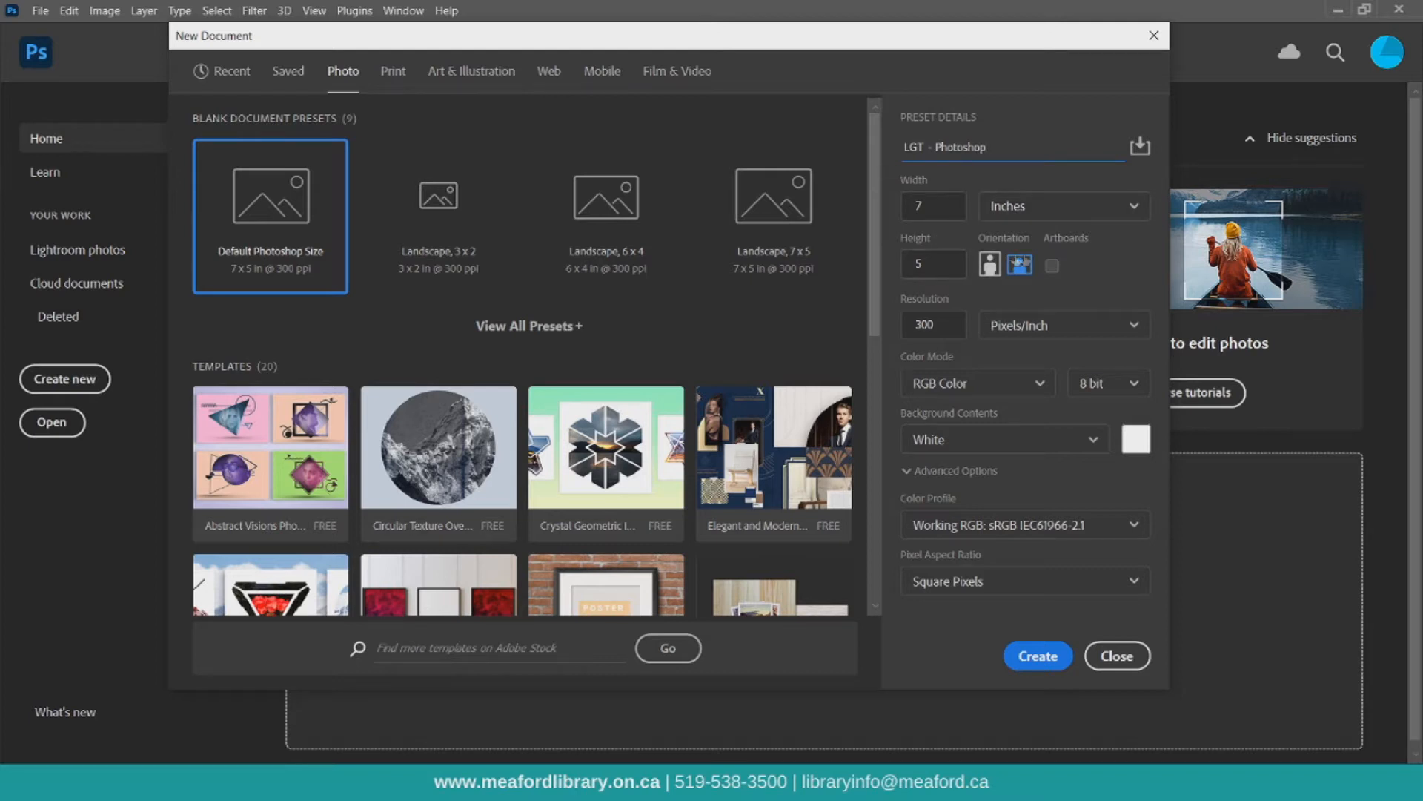
click(1053, 657)
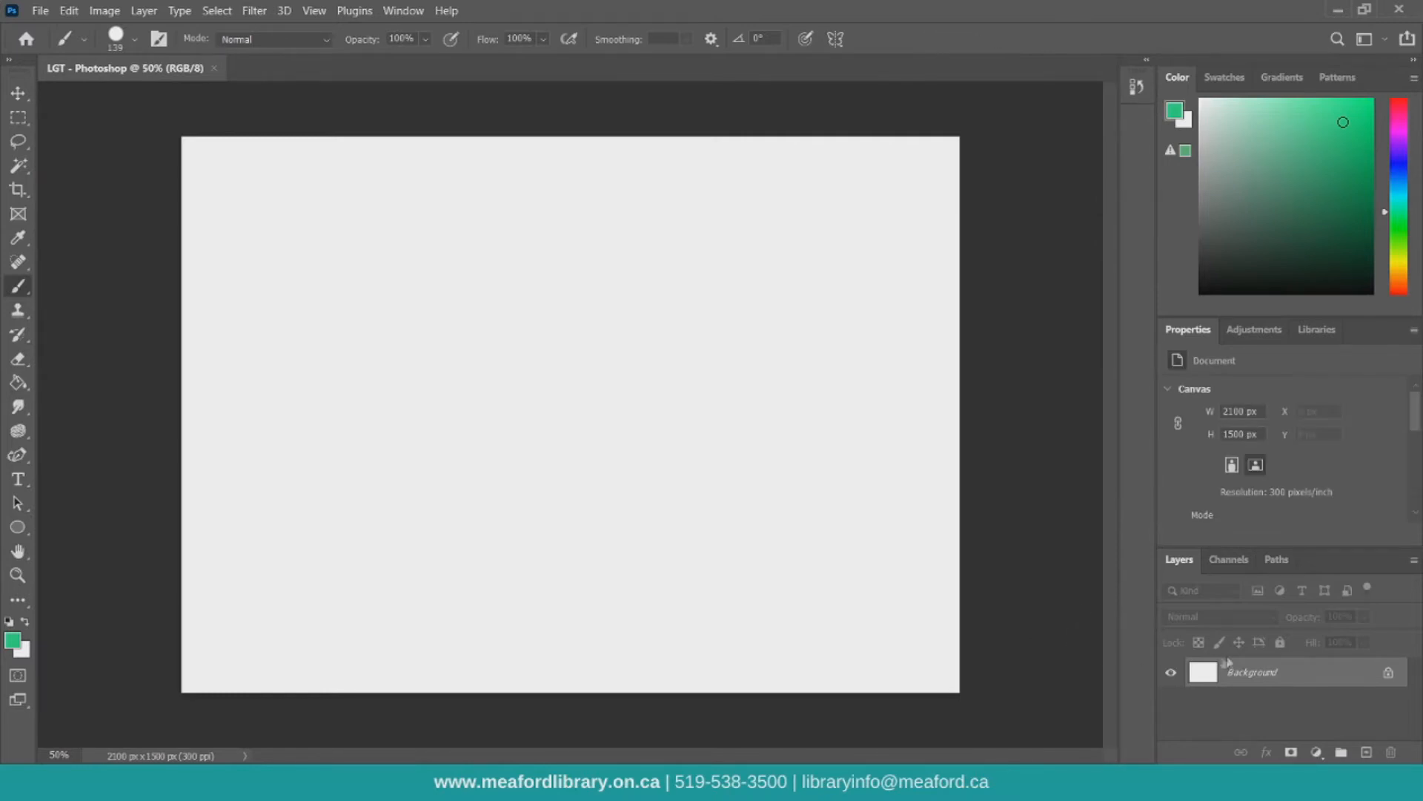
Add a new layer above the background and name it "Practice Layer"
click(1367, 753)
double_click(1251, 674)
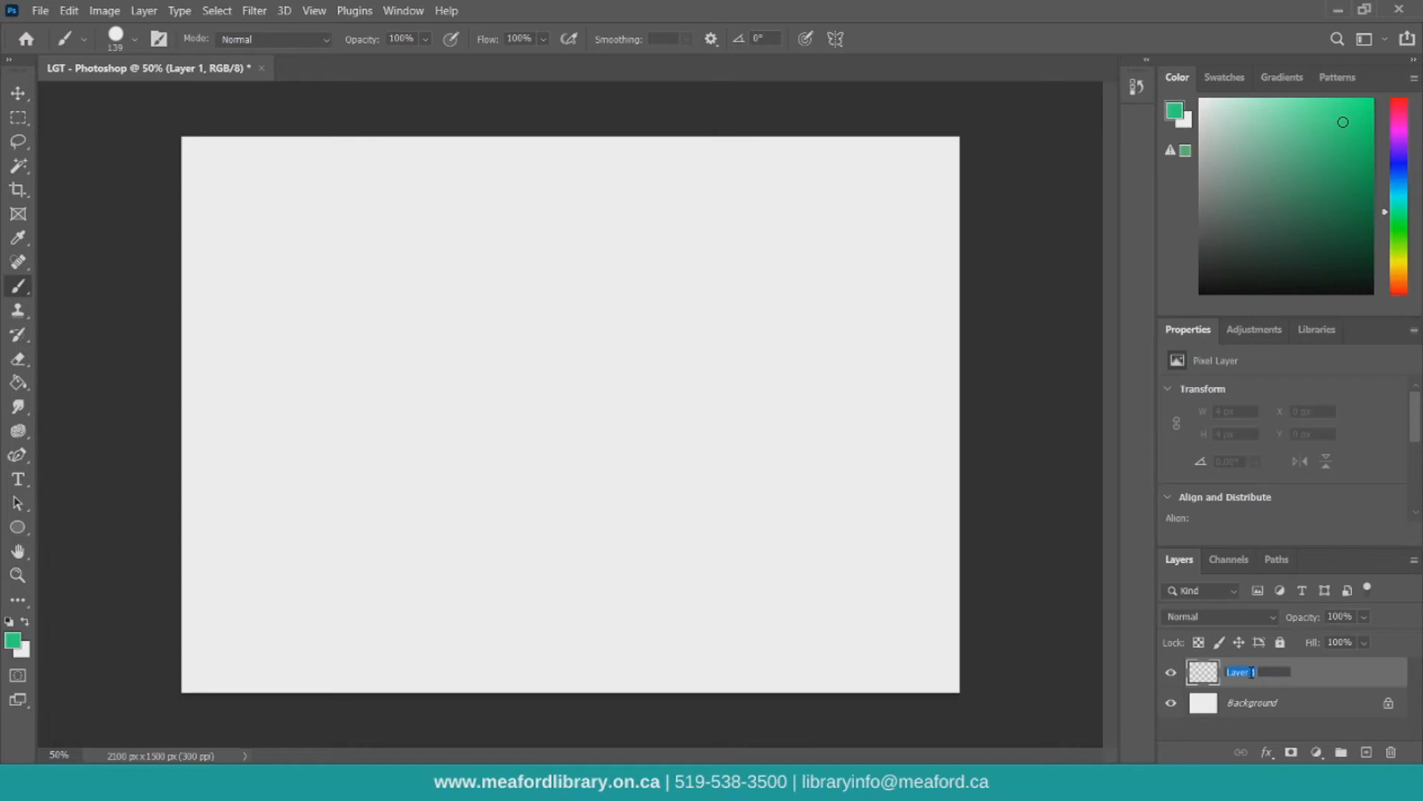
text(Practice)
key(Return)
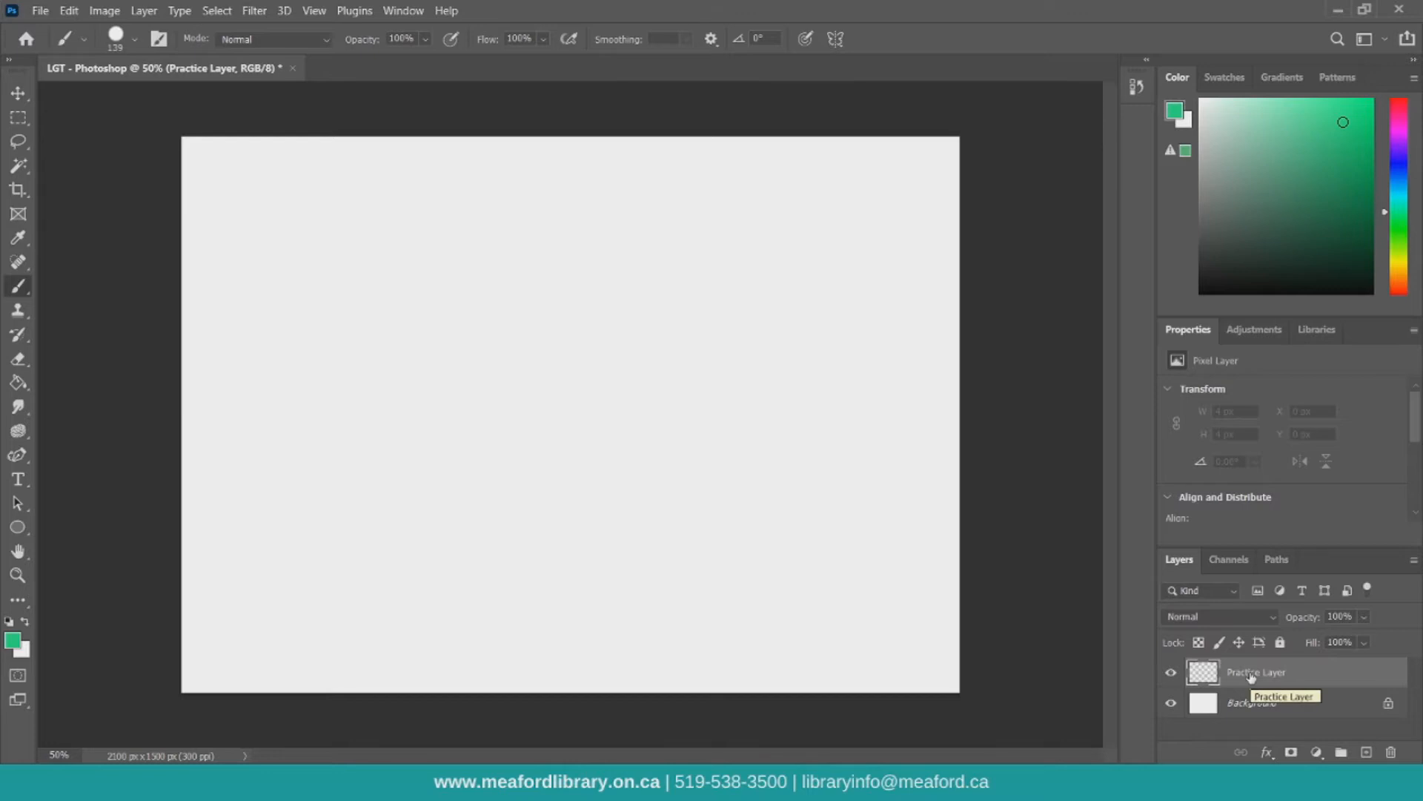
Make a rectangular marquee selection about 1594 x 1232 px across the middle of the canvas
click(11, 119)
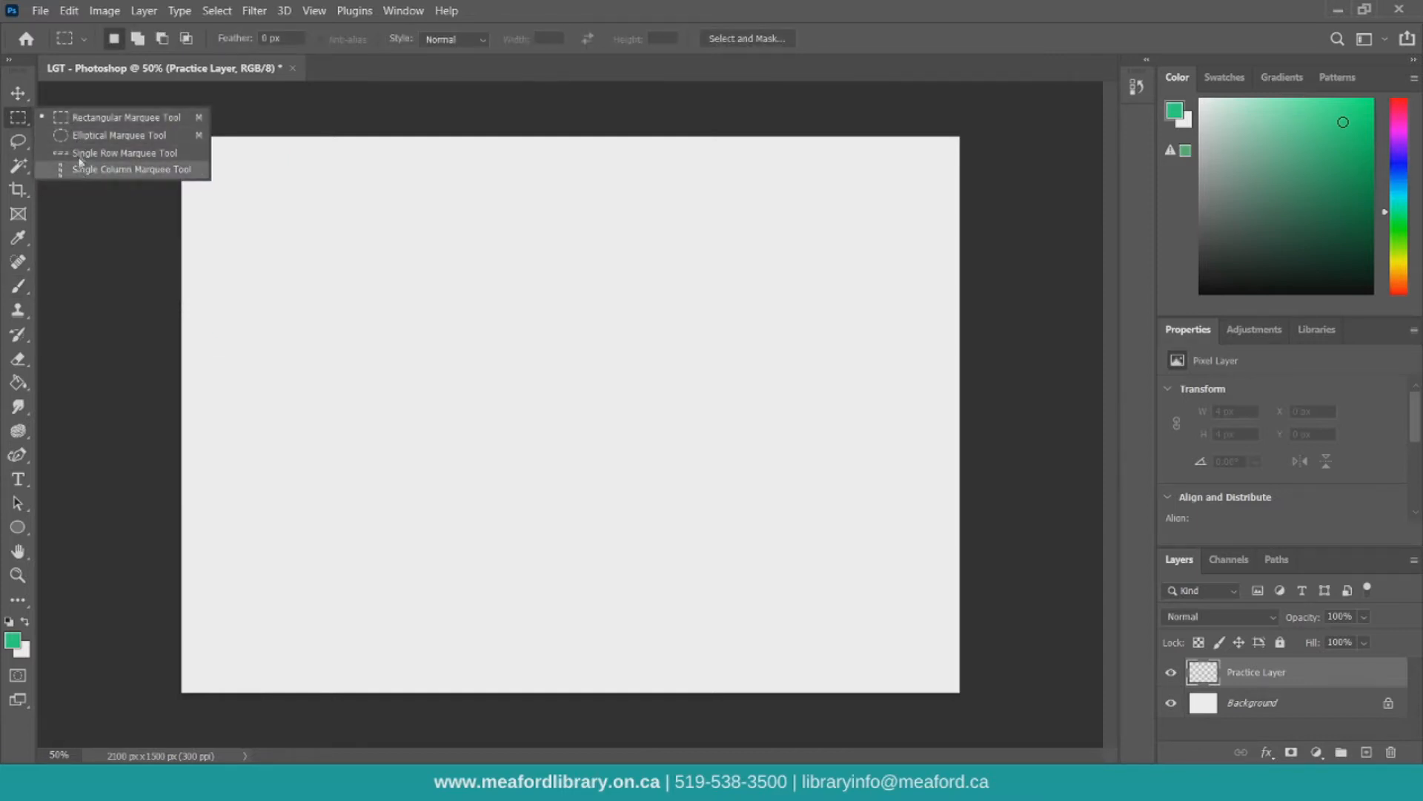
click(19, 123)
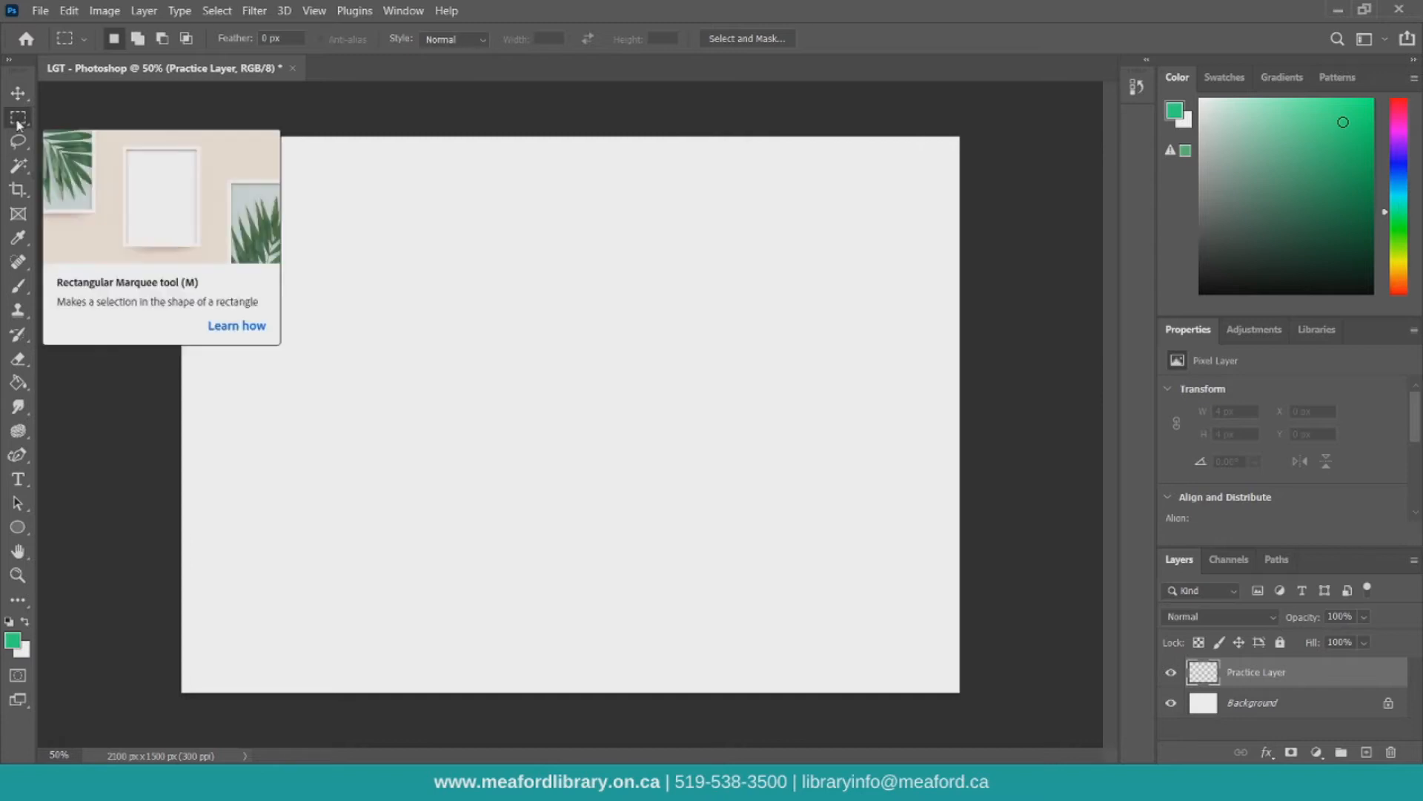
drag(295, 184, 887, 642)
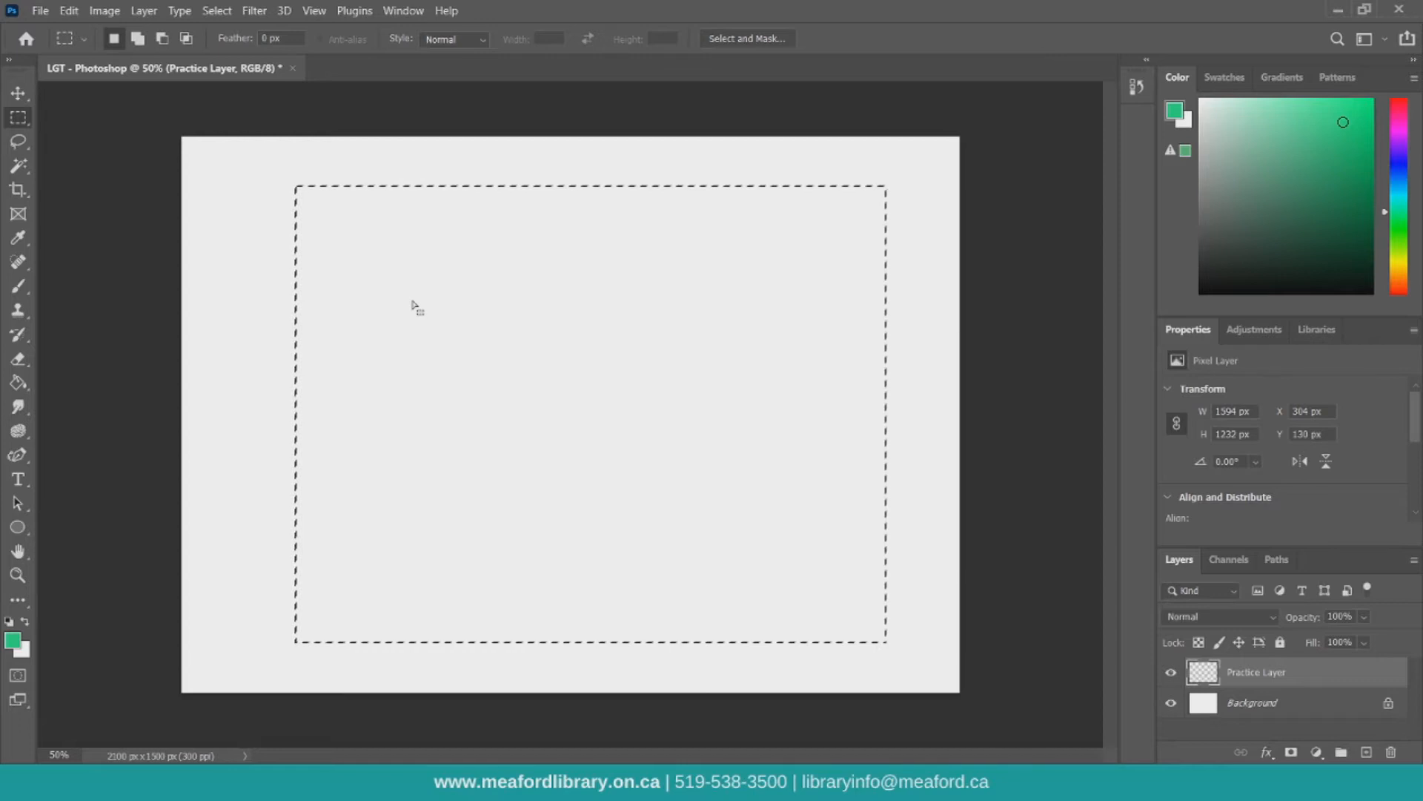
Fill the rectangular selection with the green foreground color using the Paint Bucket, and deselect it
click(15, 385)
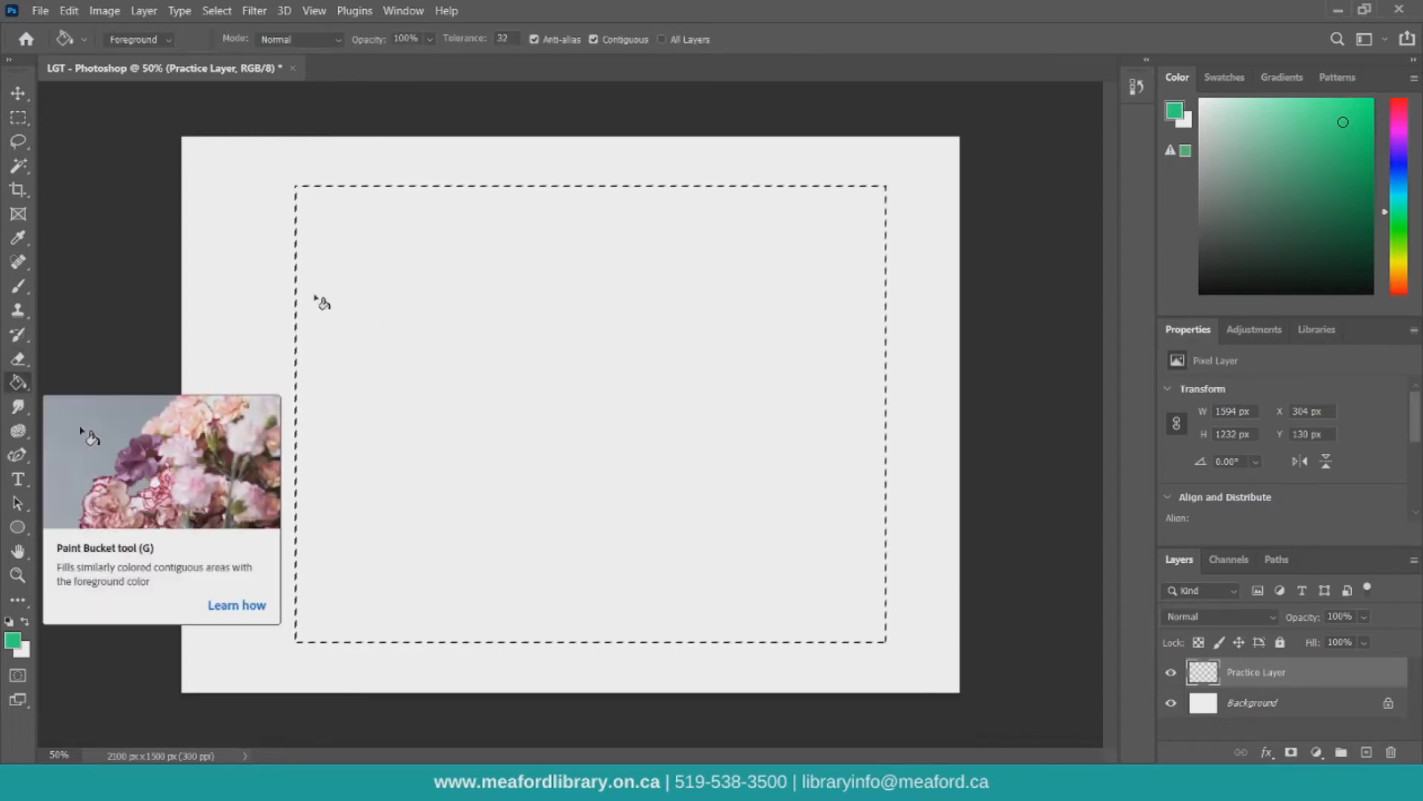
click(466, 296)
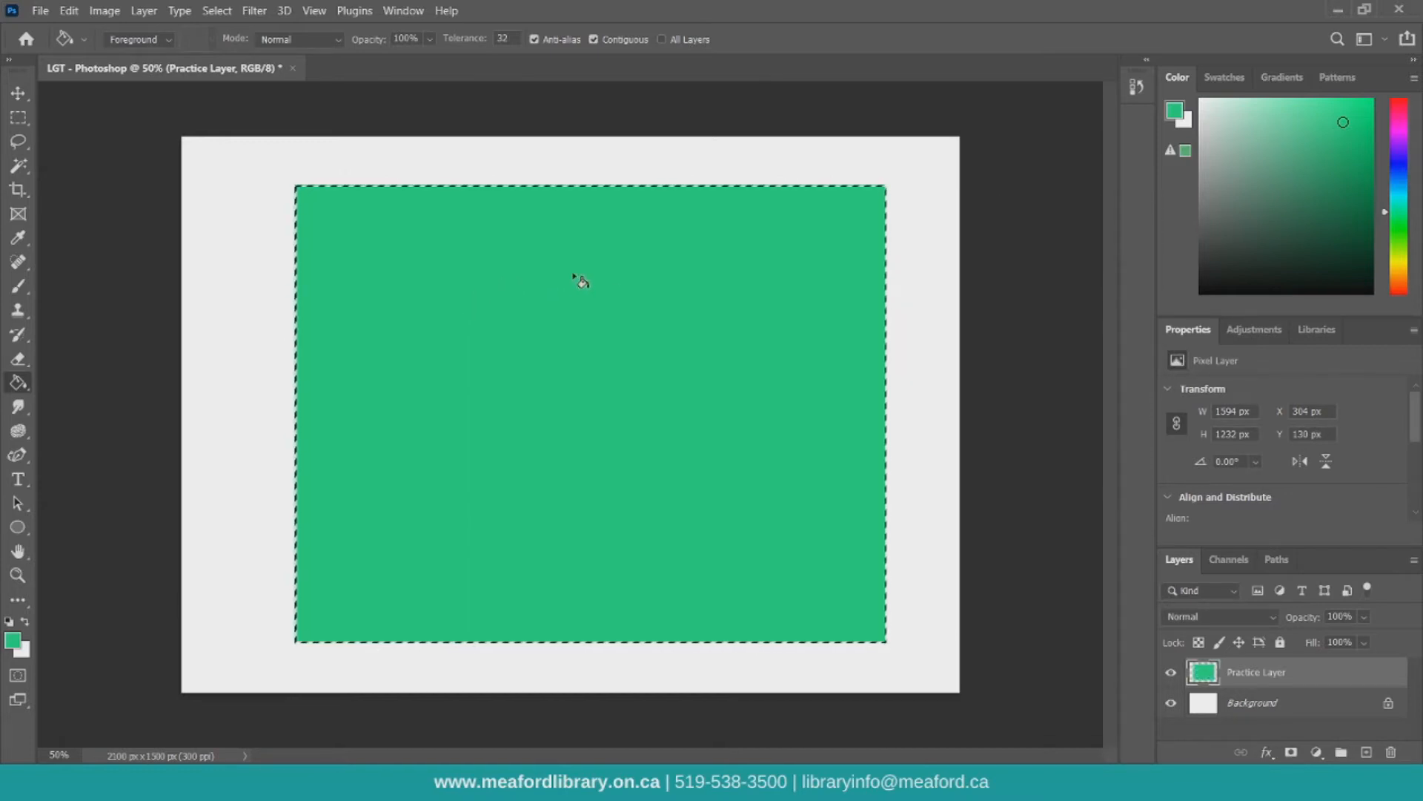
click(18, 117)
click(142, 141)
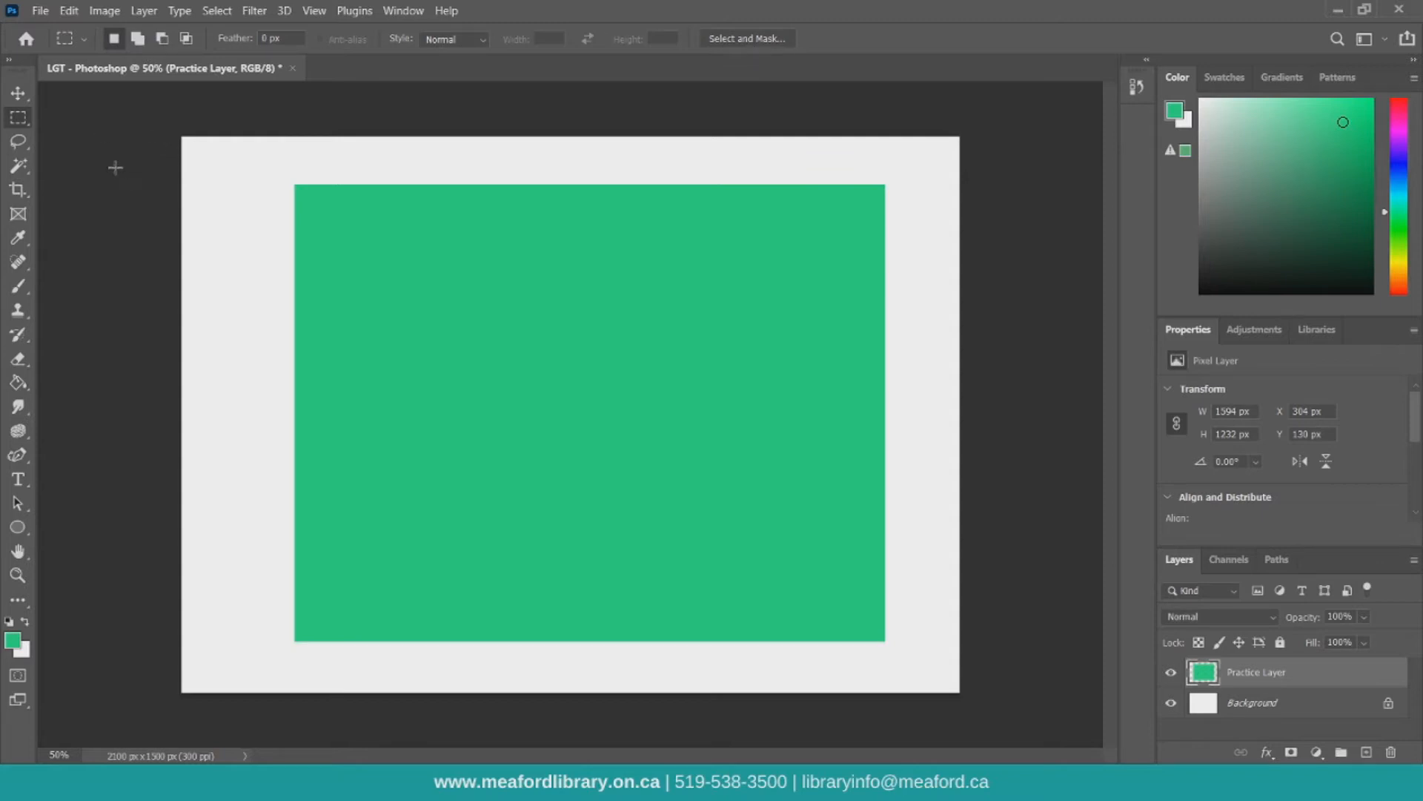
Lasso an irregular shape about 1904 x 1354 px extending past the green rectangle's edges, and set the foreground color to magenta-purple
click(20, 147)
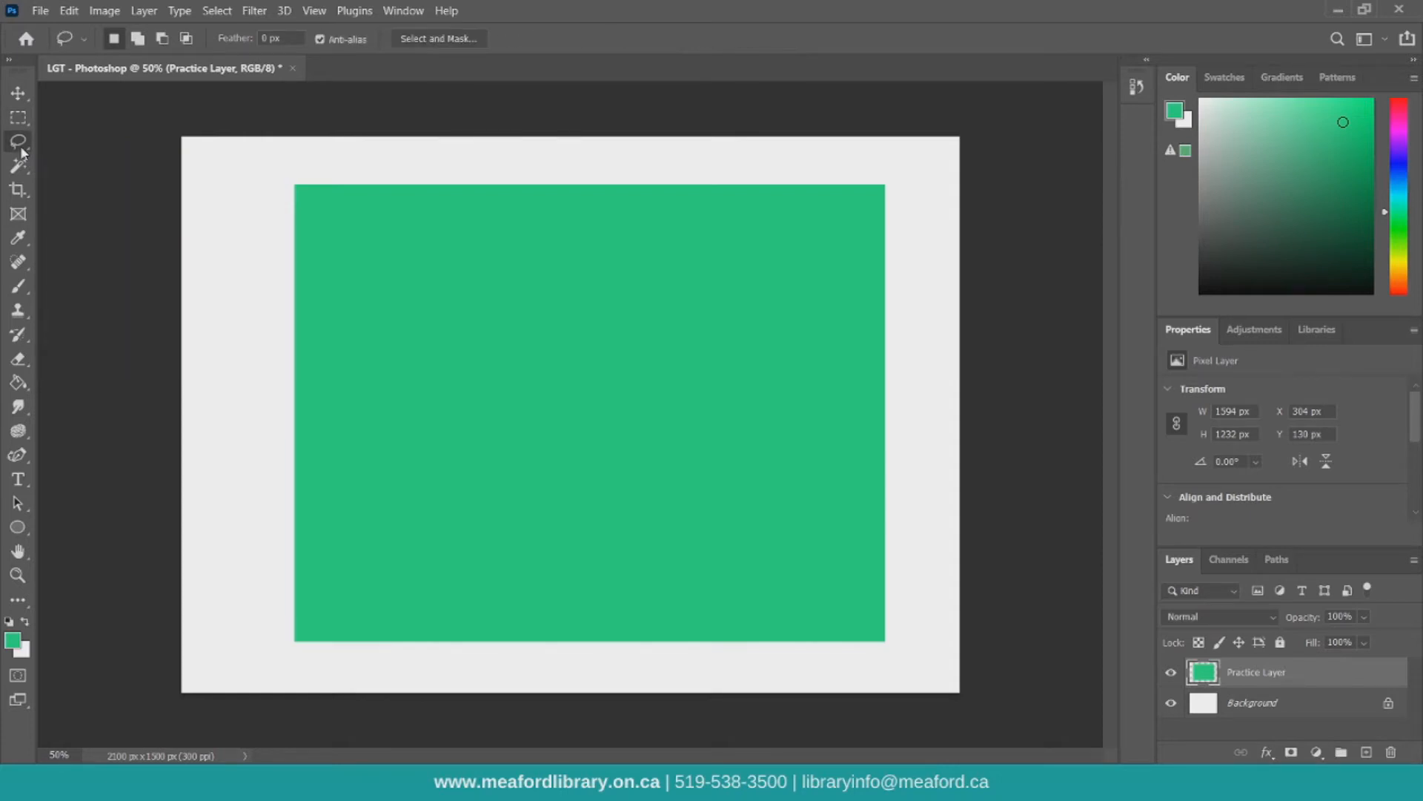
mouse_move(482, 181)
mouse_down()
mouse_move(272, 420)
mouse_move(269, 530)
mouse_move(454, 563)
mouse_move(493, 650)
mouse_move(670, 653)
mouse_move(947, 519)
mouse_move(901, 346)
mouse_move(811, 294)
mouse_move(757, 221)
mouse_move(570, 171)
mouse_move(483, 181)
mouse_up()
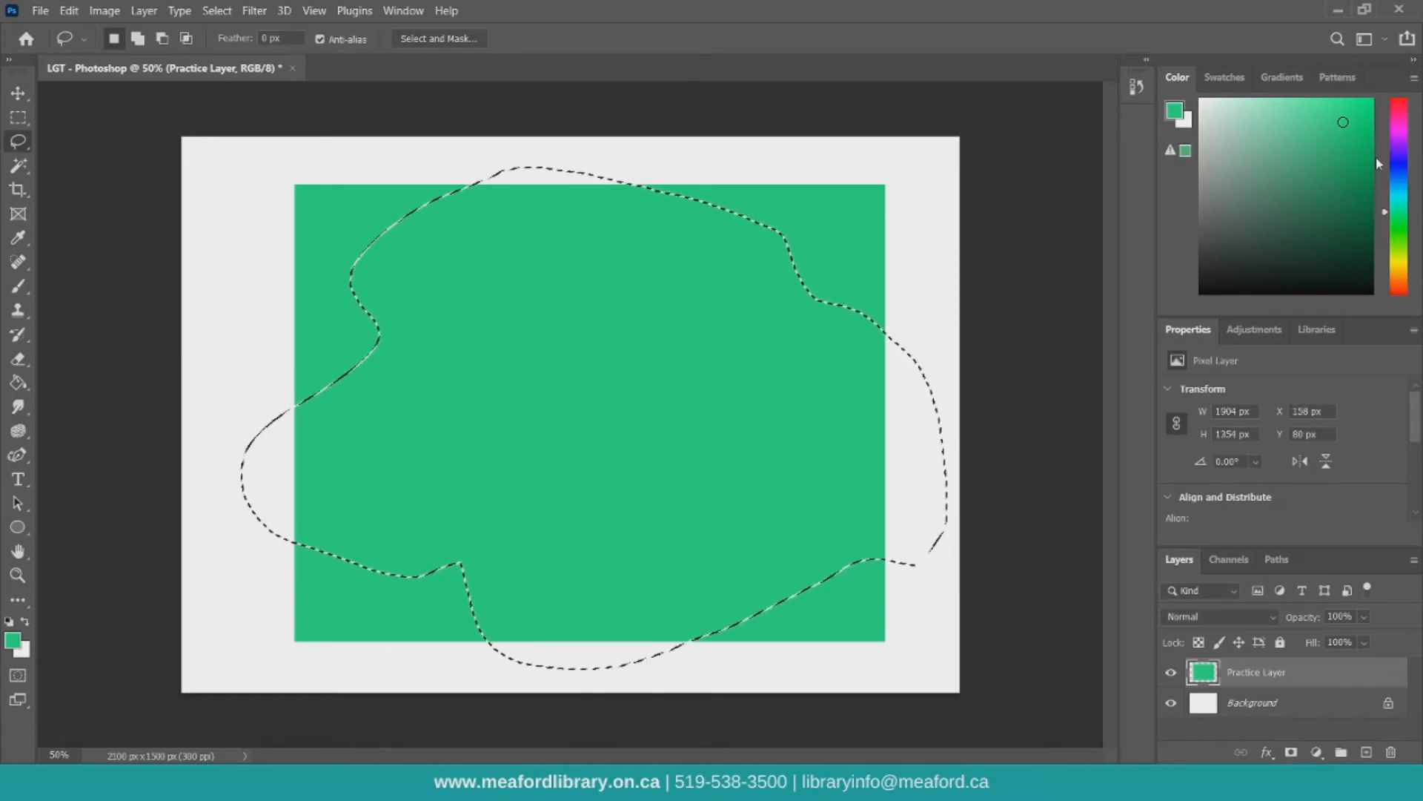
click(1401, 140)
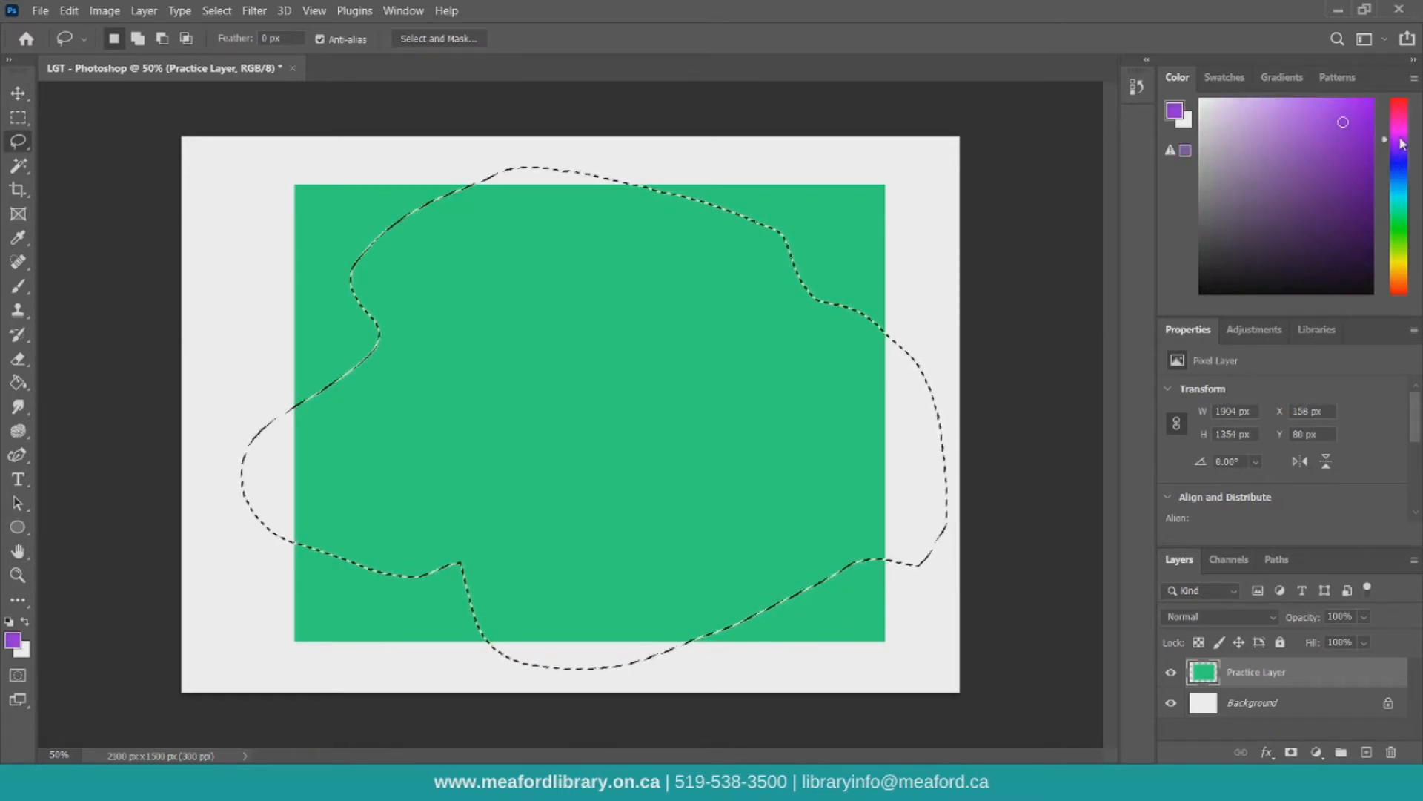
drag(1403, 141, 1403, 135)
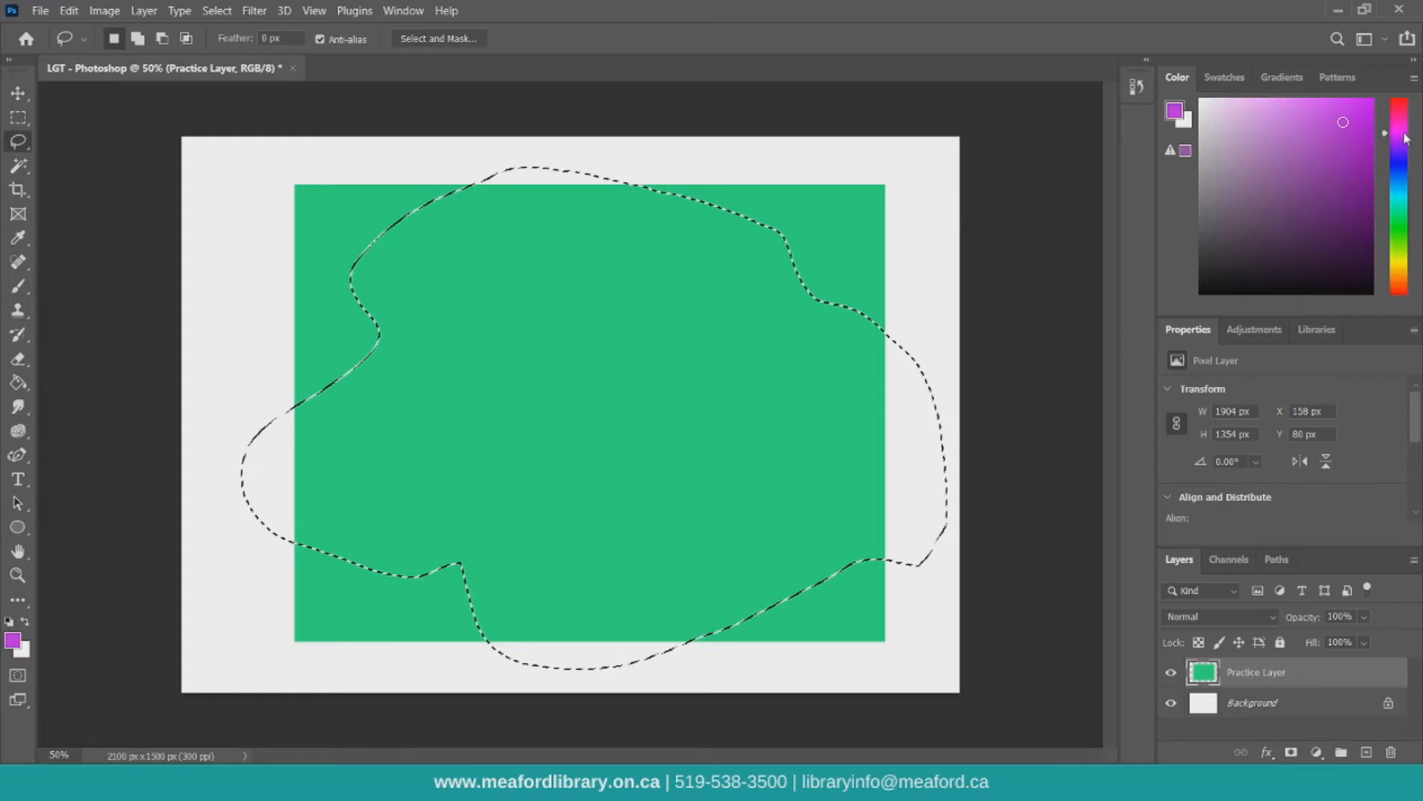
Fill the whole lassoed shape on Practice Layer with purple, including the part beyond the green rectangle, and deselect it
click(27, 382)
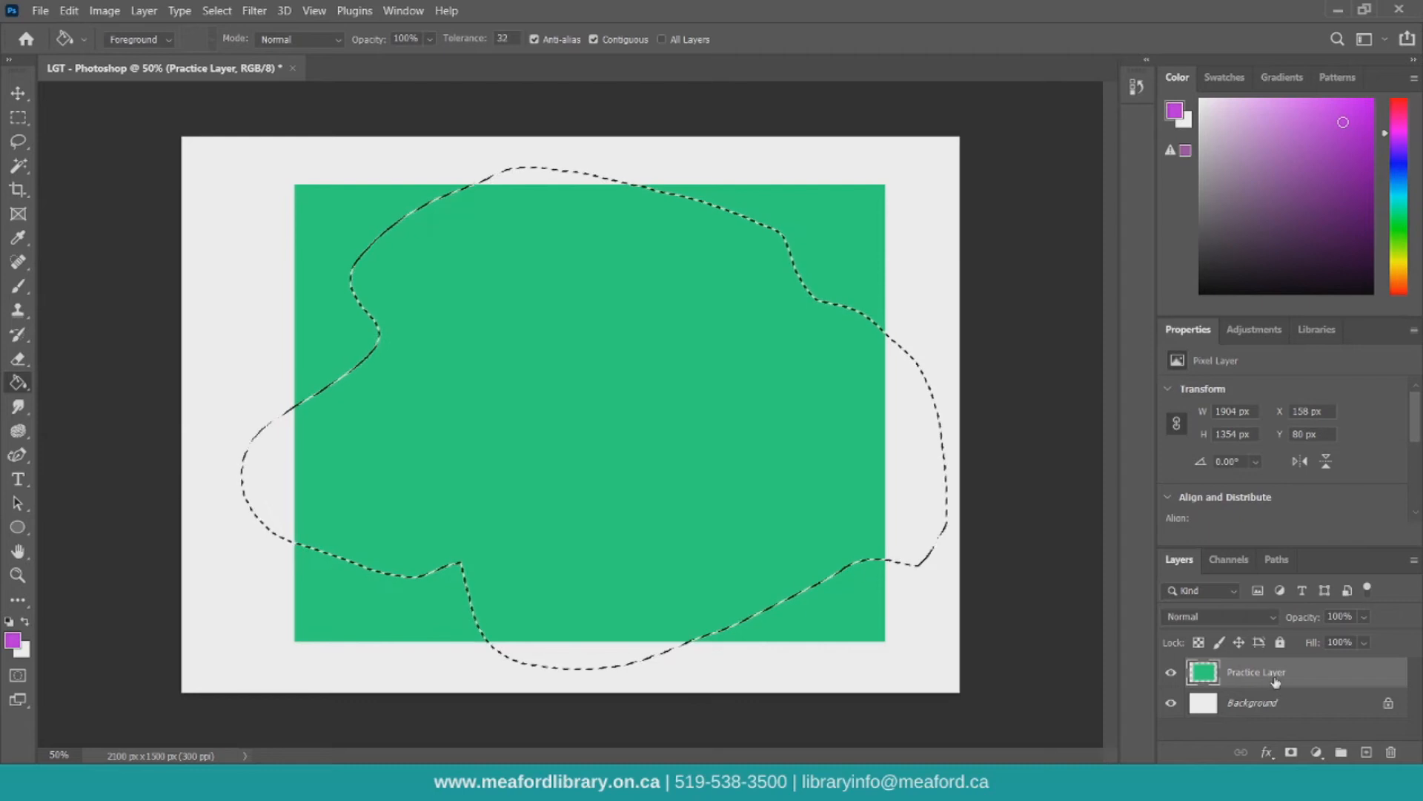
click(593, 413)
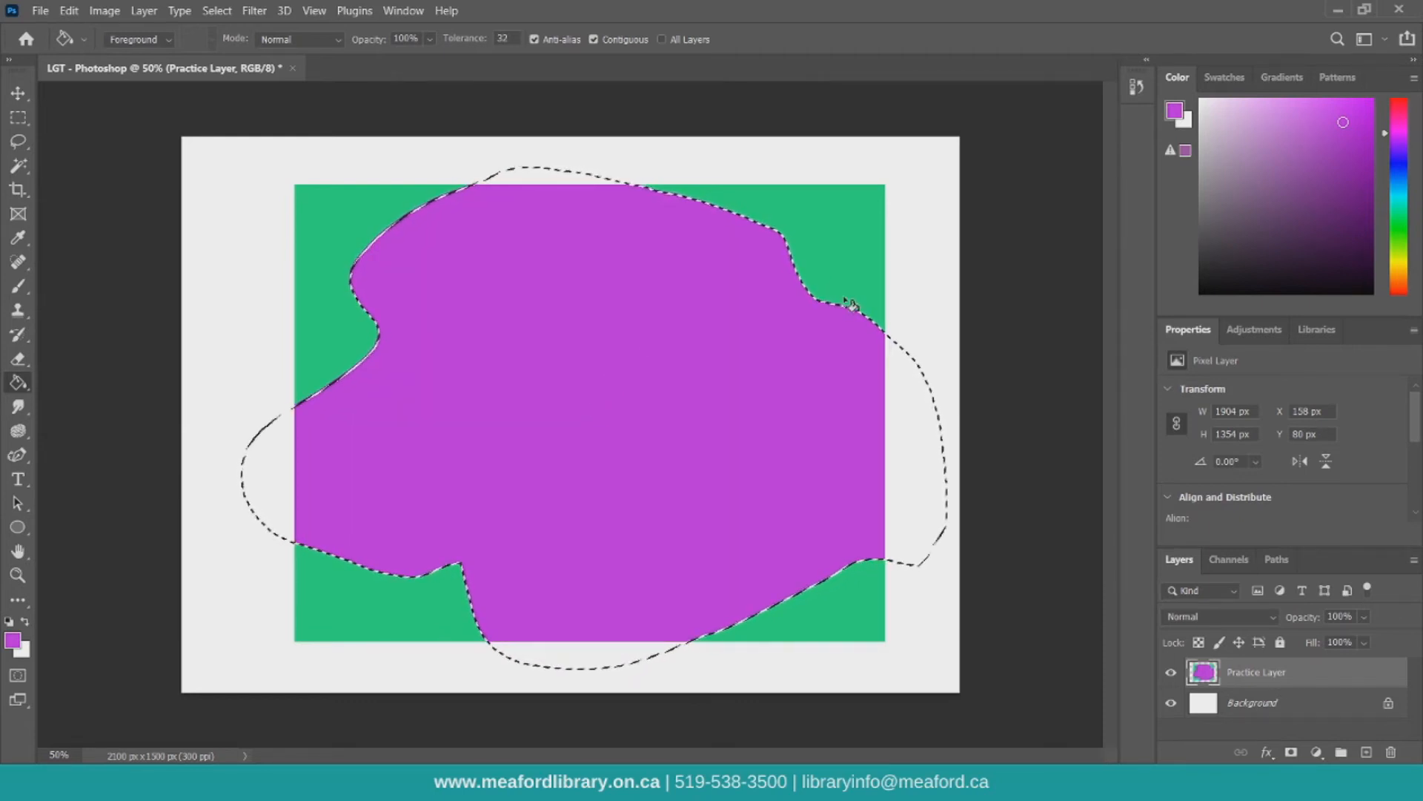
click(925, 502)
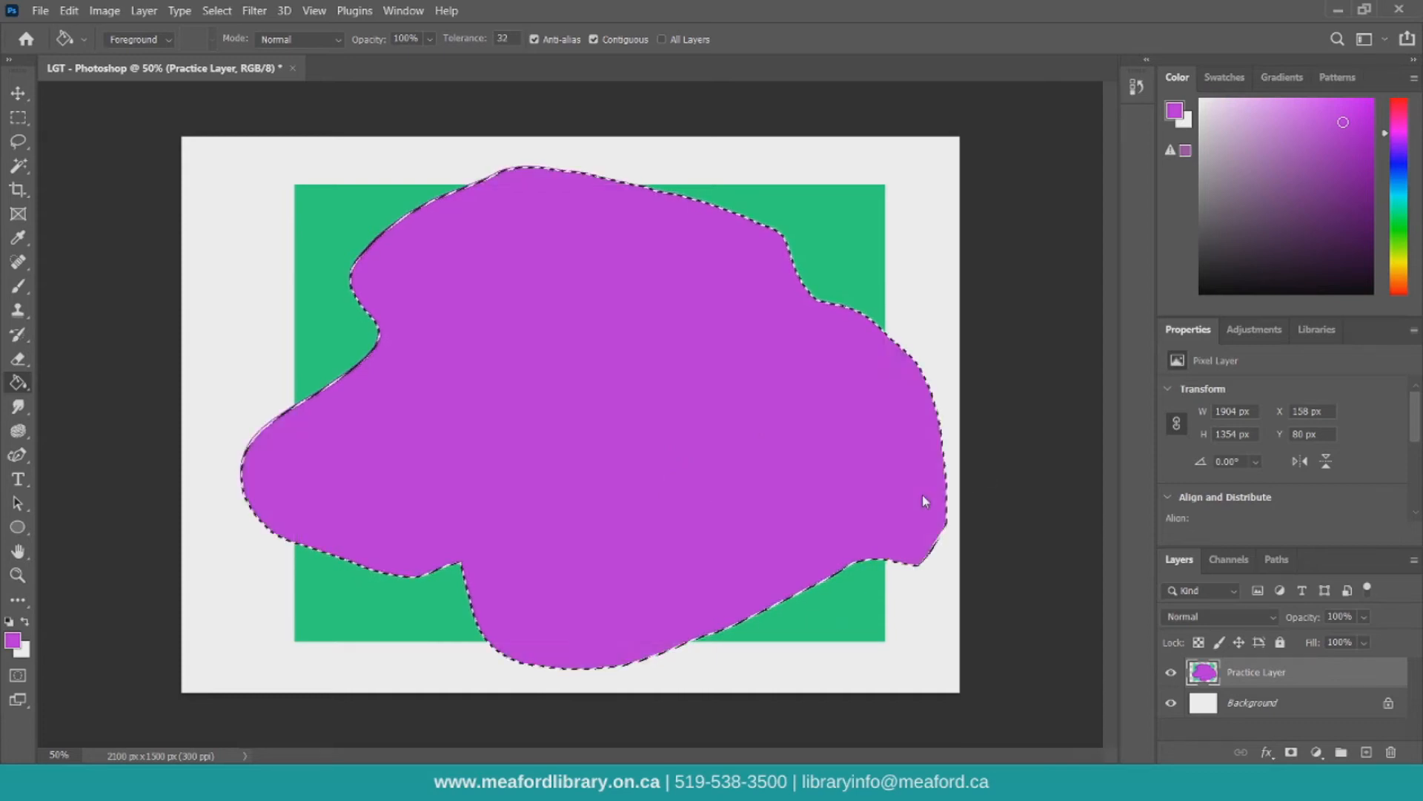
click(19, 118)
click(212, 178)
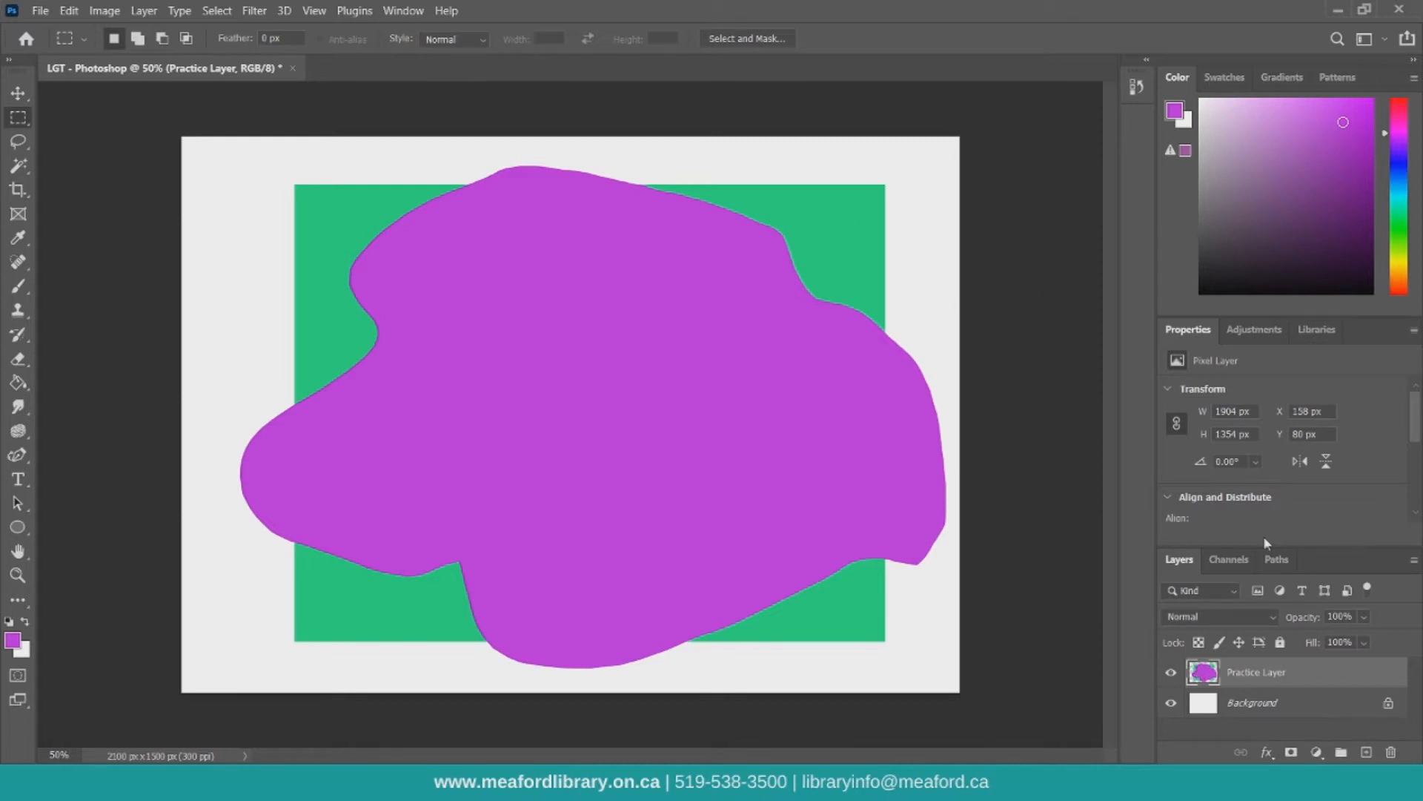
Add a new layer above Practice Layer and lasso an irregular area about 1516 x 992 px over the purple shape
click(1367, 752)
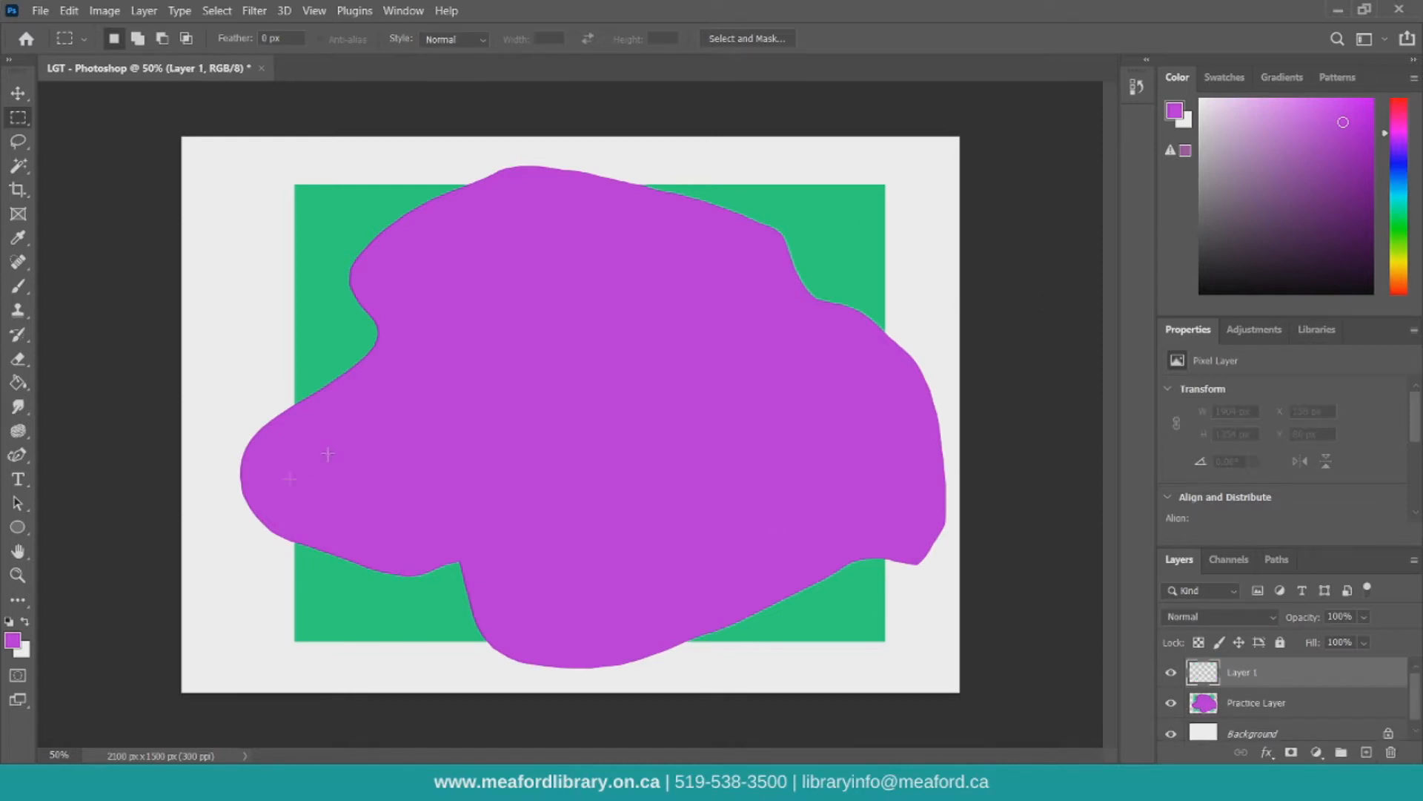
click(24, 141)
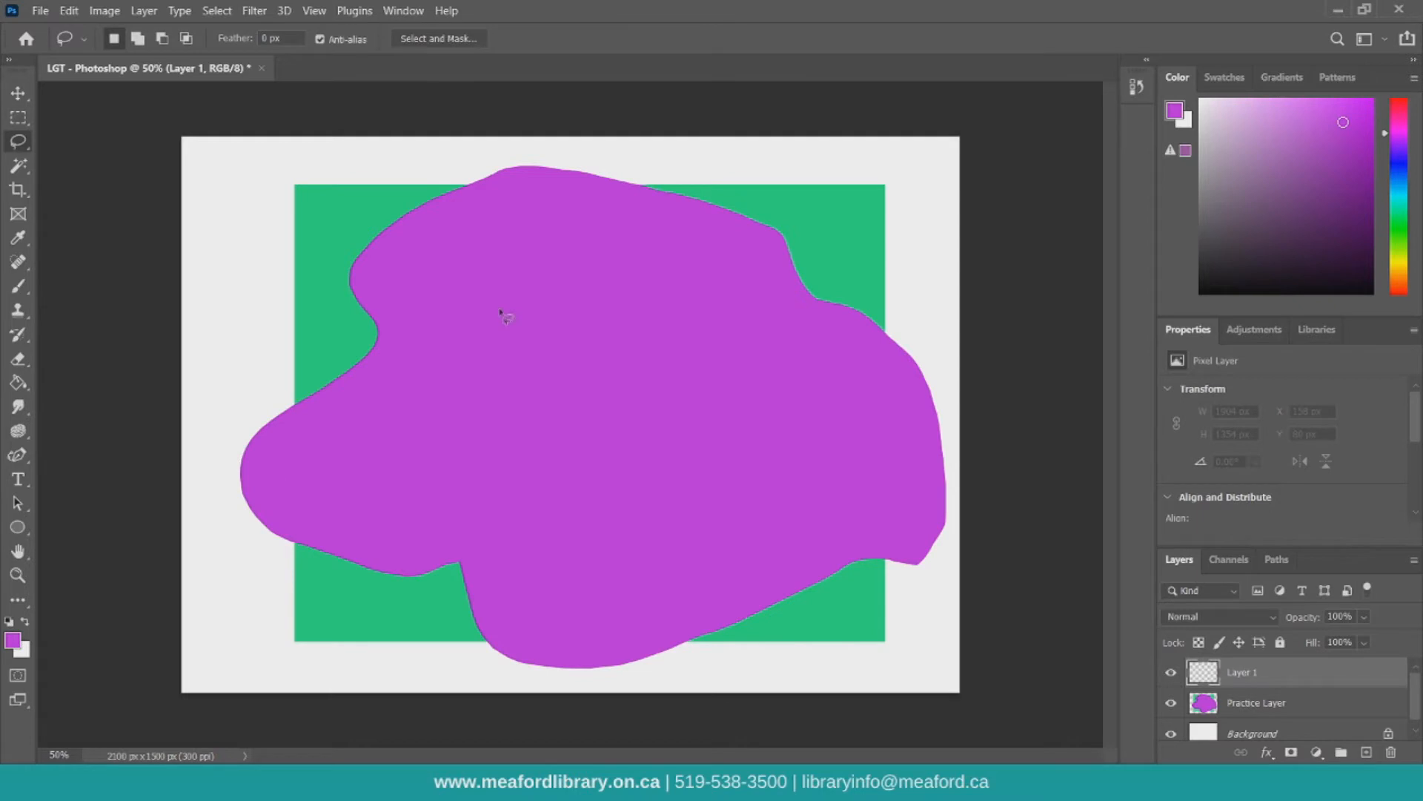
mouse_move(616, 256)
mouse_down()
mouse_move(561, 246)
mouse_move(364, 321)
mouse_move(373, 420)
mouse_move(340, 531)
mouse_move(373, 575)
mouse_move(597, 575)
mouse_move(770, 607)
mouse_move(897, 472)
mouse_move(880, 259)
mouse_move(756, 239)
mouse_move(612, 249)
mouse_up()
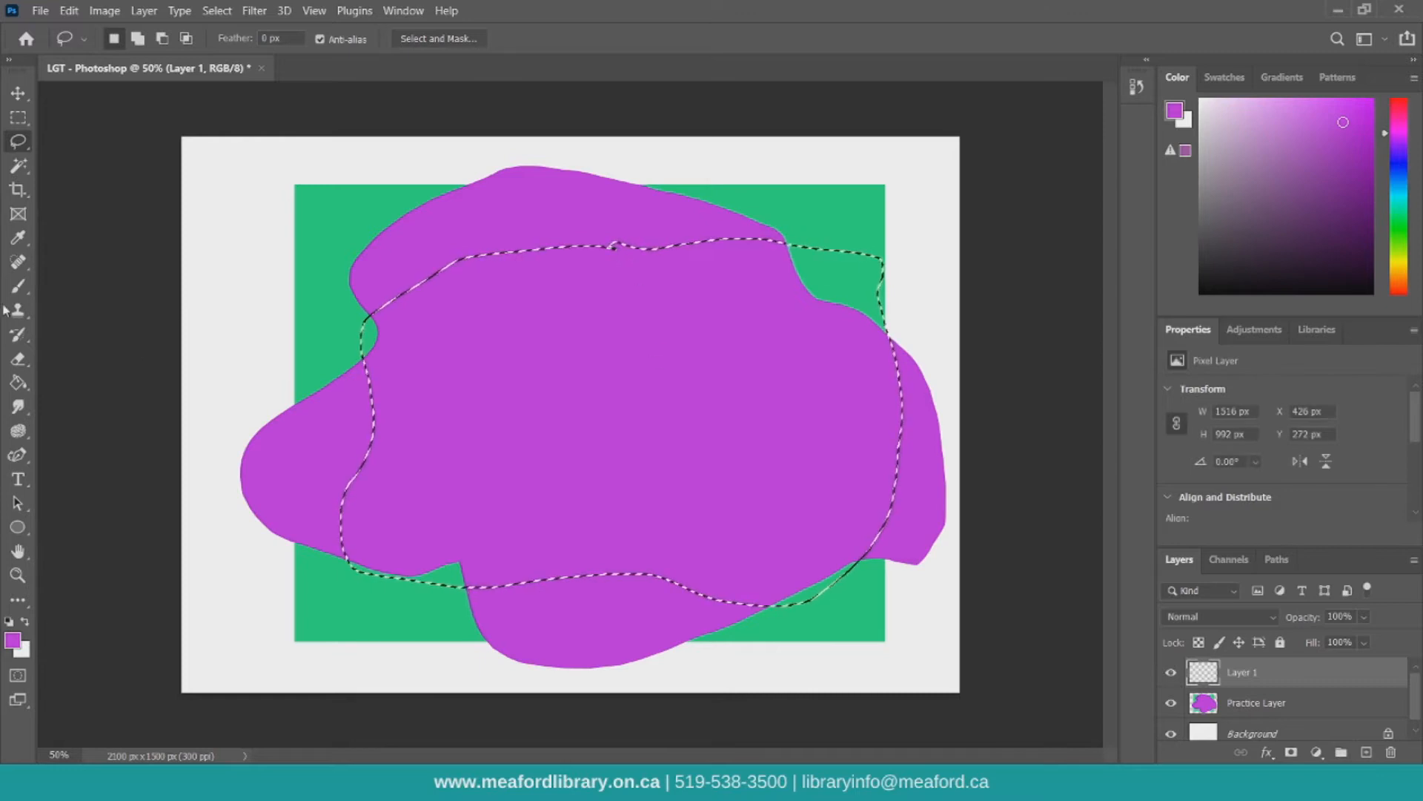
Fill the lassoed area on the new layer with blue using the Paint Bucket, and deselect it
click(18, 384)
click(1404, 184)
click(657, 314)
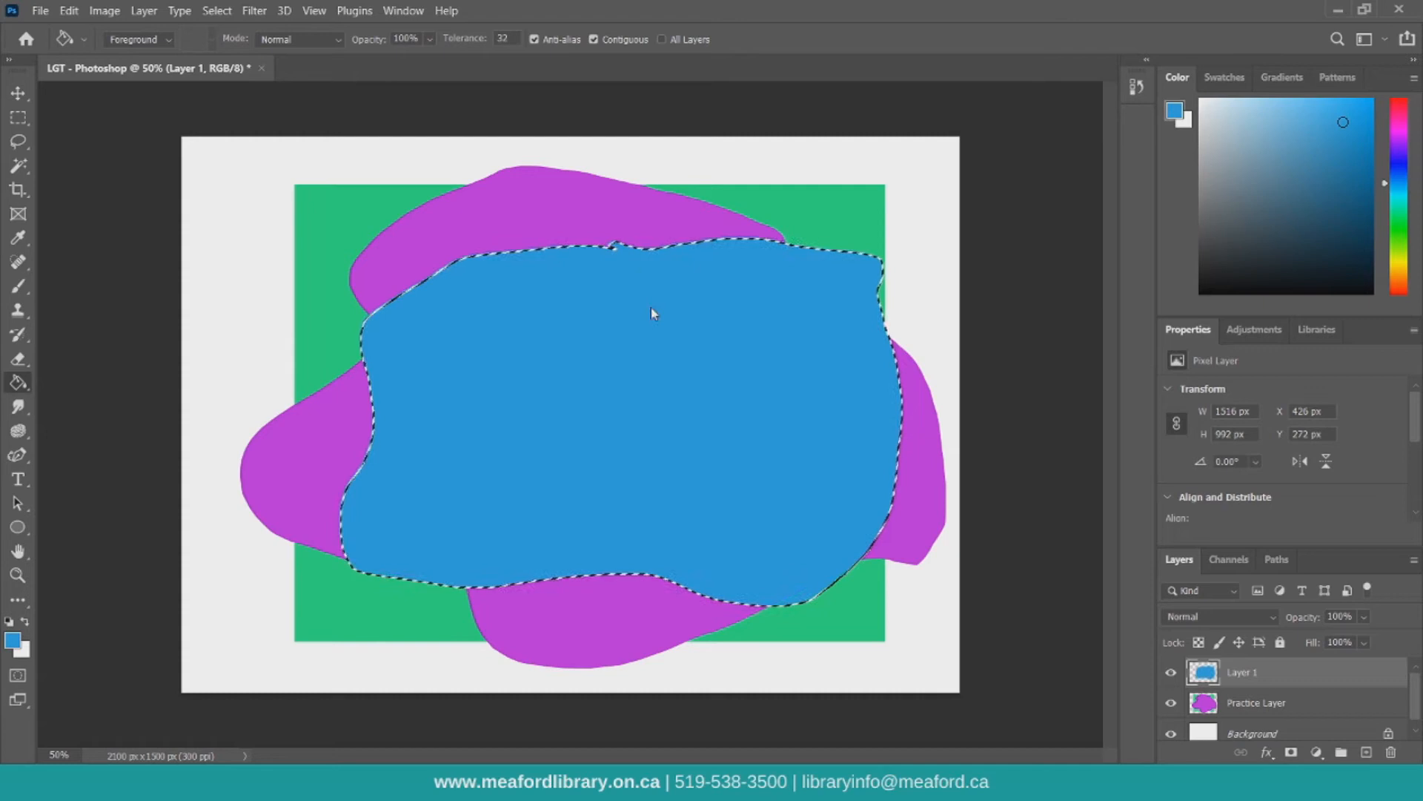
click(19, 141)
click(208, 203)
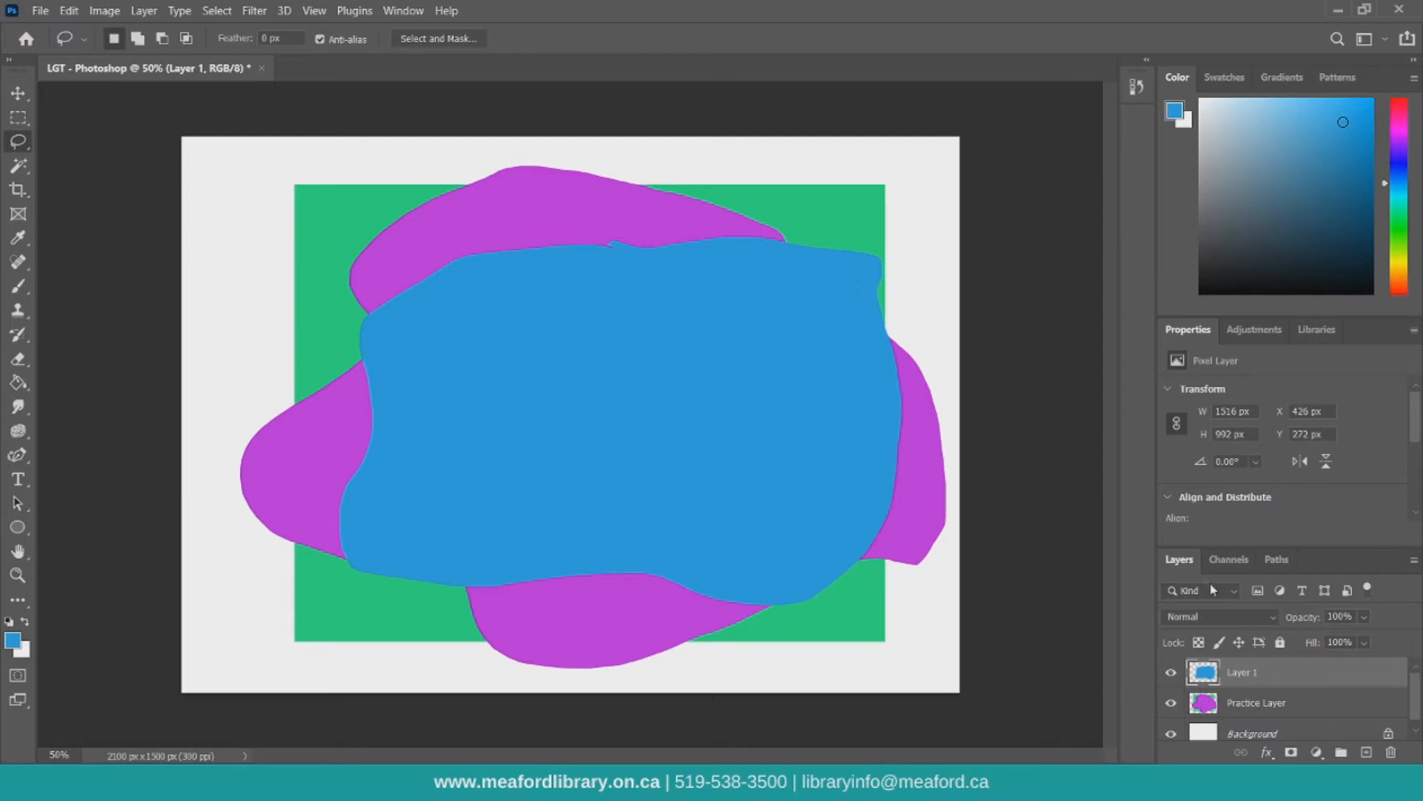
Toggle the visibility of Layer 1 off and on to check which artwork it holds
click(1171, 674)
click(1171, 673)
click(1171, 673)
click(1172, 673)
Move the blue shape to about X 344, Y 231 px and the purple and green artwork to about X 118, Y 50 px
click(10, 95)
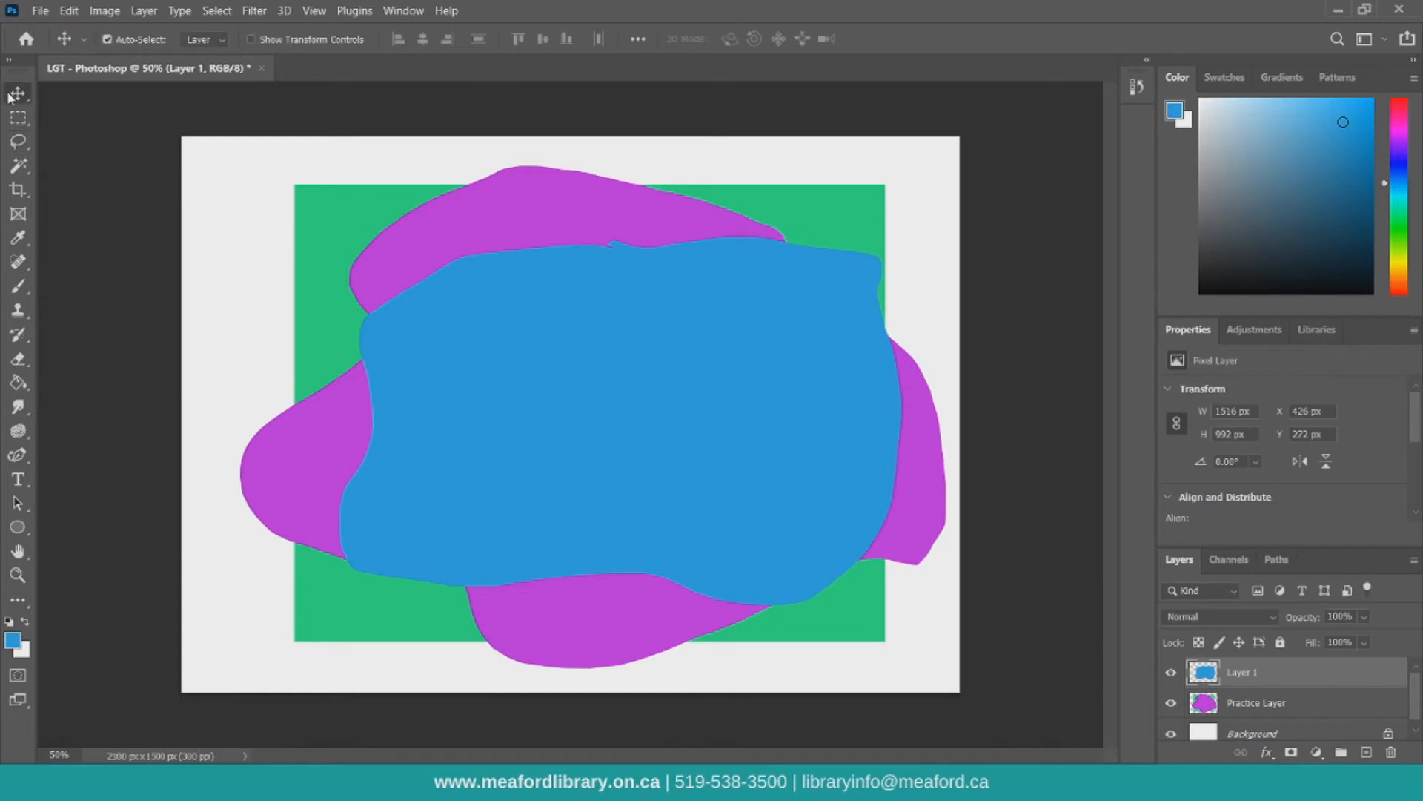
drag(625, 317, 483, 371)
mouse_move(753, 221)
mouse_down()
mouse_move(947, 210)
mouse_move(680, 188)
mouse_move(724, 240)
mouse_move(729, 218)
mouse_up()
drag(610, 382, 767, 315)
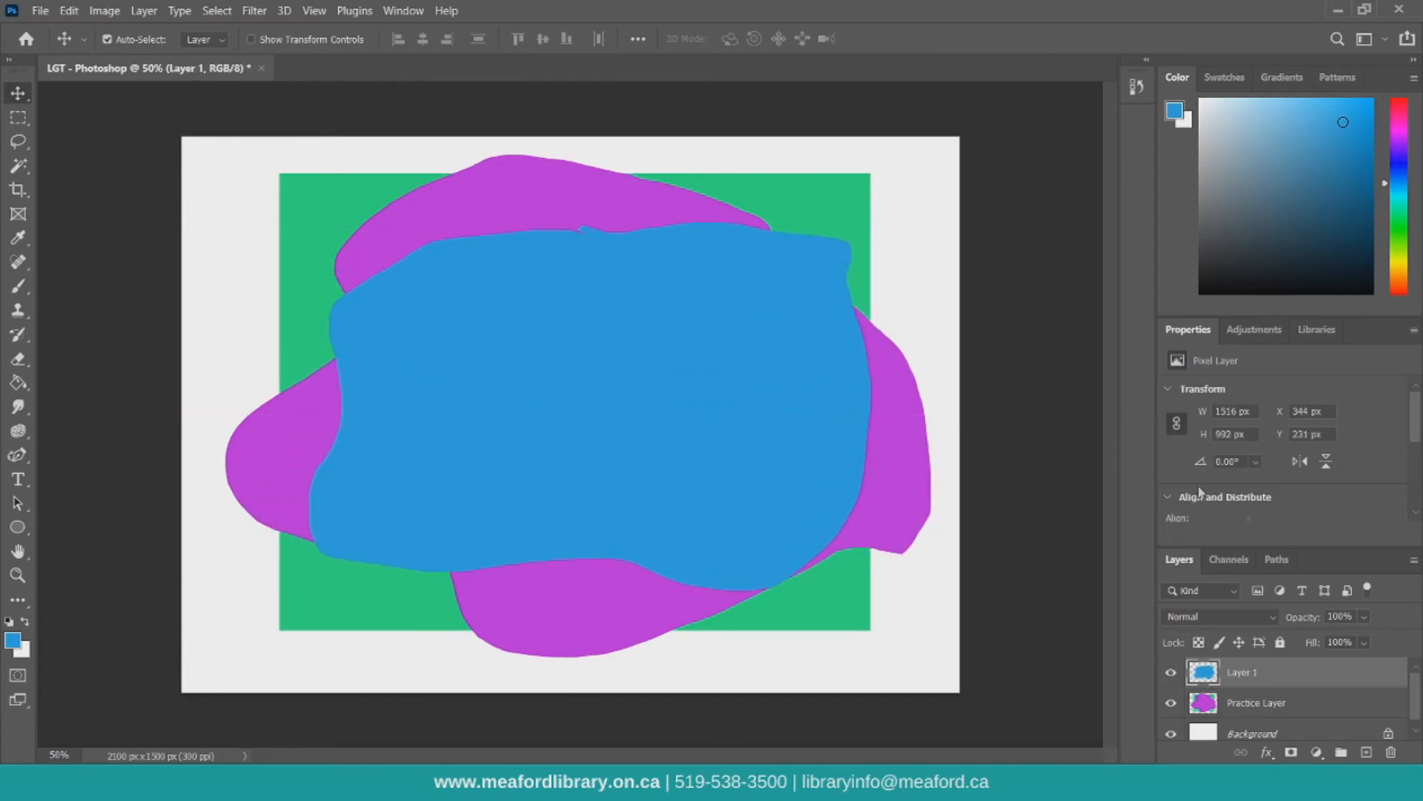
Merge Layer 1 down into Practice Layer, shift the combined artwork slightly, and undo both the move and the merge
right_click(1299, 673)
click(1136, 532)
mouse_move(625, 417)
mouse_down()
mouse_move(498, 407)
mouse_move(677, 407)
mouse_move(598, 420)
mouse_move(643, 417)
mouse_up()
click(69, 10)
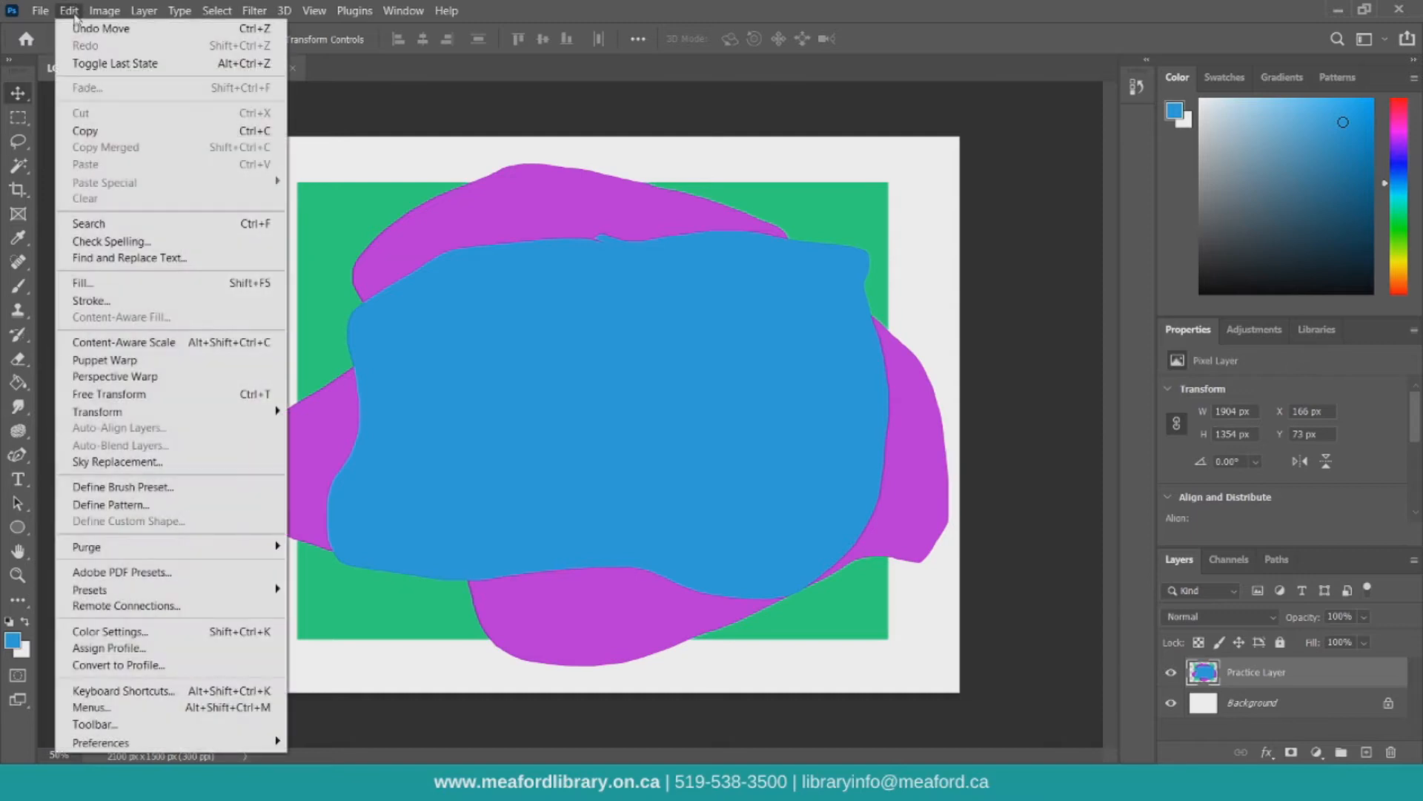
mouse_move(143, 10)
click(745, 132)
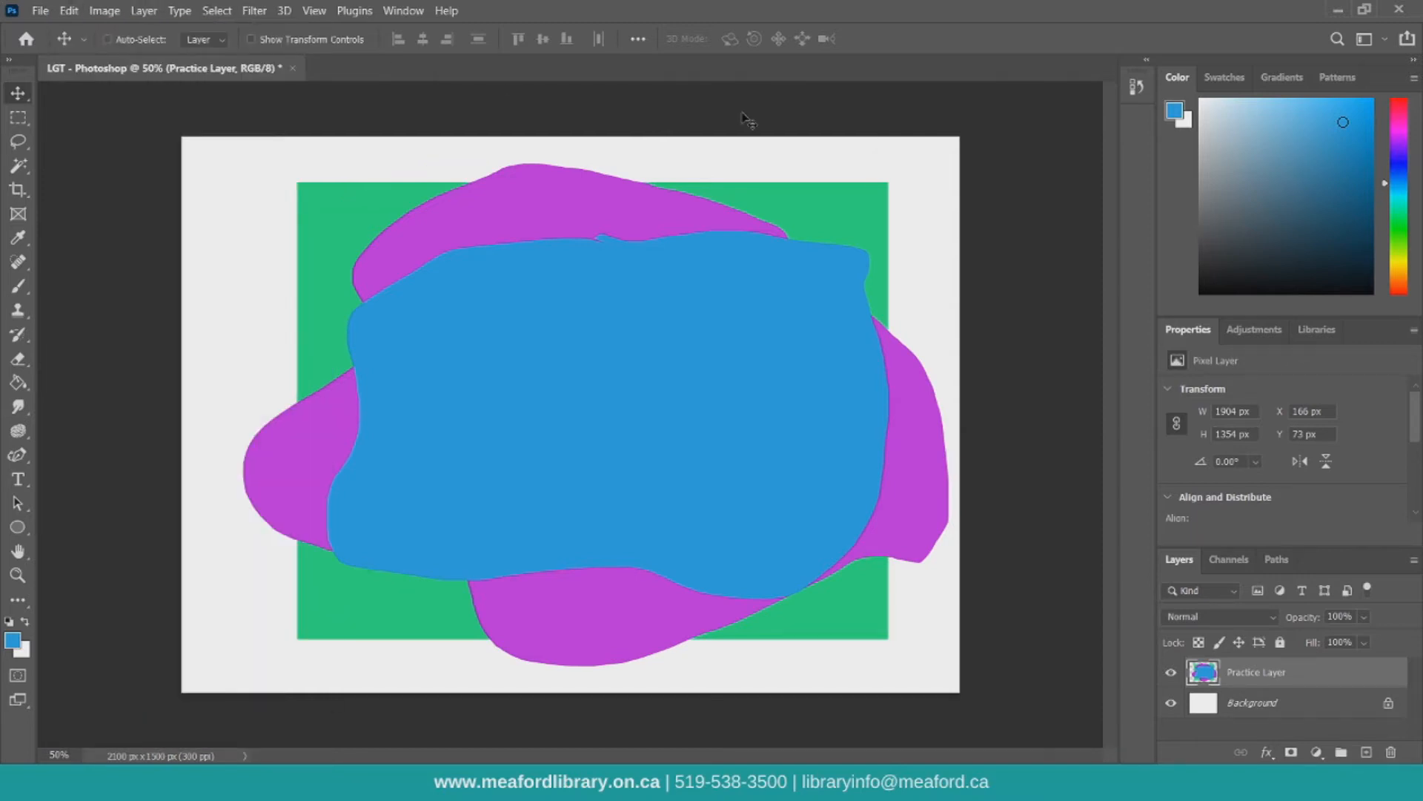
key(ctrl+shift+j)
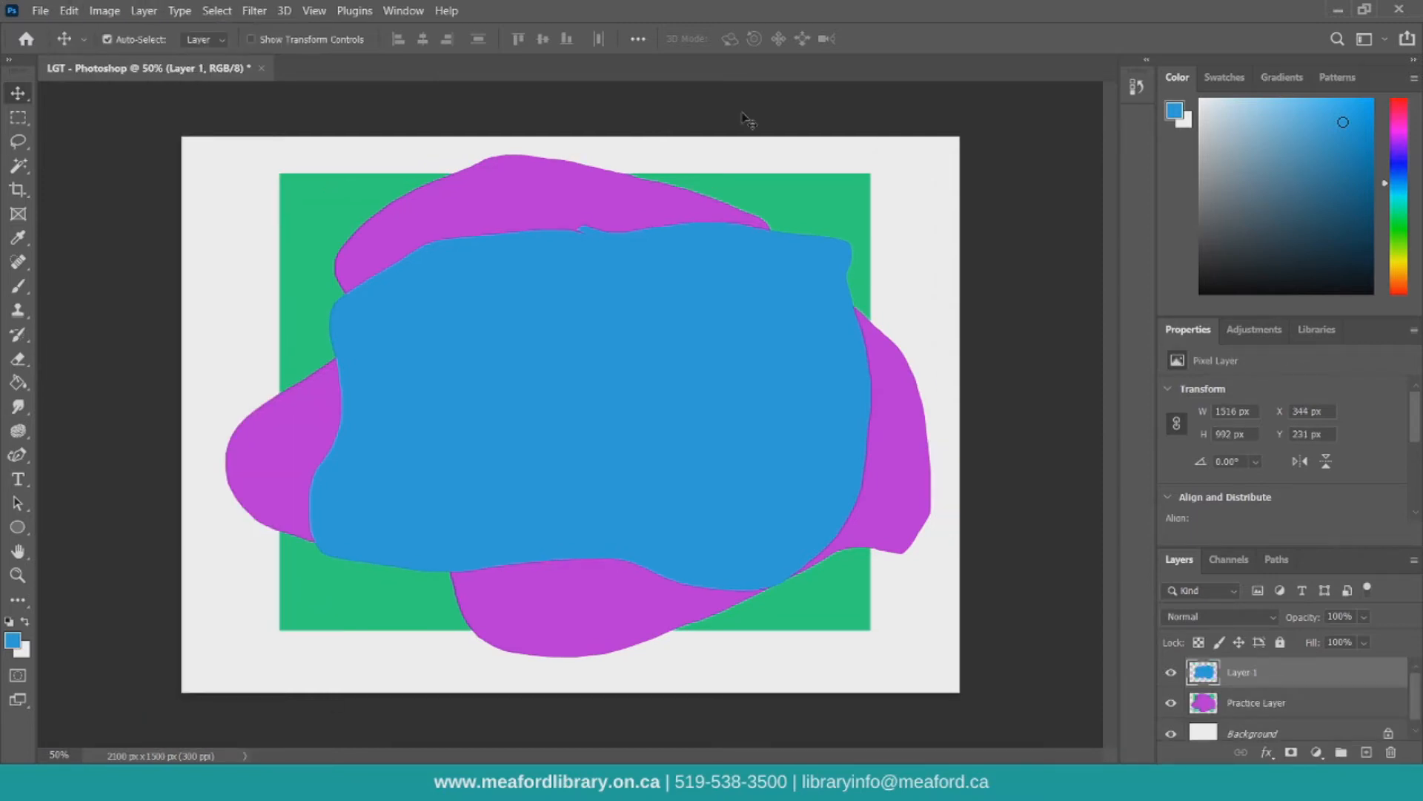
click(65, 11)
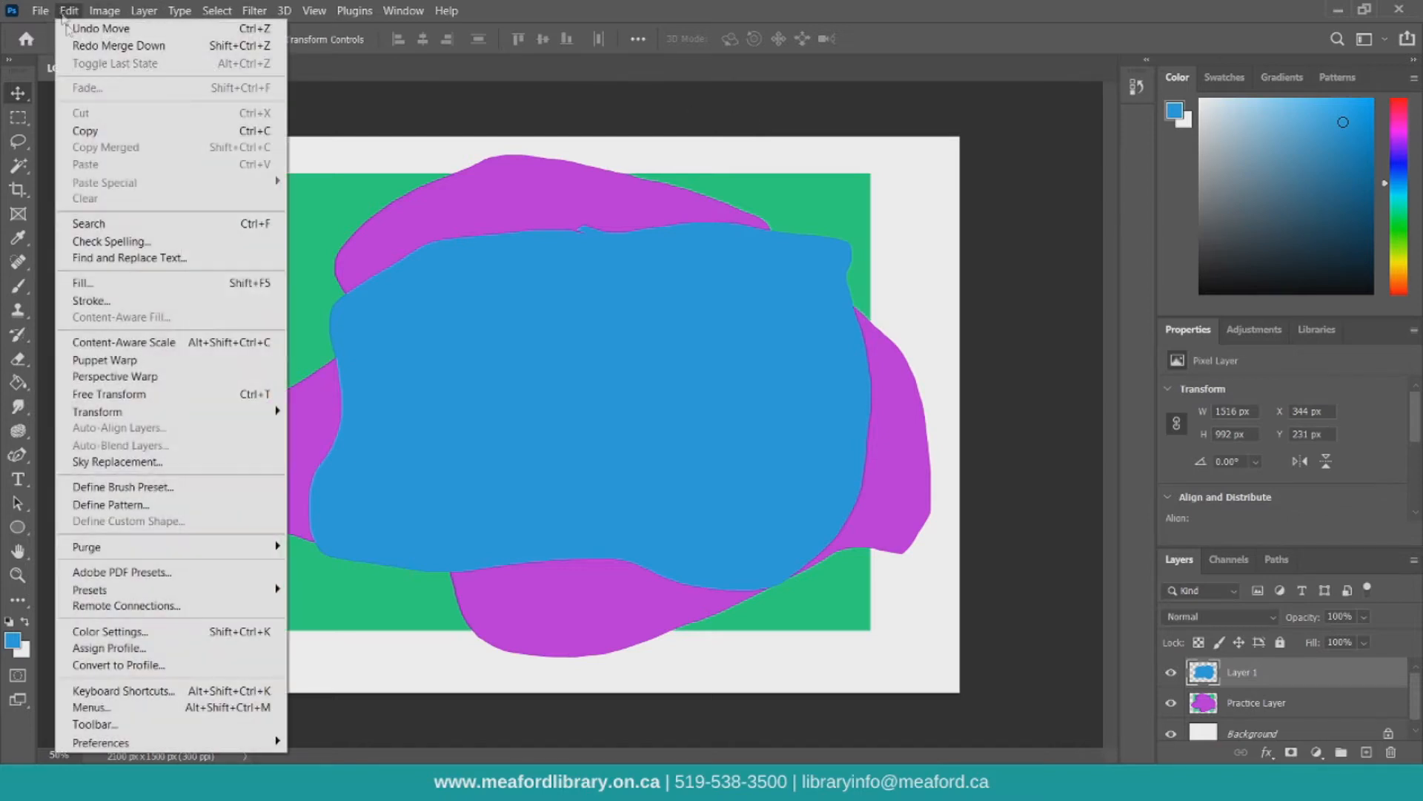
mouse_move(315, 11)
click(935, 212)
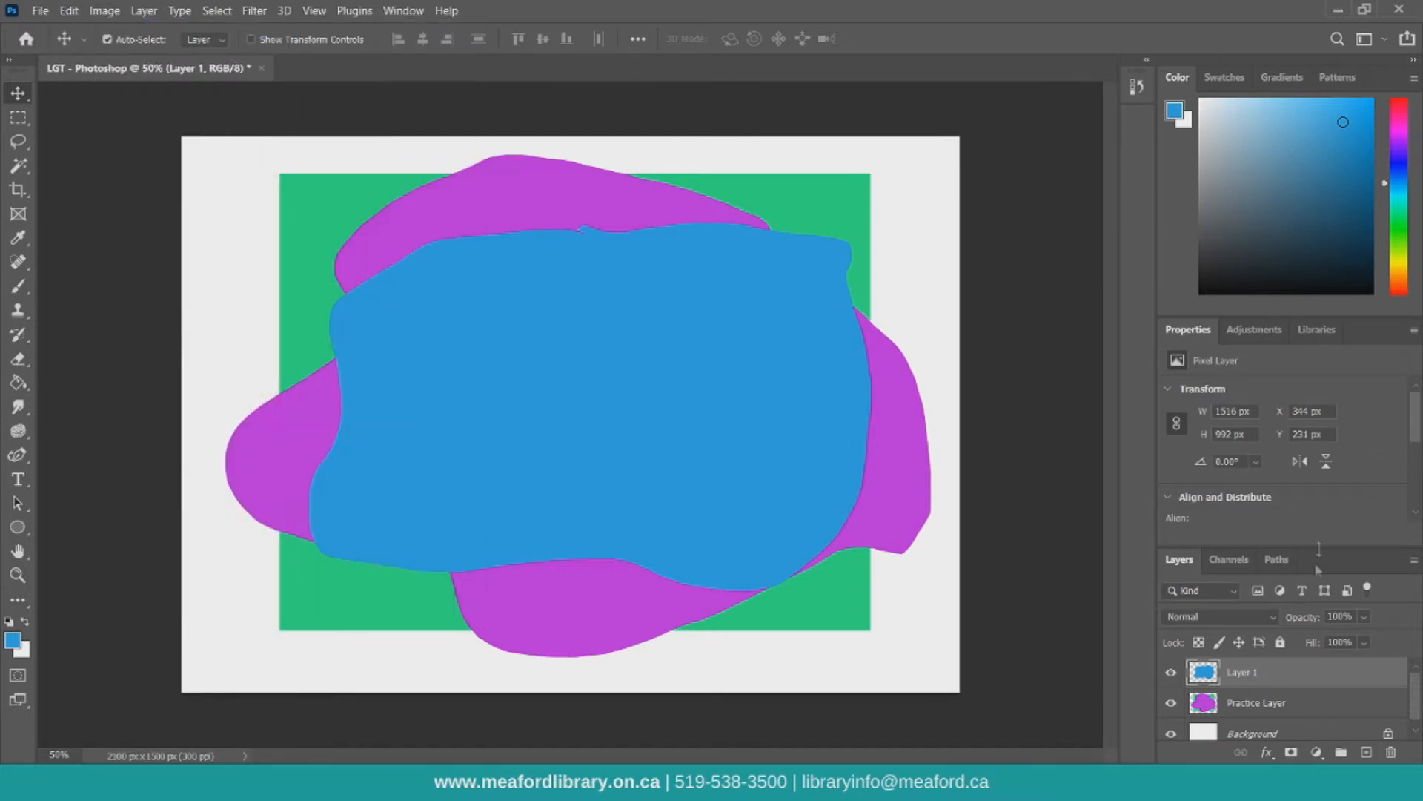
Delete Layer 1 with its blue shape and confirm the deletion
right_click(1304, 688)
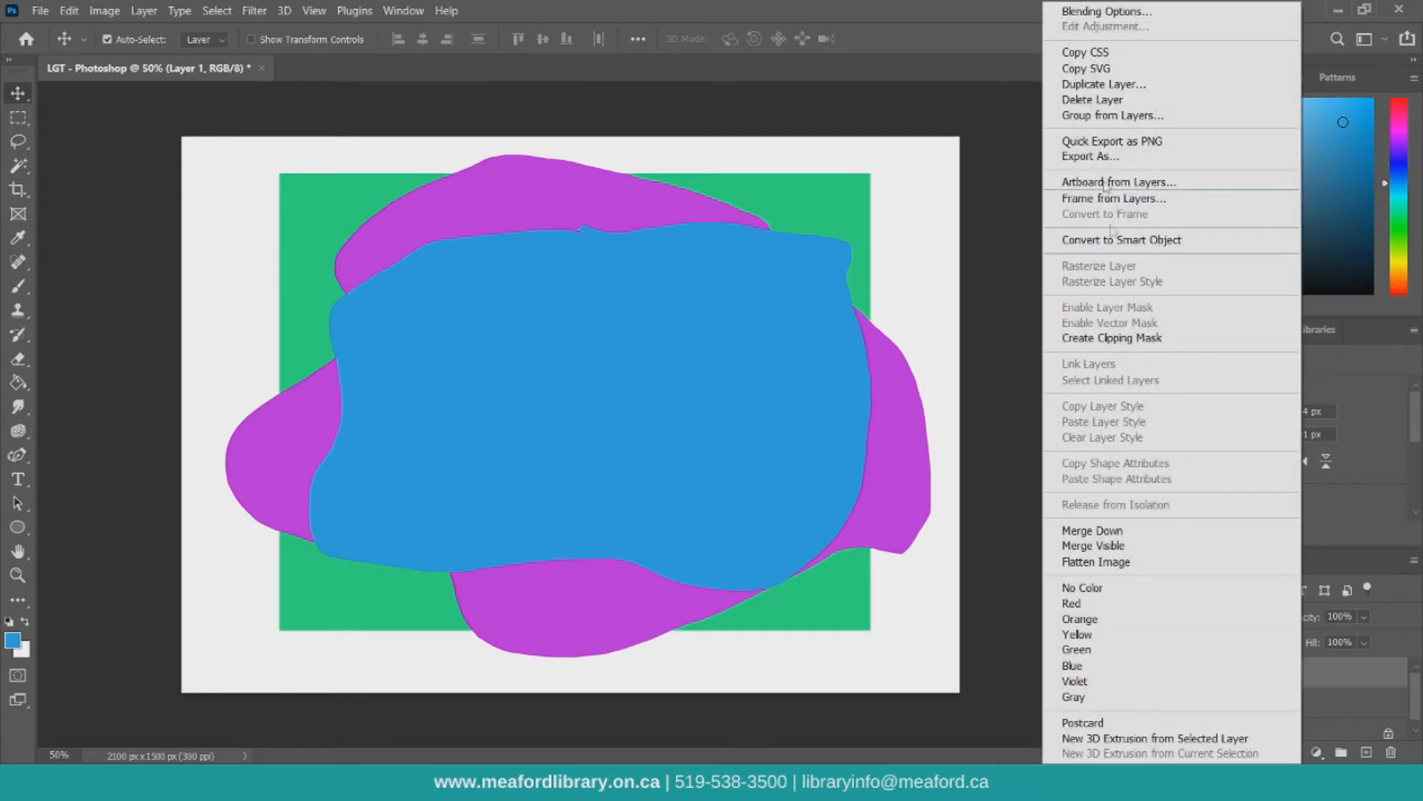
click(993, 575)
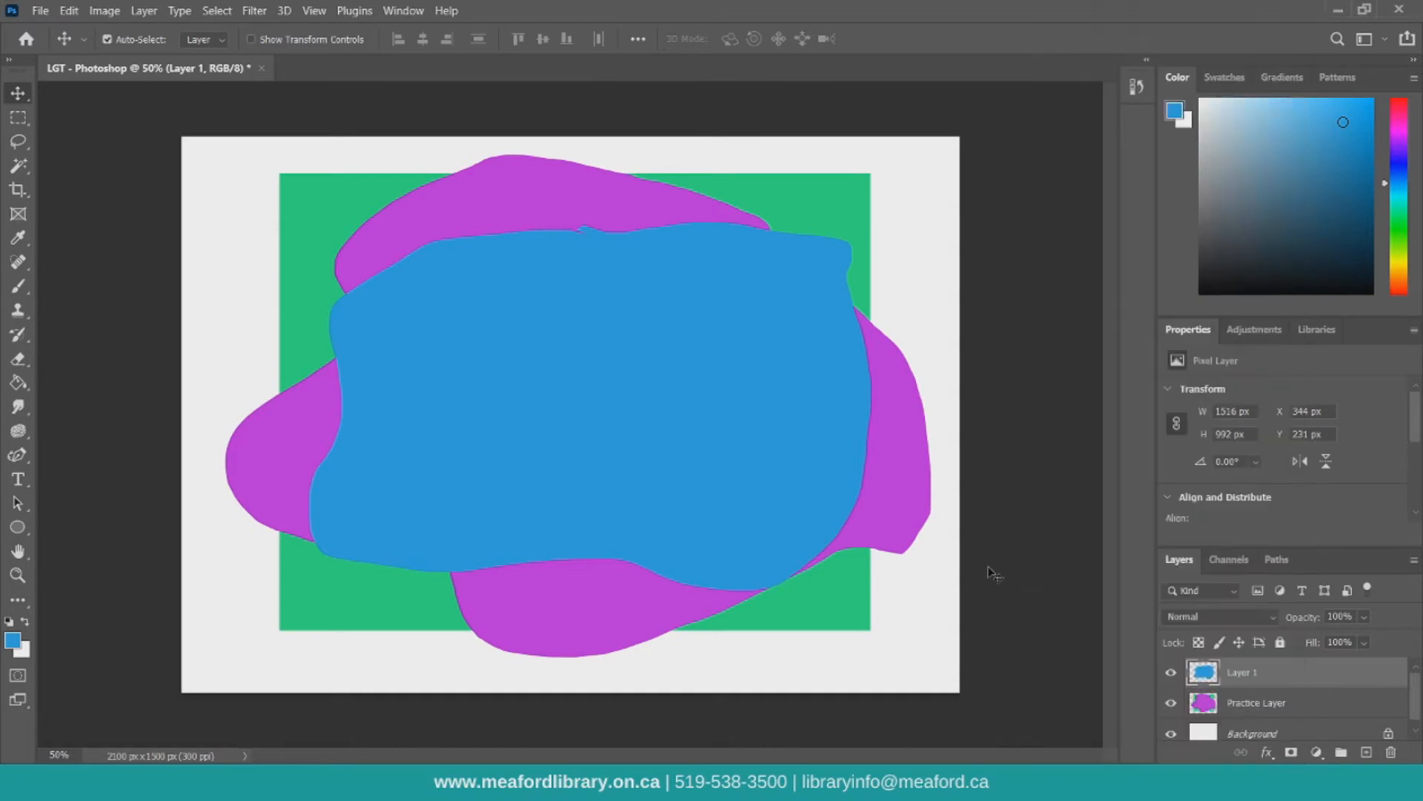
click(1394, 754)
click(652, 306)
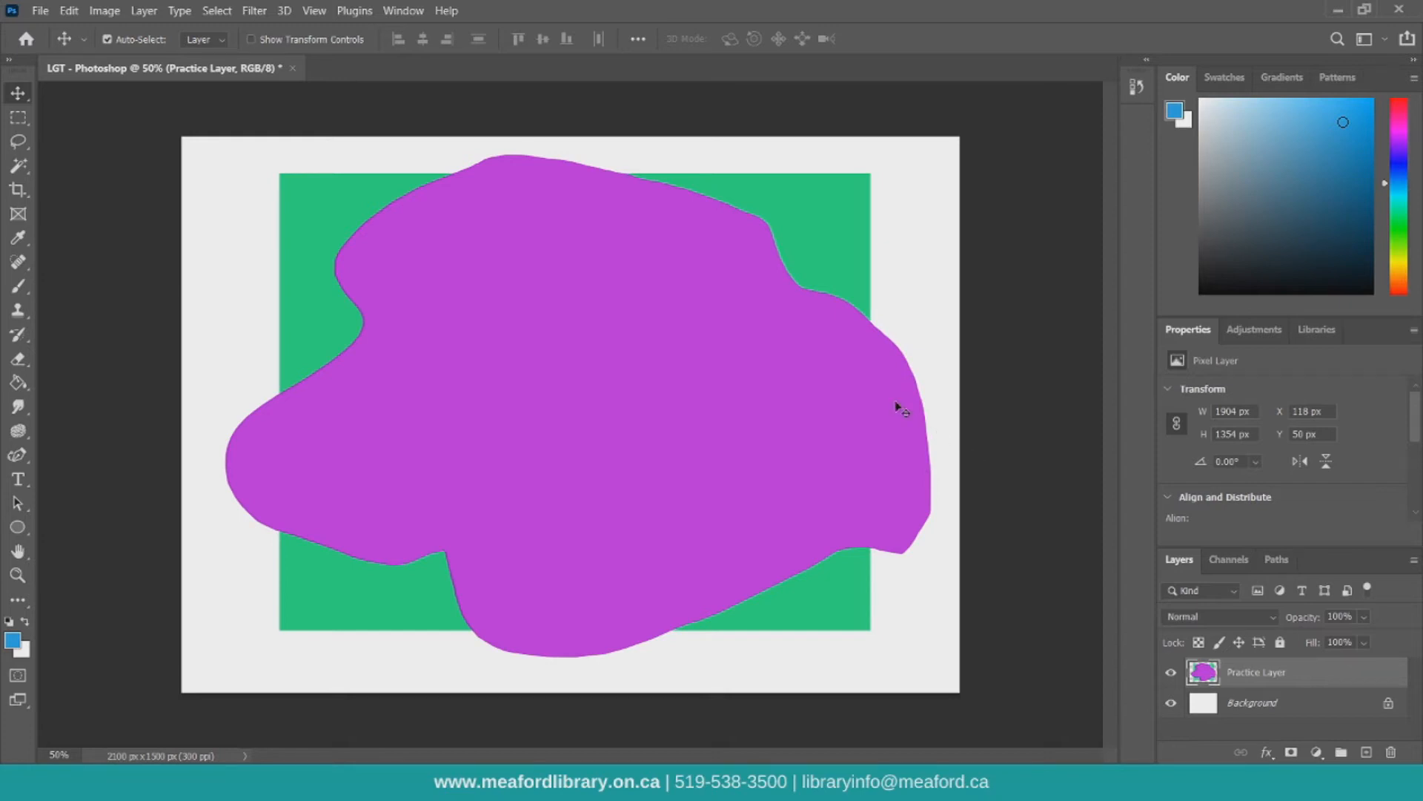
Select the green area at the purple shape's upper left with the Magic Wand, delete it from Practice Layer, and deselect
click(20, 172)
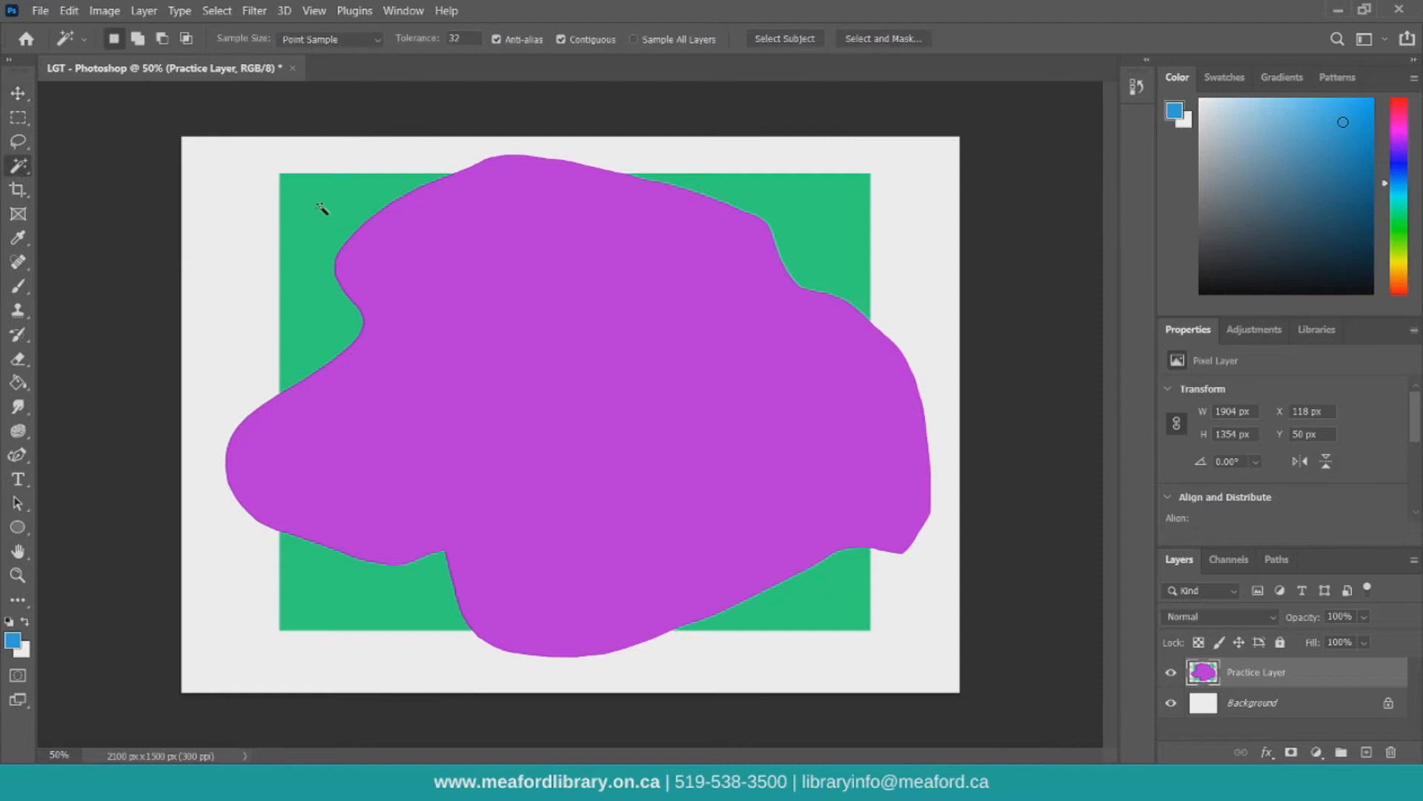
click(228, 200)
click(514, 269)
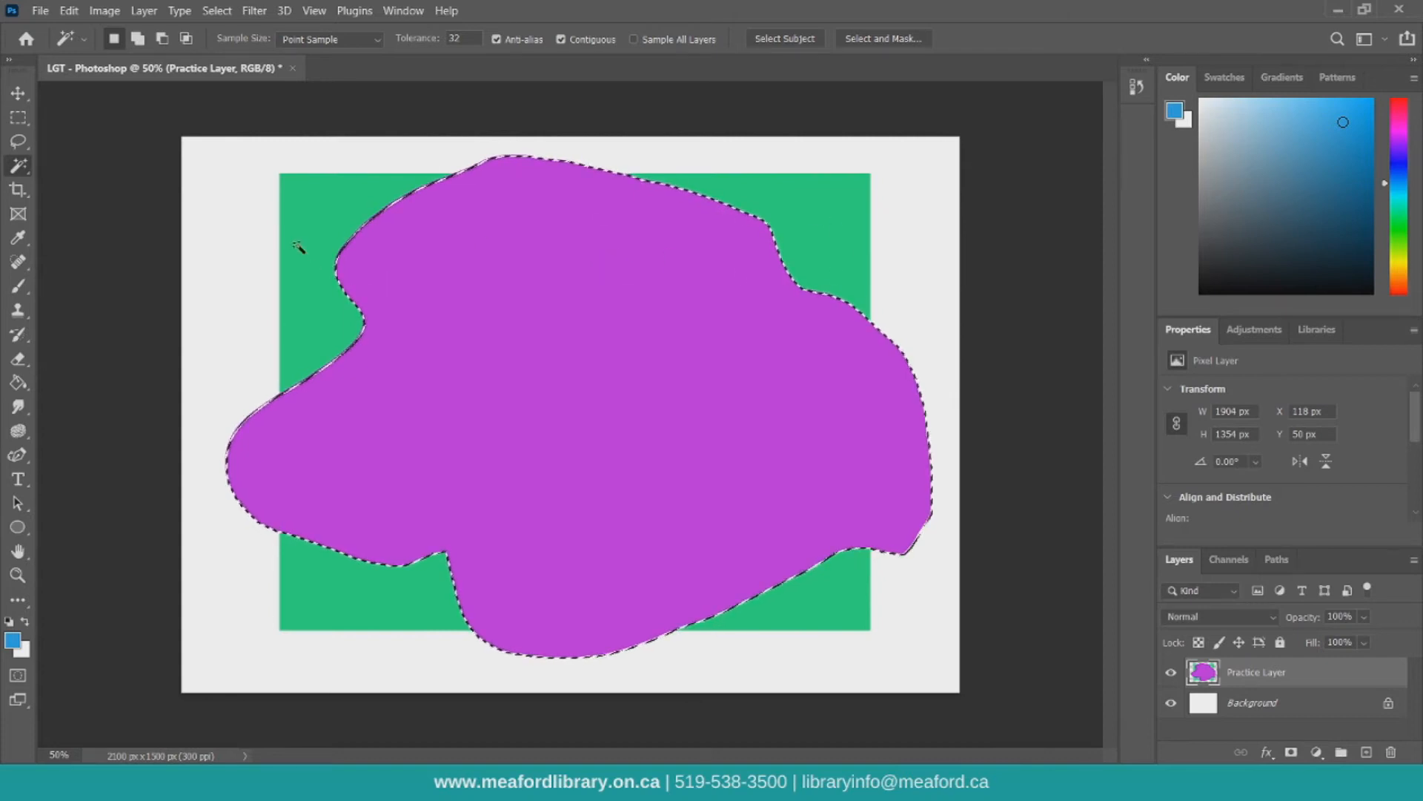
click(357, 198)
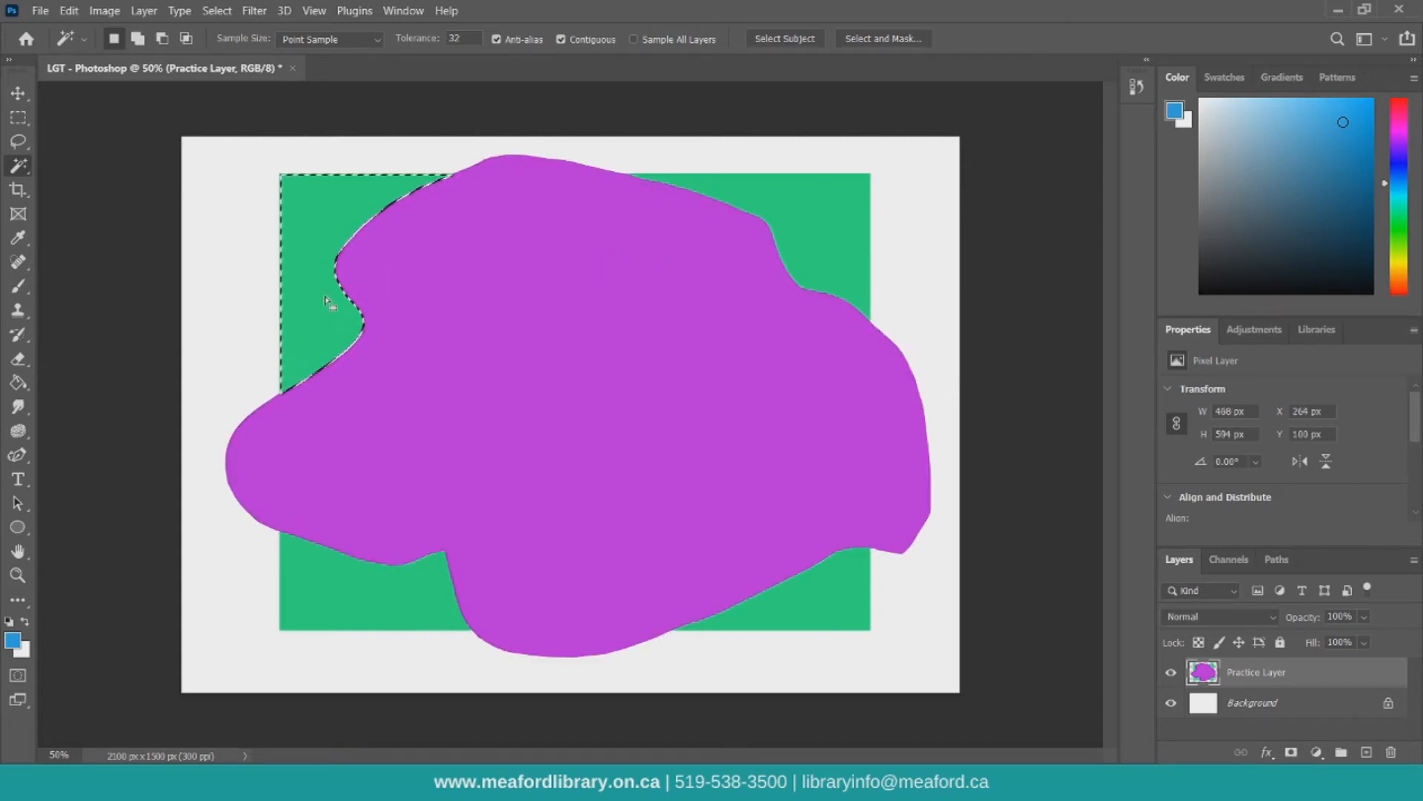
key(Delete)
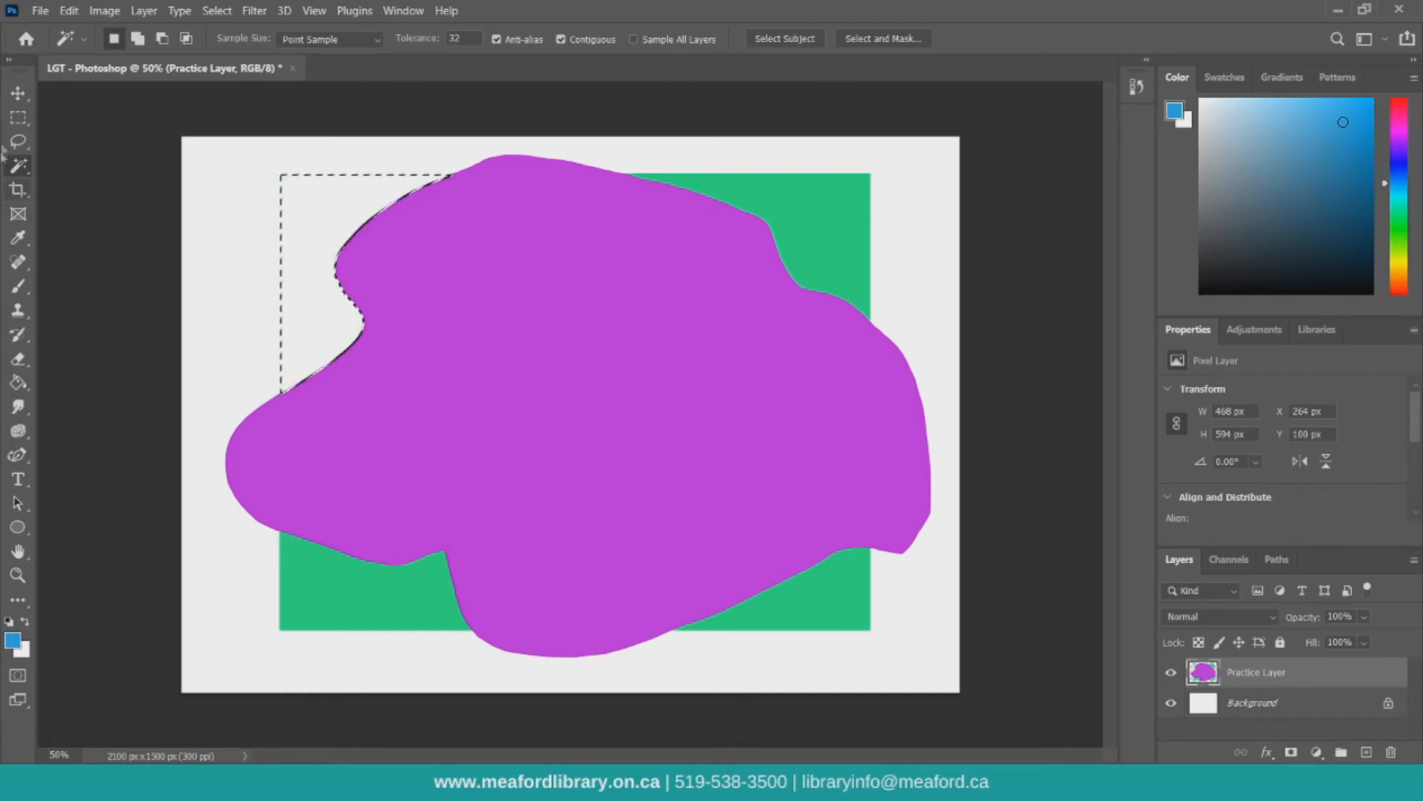
key(l)
key(ctrl+d)
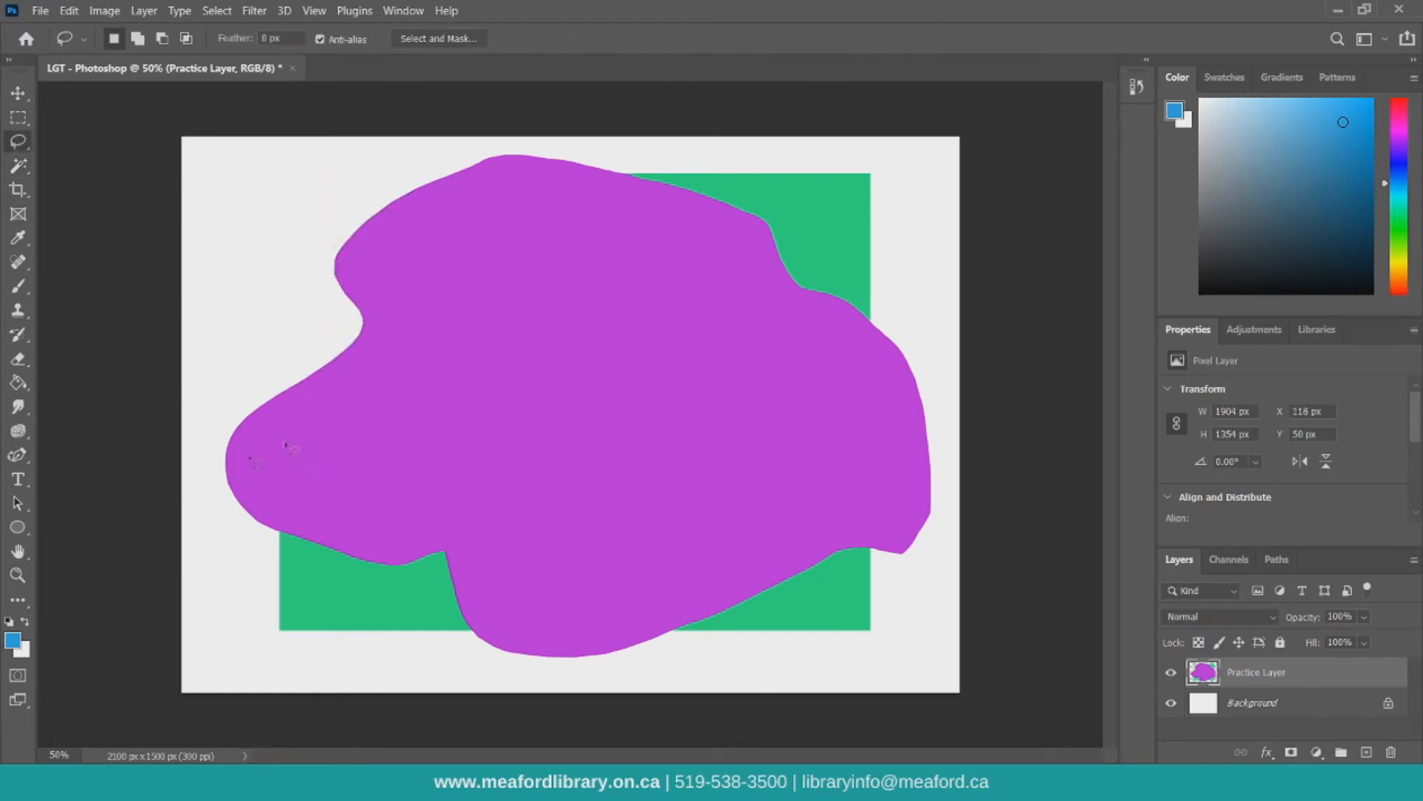
Sample the green and purple areas with the Eyedropper, finishing with purple as the foreground color
click(18, 190)
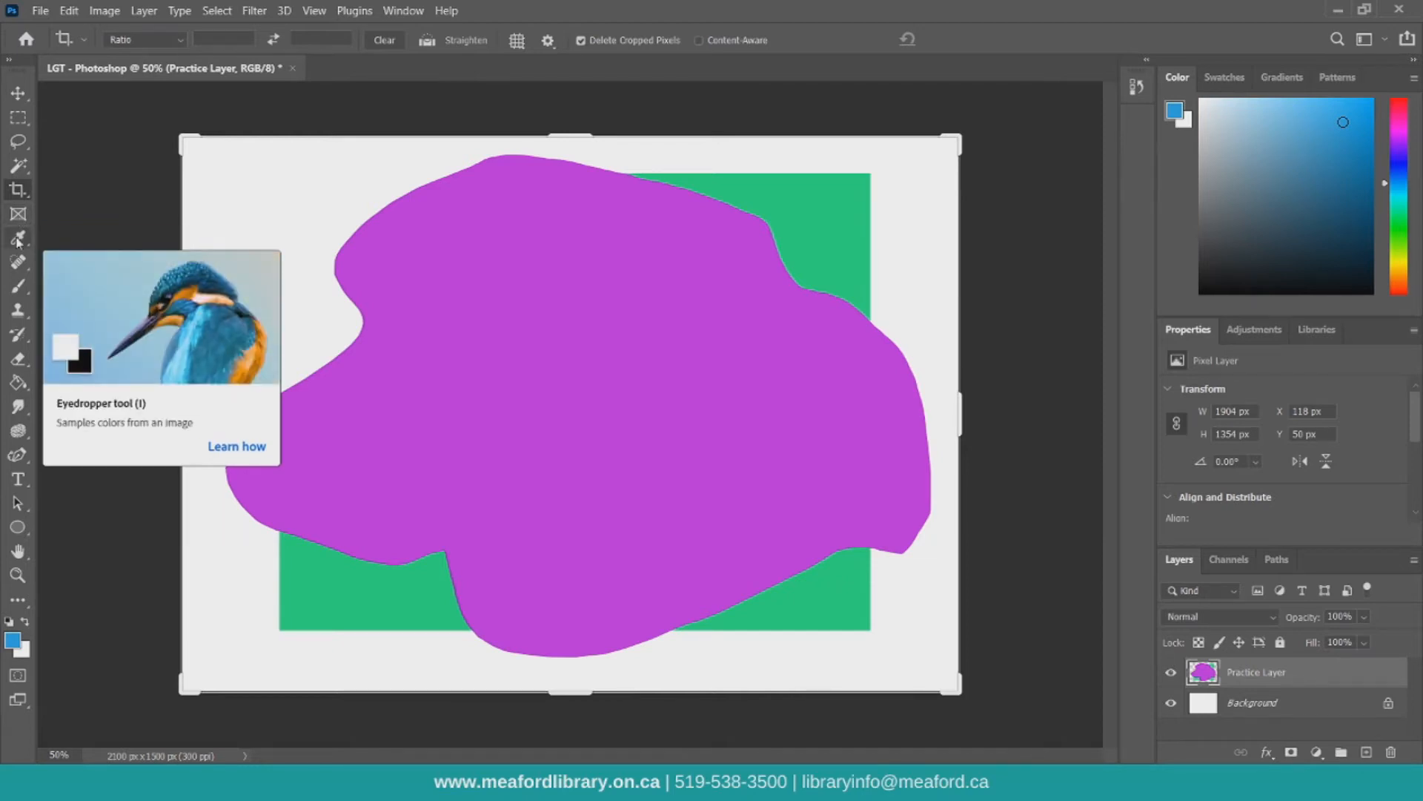
click(18, 239)
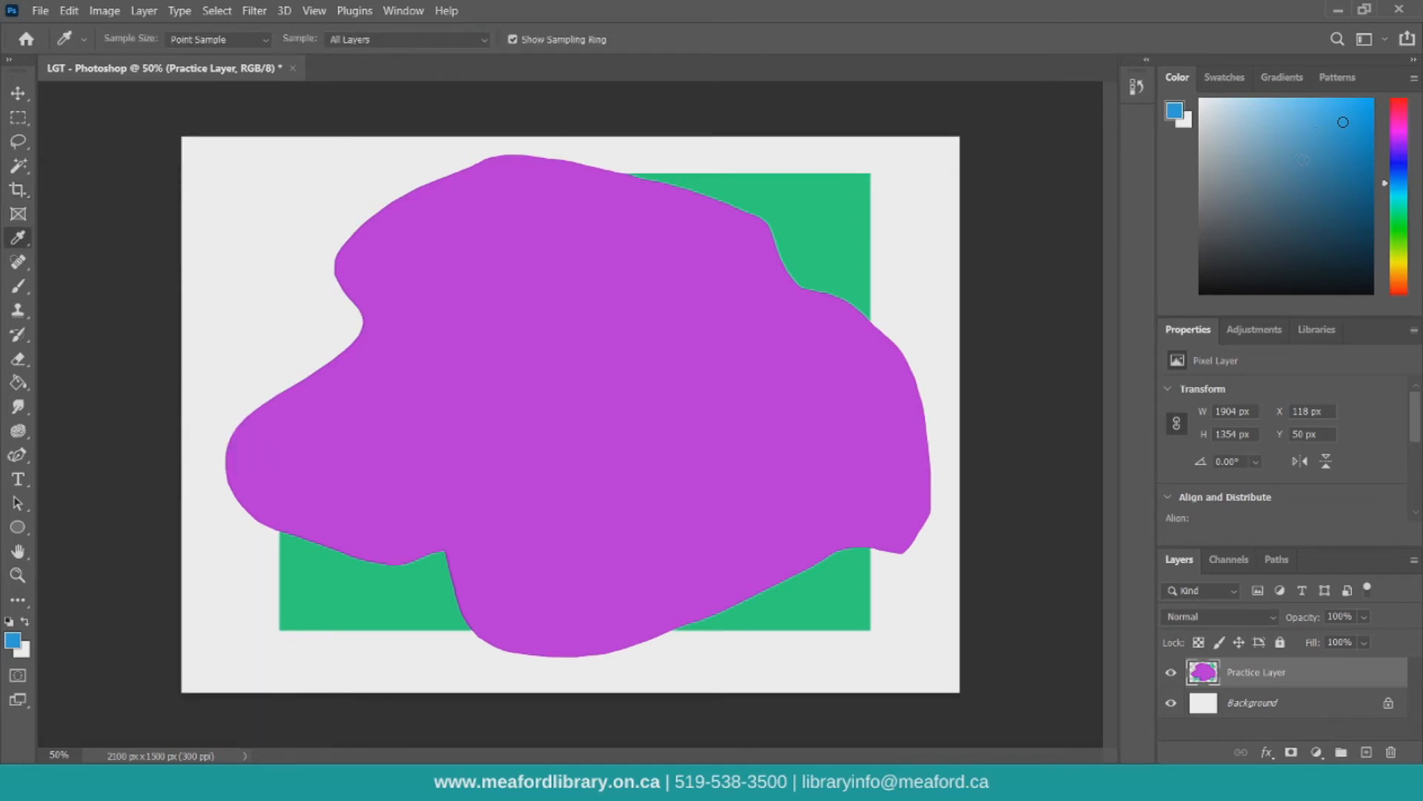
mouse_move(850, 189)
mouse_down()
mouse_move(908, 180)
mouse_move(925, 235)
mouse_move(841, 273)
mouse_move(828, 210)
mouse_move(645, 292)
mouse_move(747, 415)
mouse_move(860, 315)
mouse_move(876, 193)
mouse_move(944, 296)
mouse_move(854, 194)
mouse_up()
drag(680, 359, 594, 330)
drag(844, 207, 708, 304)
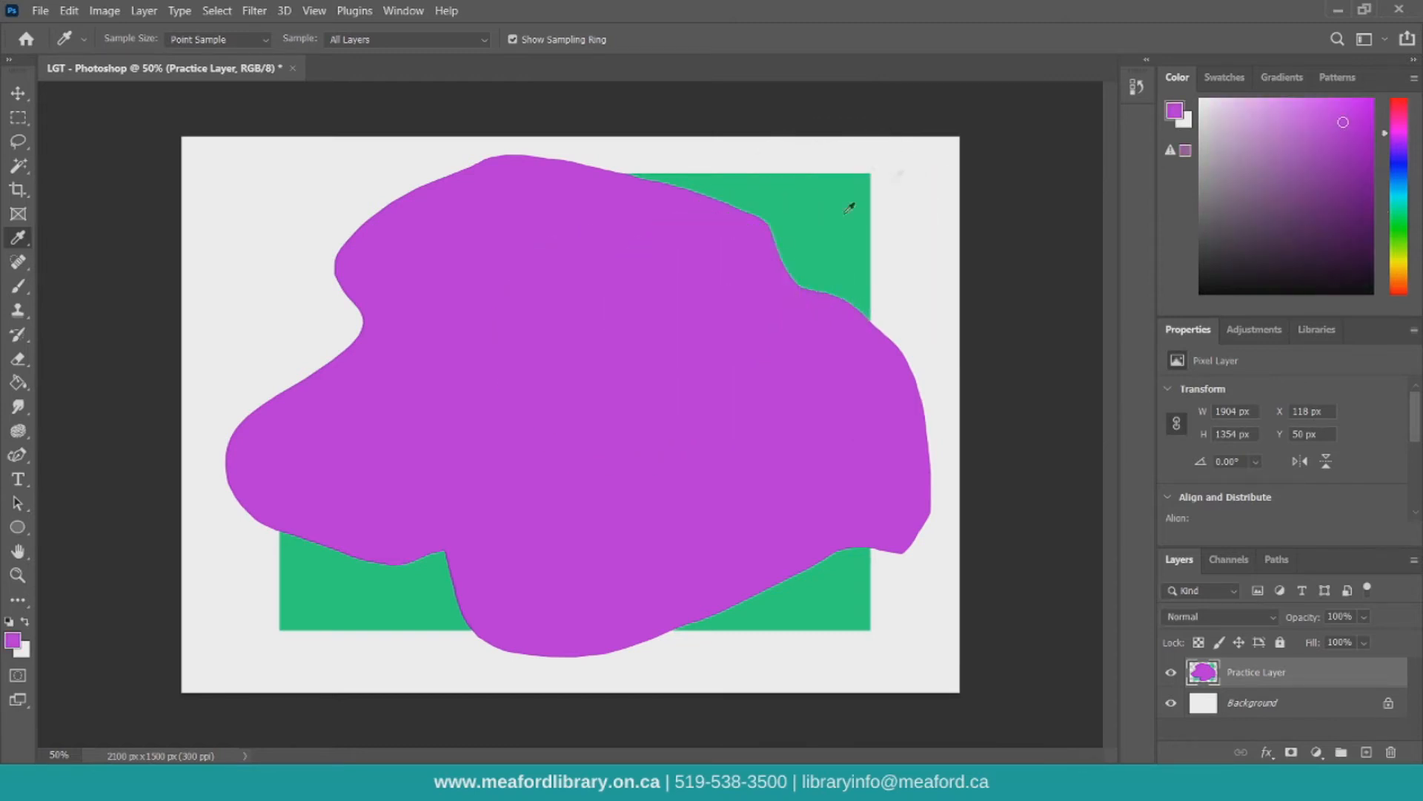
Fill the empty area around the artwork with the sampled purple using the Paint Bucket, and undo the fill
click(18, 383)
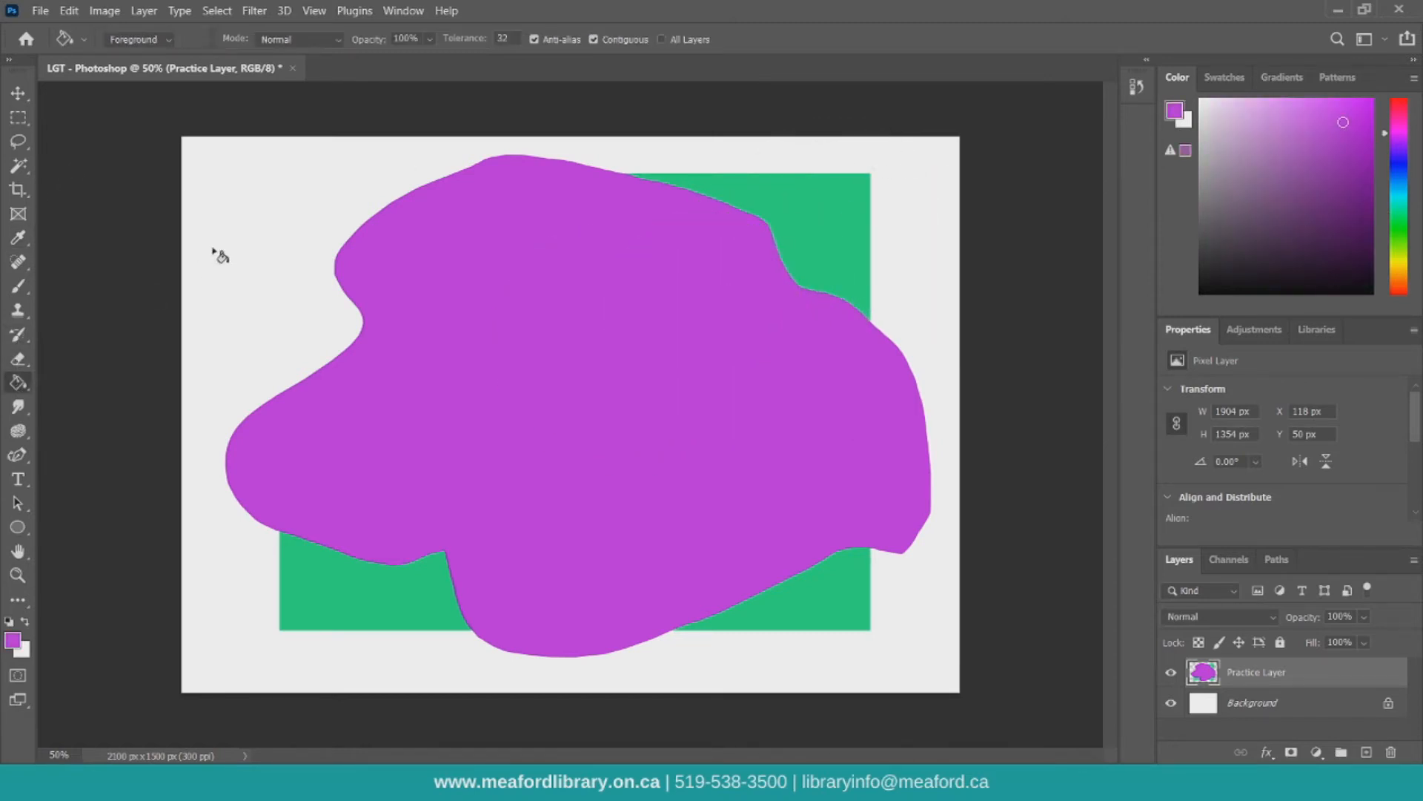
click(332, 230)
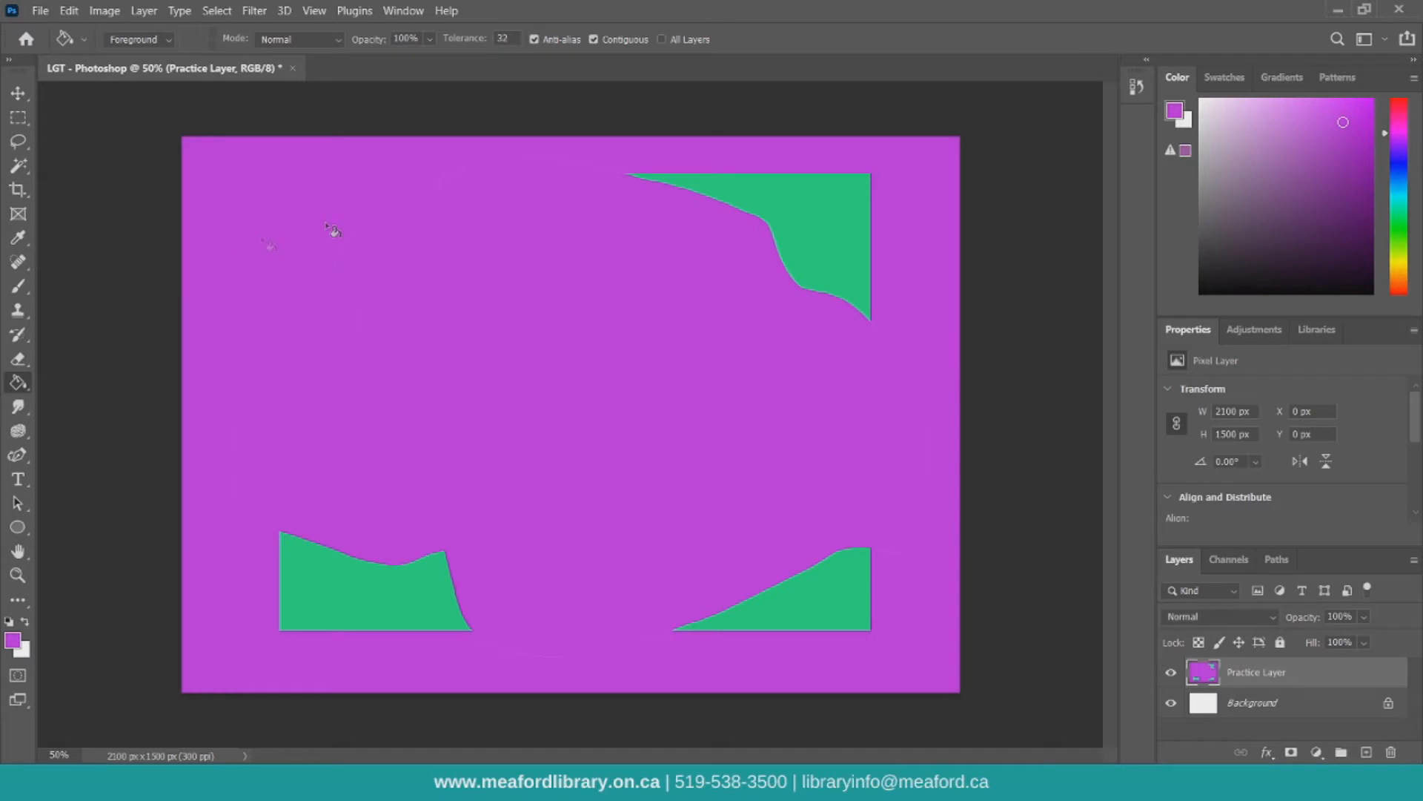
click(96, 10)
click(74, 30)
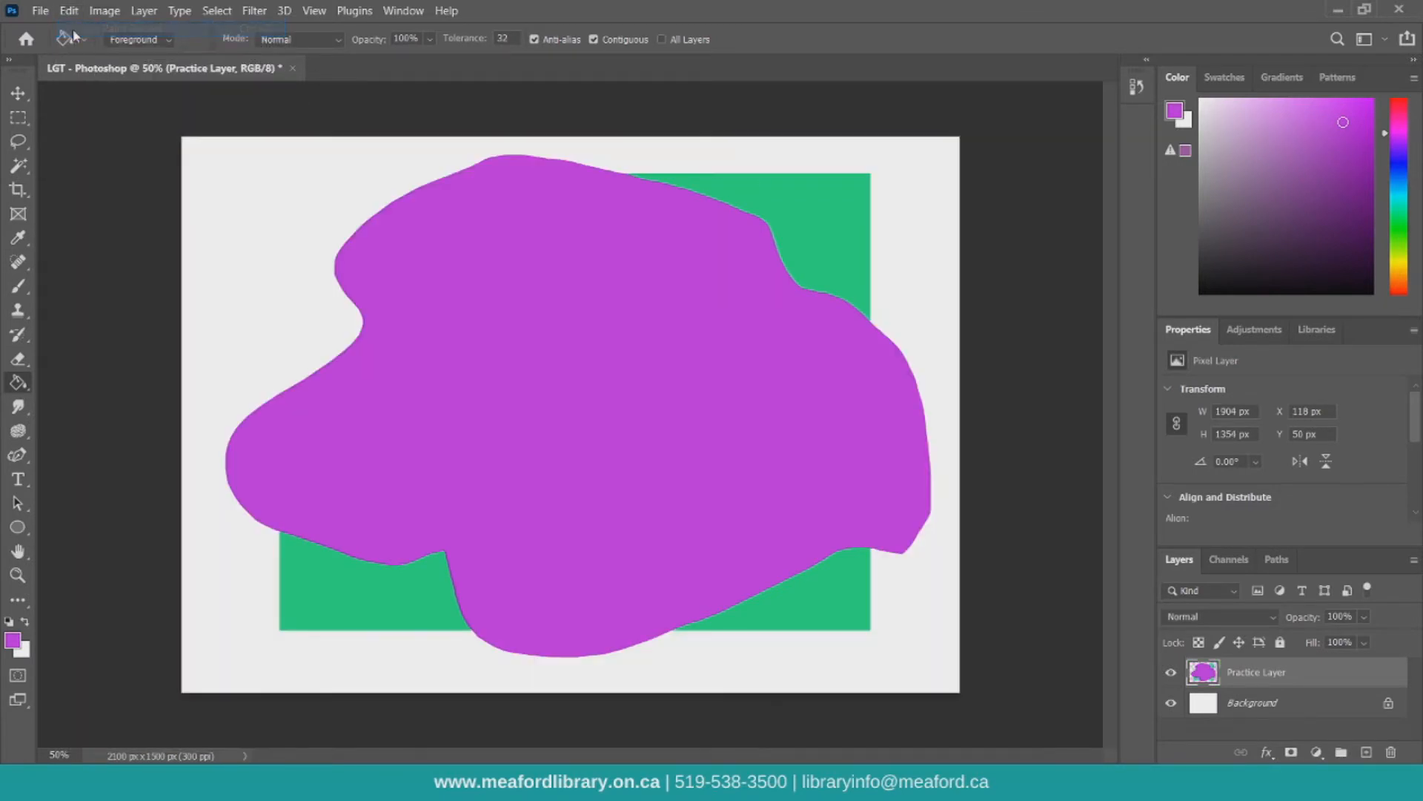
Set the Hard Round brush to 61 px, try larger and smaller sizes, and change the foreground color to blue
click(22, 285)
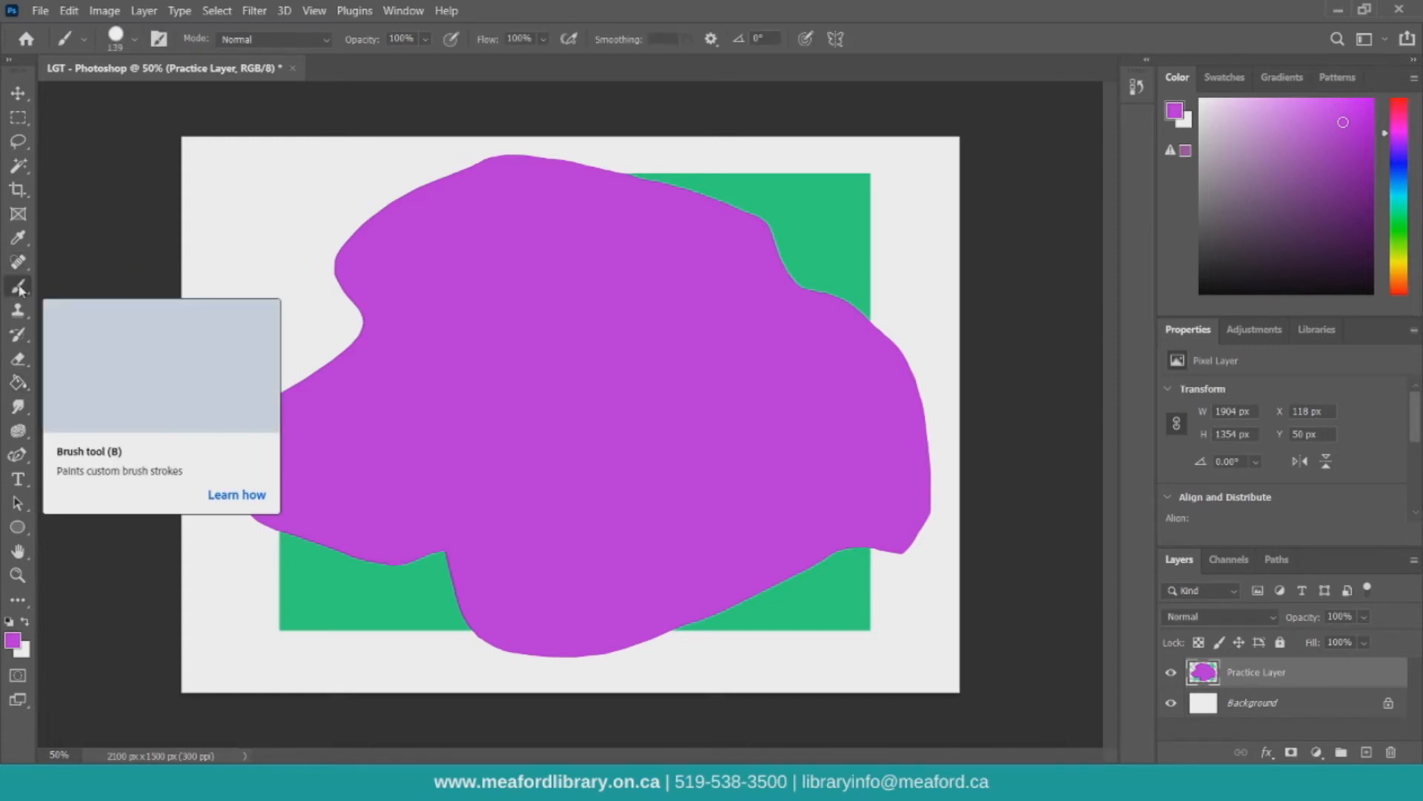
click(134, 41)
drag(159, 100, 145, 100)
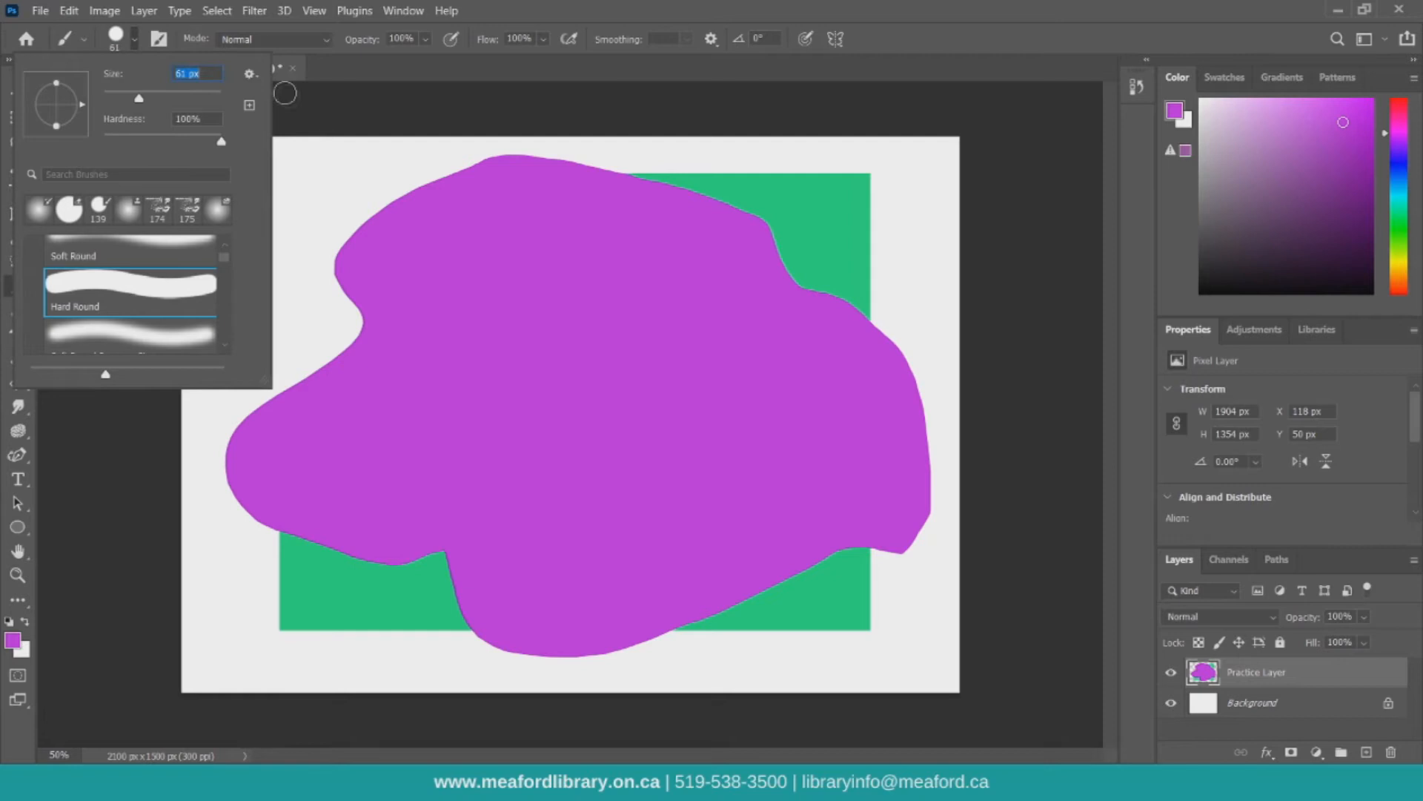
click(285, 93)
key(bracketright)
key(bracketright)
key(bracketright)
key(bracketright)
key(bracketright)
key(bracketright)
key(bracketright)
key(bracketright)
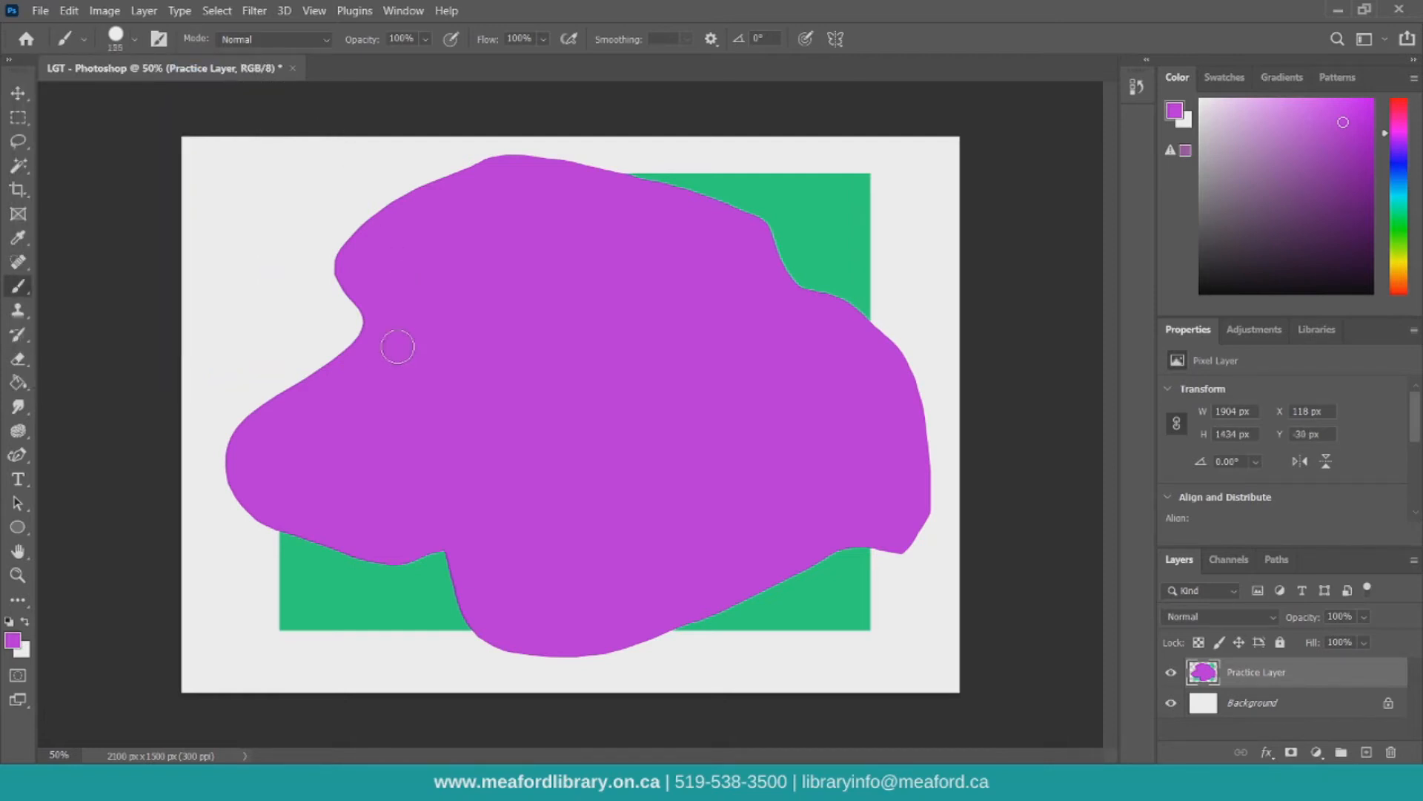
key(bracketleft)
key(bracketleft)
key(bracketleft)
key(bracketright)
key(bracketright)
key(bracketright)
drag(1404, 222, 1401, 187)
Paint thick looping strokes and thin 25 px strokes in blue across the artwork, and undo them
mouse_move(667, 337)
mouse_down()
mouse_move(596, 344)
mouse_move(440, 424)
mouse_move(782, 470)
mouse_move(742, 310)
mouse_move(339, 381)
mouse_move(365, 275)
mouse_move(705, 376)
mouse_up()
key(bracketleft)
mouse_move(855, 576)
mouse_down()
mouse_move(928, 471)
mouse_move(437, 613)
mouse_up()
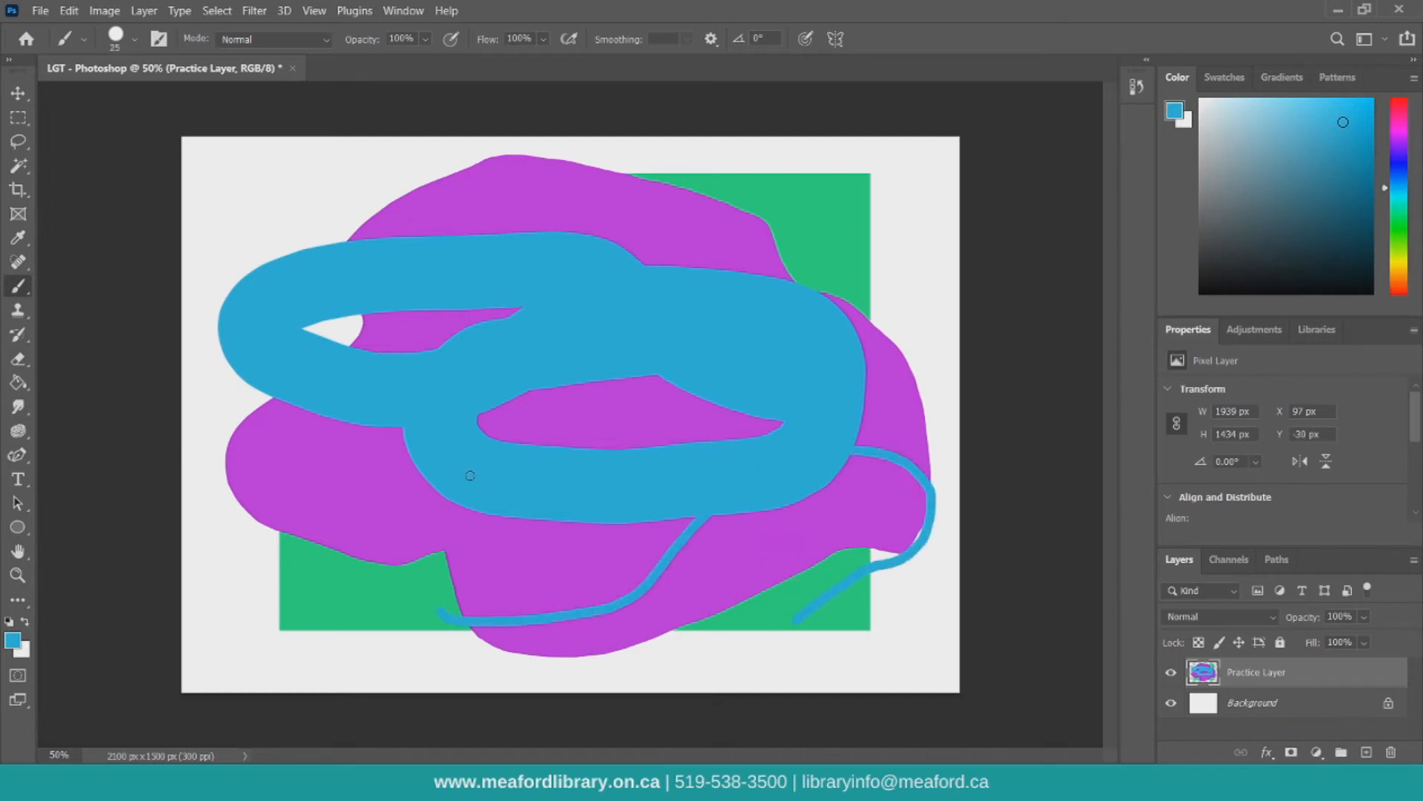
key(ctrl+z)
key(ctrl+z)
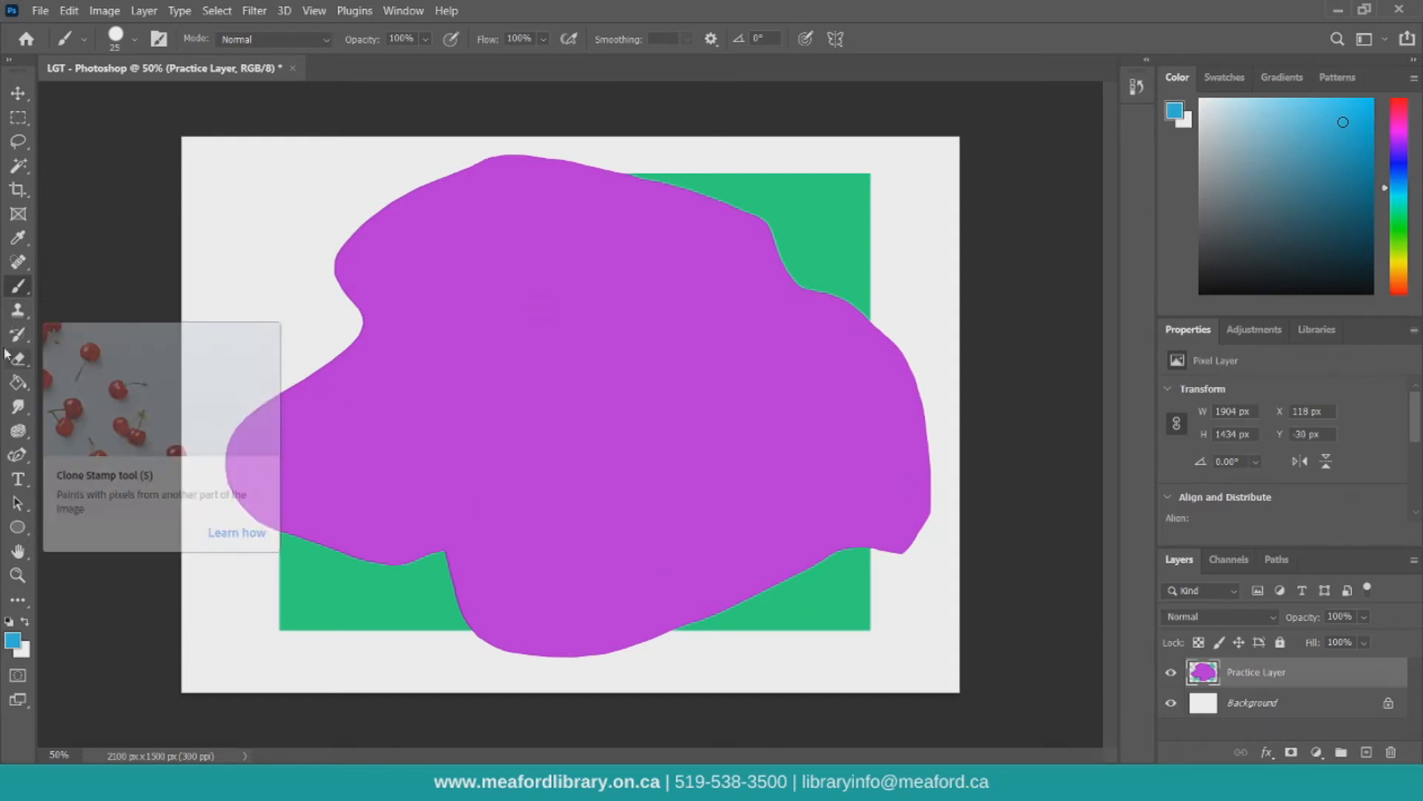
Clone the lower-left green and purple edge onto the empty upper-left area with the Clone Stamp, and undo it
click(18, 310)
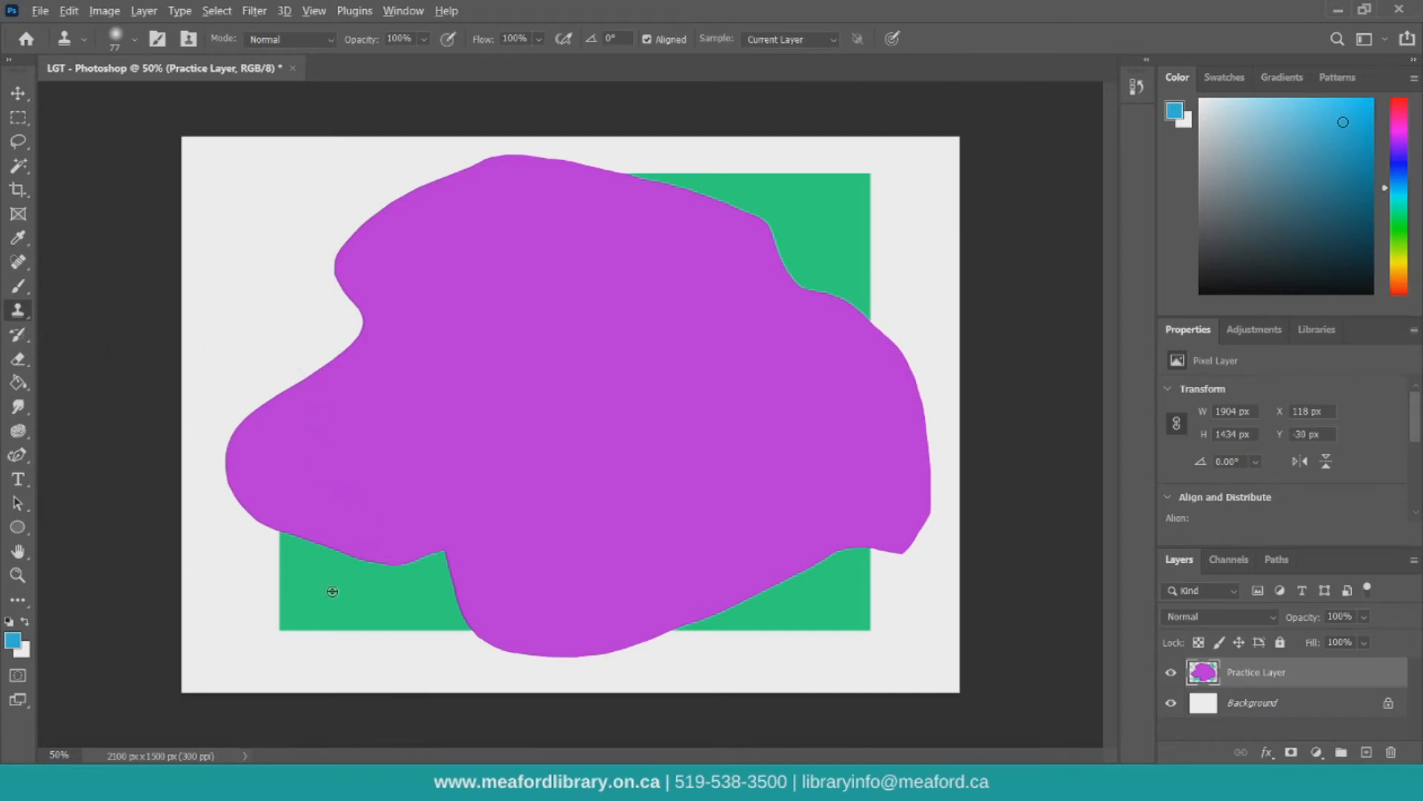
alt+click(361, 569)
mouse_move(250, 293)
mouse_down()
mouse_move(254, 227)
mouse_move(232, 224)
mouse_move(232, 324)
mouse_move(274, 256)
mouse_move(311, 304)
mouse_move(215, 215)
mouse_move(204, 334)
mouse_up()
drag(260, 251, 243, 247)
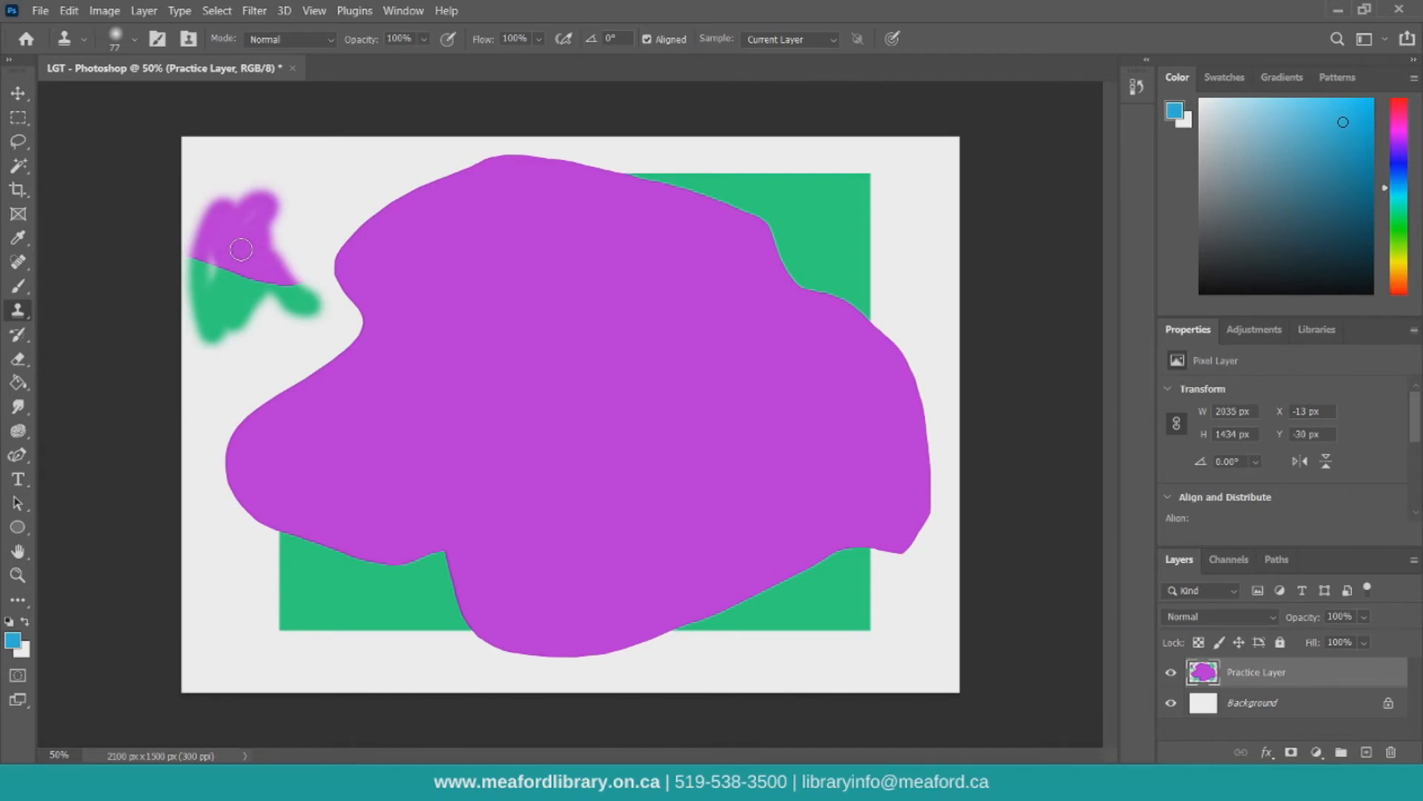
key(ctrl+z)
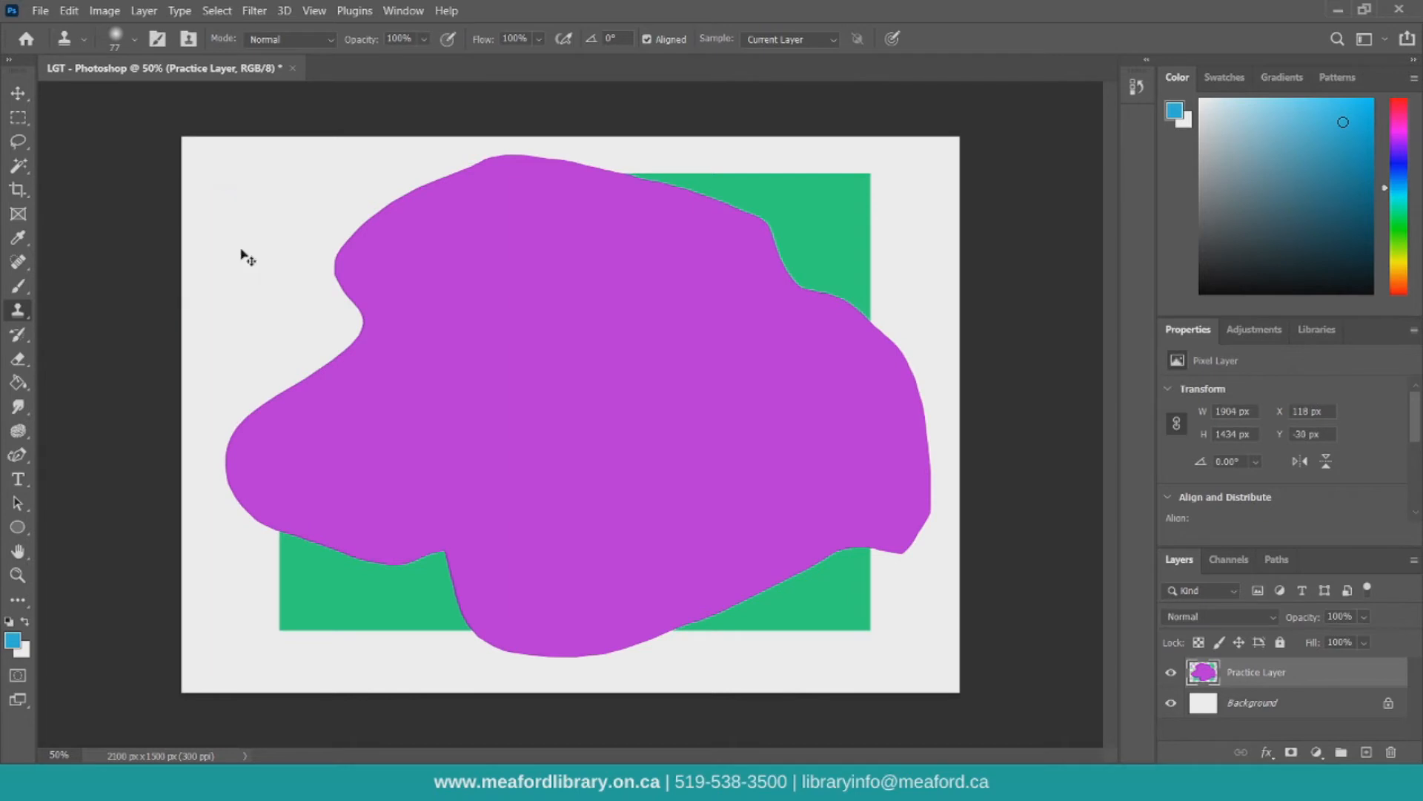
Erase the upper part of the purple and green shapes with a 300 px Eraser, and undo the erasing
click(18, 359)
mouse_move(308, 237)
mouse_down()
mouse_move(421, 253)
mouse_move(528, 203)
mouse_move(360, 221)
mouse_move(454, 198)
mouse_move(812, 167)
mouse_move(617, 154)
mouse_up()
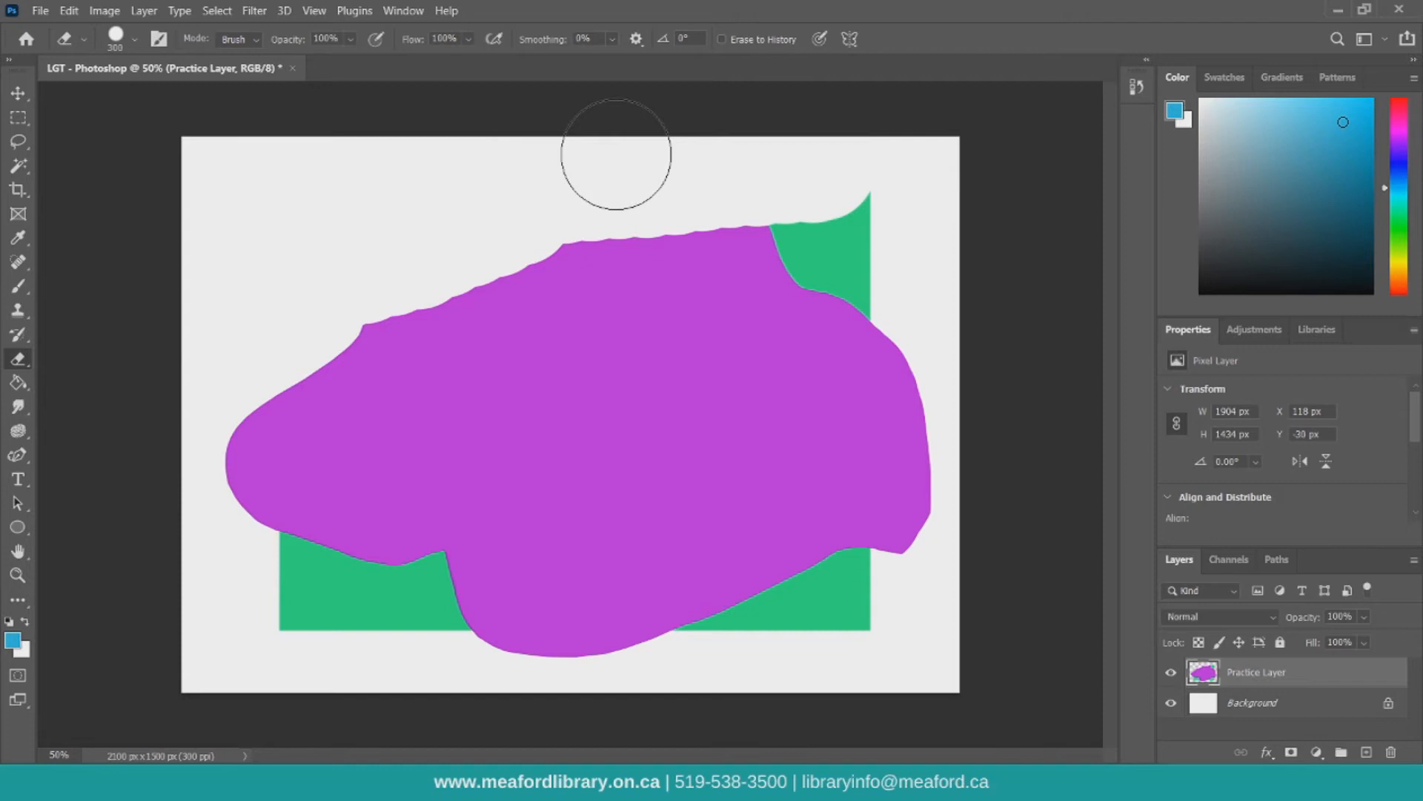
key(ctrl+z)
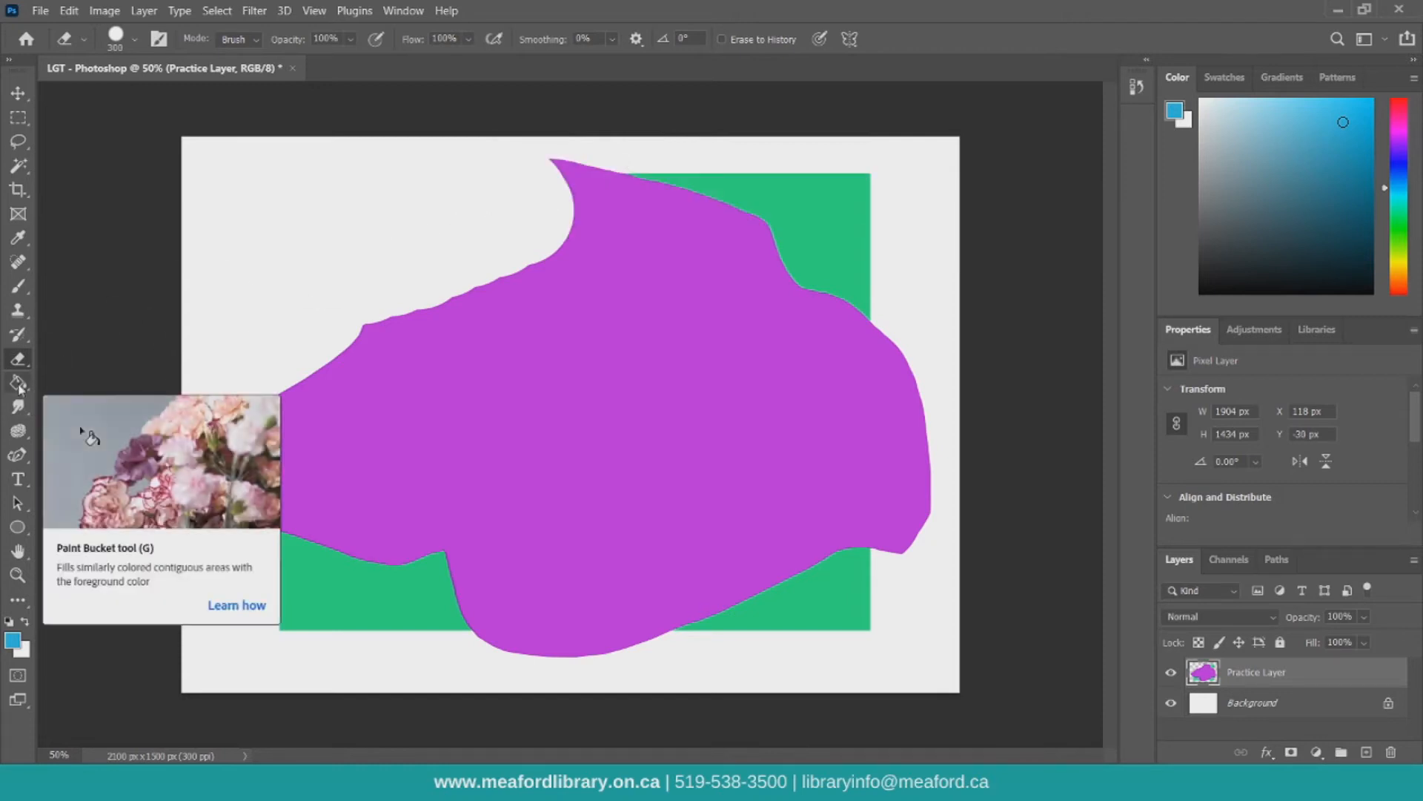
key(ctrl+z)
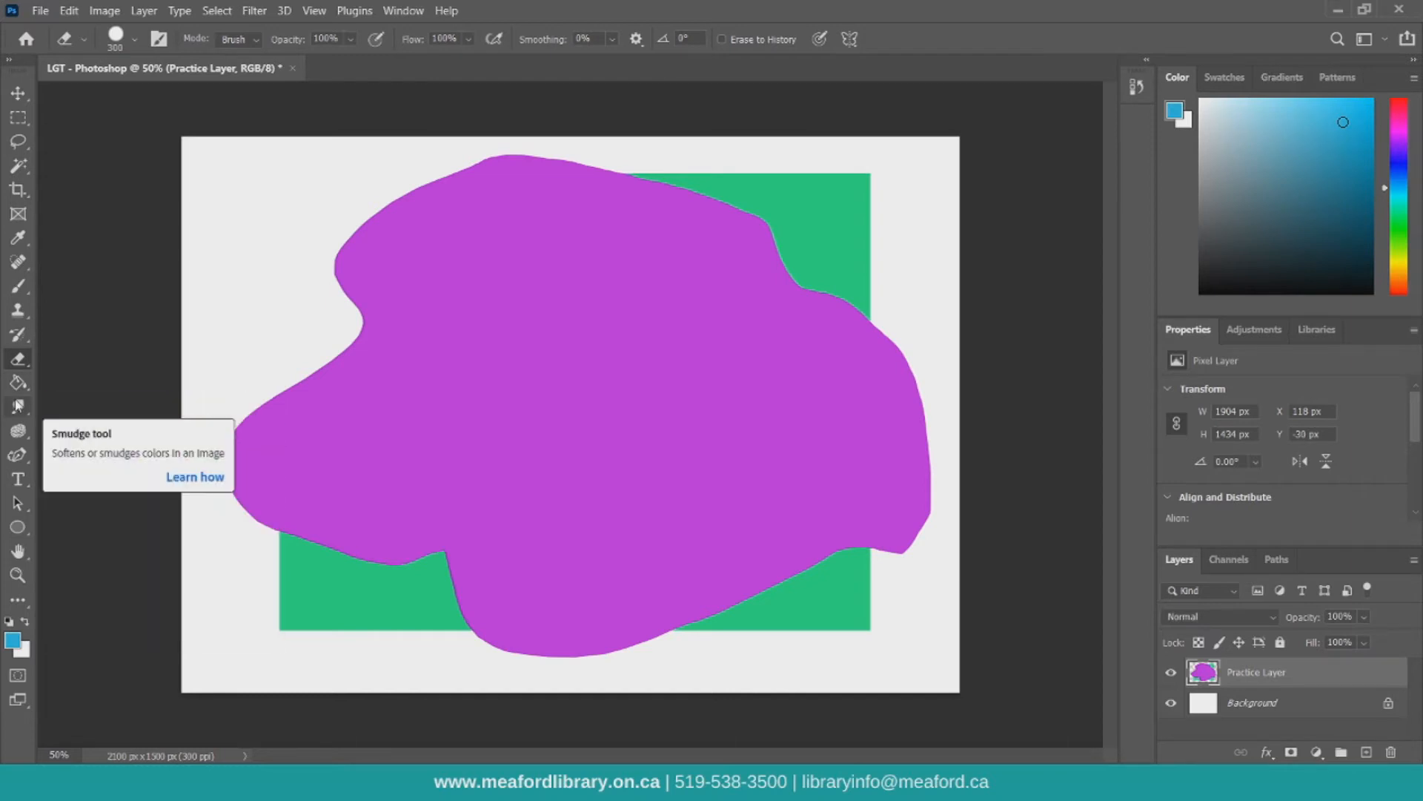
Browse the Smudge brush presets, and smudge the purple and green edges outward with the 174 px textured brush at 24% strength
click(18, 406)
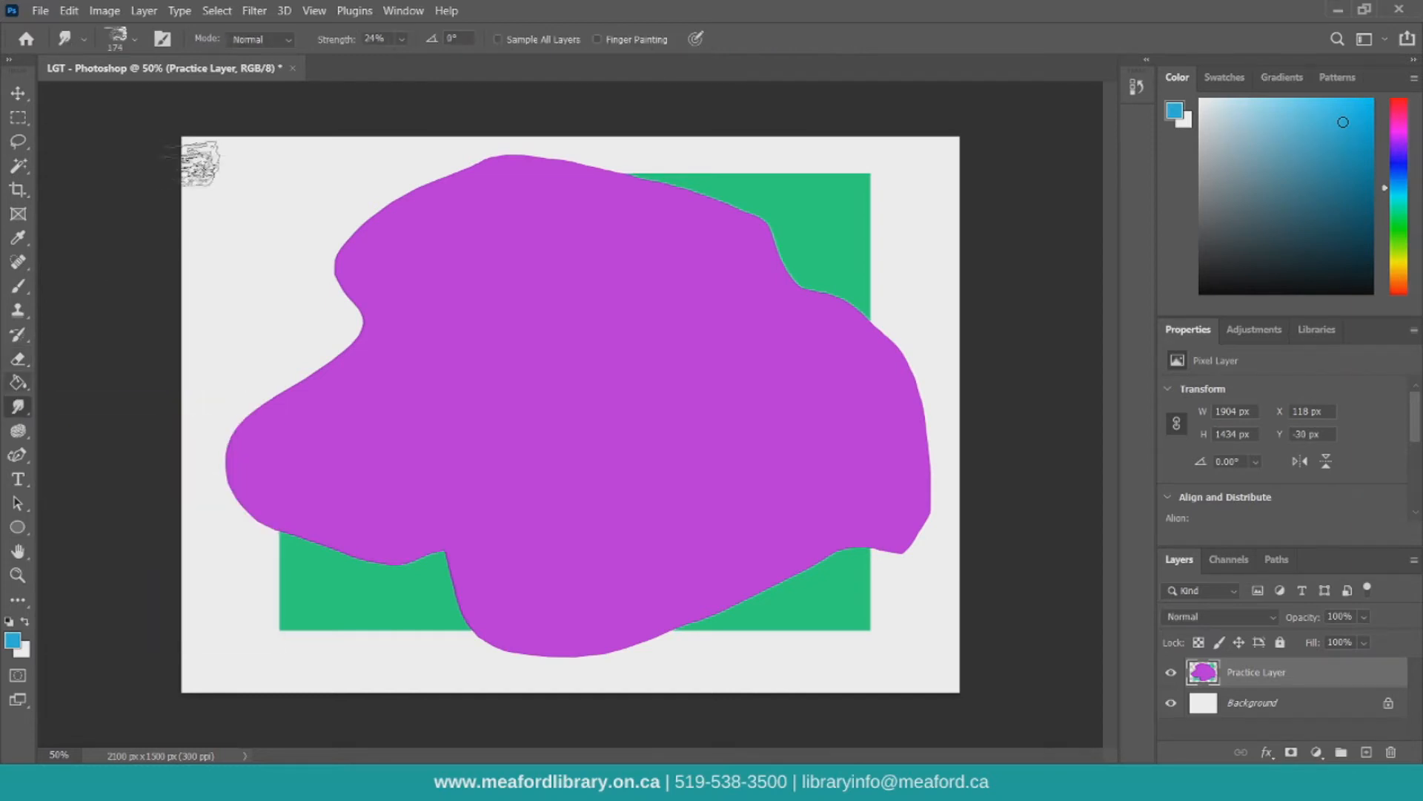
click(137, 42)
scroll(132, 261, down, 2)
scroll(135, 270, up, 4)
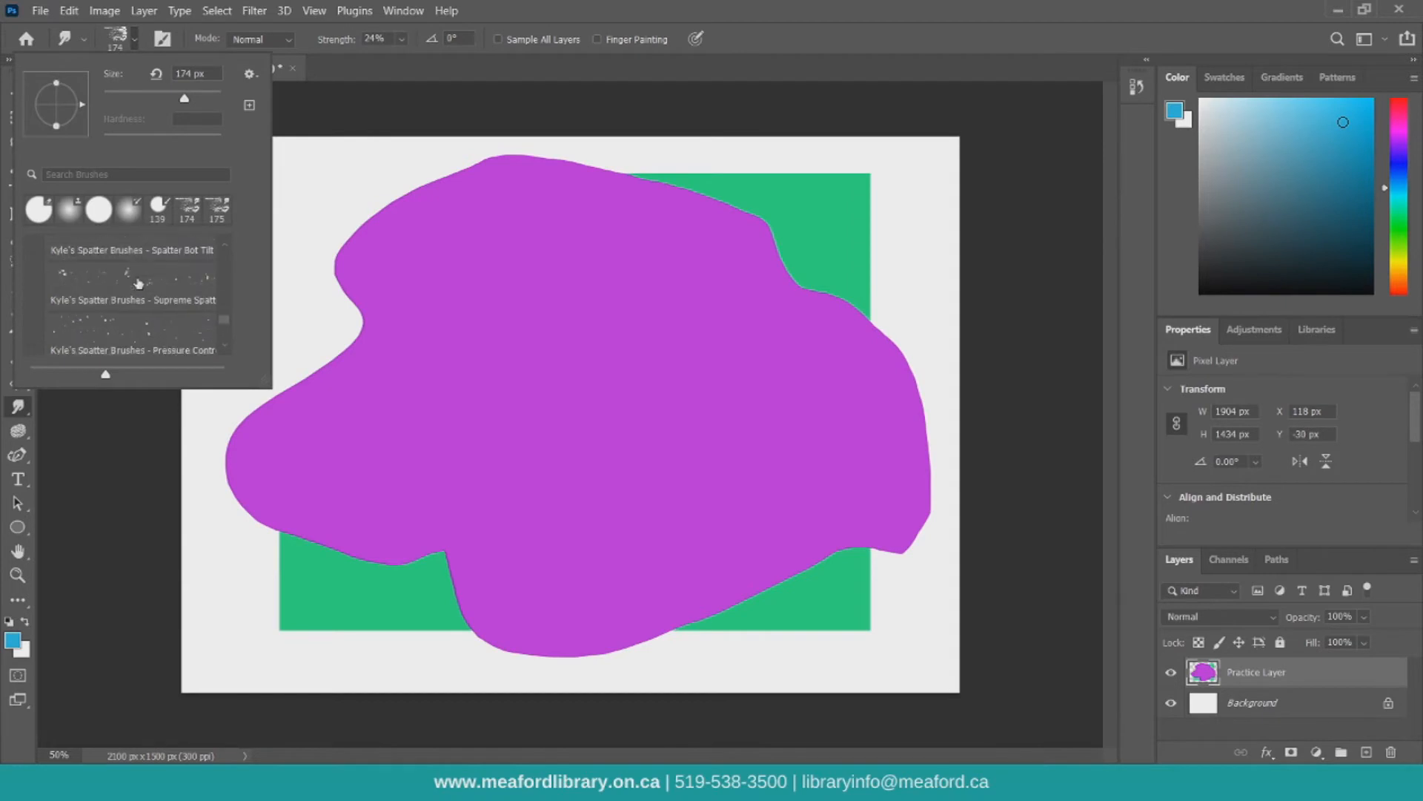
scroll(138, 283, down, 4)
click(141, 428)
mouse_move(474, 234)
mouse_down()
mouse_move(319, 207)
mouse_move(327, 460)
mouse_move(318, 396)
mouse_move(275, 511)
mouse_move(371, 637)
mouse_move(645, 653)
mouse_move(623, 564)
mouse_move(376, 561)
mouse_move(318, 638)
mouse_move(460, 552)
mouse_move(249, 615)
mouse_move(399, 585)
mouse_move(652, 638)
mouse_move(890, 563)
mouse_move(890, 297)
mouse_move(475, 166)
mouse_move(549, 274)
mouse_move(356, 512)
mouse_move(543, 311)
mouse_move(775, 304)
mouse_move(901, 412)
mouse_move(737, 318)
mouse_up()
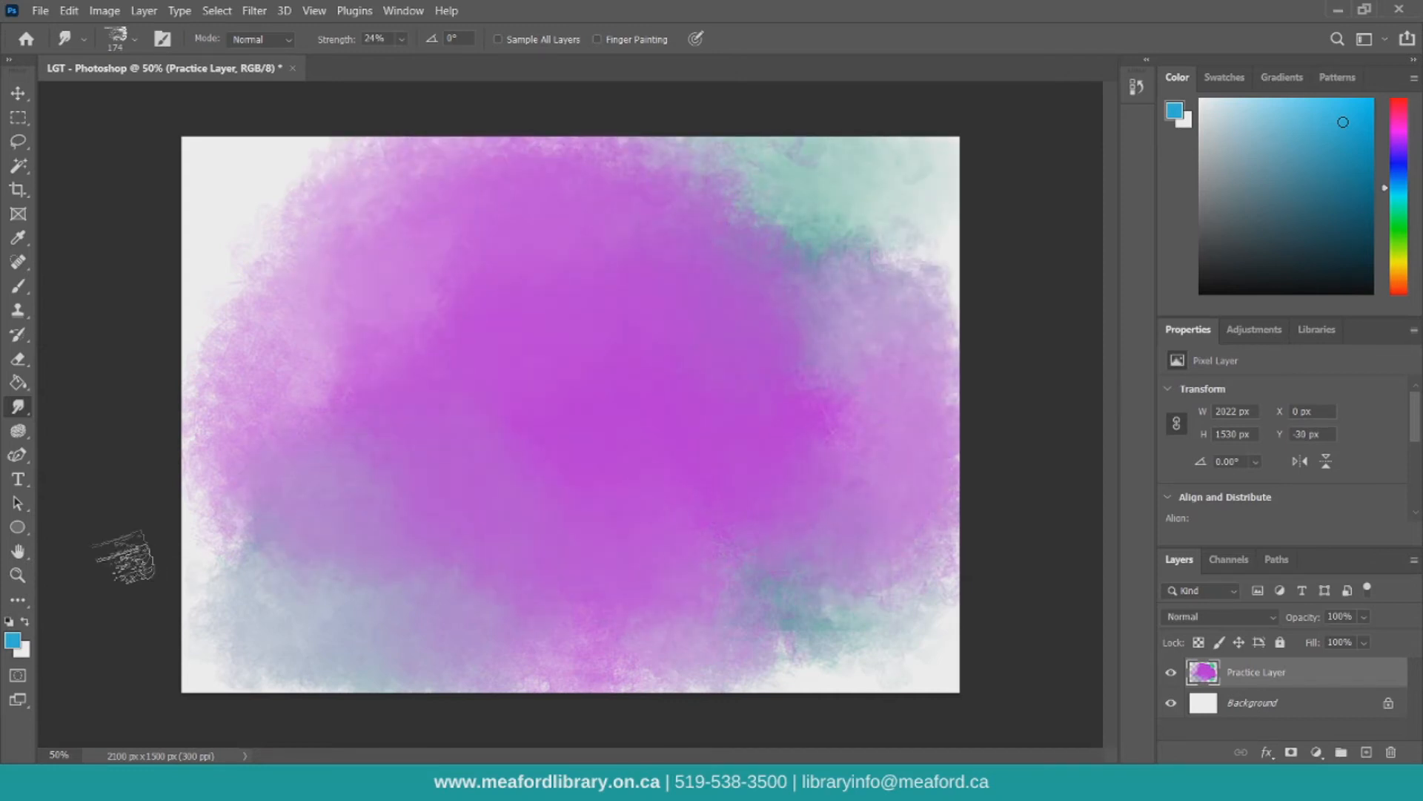
Switch from the Smudge tool to the Blur tool and on to the Sharpen tool
right_click(25, 403)
click(49, 405)
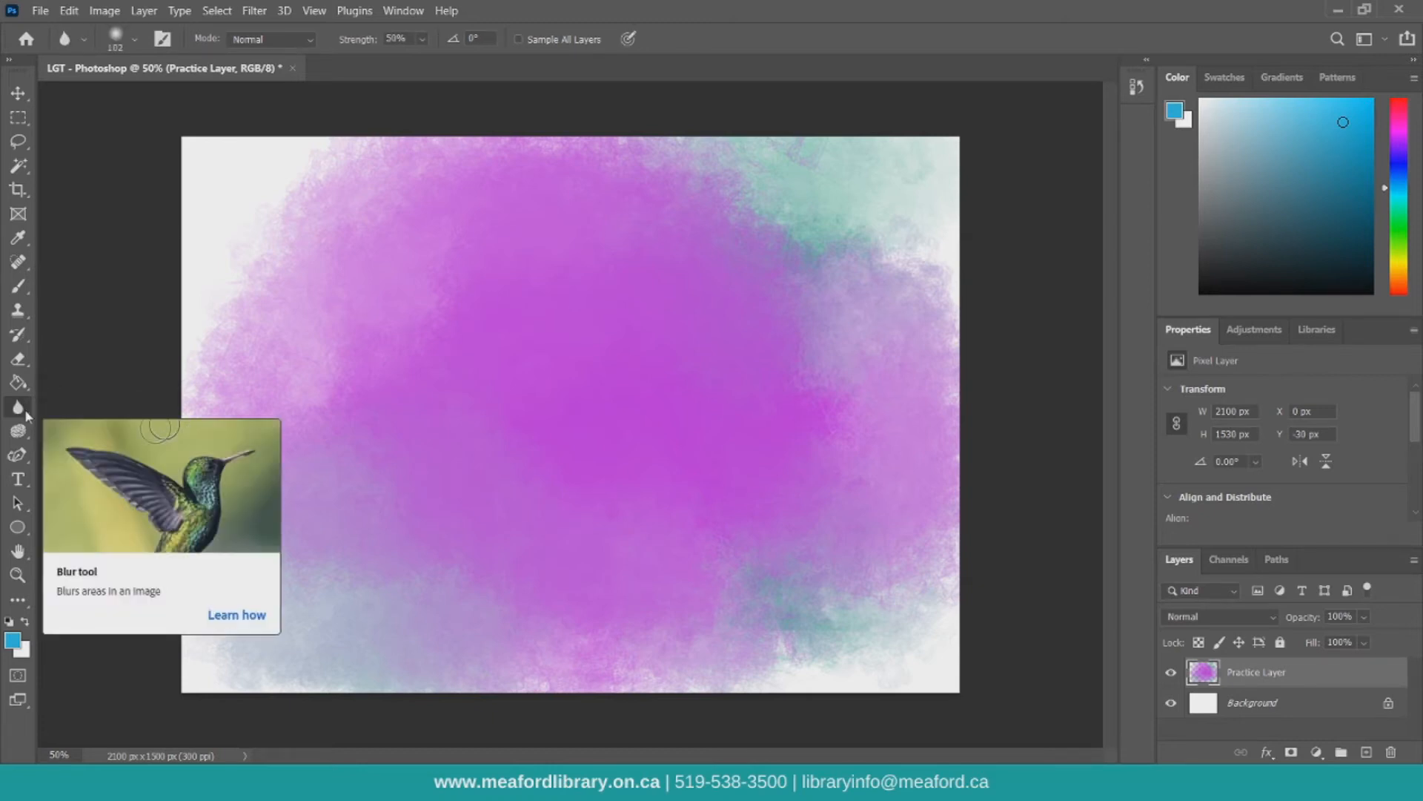
right_click(26, 410)
click(56, 424)
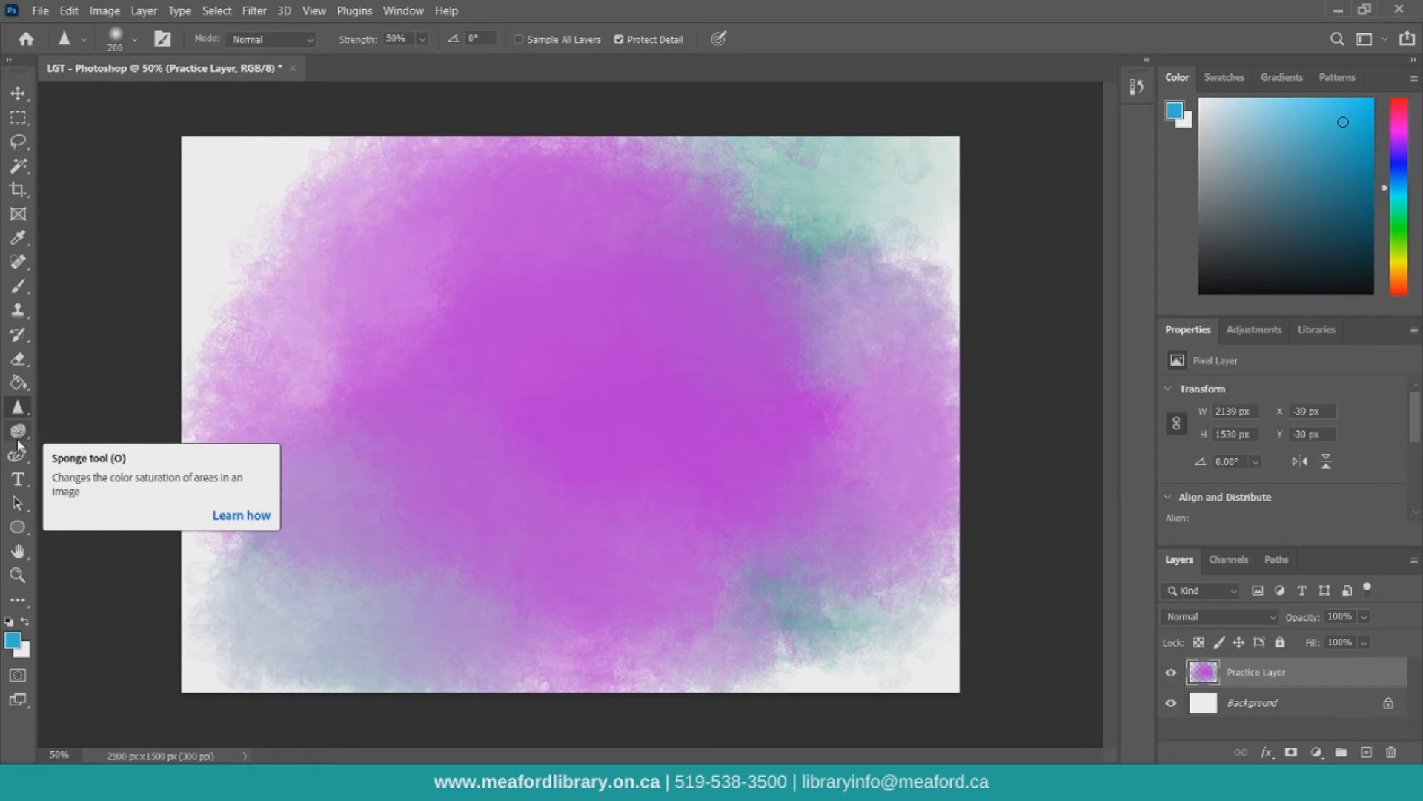
Desaturate the lower-left colours and the lower-right green with a 300 px Sponge tool at 50% flow
click(18, 440)
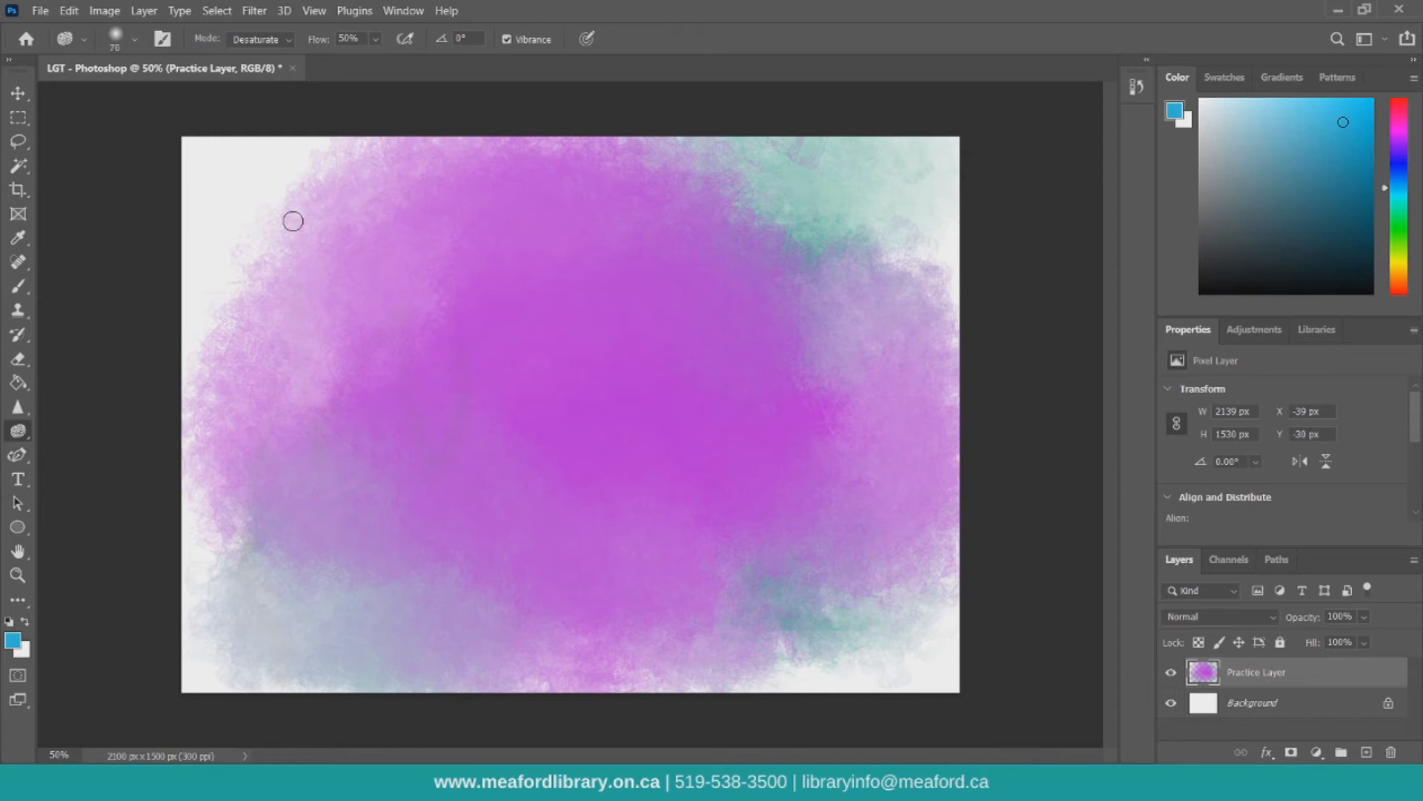
key(bracketright)
key(bracketright)
key(bracketright)
key(bracketright)
key(bracketright)
key(bracketright)
key(bracketright)
mouse_move(347, 602)
mouse_down()
mouse_move(253, 603)
mouse_move(429, 634)
mouse_move(278, 532)
mouse_move(343, 537)
mouse_move(366, 282)
mouse_up()
drag(470, 361, 478, 313)
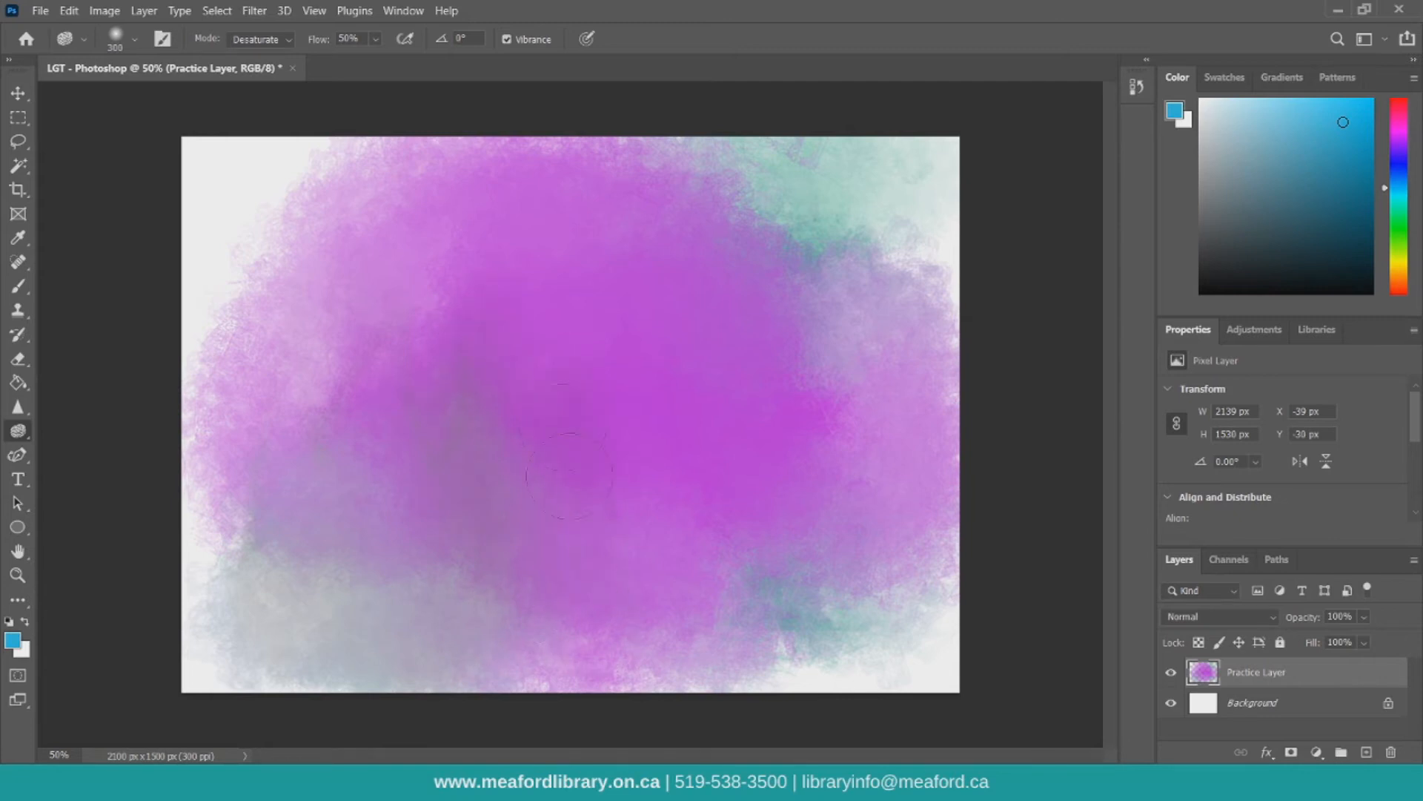
mouse_move(570, 474)
mouse_down()
mouse_move(444, 588)
mouse_move(264, 305)
mouse_move(224, 674)
mouse_move(207, 556)
mouse_move(242, 626)
mouse_move(264, 455)
mouse_up()
mouse_move(850, 715)
mouse_down()
mouse_move(864, 659)
mouse_move(723, 623)
mouse_up()
Set the Sponge tool to Saturate, intensify the purple area and upper-right green, and undo the sponge strokes
click(289, 40)
click(277, 68)
drag(556, 530, 502, 683)
mouse_move(452, 517)
mouse_down()
mouse_move(292, 470)
mouse_move(301, 620)
mouse_move(588, 625)
mouse_up()
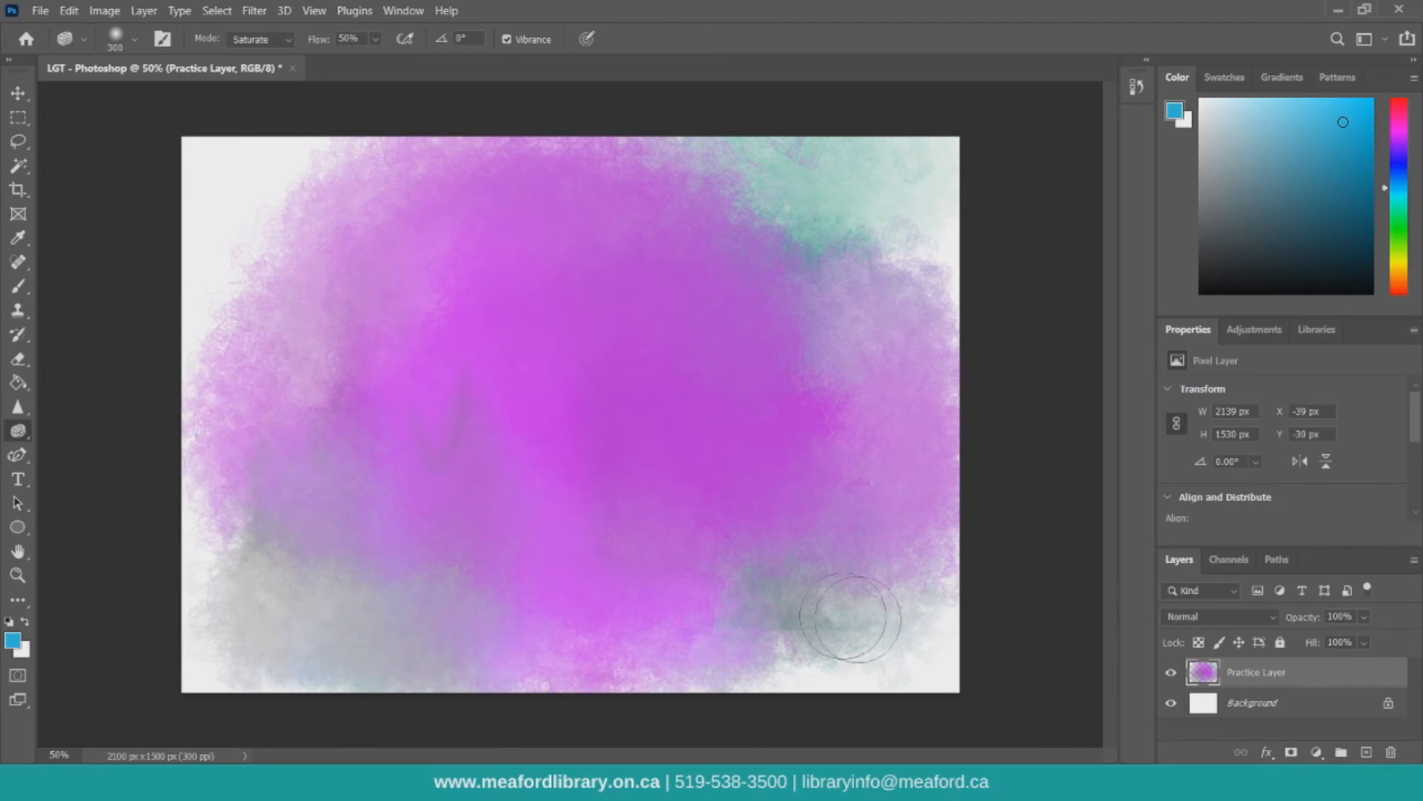
mouse_move(808, 196)
mouse_down()
mouse_move(788, 143)
mouse_move(820, 207)
mouse_move(803, 215)
mouse_move(875, 278)
mouse_move(794, 216)
mouse_up()
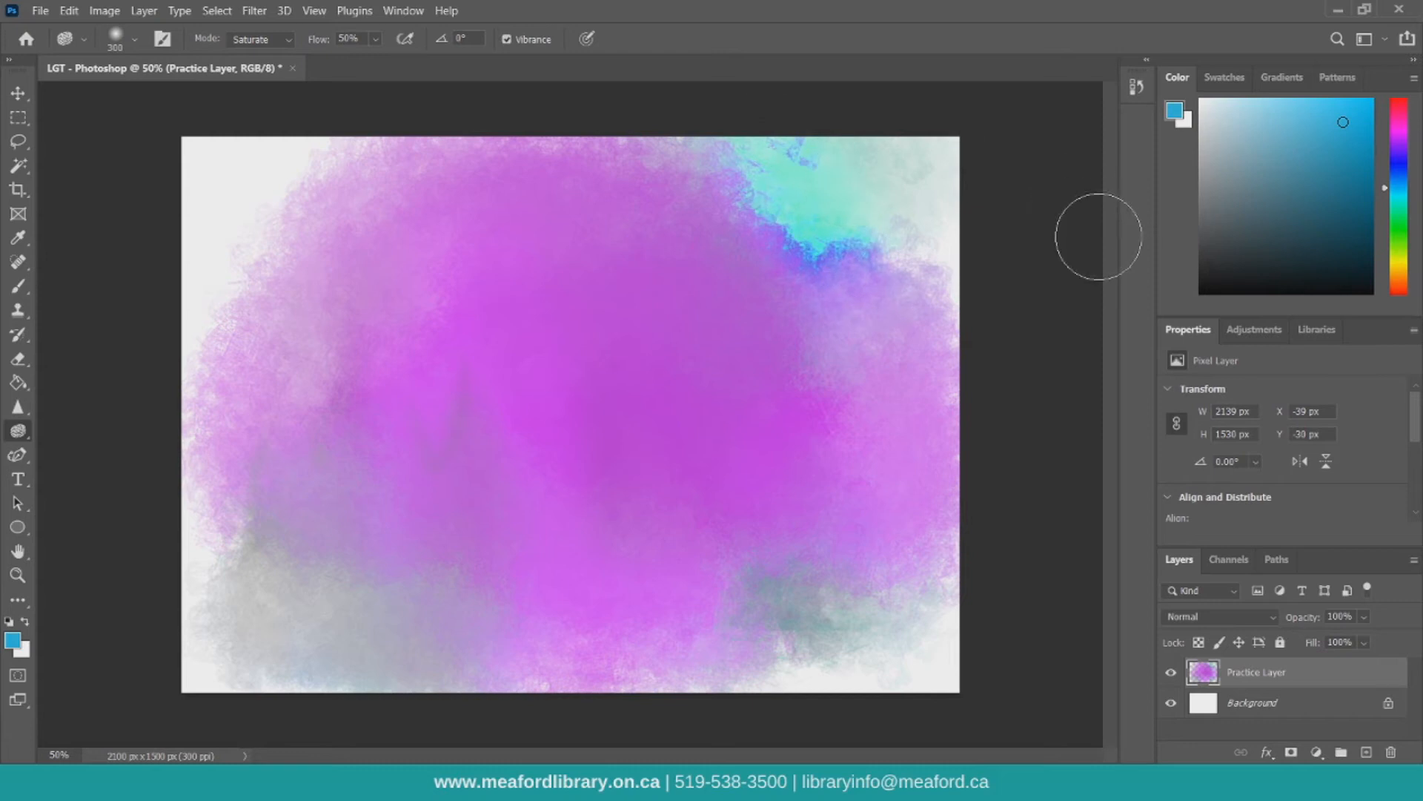
key(ctrl+z)
key(ctrl+z)
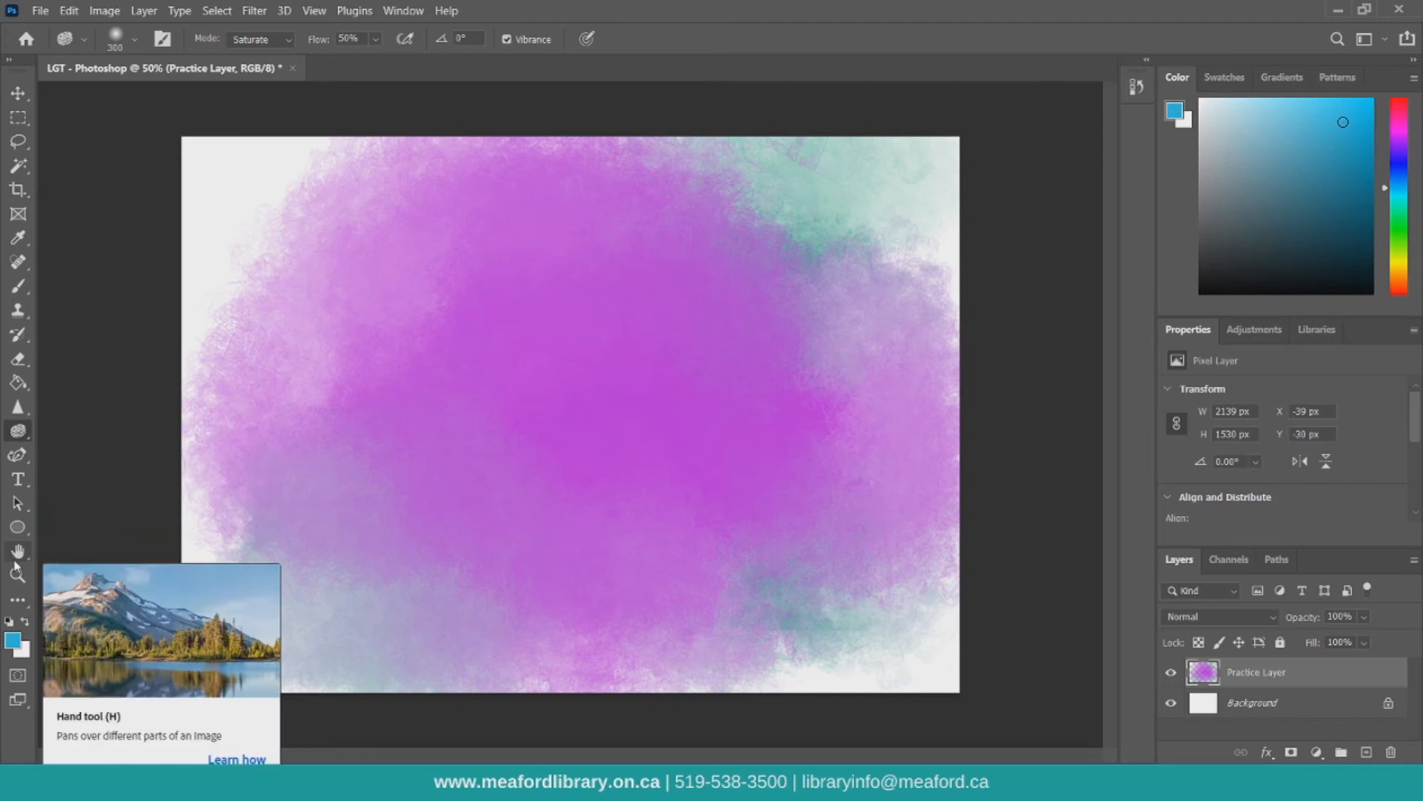
Switch to Creative Cloud Desktop and launch Adobe Stock from its web apps
click(1337, 13)
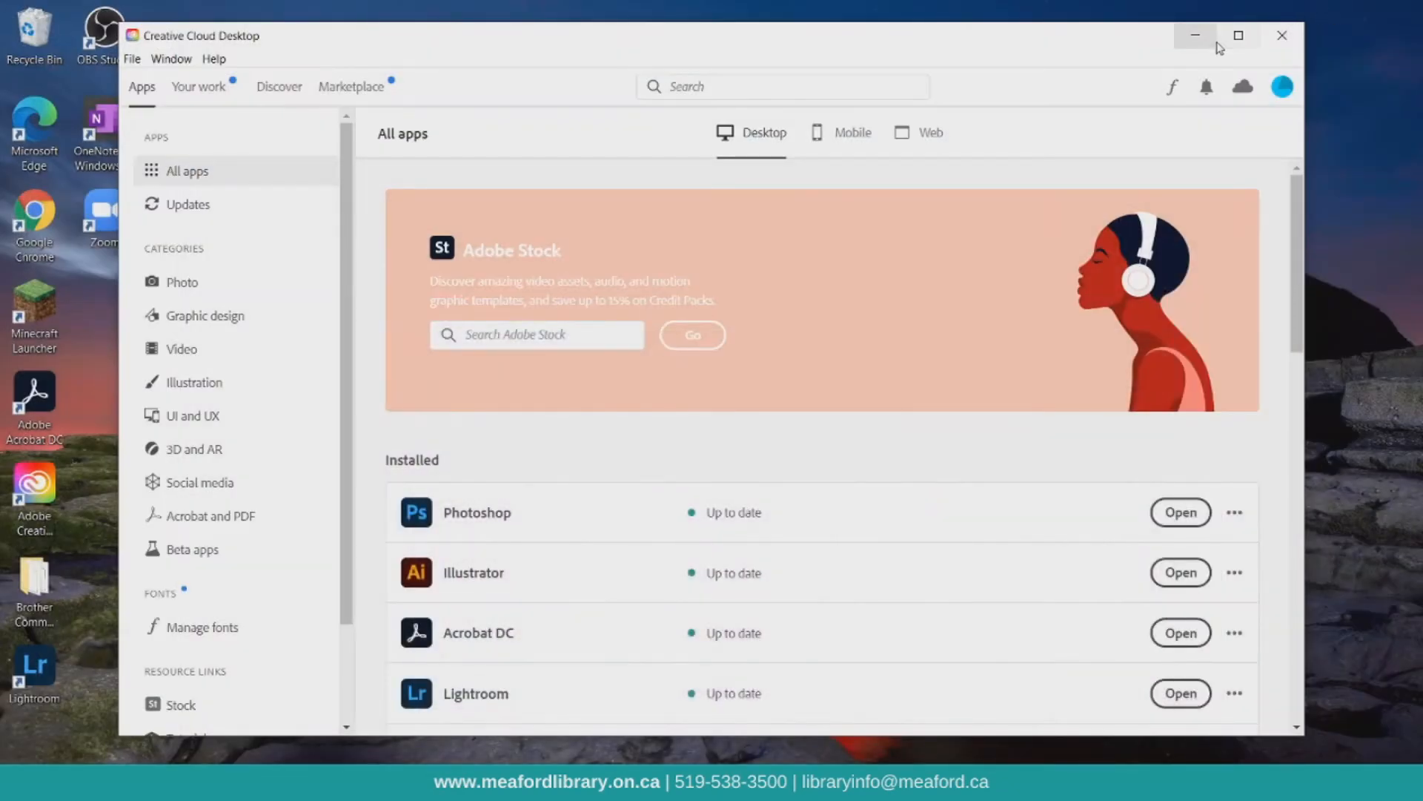
click(932, 152)
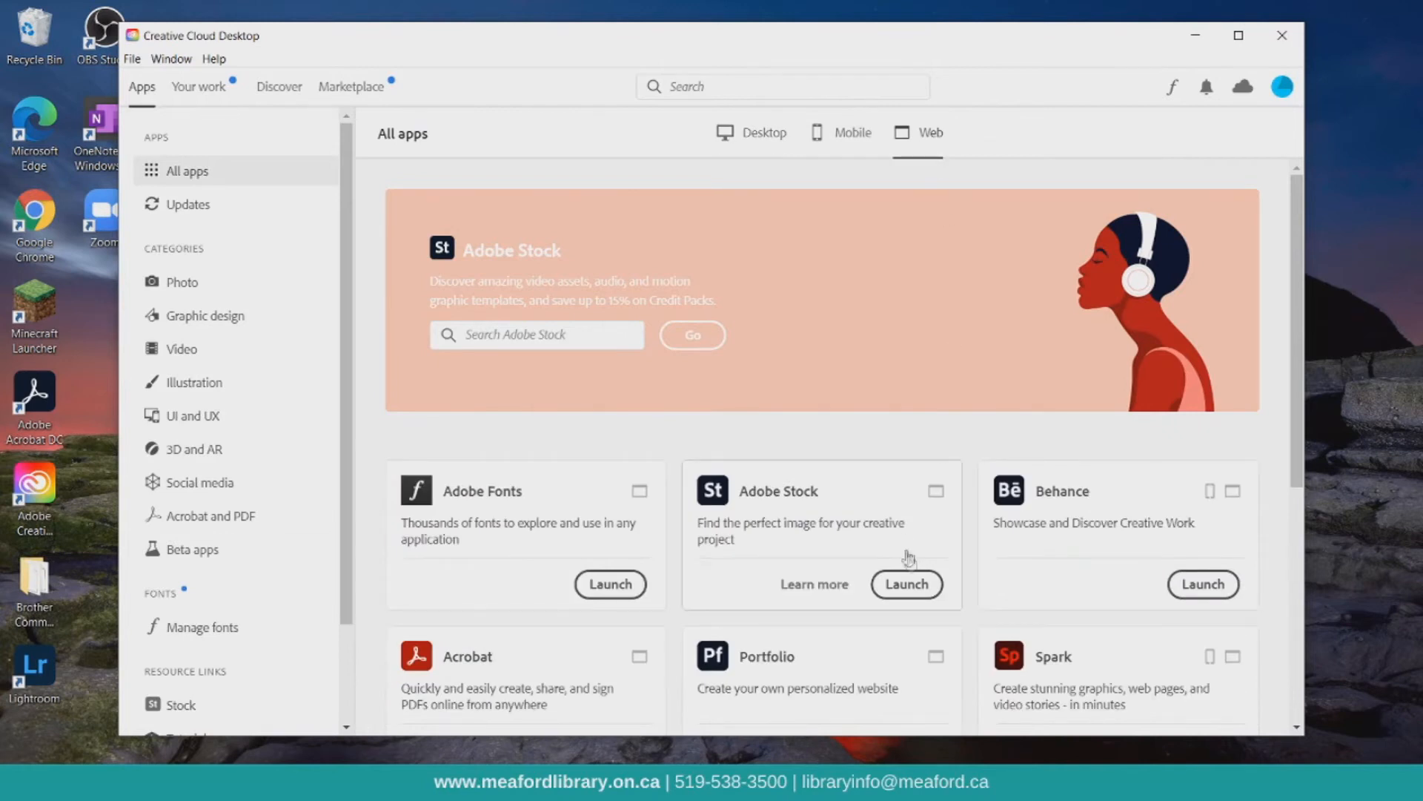
click(908, 584)
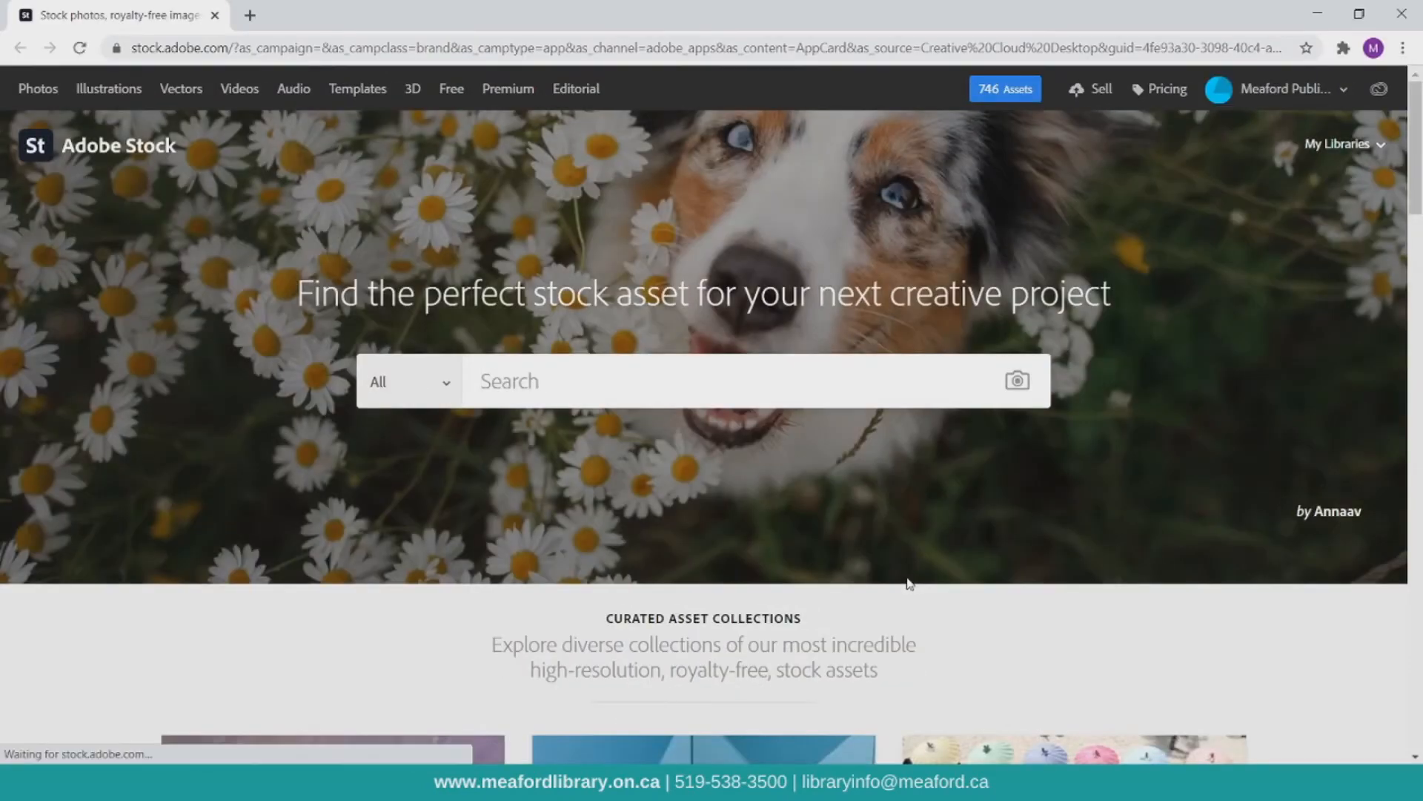
Search Adobe Stock for "reading" and open the licensed photo of the woman in a yellow sweater holding a red book
text(reading)
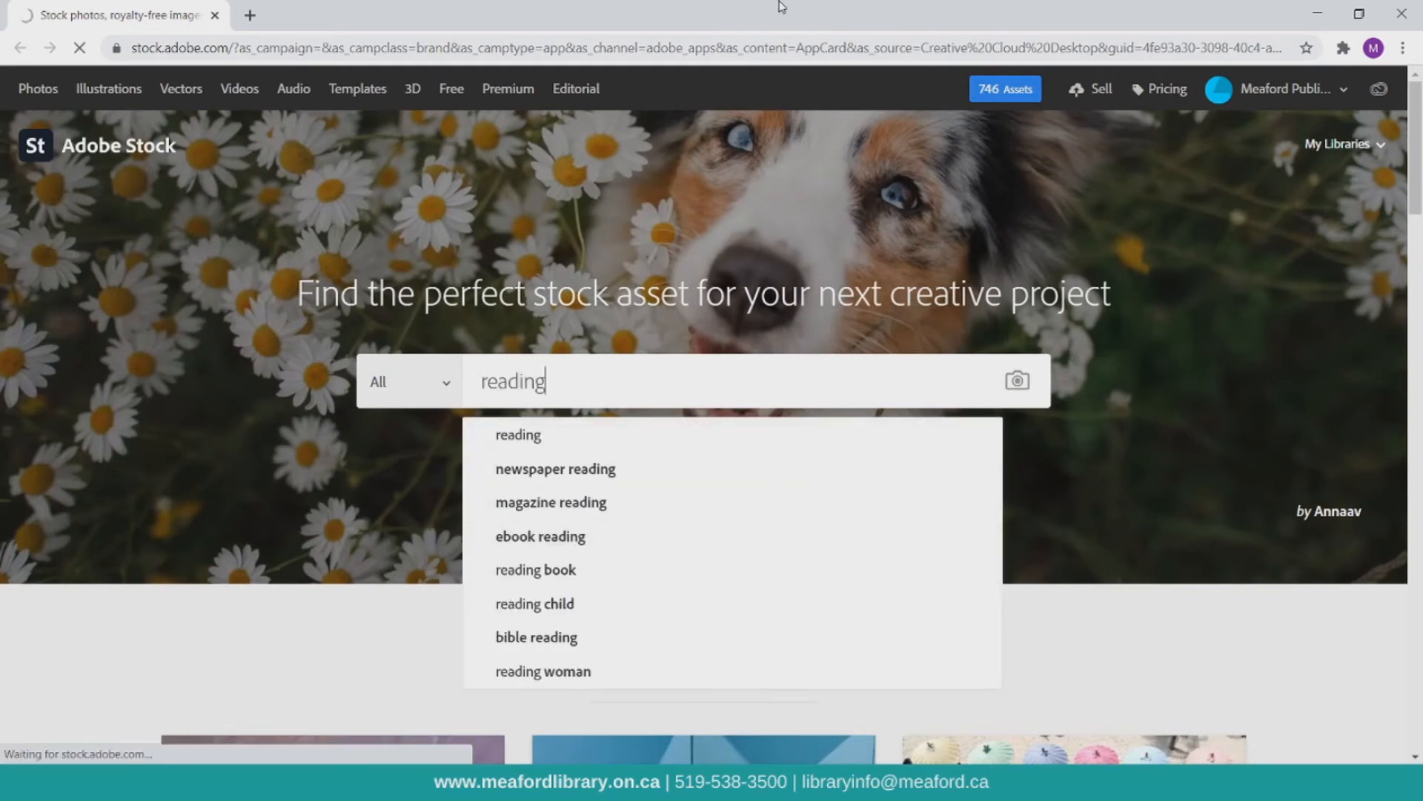
key(Return)
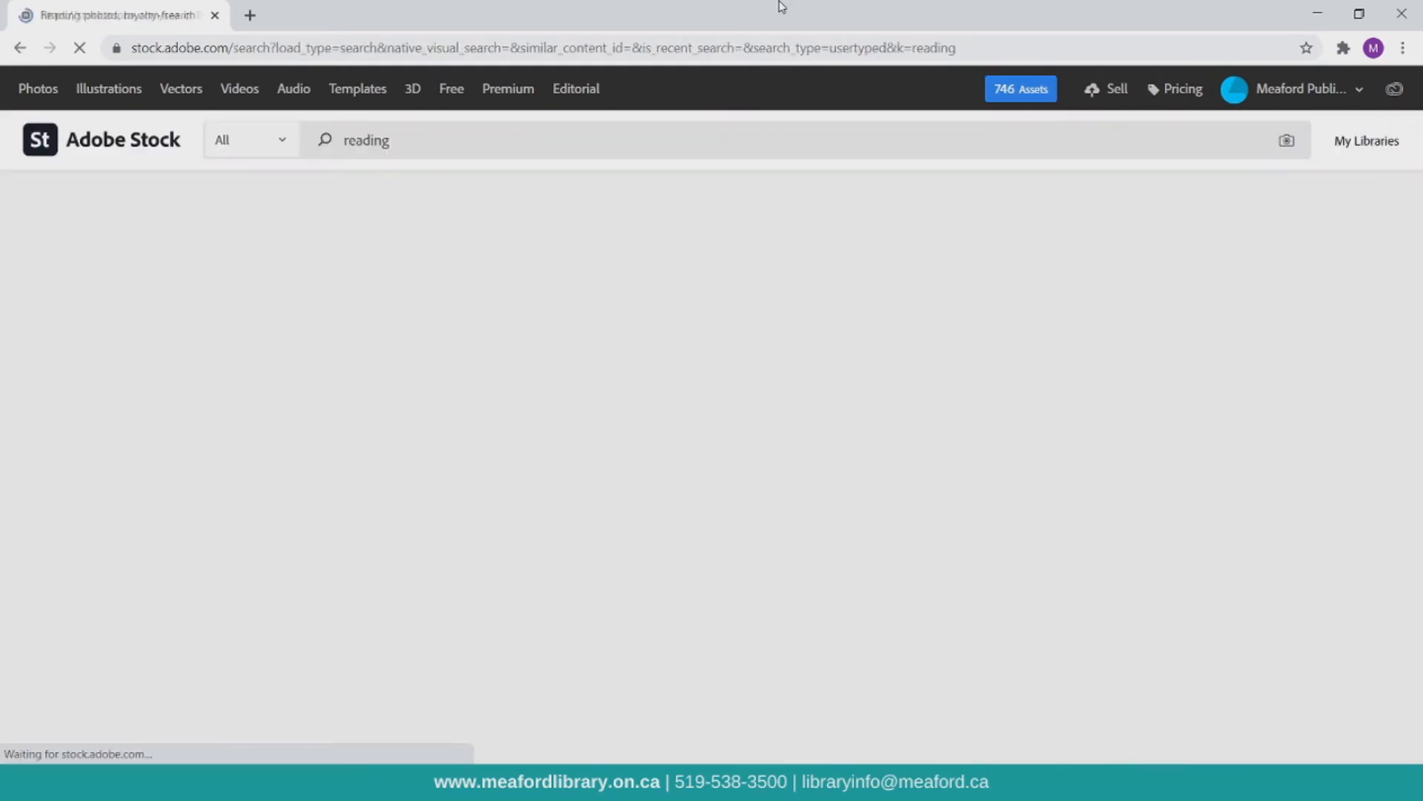
scroll(556, 358, down, 9)
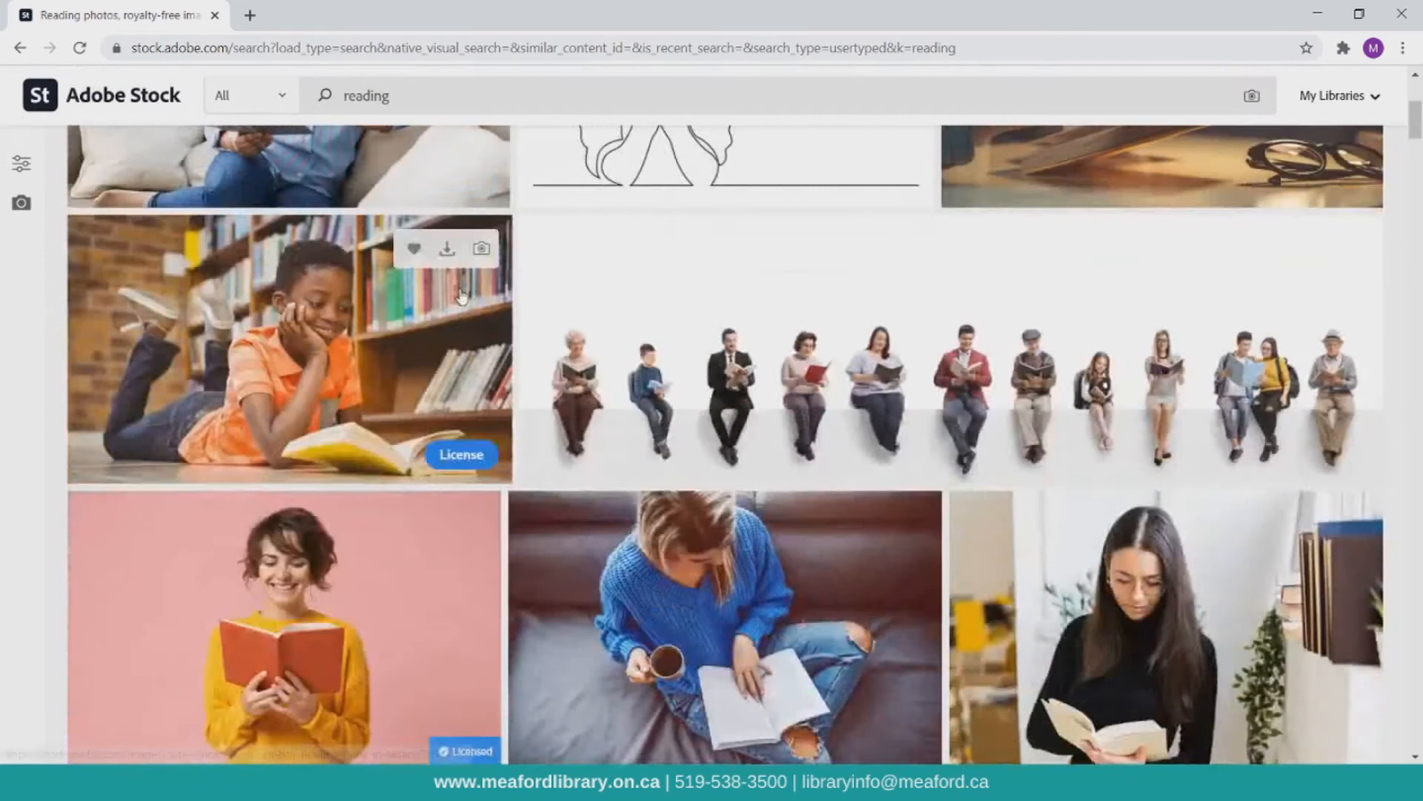
scroll(556, 358, down, 4)
scroll(365, 409, up, 5)
click(305, 435)
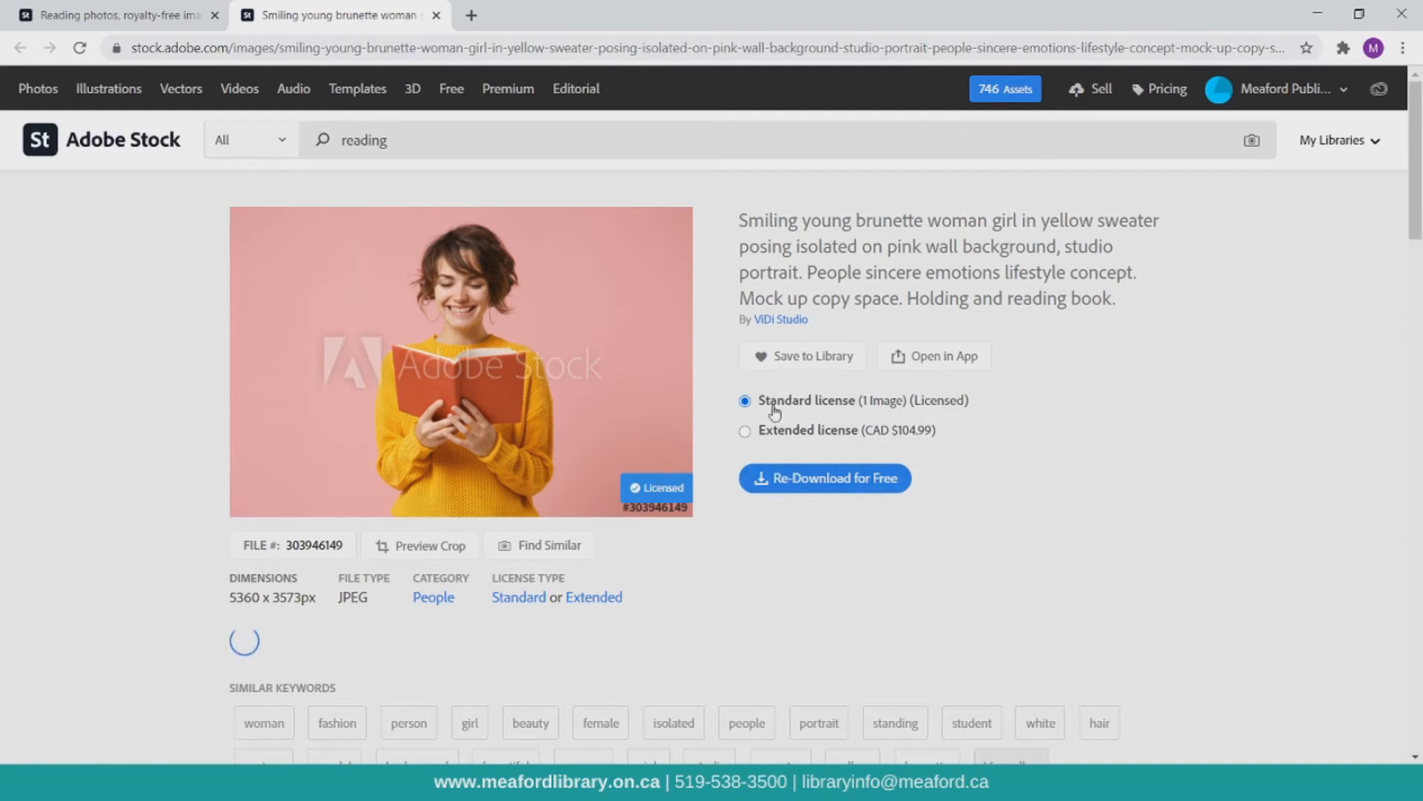
Re-download the licensed photo under the Standard license and look at the related images from its series
click(780, 477)
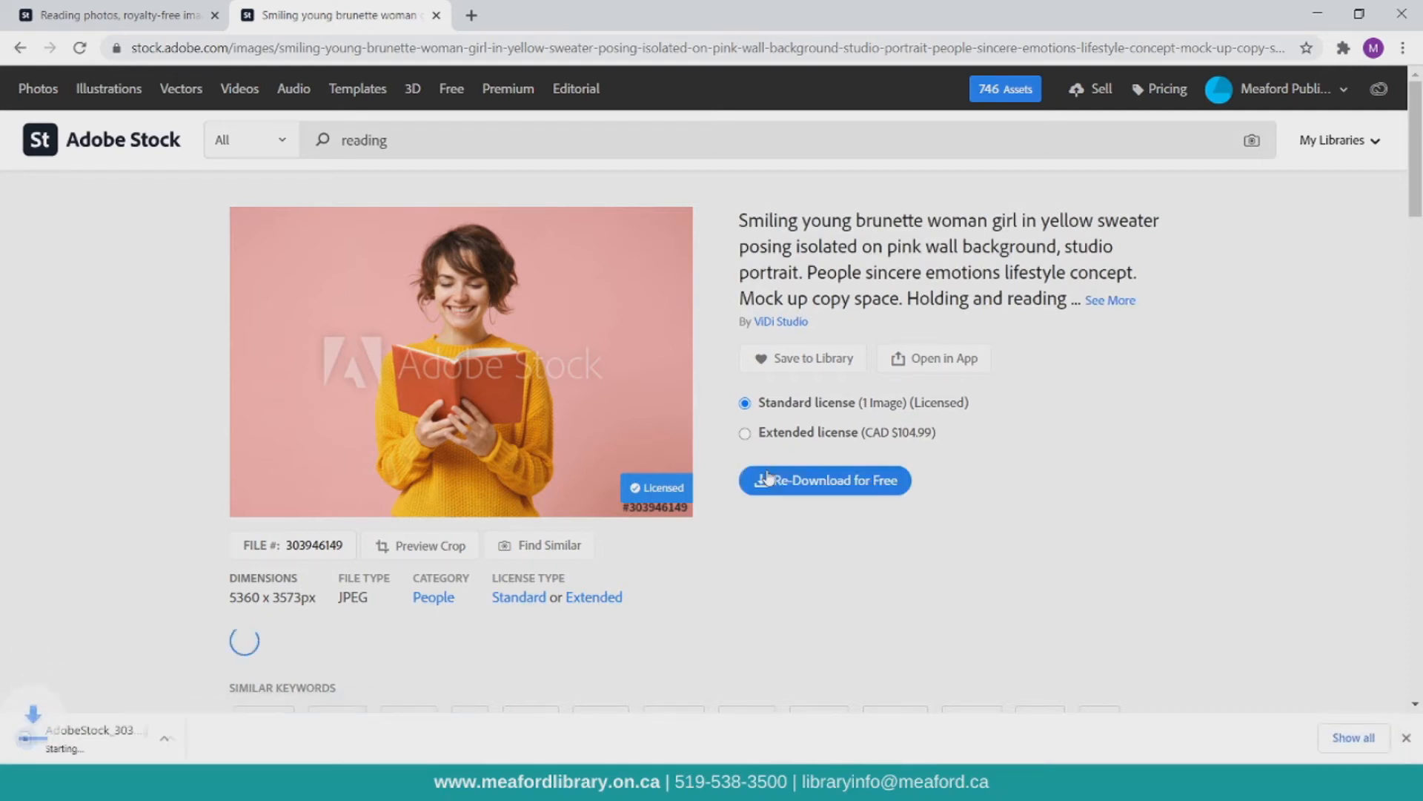
scroll(769, 474, down, 2)
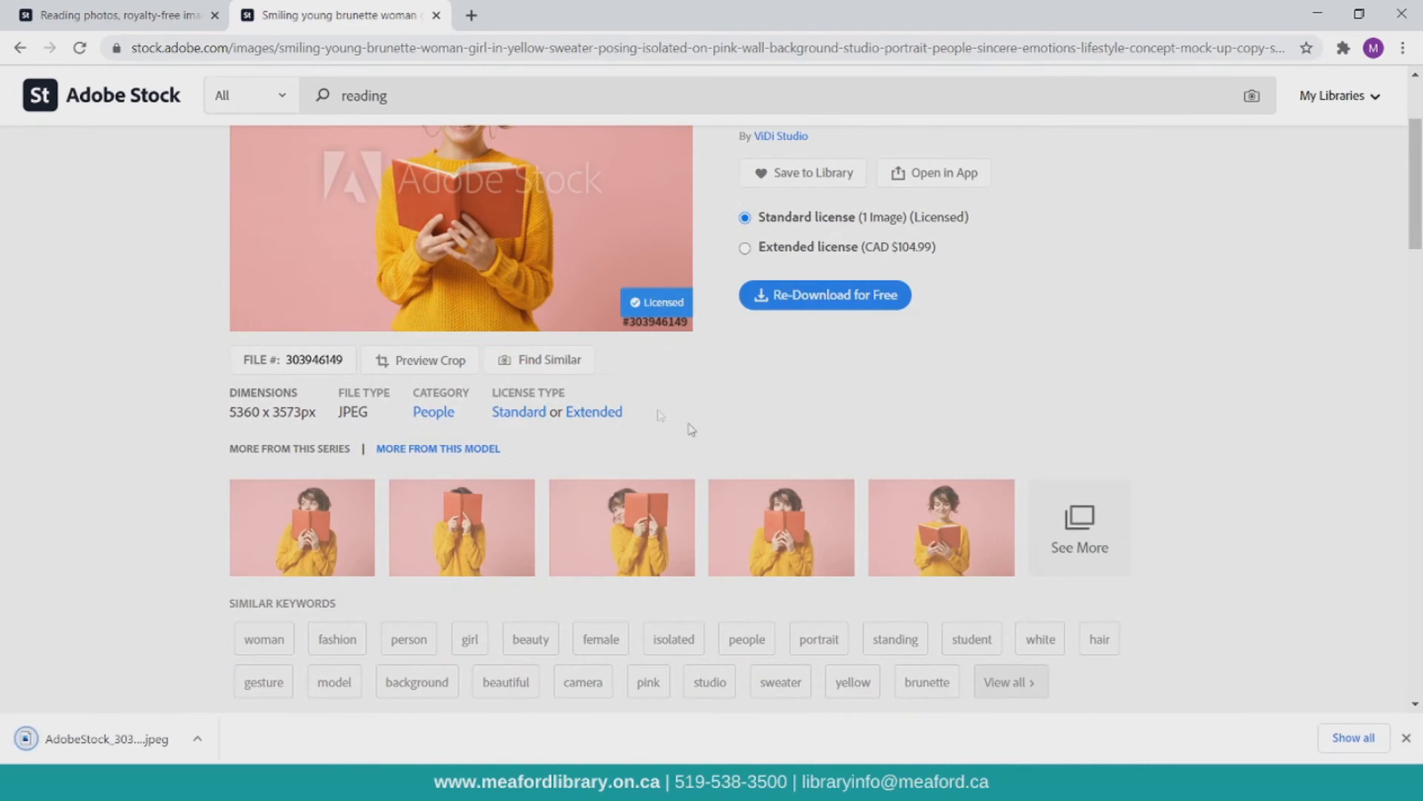
click(639, 513)
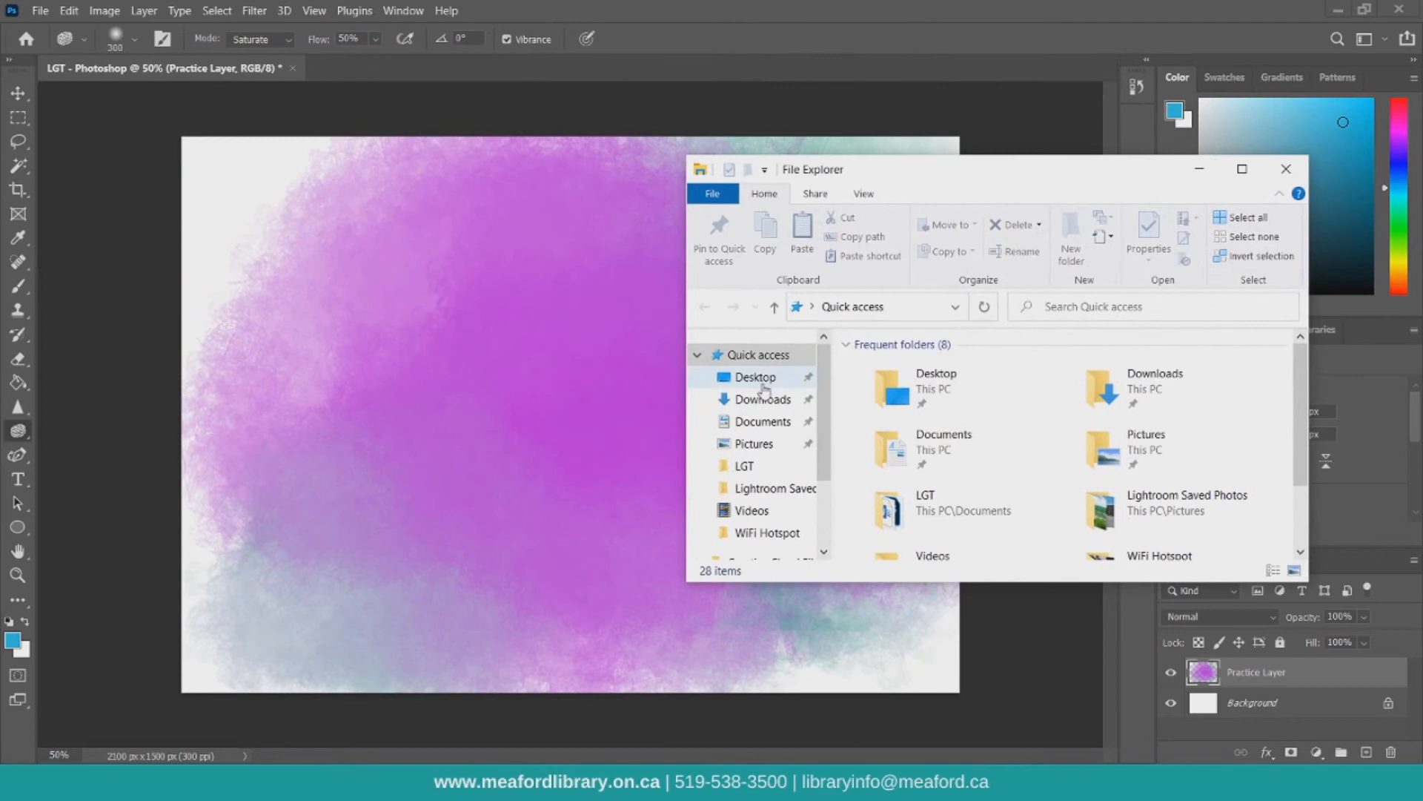
click(775, 409)
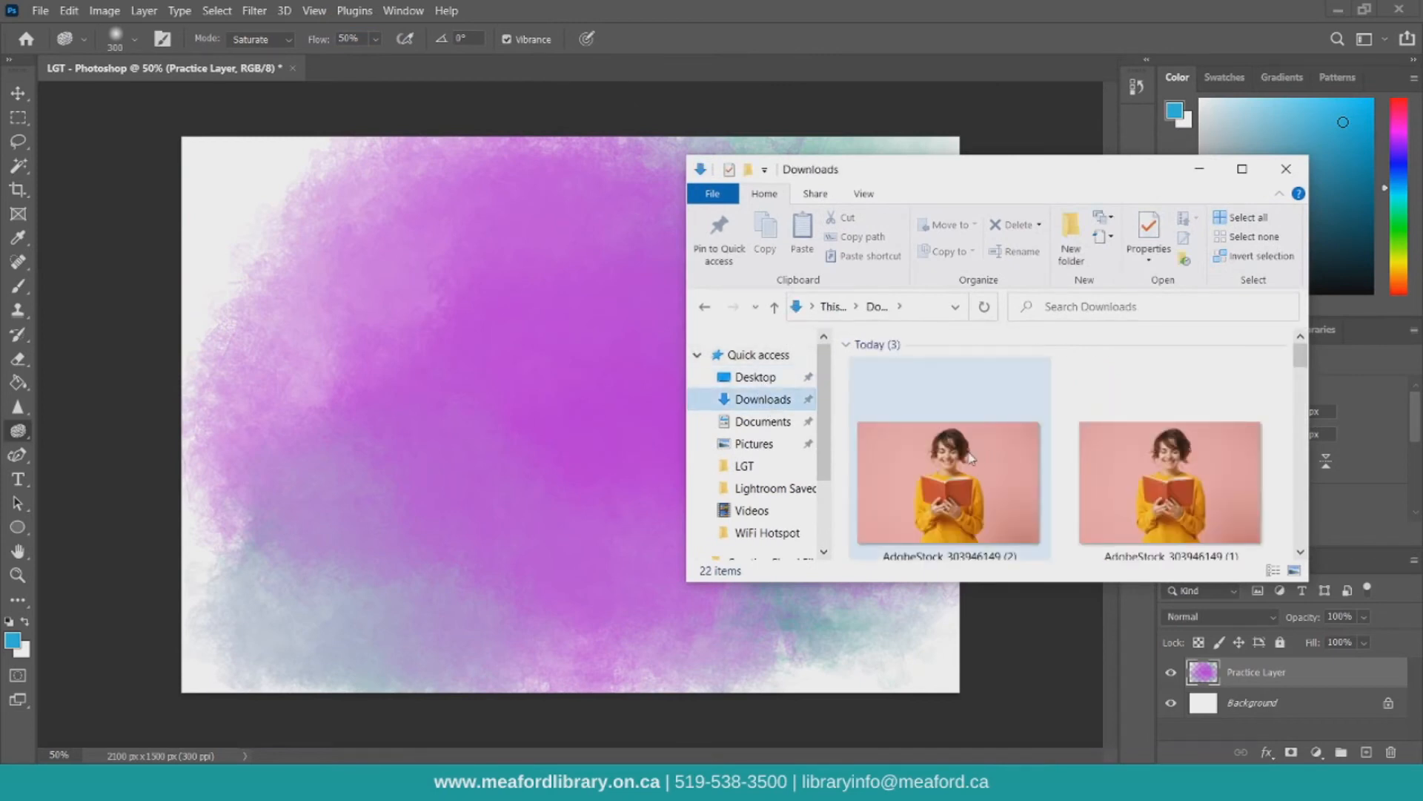
drag(971, 457, 623, 397)
drag(534, 400, 642, 379)
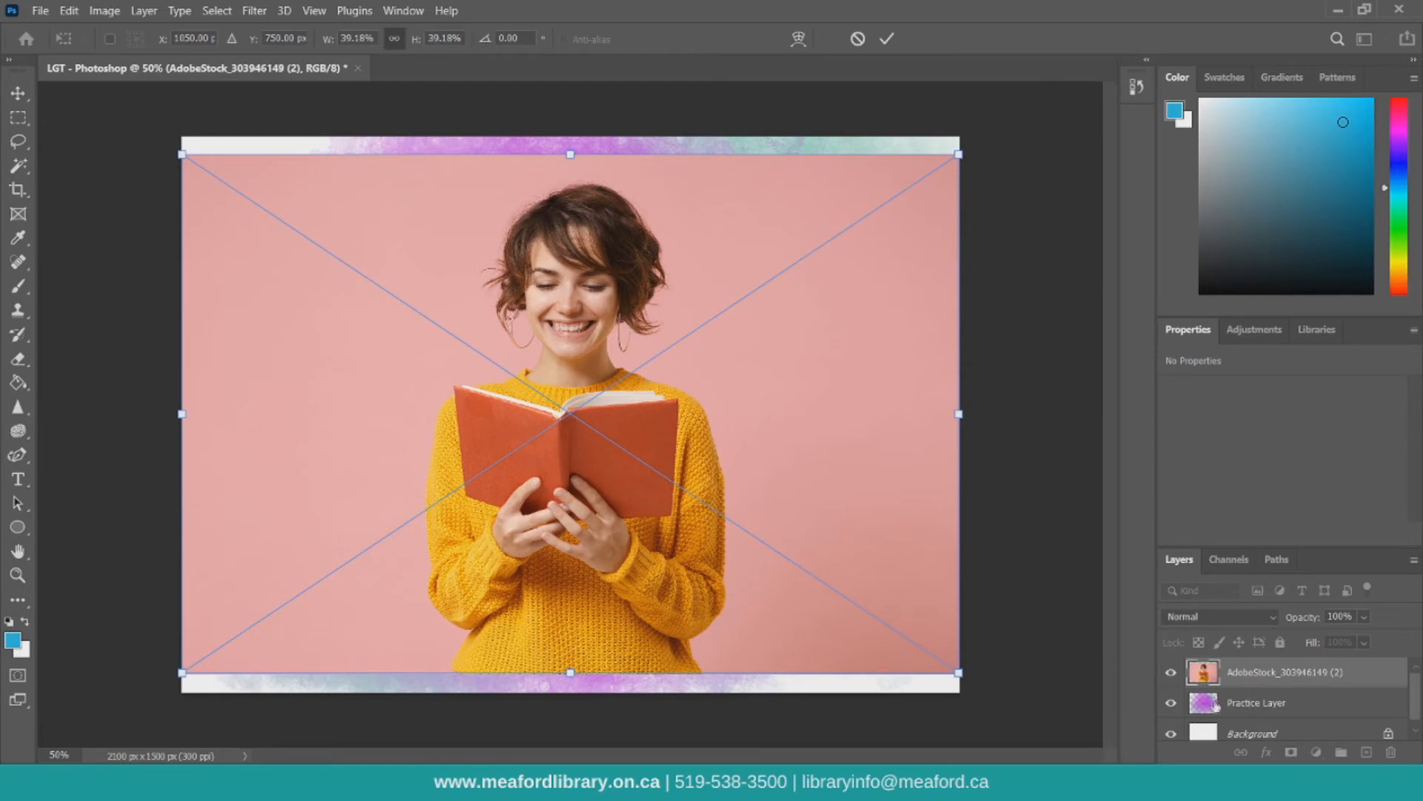
Commit the placed photo and rasterize its layer for use with the Sponge tool
click(17, 428)
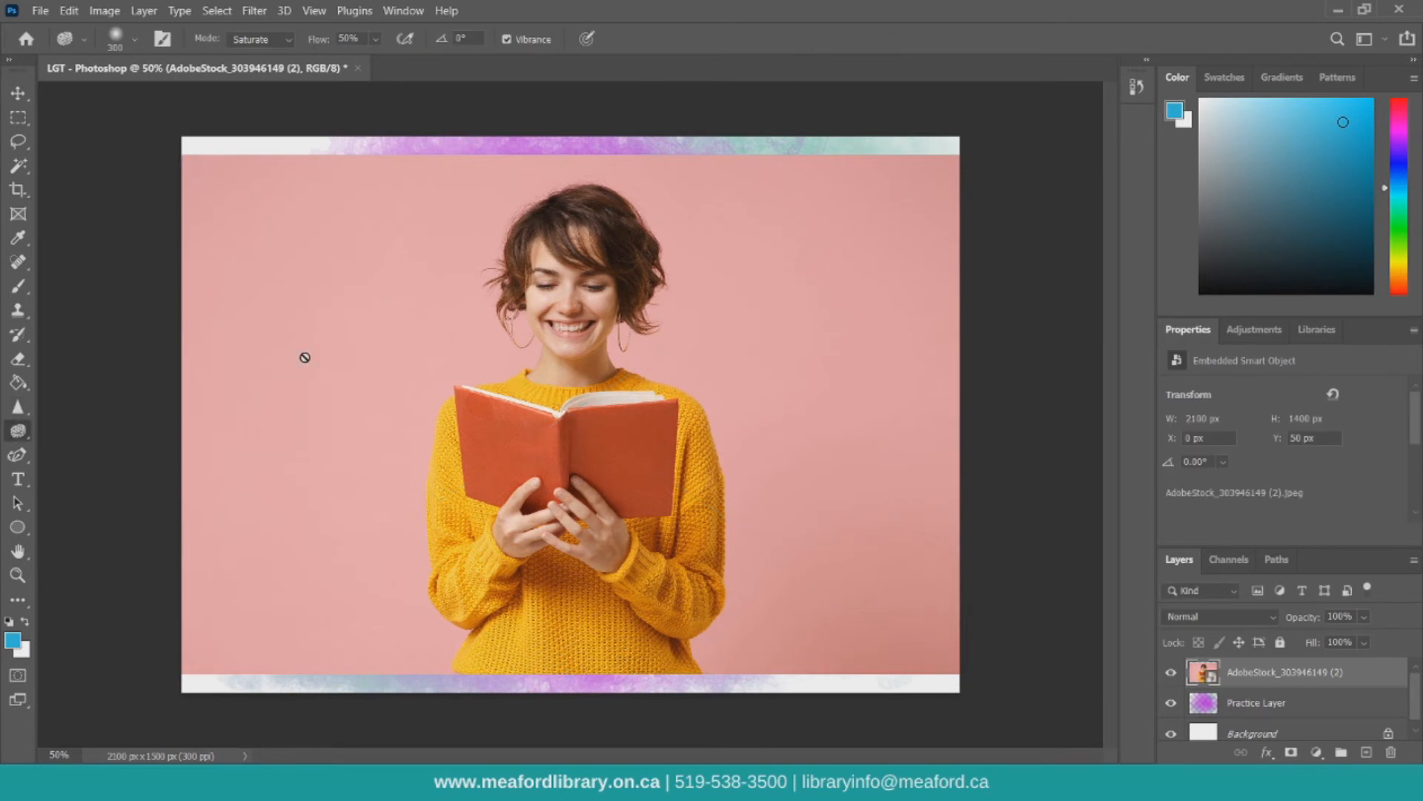
click(344, 341)
click(723, 321)
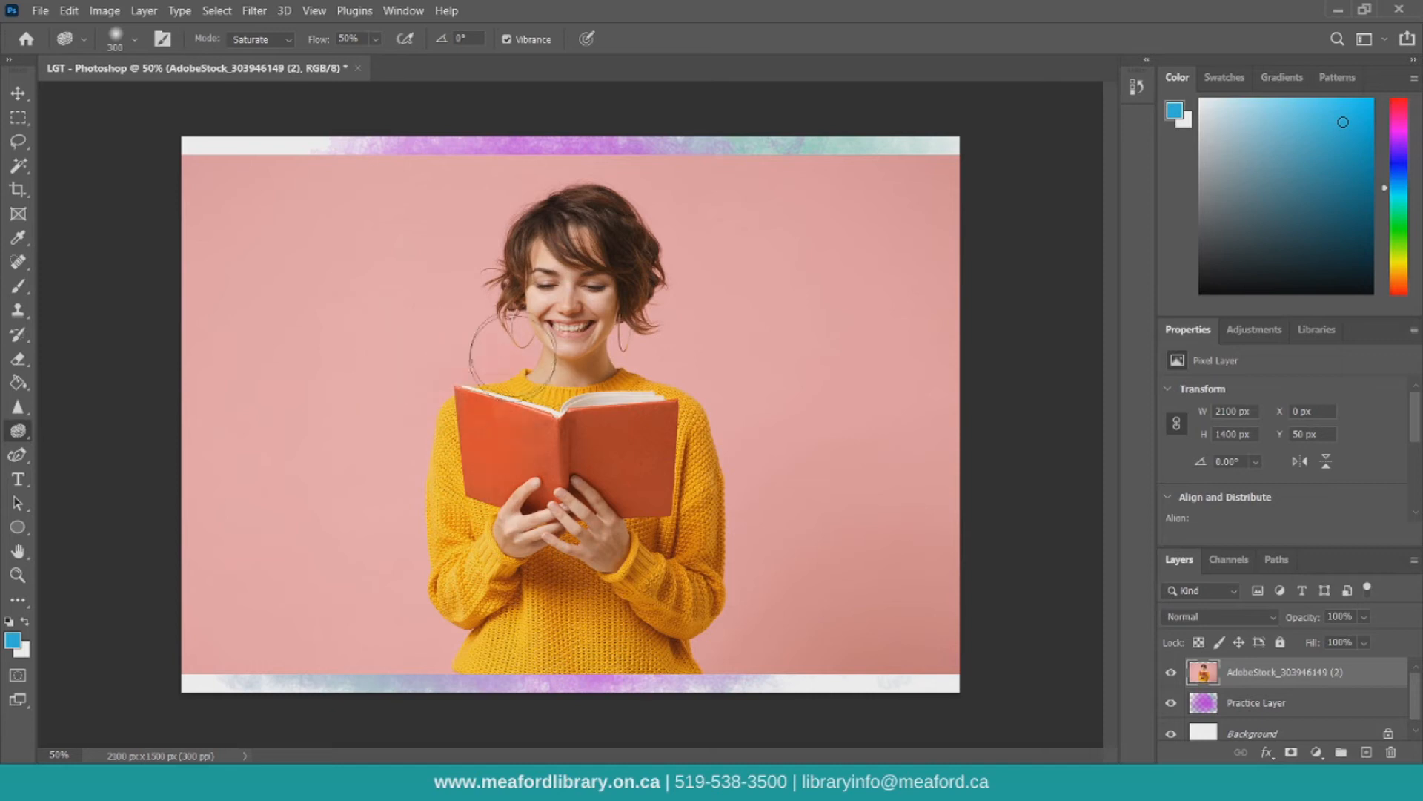
Saturate the woman's face with the Sponge tool, undo it, and try the Desaturate mode on the photo
mouse_move(572, 287)
mouse_down()
mouse_move(636, 353)
mouse_move(544, 498)
mouse_move(460, 425)
mouse_up()
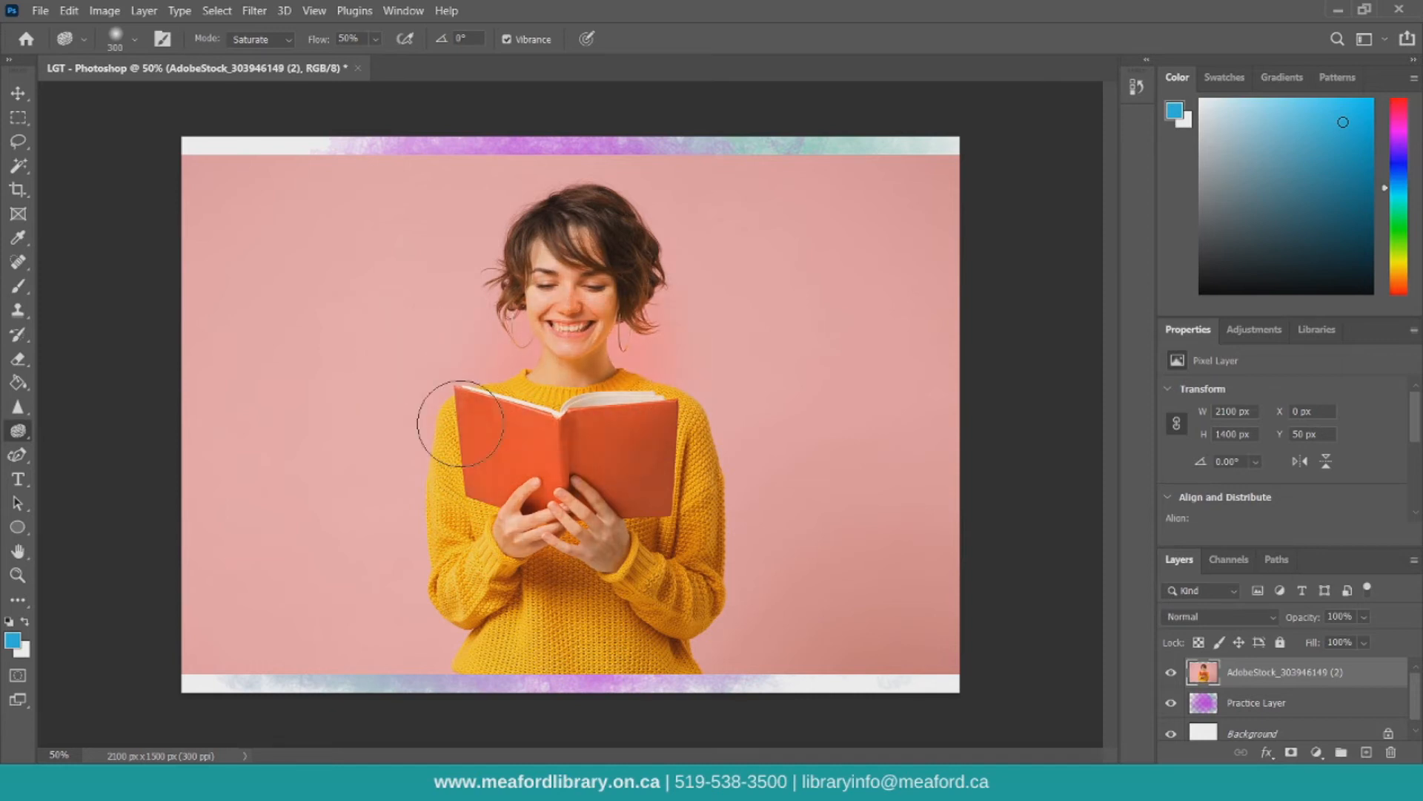
key(ctrl+z)
click(261, 40)
click(256, 51)
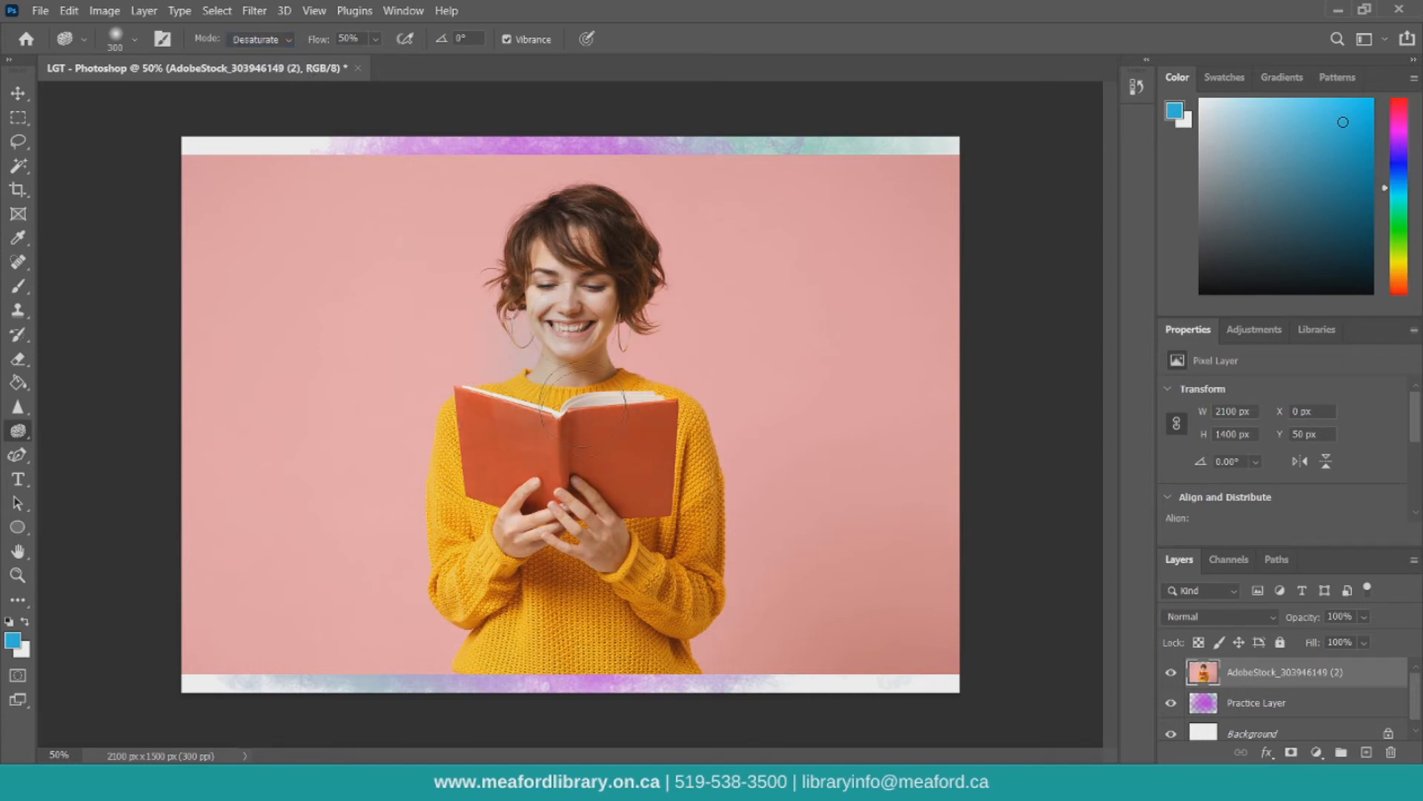
drag(737, 496, 734, 631)
Select the Dodge tool and enlarge the view of the woman to 100%
right_click(19, 430)
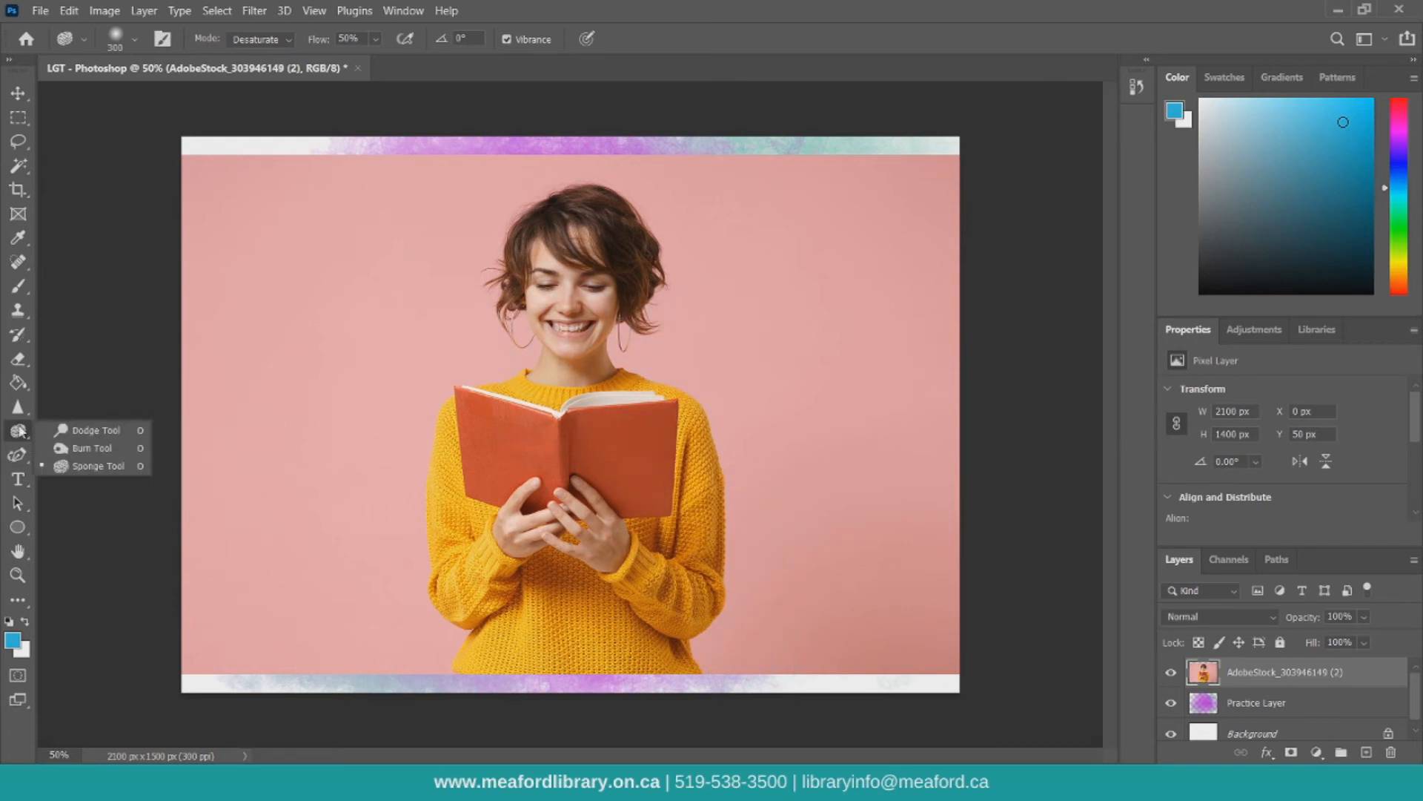
click(82, 430)
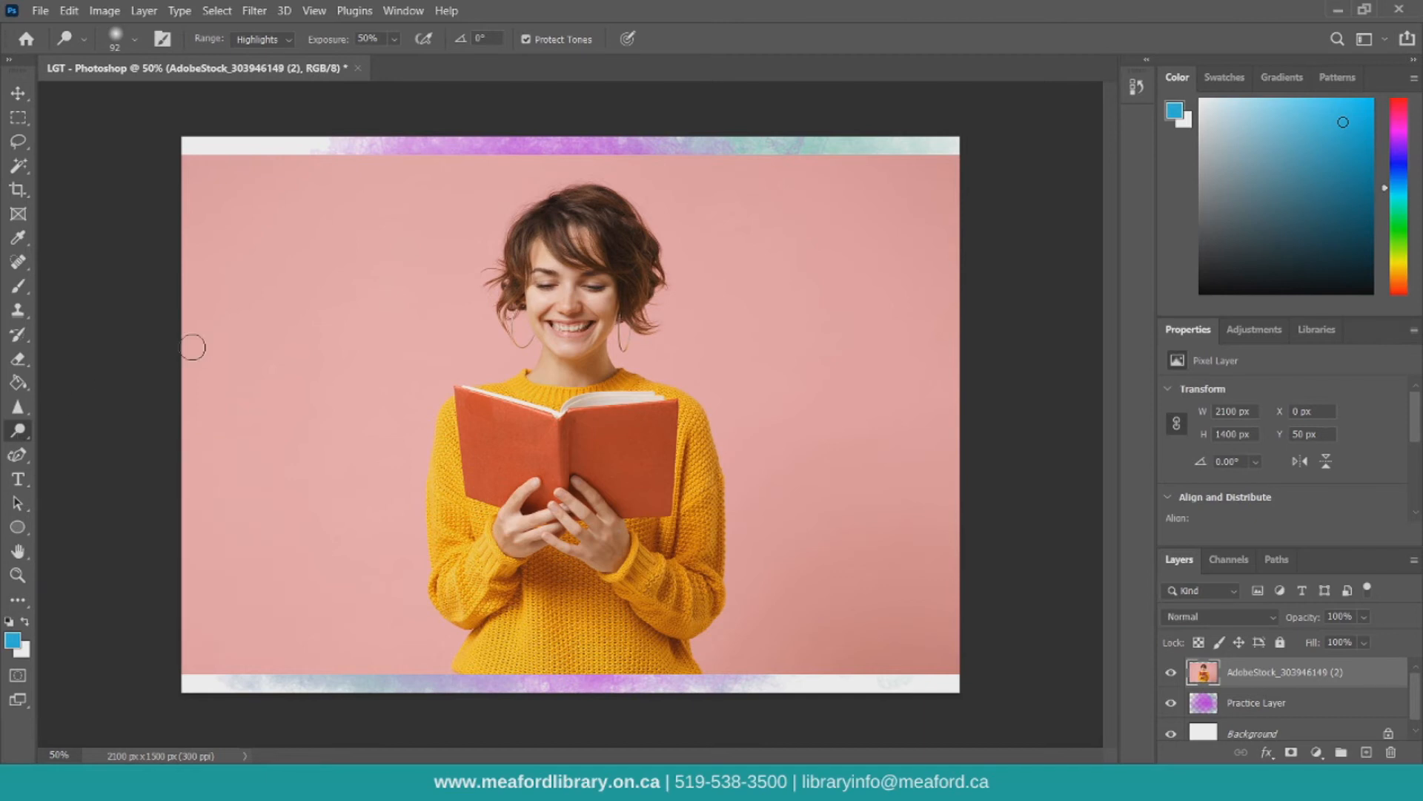
key(ctrl+plus)
key(ctrl+plus)
scroll(192, 347, up, 2)
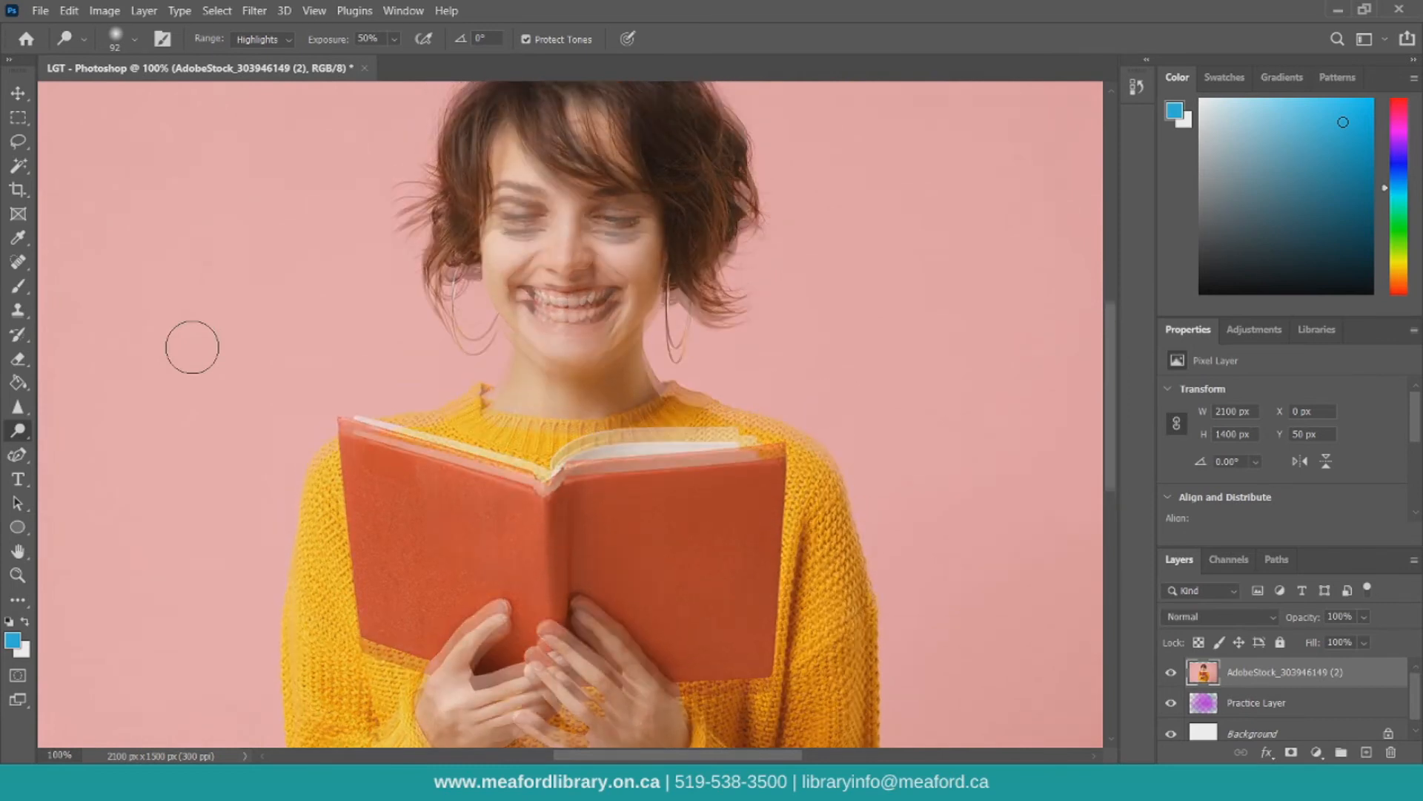
scroll(190, 343, up, 1)
Practise zooming in and out on the photo with the Zoom tool, finishing on the woman's face at 200%
click(18, 574)
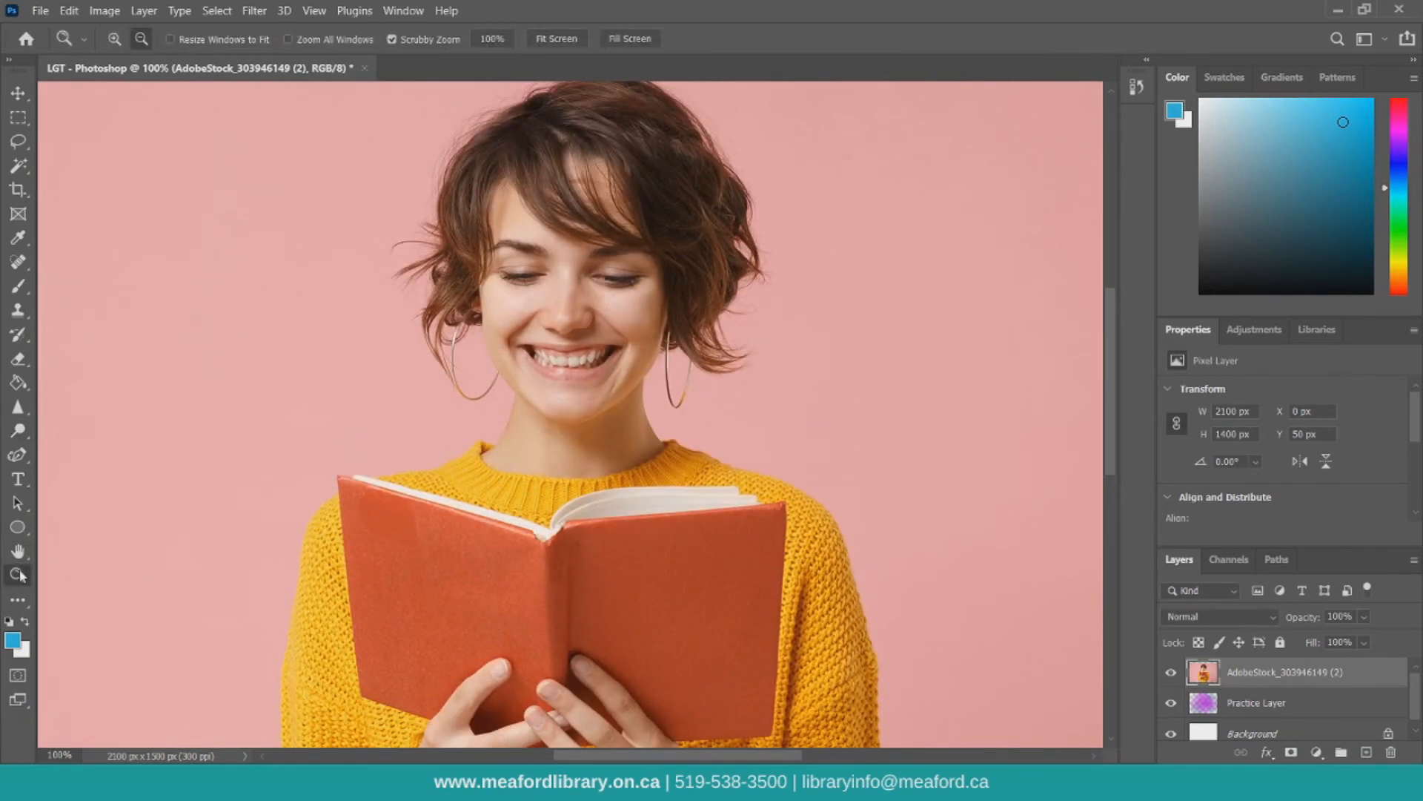
click(114, 39)
click(455, 372)
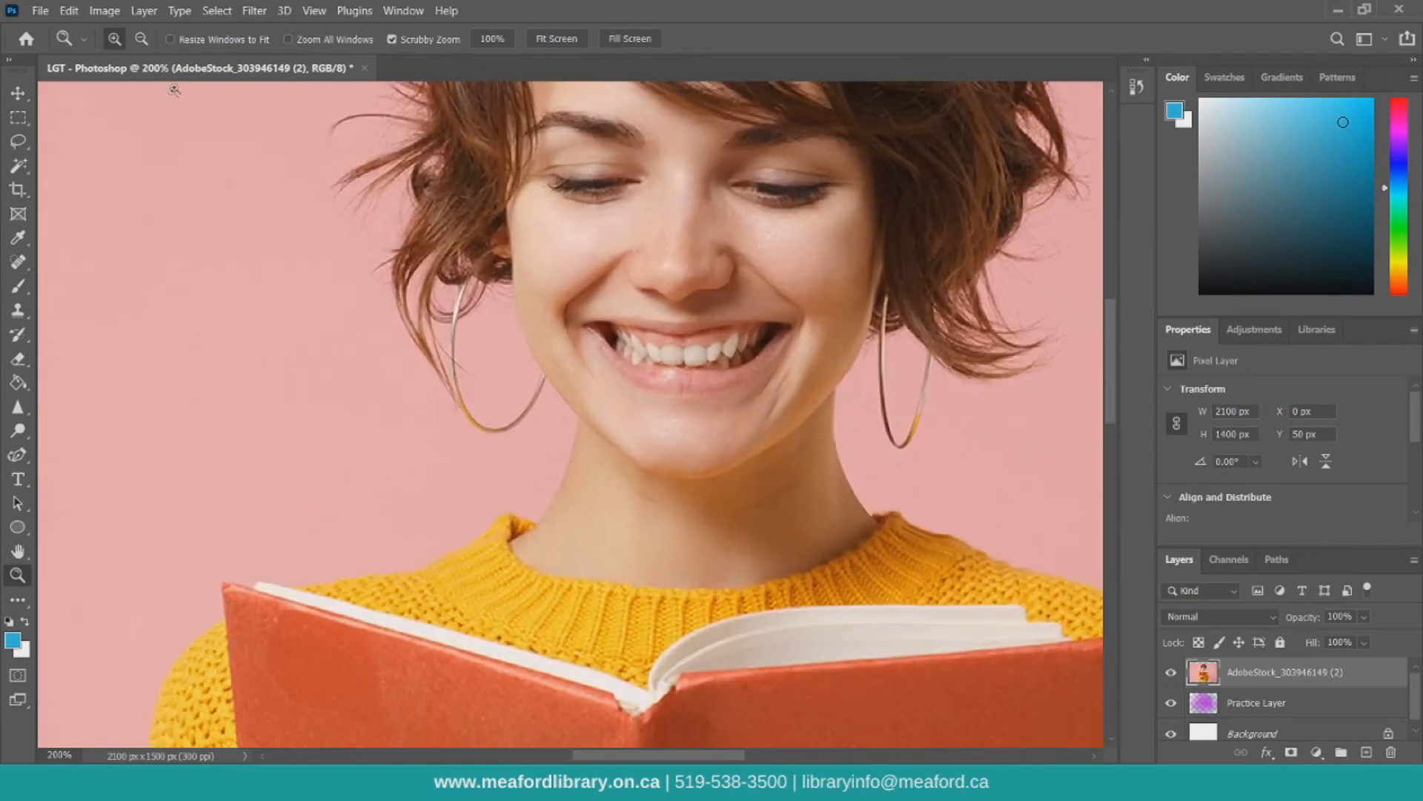
click(141, 39)
click(332, 191)
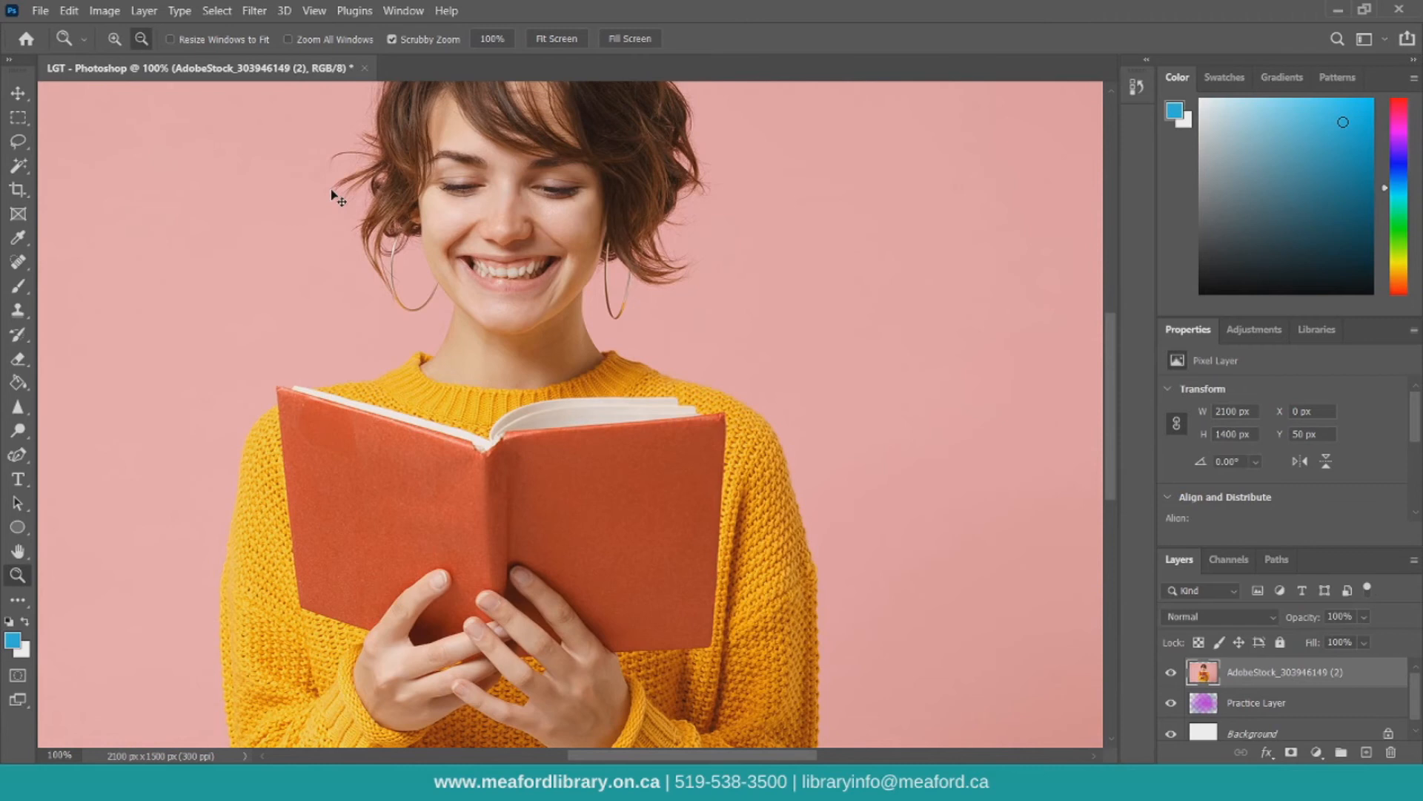
click(332, 191)
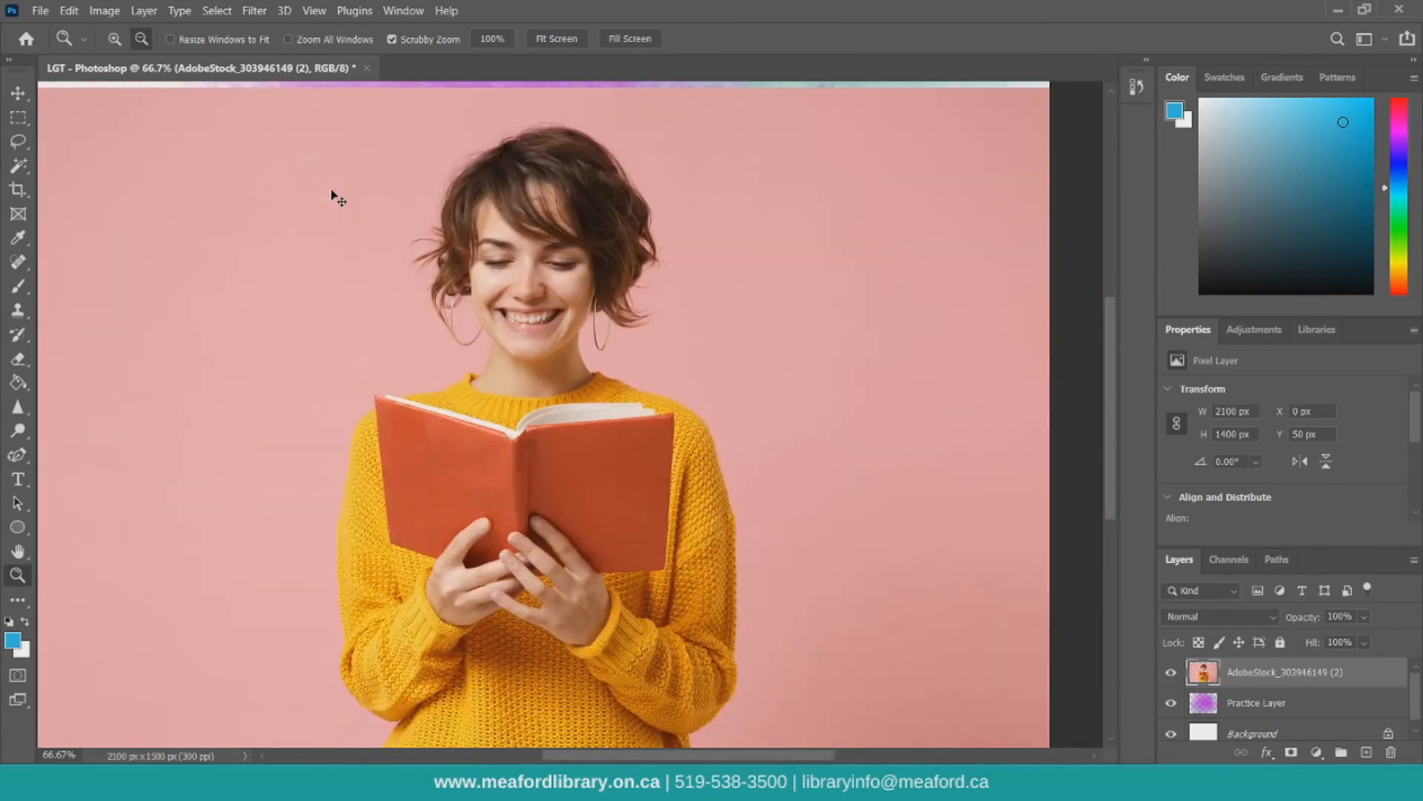
alt+click(332, 191)
alt+click(332, 191)
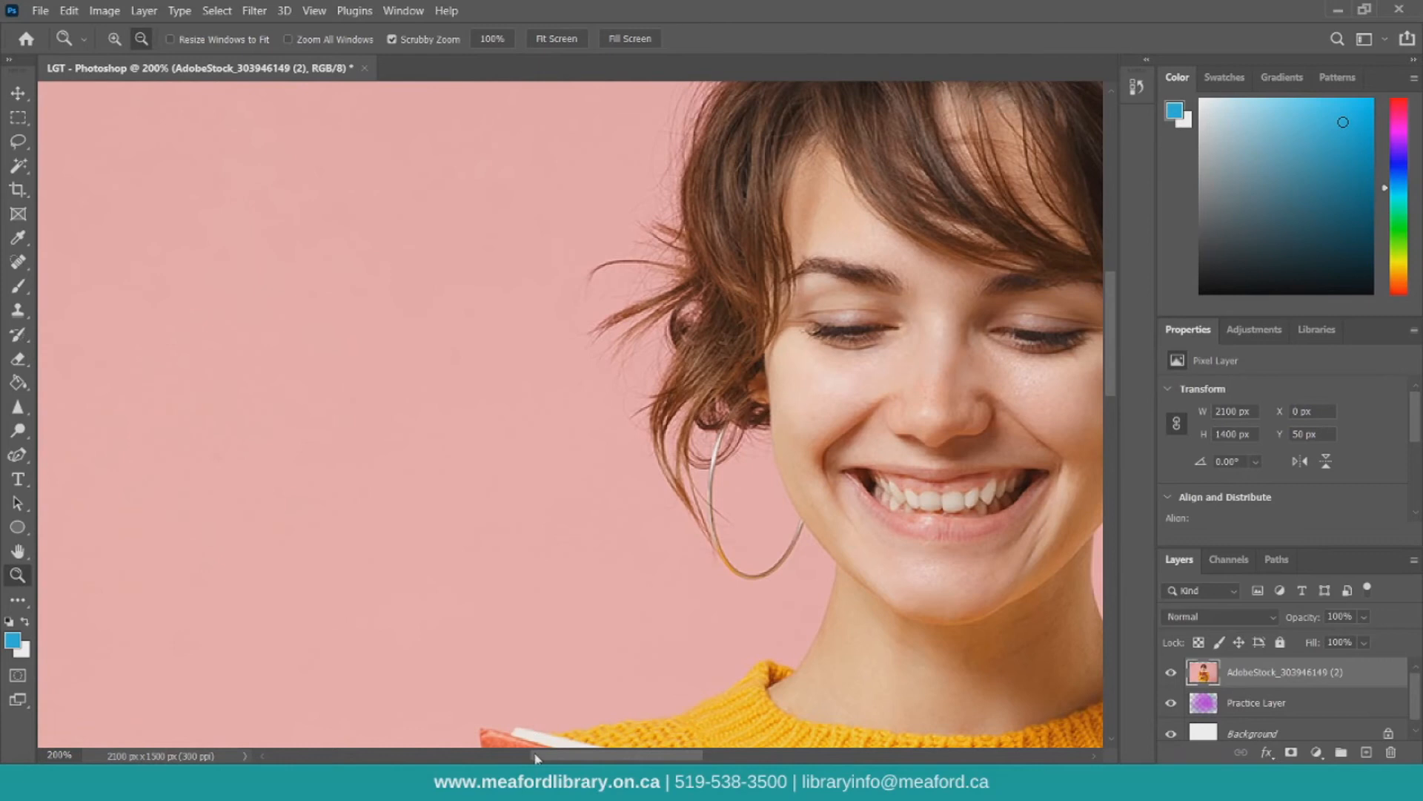
drag(537, 757, 547, 756)
Lighten the highlights along the woman's cheek and hair with the Dodge tool at 50% exposure, and set its range to Shadows
click(19, 433)
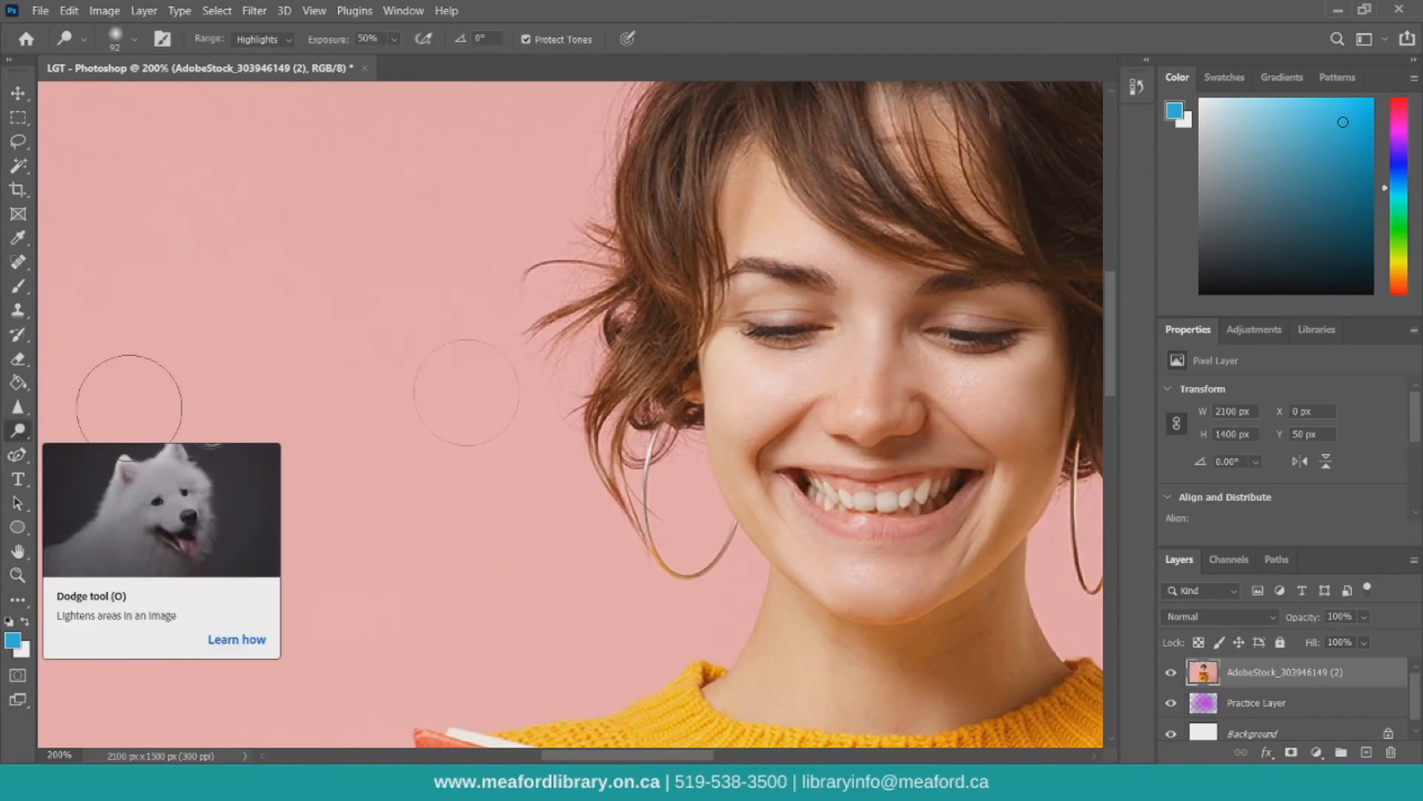
mouse_move(709, 605)
mouse_down()
mouse_move(659, 443)
mouse_move(646, 543)
mouse_move(613, 381)
mouse_move(665, 263)
mouse_move(696, 287)
mouse_up()
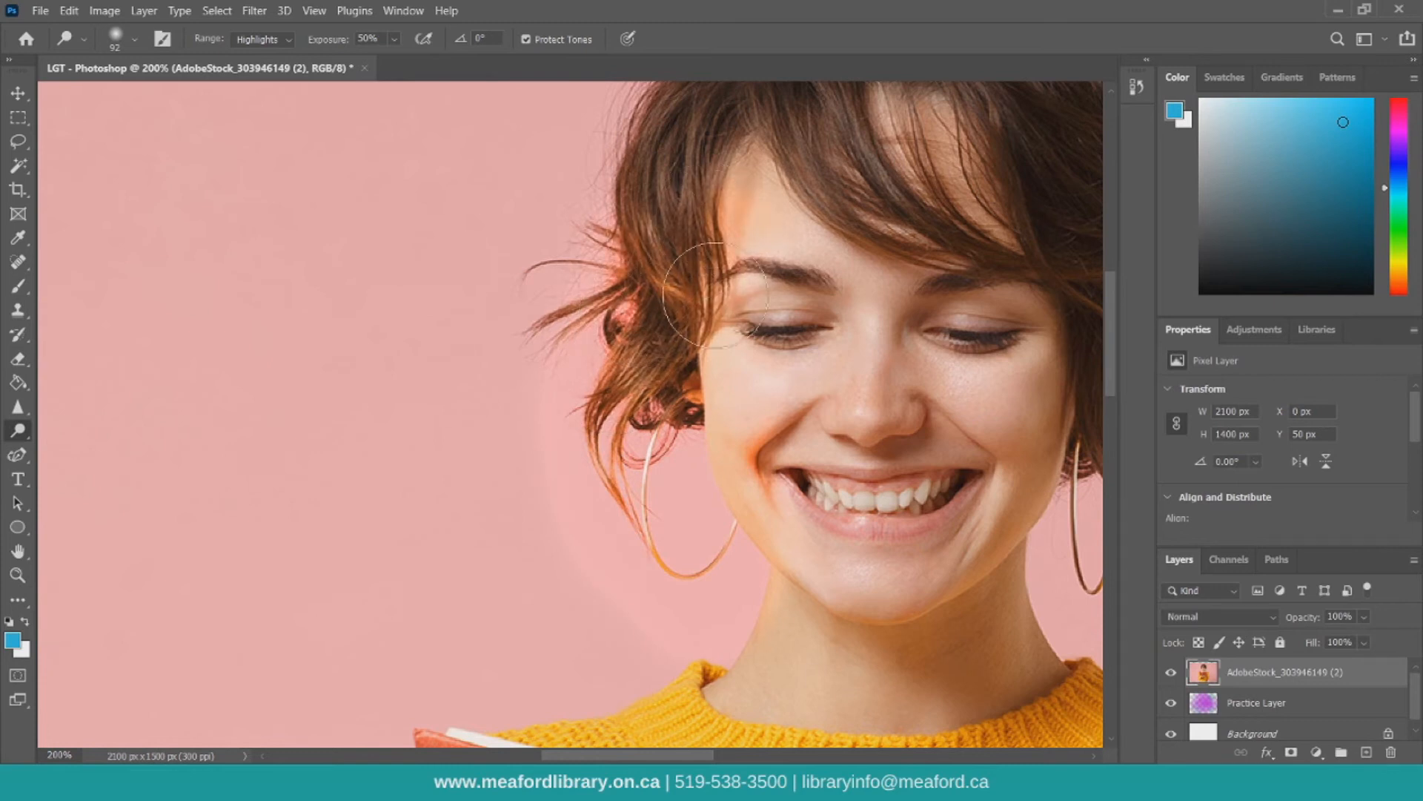
click(259, 54)
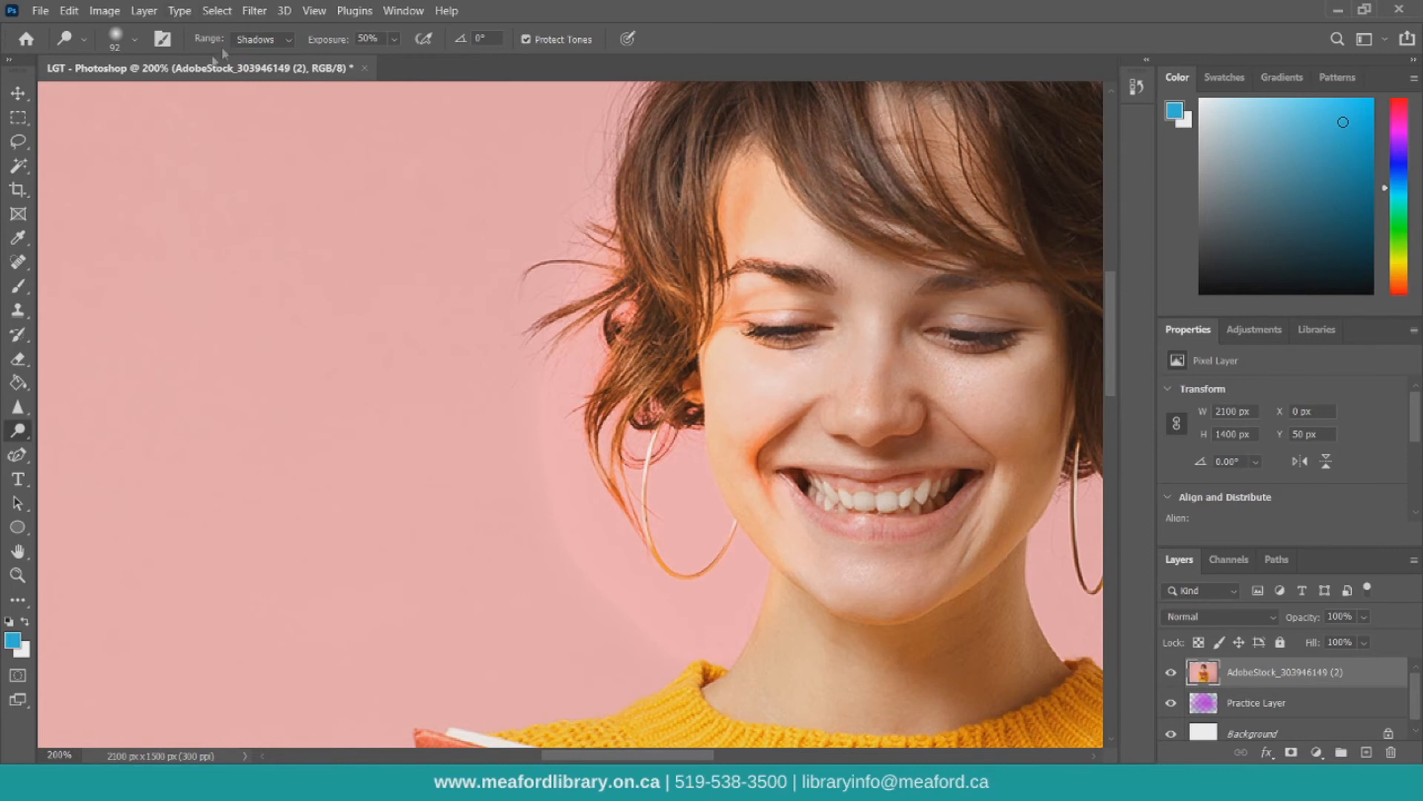
Darken parts of the woman's photo with the Burn tool, using the Midtones range and 50% exposure
right_click(18, 430)
click(65, 446)
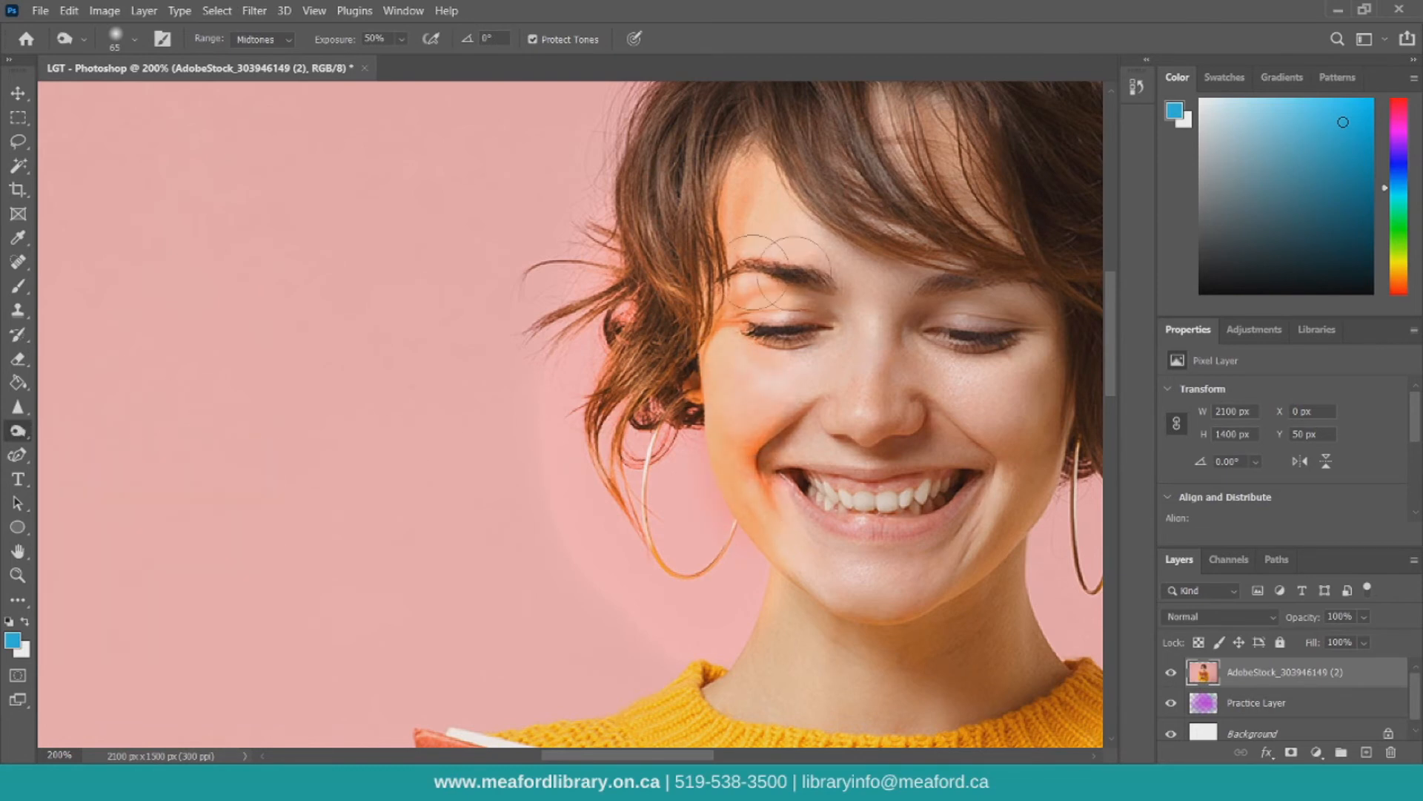
mouse_move(738, 674)
mouse_down()
mouse_move(804, 605)
mouse_move(653, 563)
mouse_move(553, 581)
mouse_move(585, 129)
mouse_up()
Undo the burn strokes and the earlier dodge strokes on the woman's face and hair
key(ctrl+z)
key(ctrl+z)
key(ctrl+z)
key(ctrl+z)
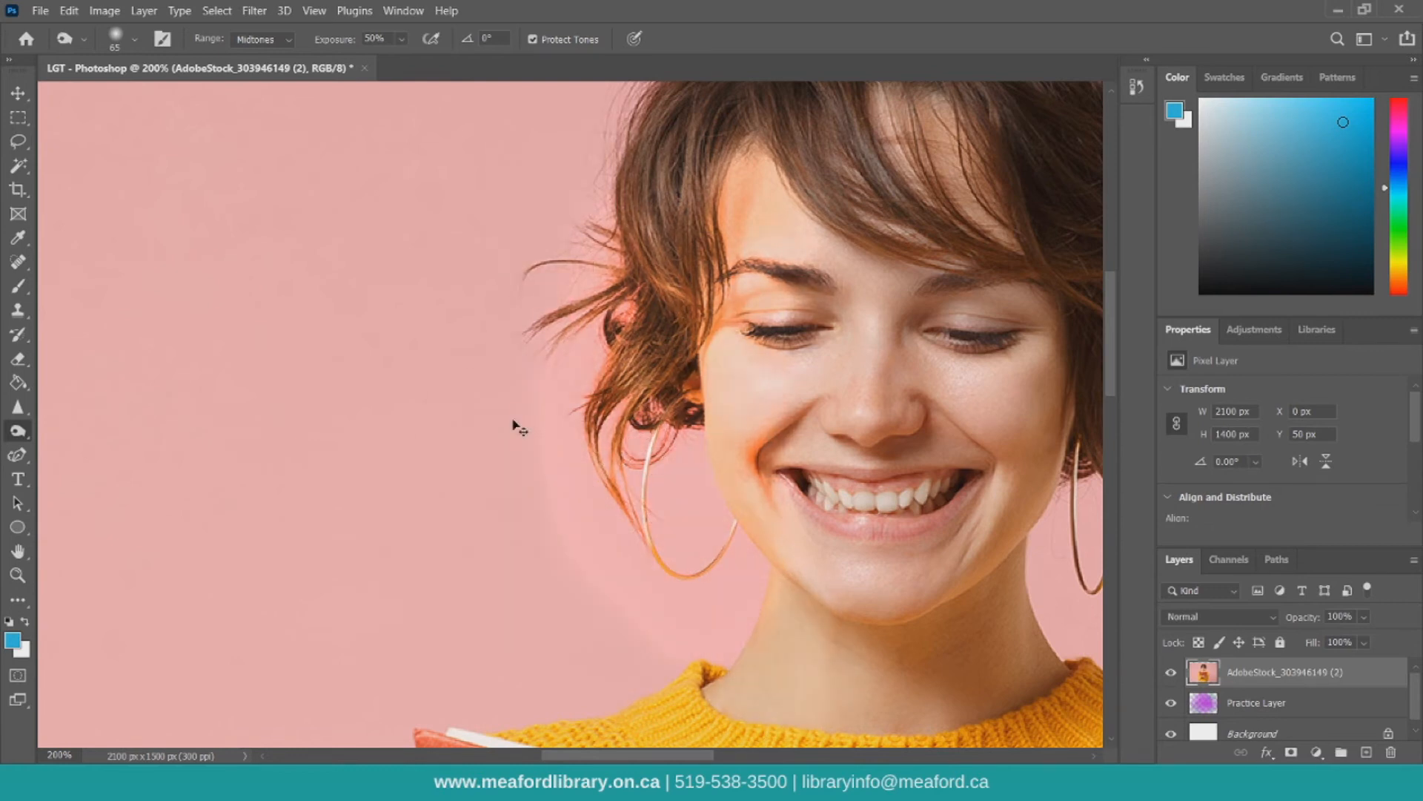
key(ctrl+z)
key(ctrl+z)
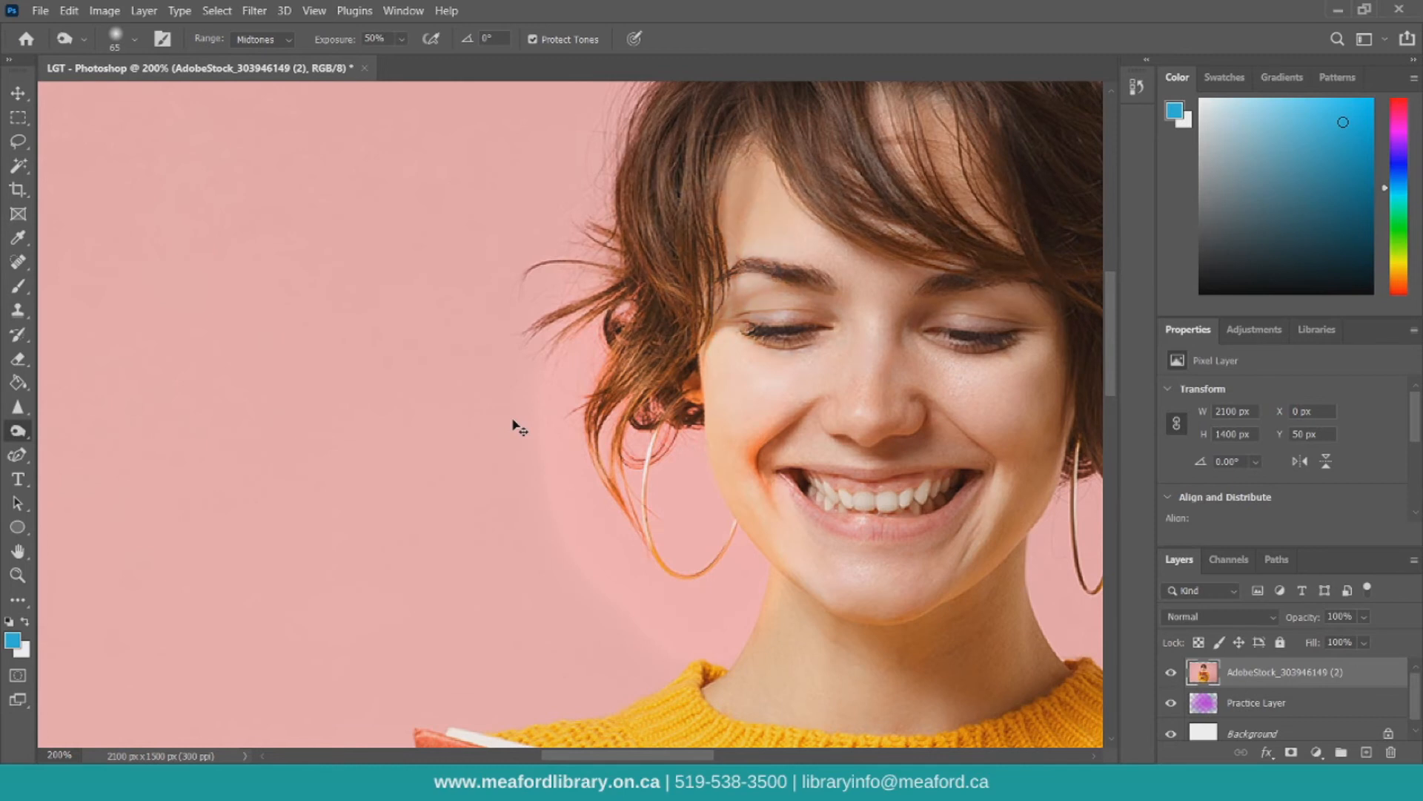
key(ctrl+z)
key(ctrl+minus)
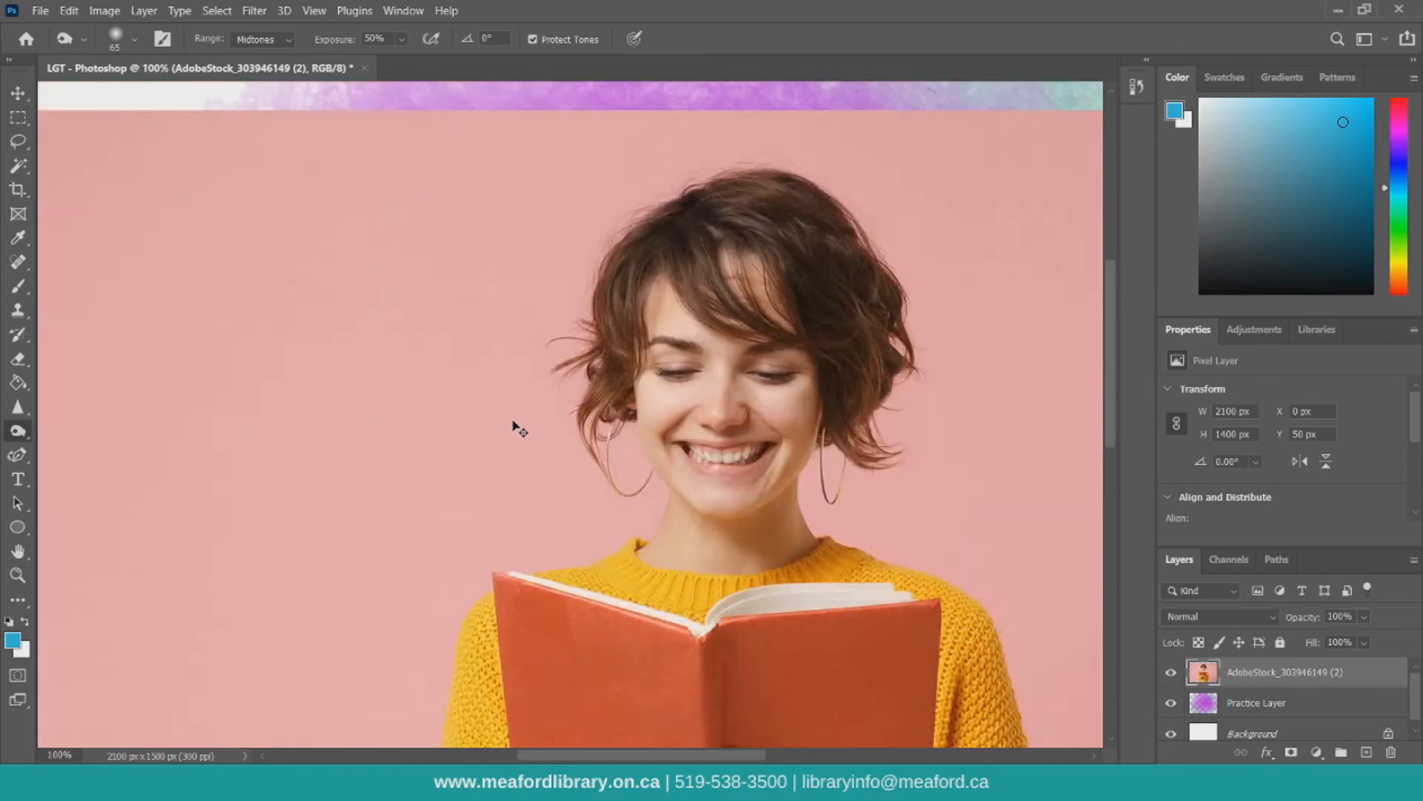
key(ctrl+minus)
scroll(513, 421, down, 4)
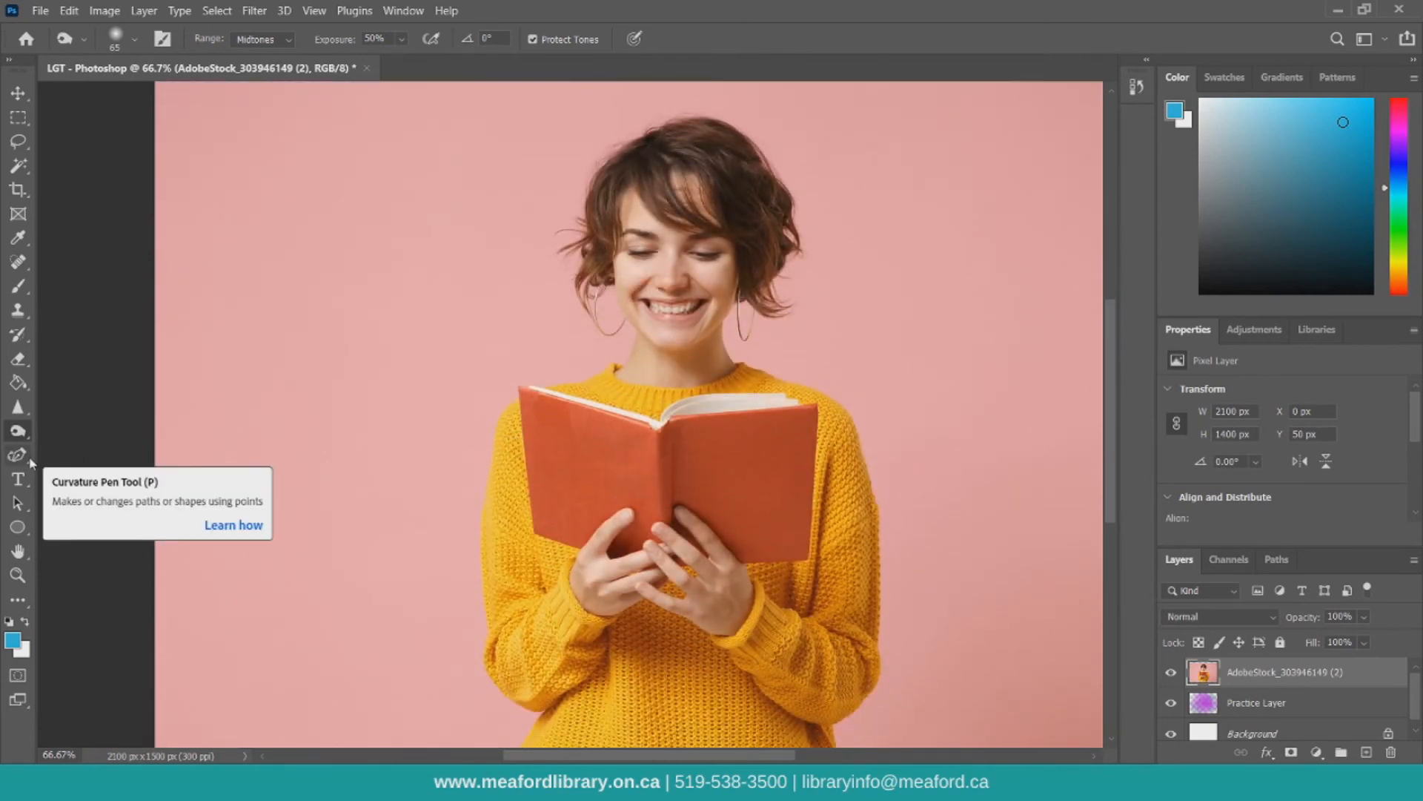
Select the left half of the red book cover by colour with the Magic Wand at a tolerance of 32
click(29, 456)
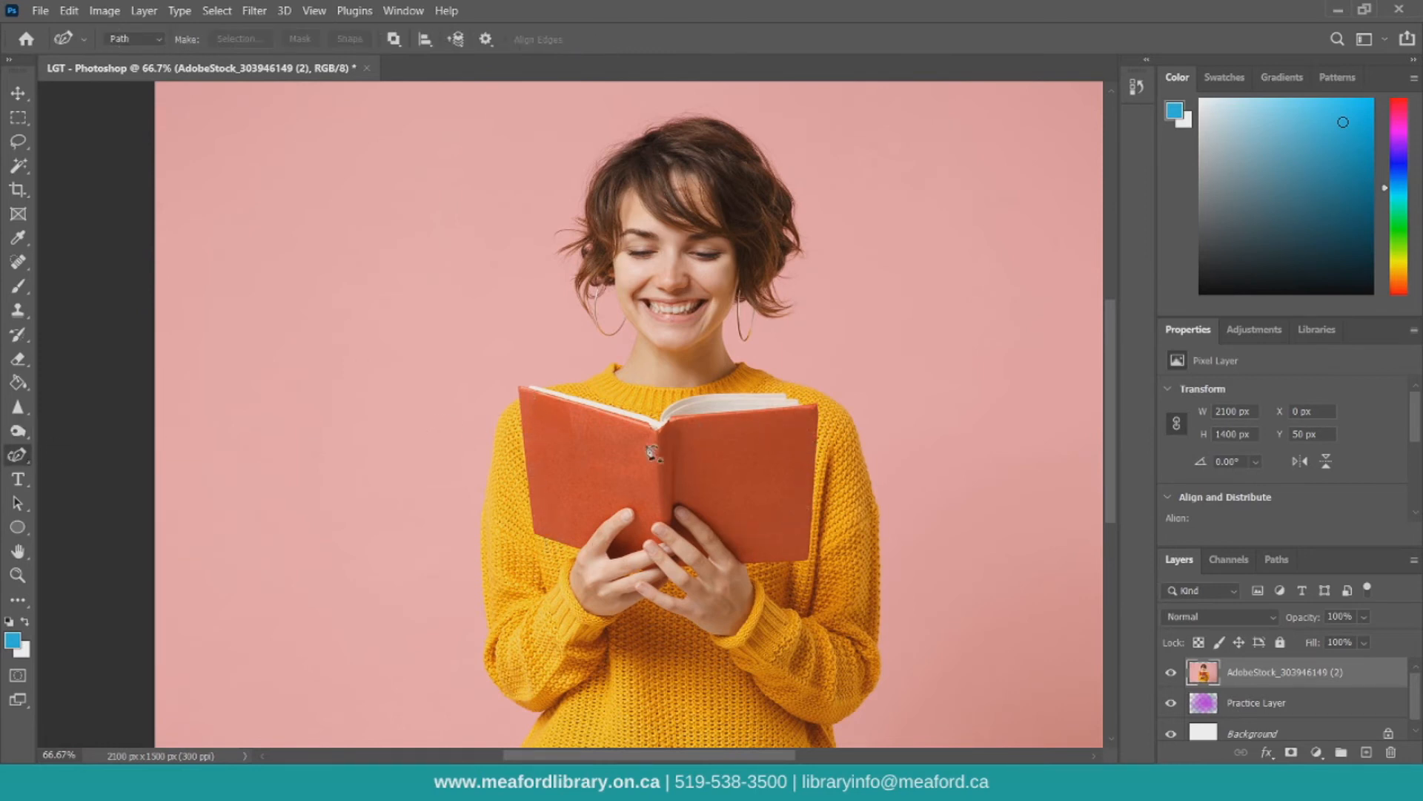
click(17, 165)
click(610, 460)
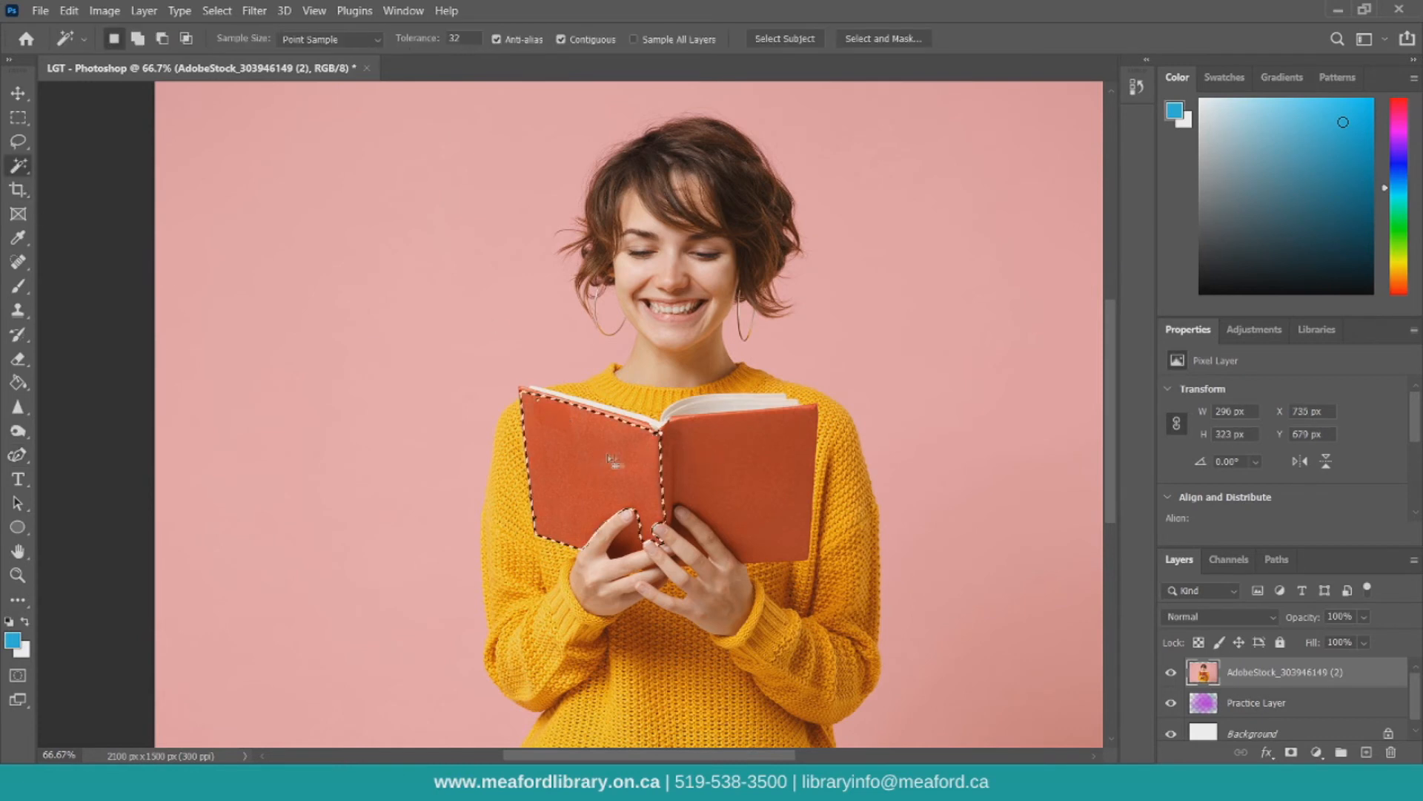
click(703, 464)
click(765, 482)
click(627, 457)
click(17, 455)
click(147, 429)
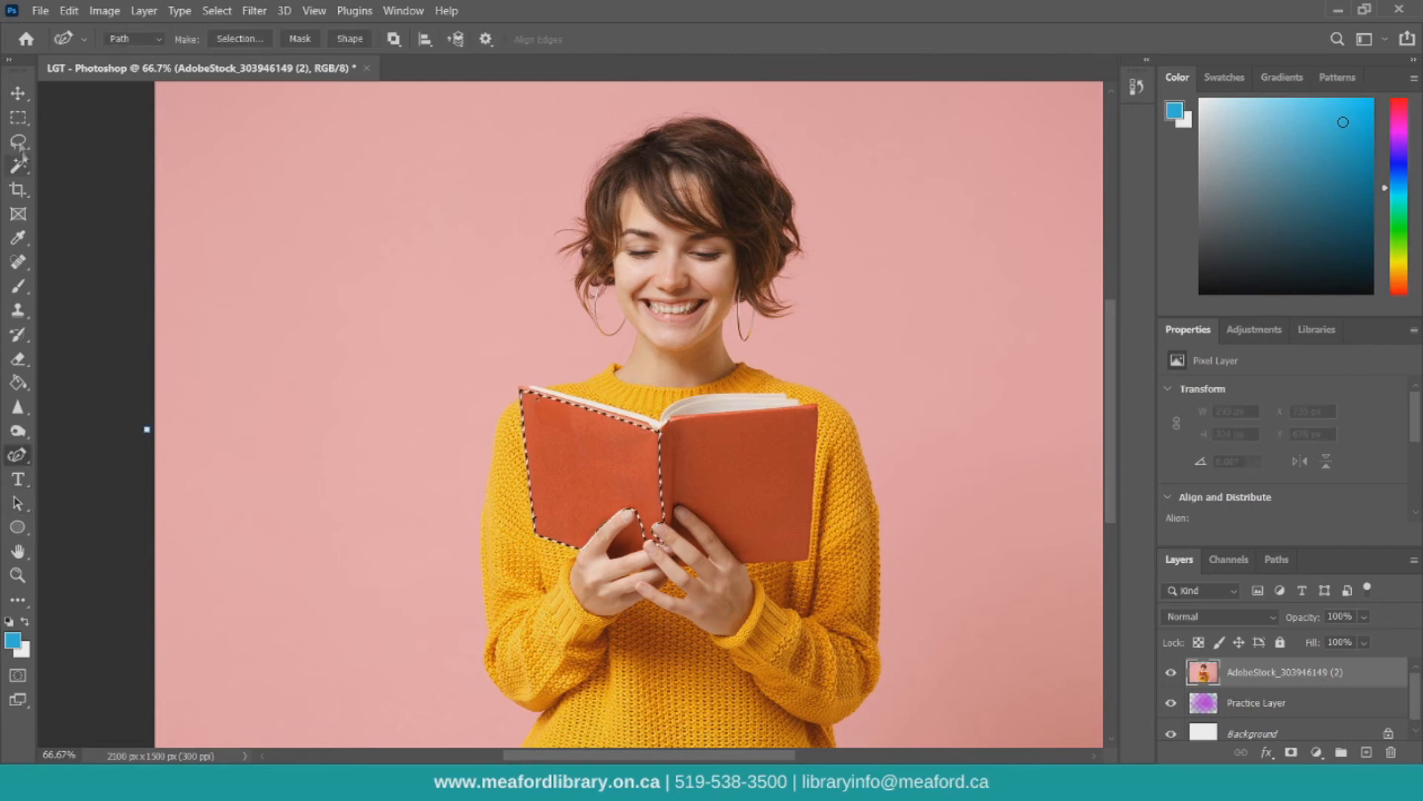
click(21, 92)
click(135, 165)
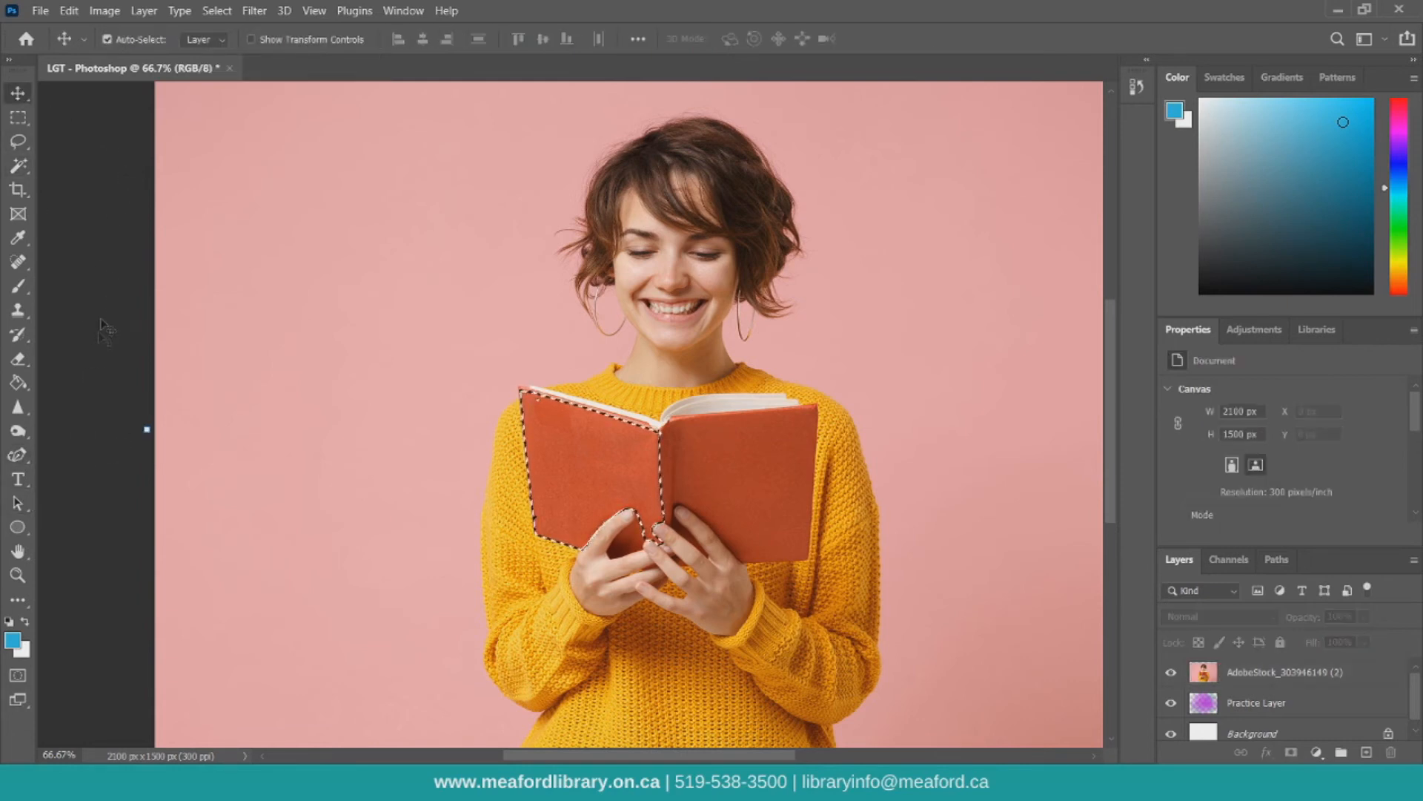
click(17, 455)
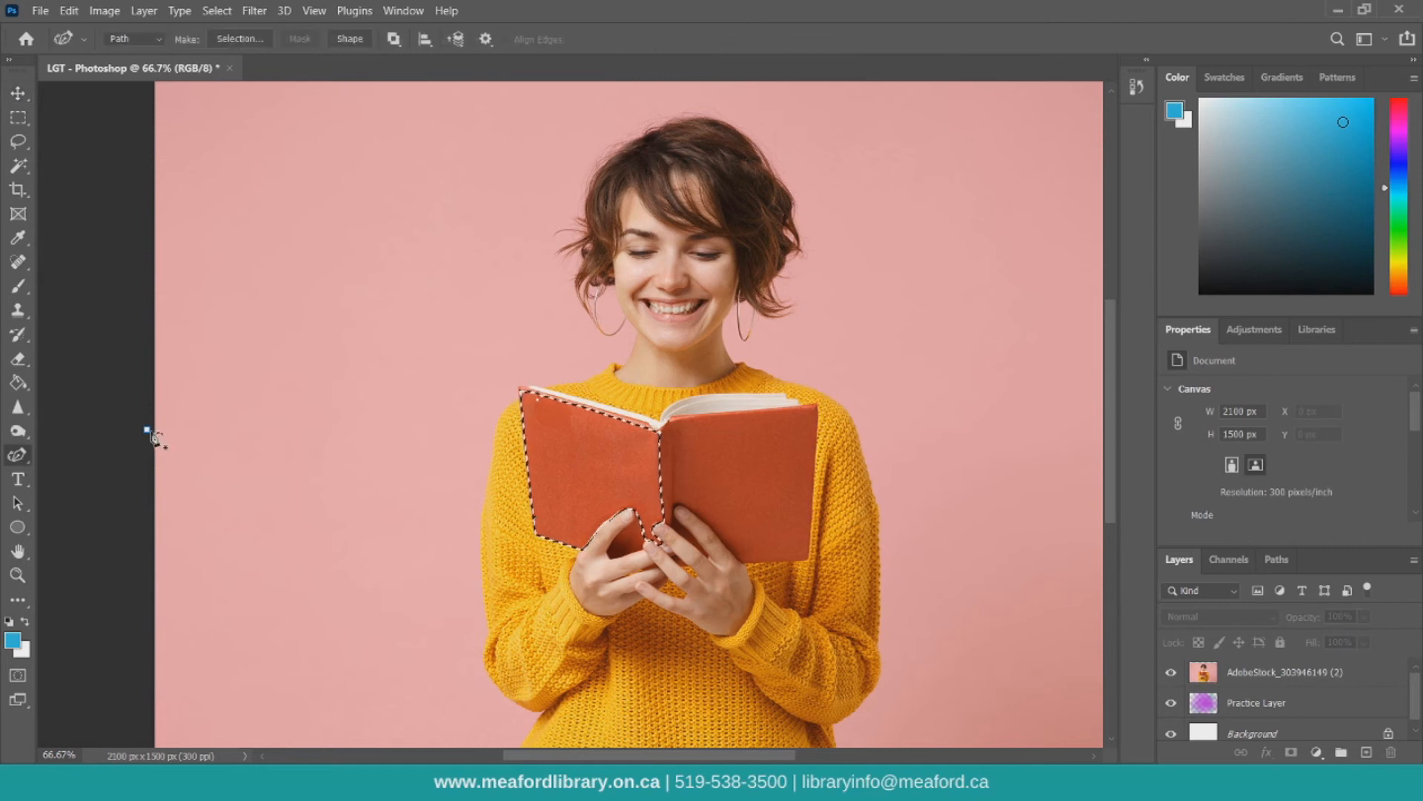
click(147, 430)
key(Delete)
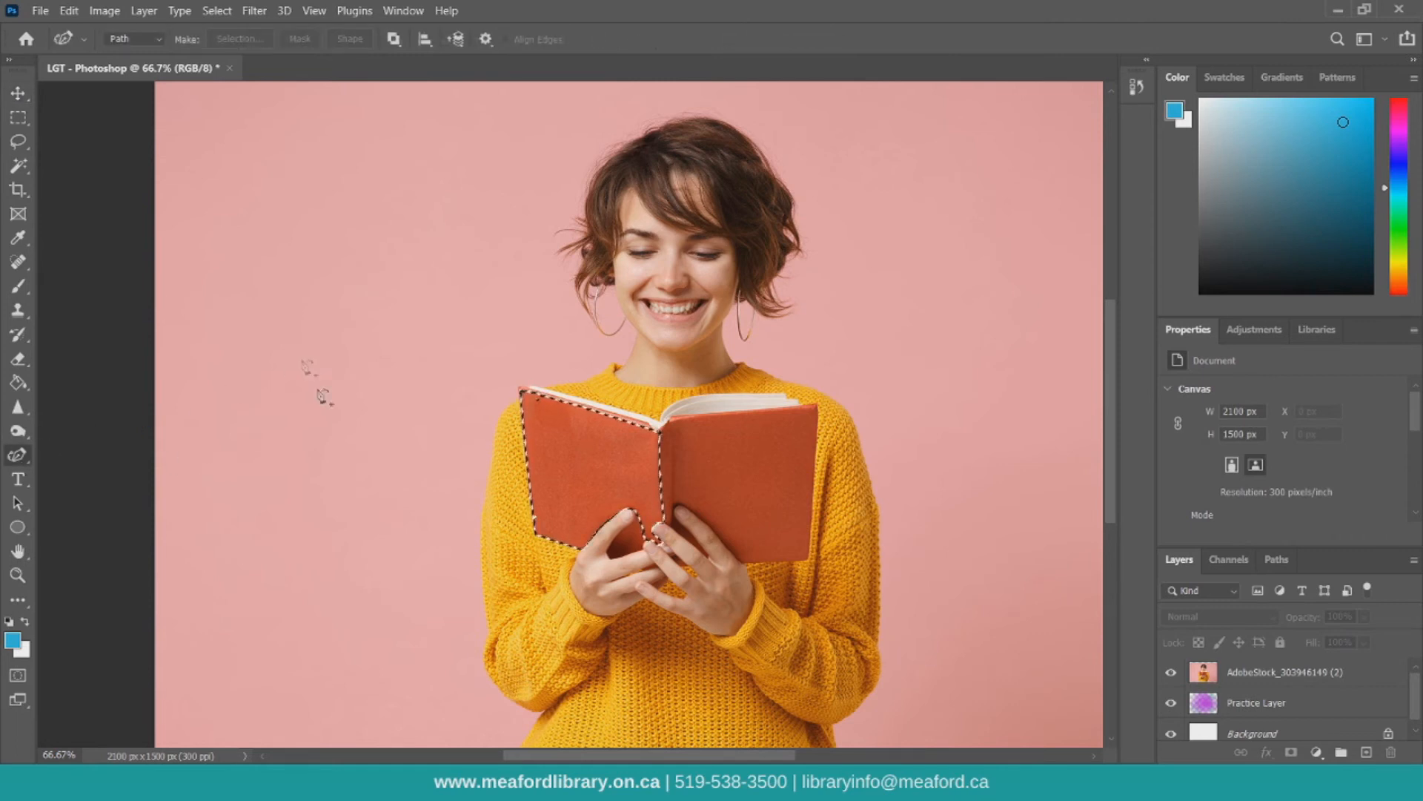
Clear the selection on the book cover and activate the standard Pen tool
click(18, 117)
click(140, 165)
click(17, 455)
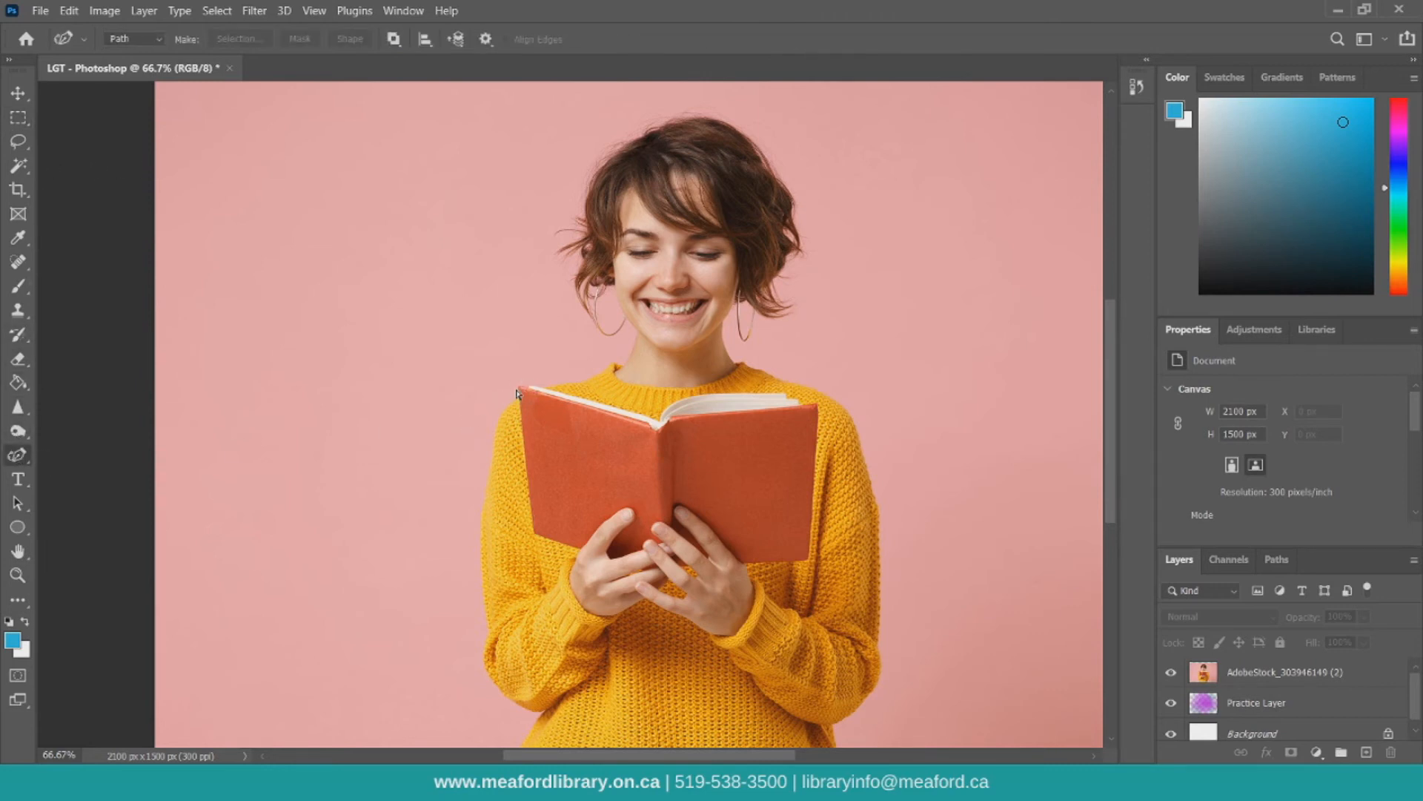
key(ctrl+plus)
key(ctrl+plus)
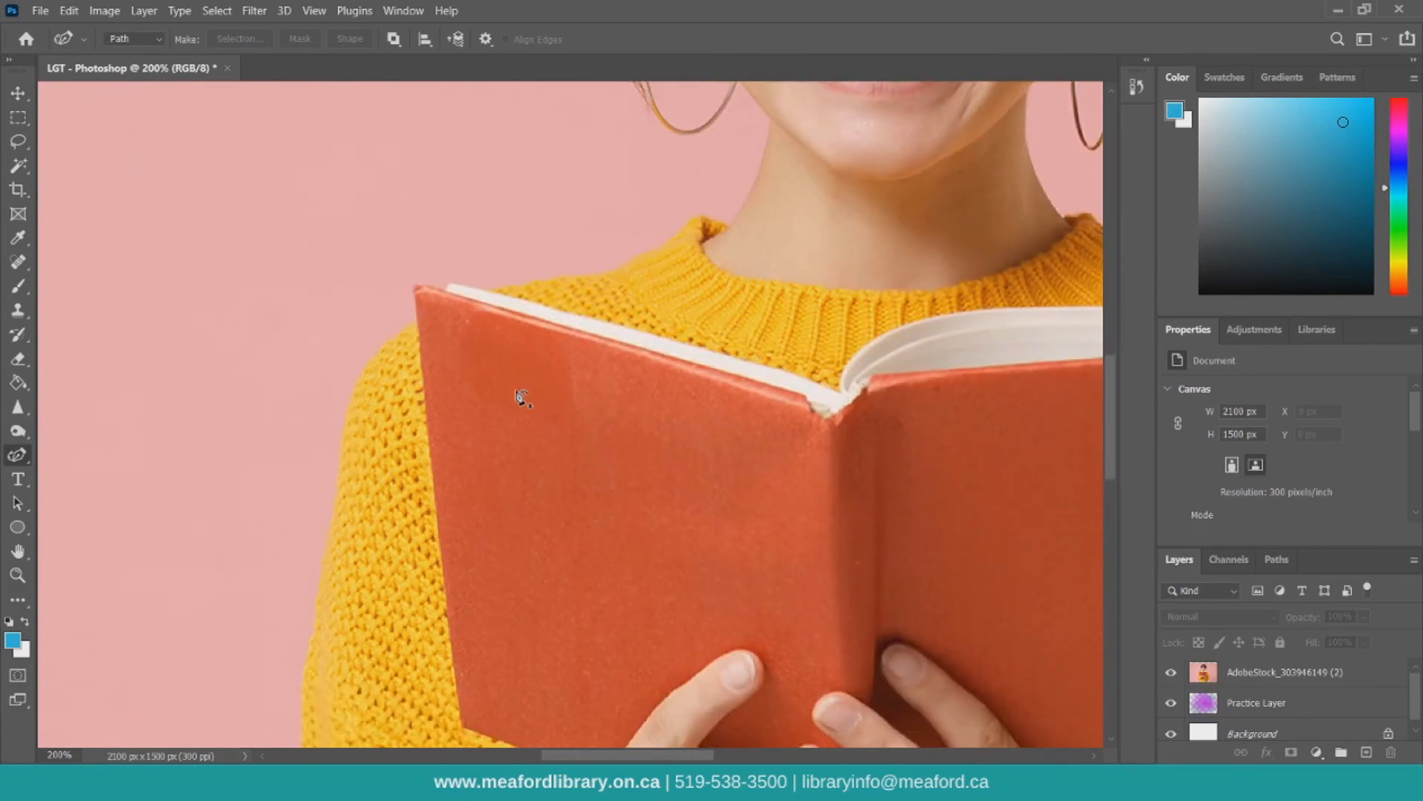
scroll(523, 398, down, 5)
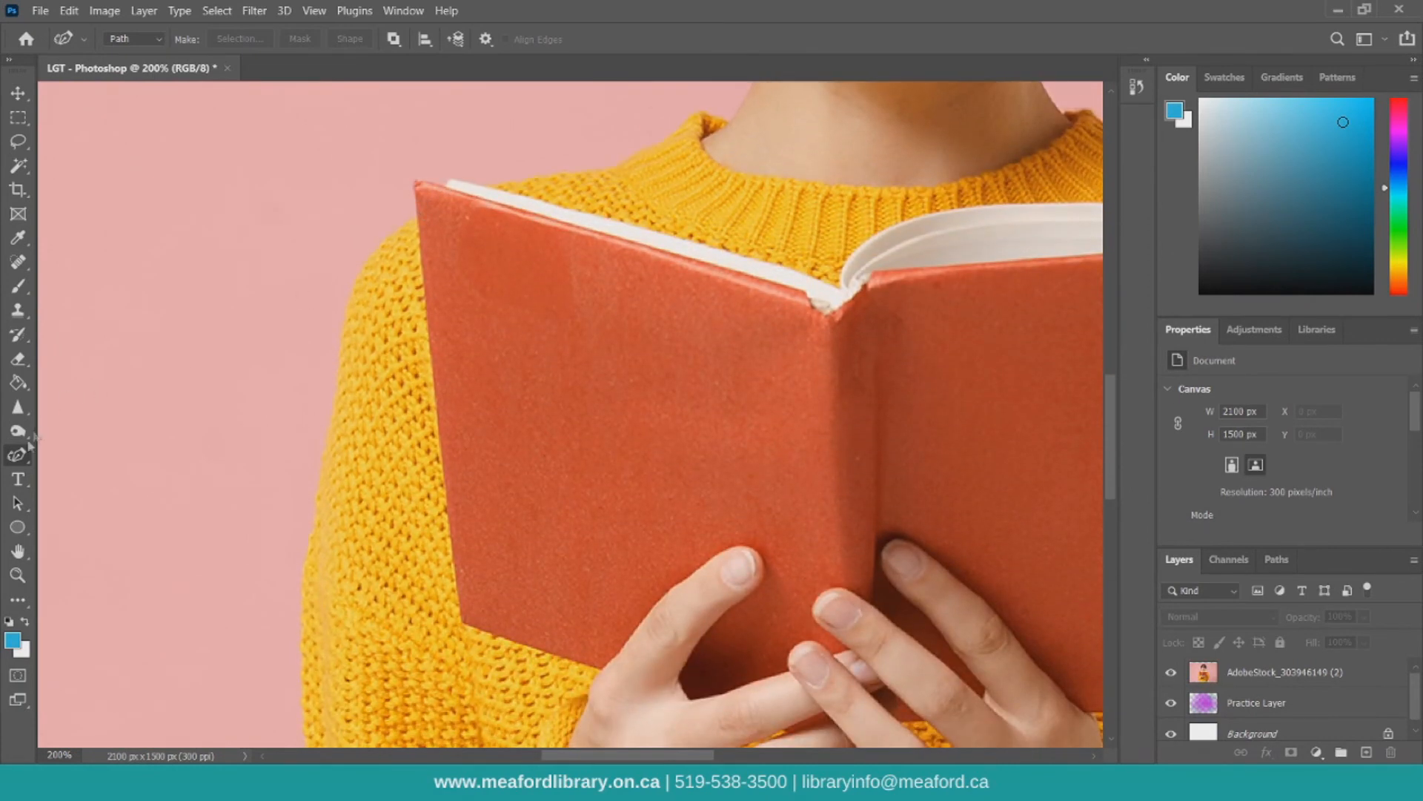
right_click(23, 458)
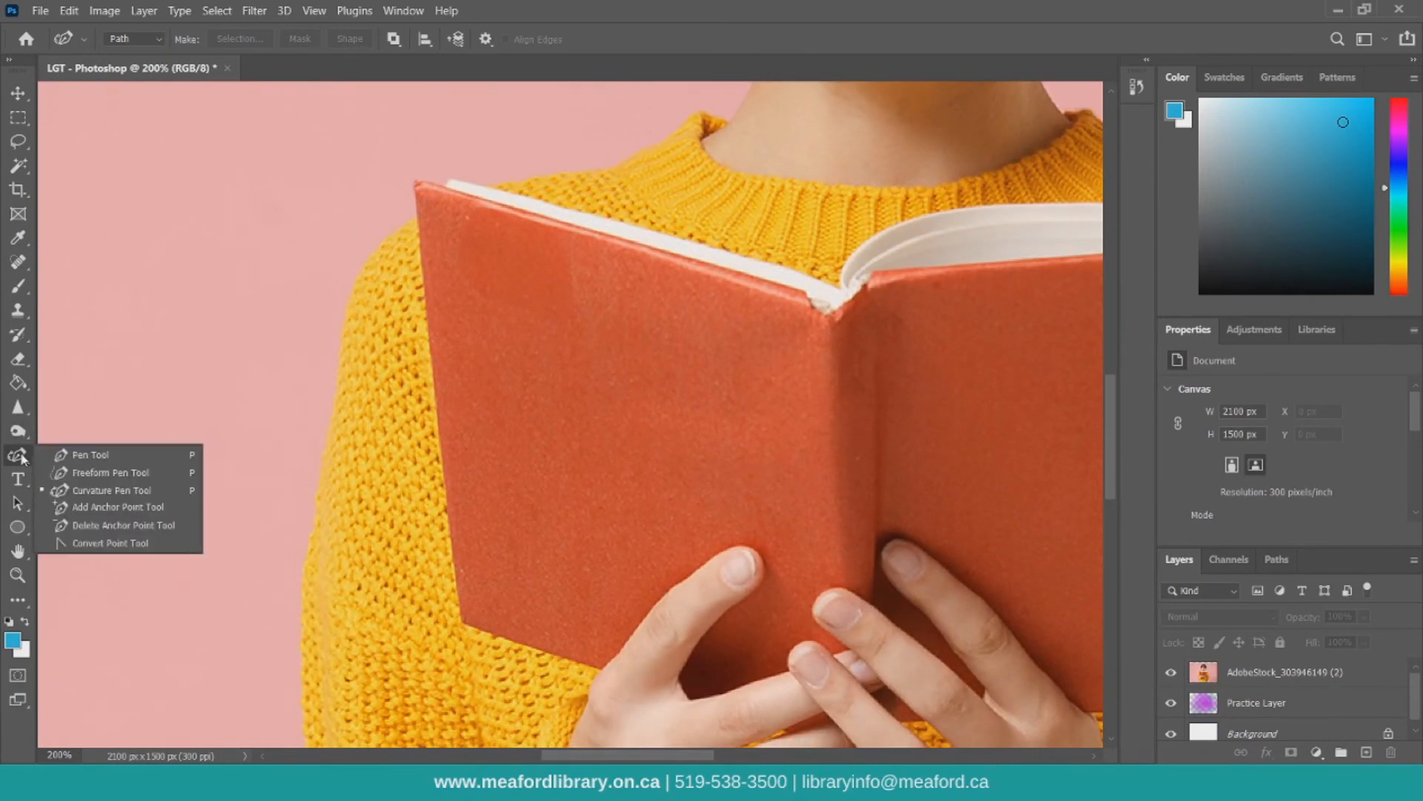
click(74, 460)
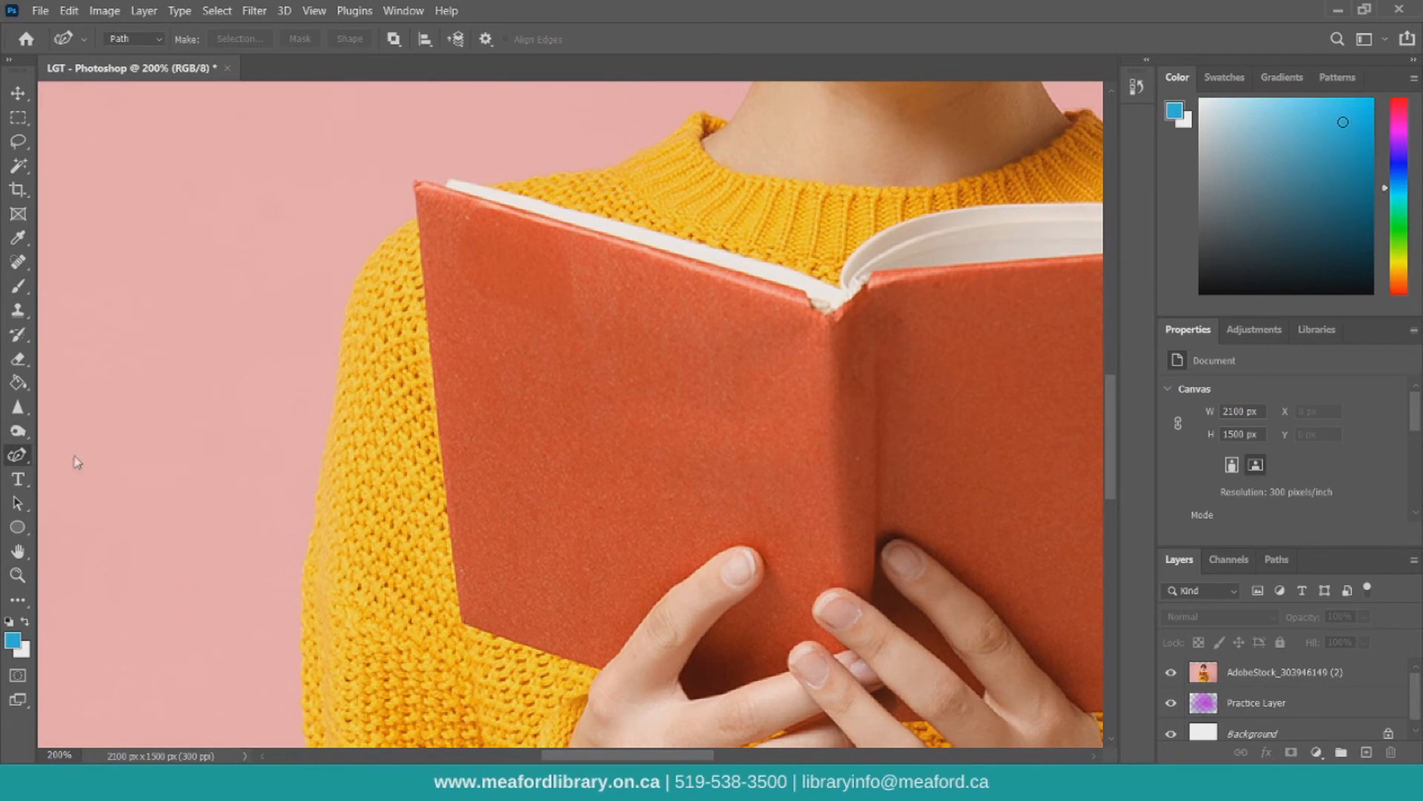
Trace a closed Pen path around the left half of the book, following the fingers, the spine and the page edge
click(416, 181)
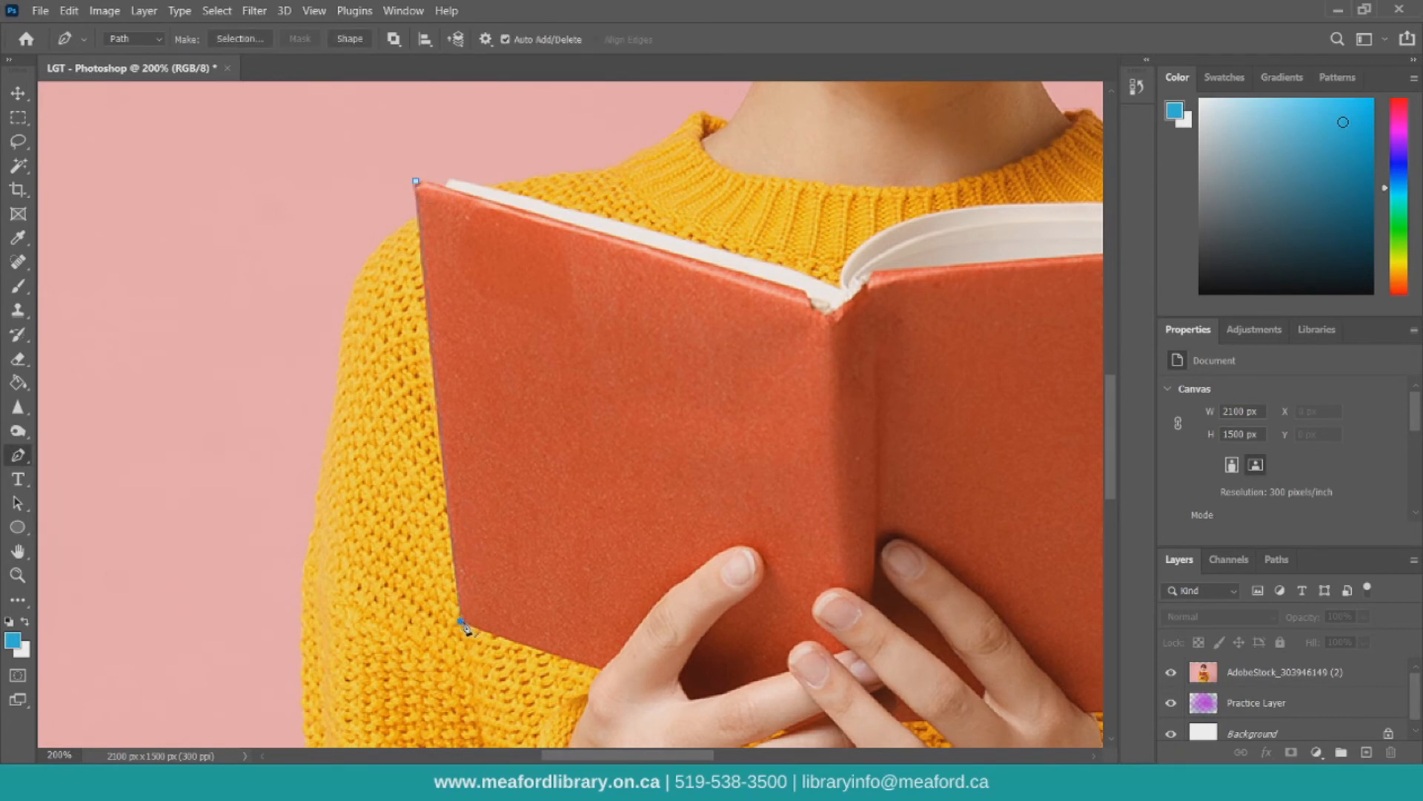
click(599, 665)
click(686, 659)
click(690, 694)
drag(809, 643, 823, 644)
drag(833, 587, 862, 588)
drag(834, 312, 842, 287)
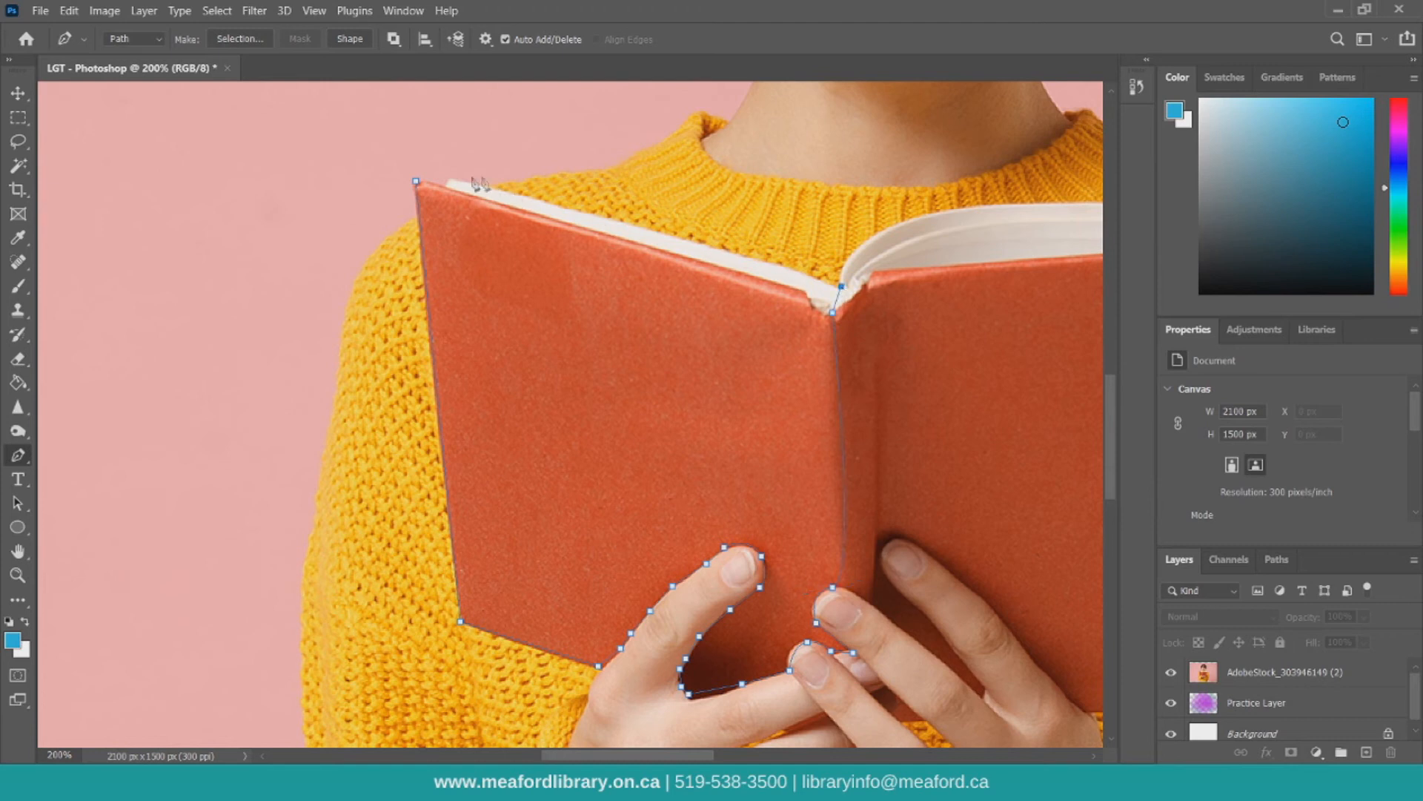
click(452, 179)
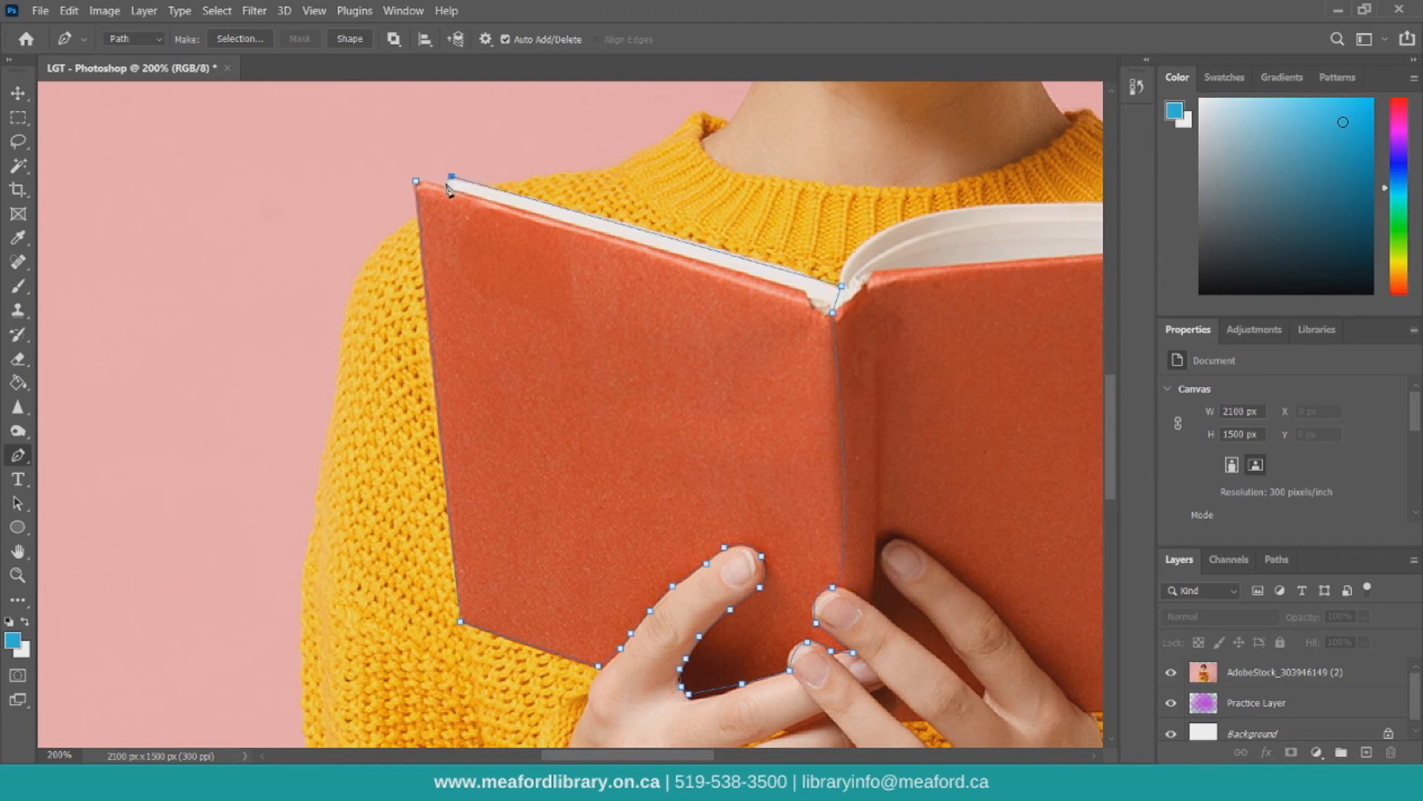
click(417, 181)
key(ctrl+minus)
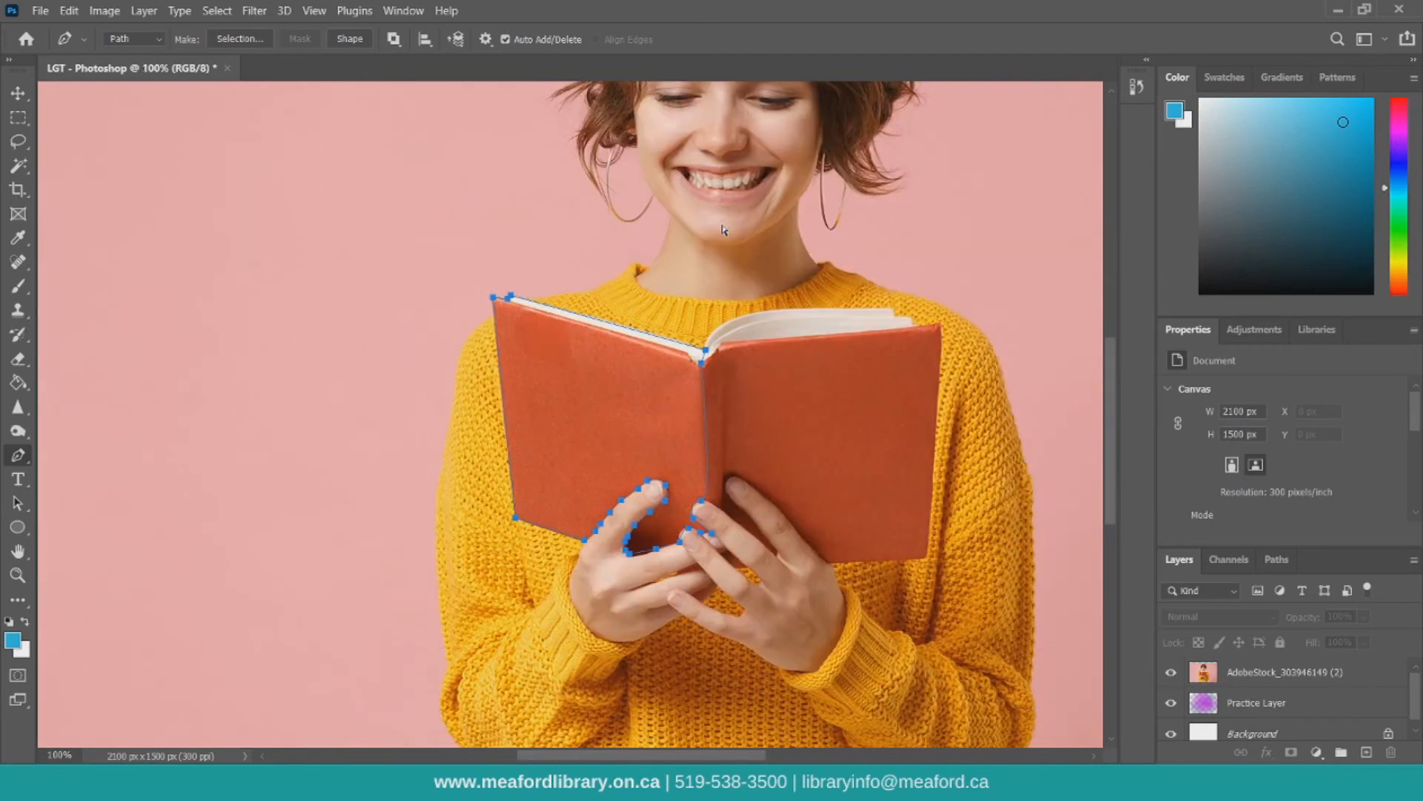
scroll(725, 232, down, 3)
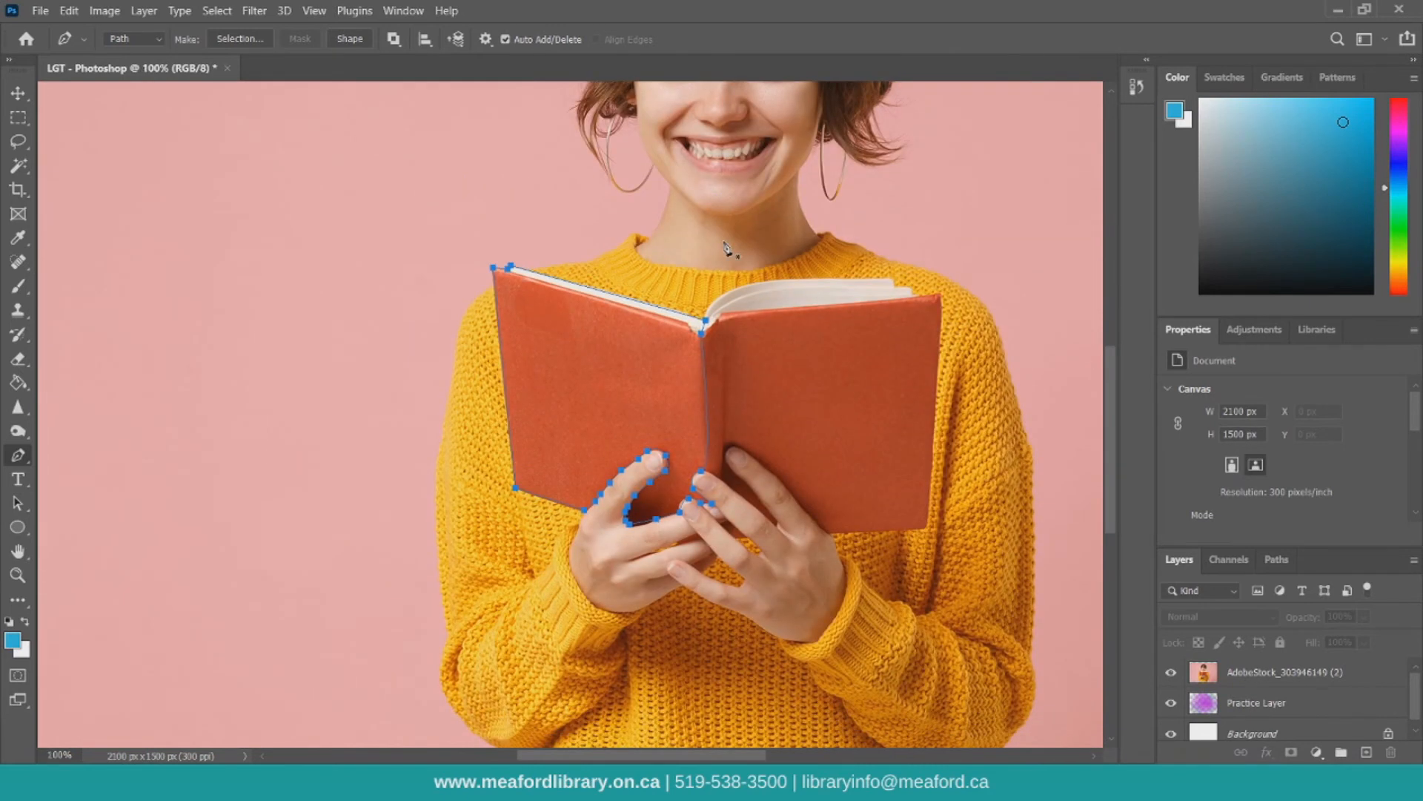
Display the work path in the list of paths and reshape its edge along the book's spine into a curve
click(1274, 562)
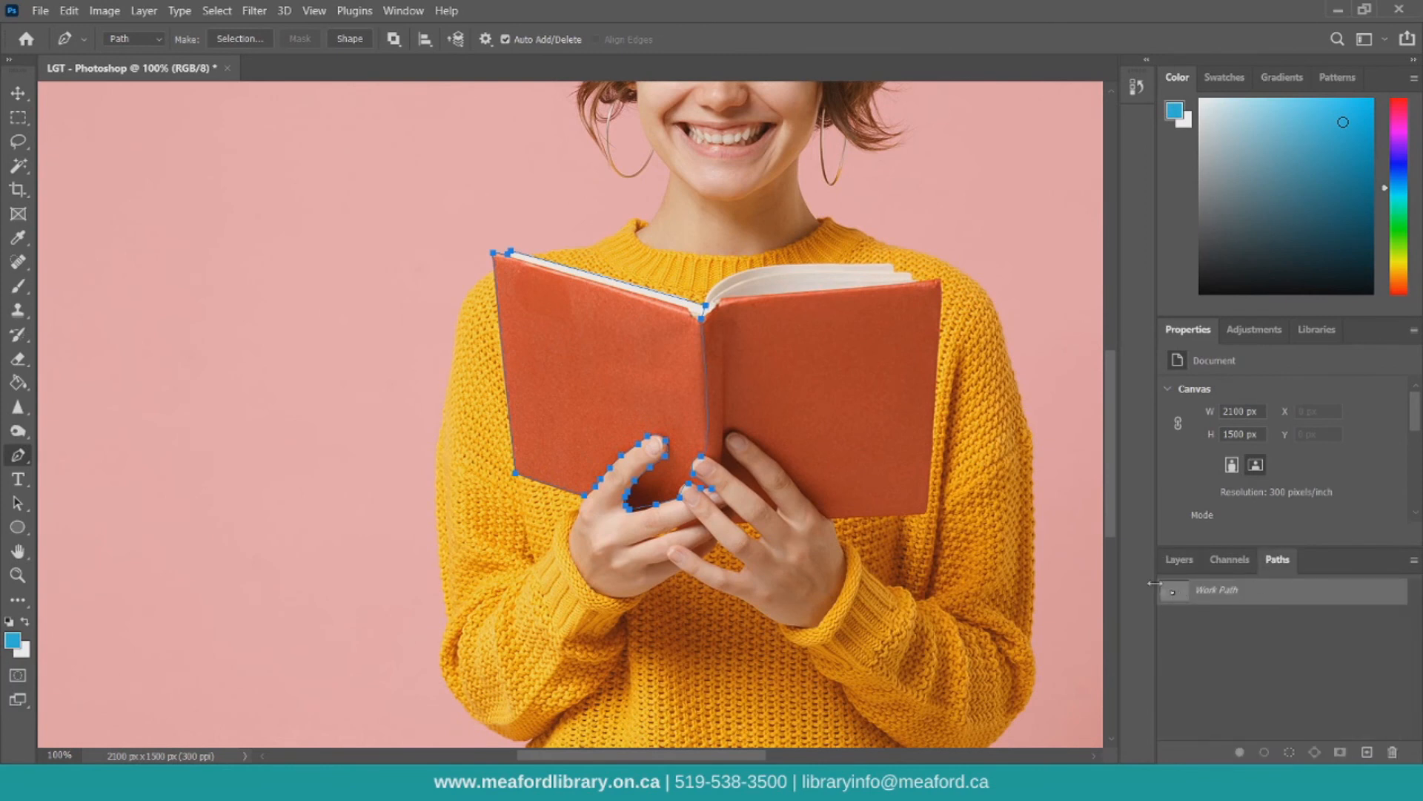
scroll(661, 398, up, 3)
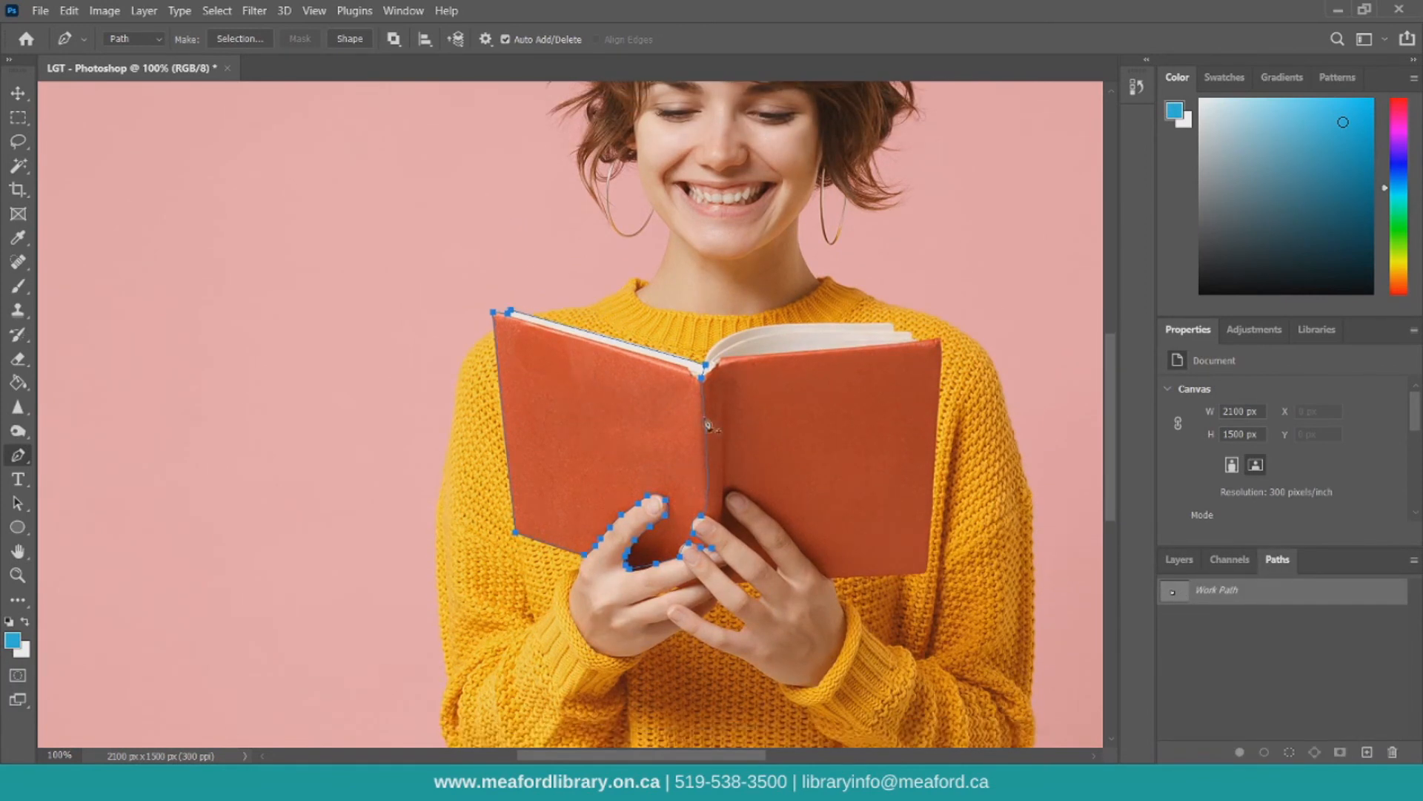
click(706, 440)
drag(712, 445, 720, 445)
click(705, 518)
Convert the work path into a new anti-aliased selection with a feather radius of 0 pixels
right_click(1222, 593)
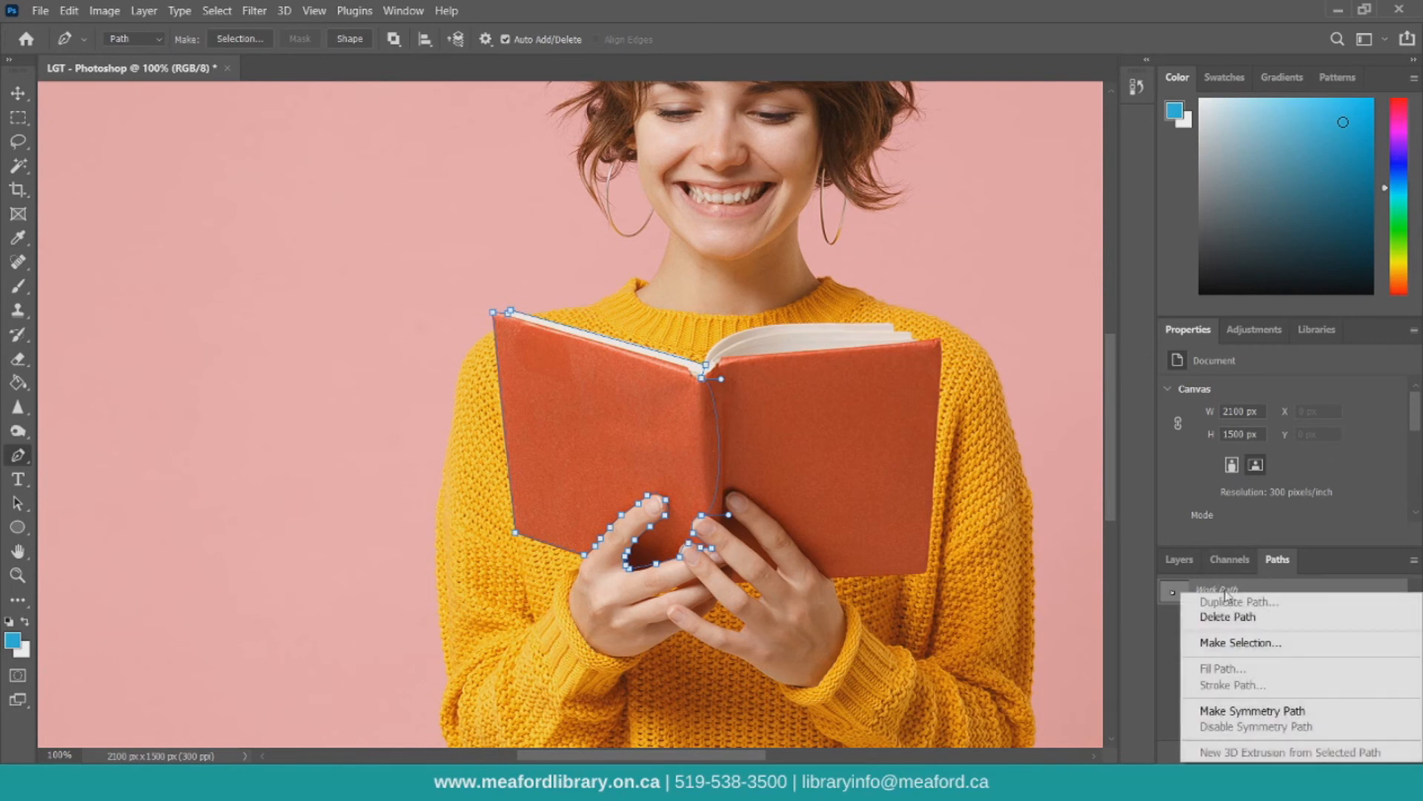
click(1238, 644)
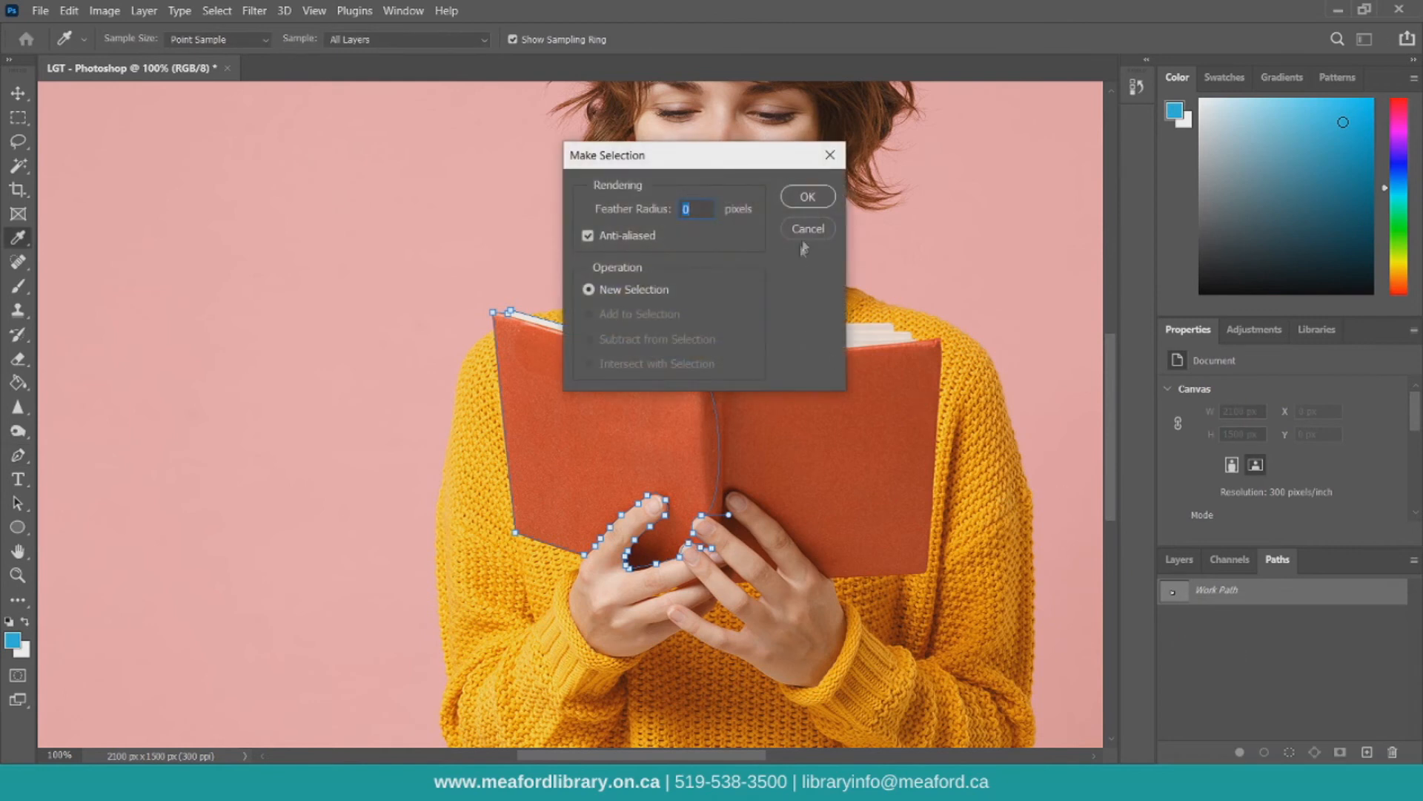
click(816, 200)
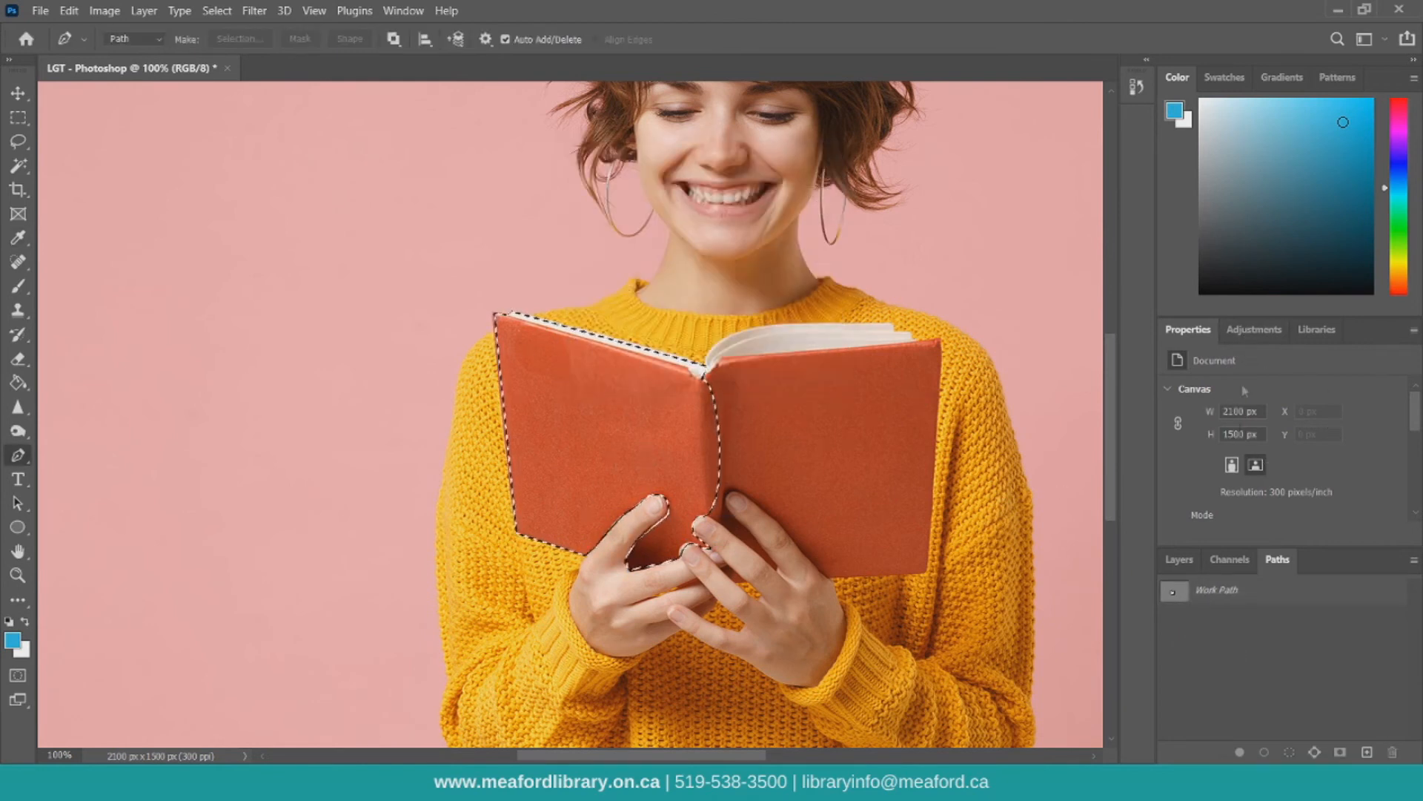
click(1180, 562)
click(1275, 672)
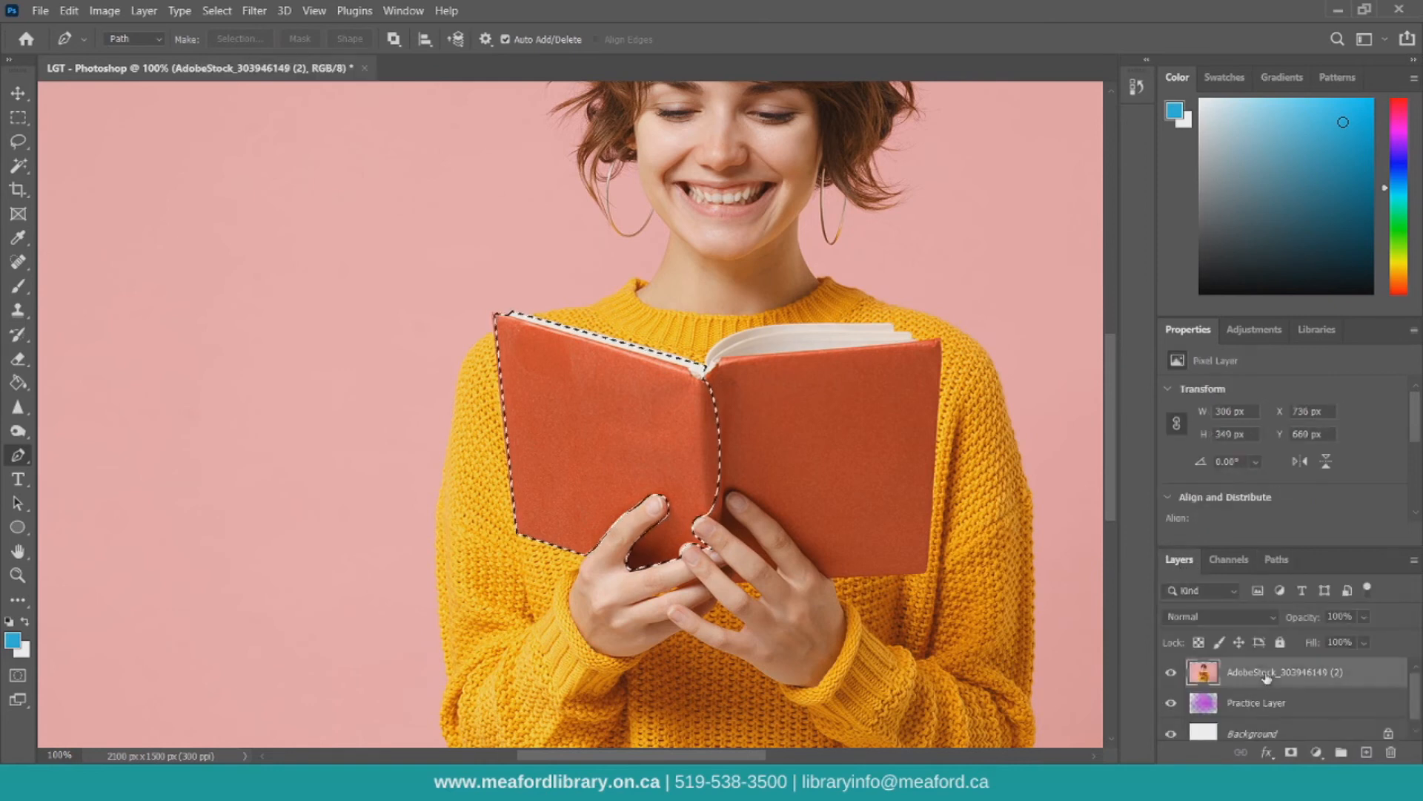
key(Delete)
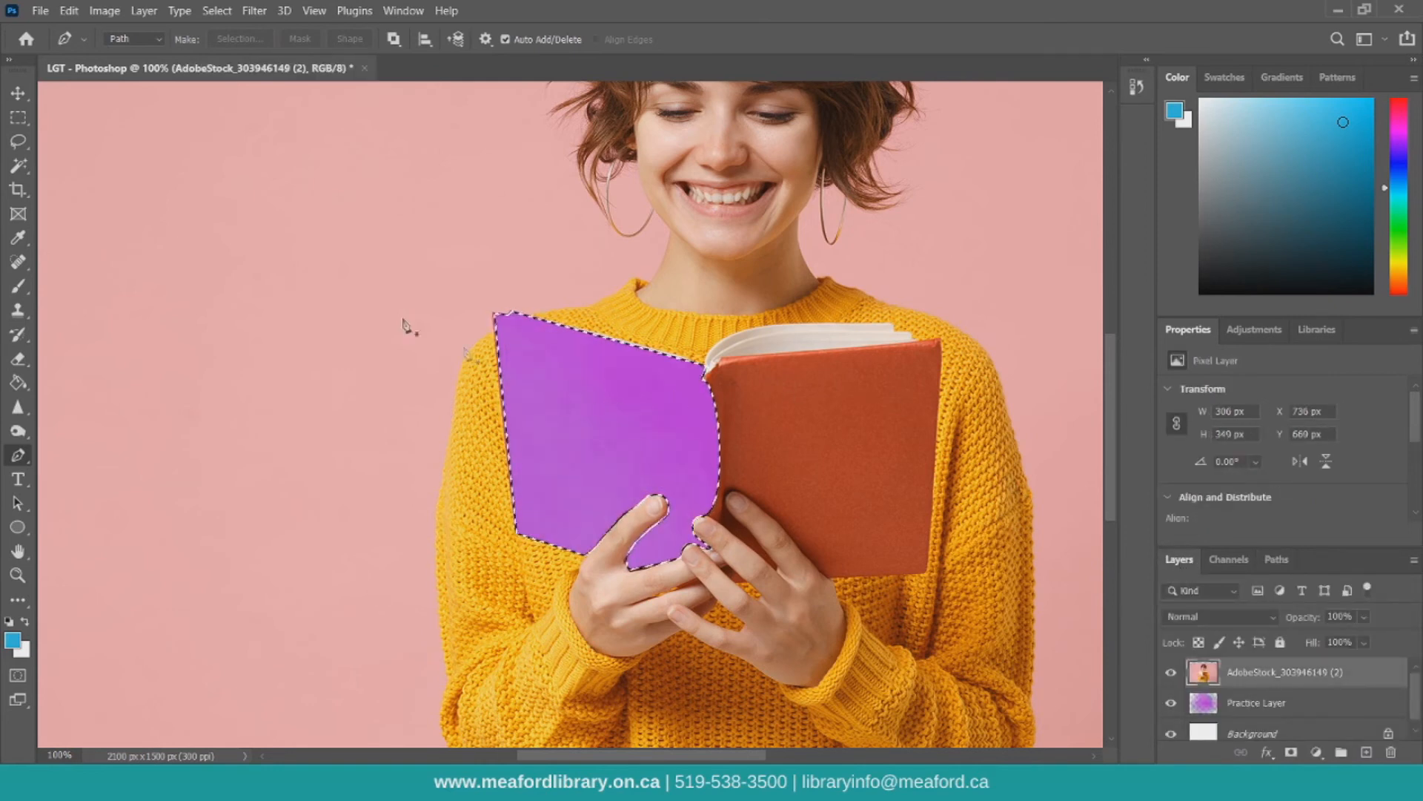
click(18, 142)
key(ctrl+d)
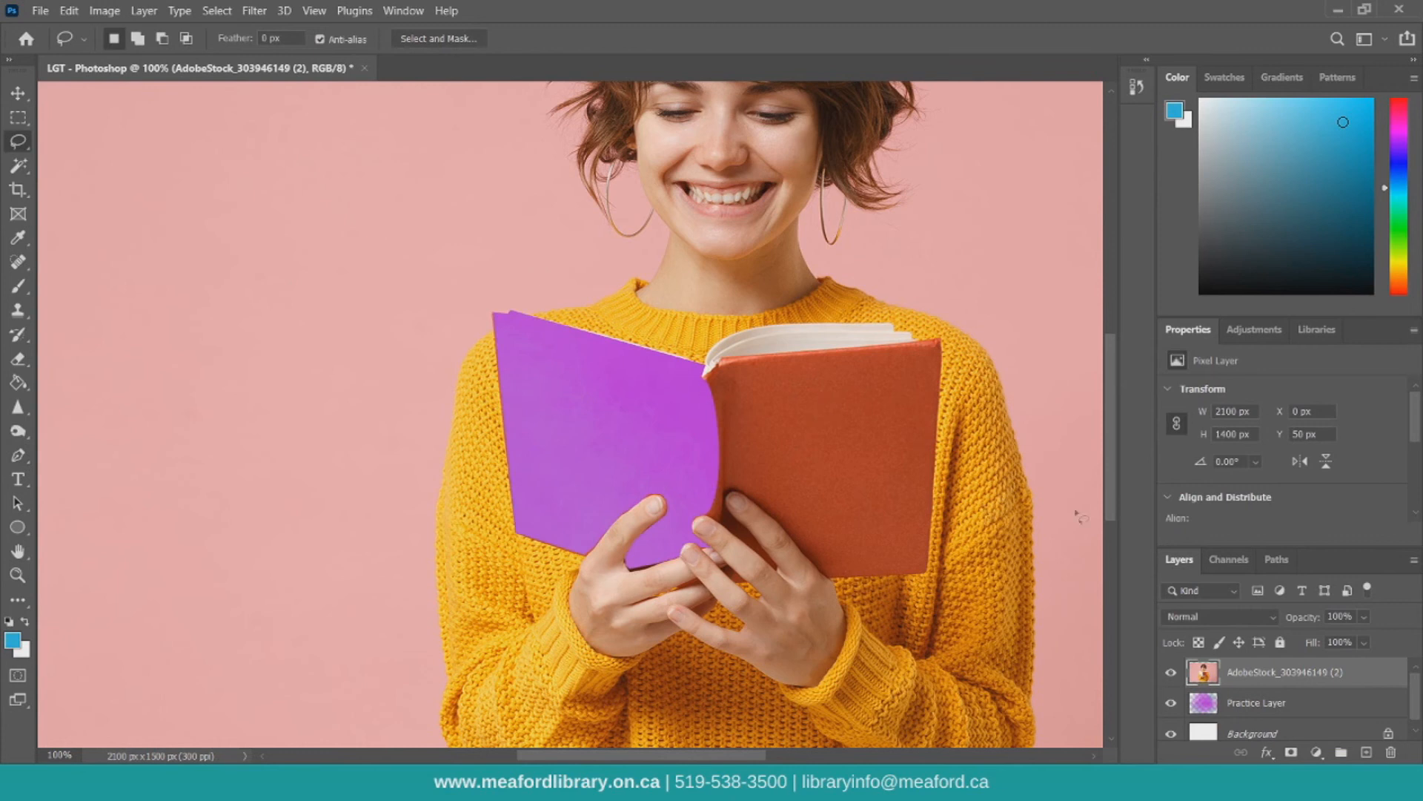
Toggle the visibility of the Practice Layer and the photo layer to examine what shows through the book cut-out
click(1171, 704)
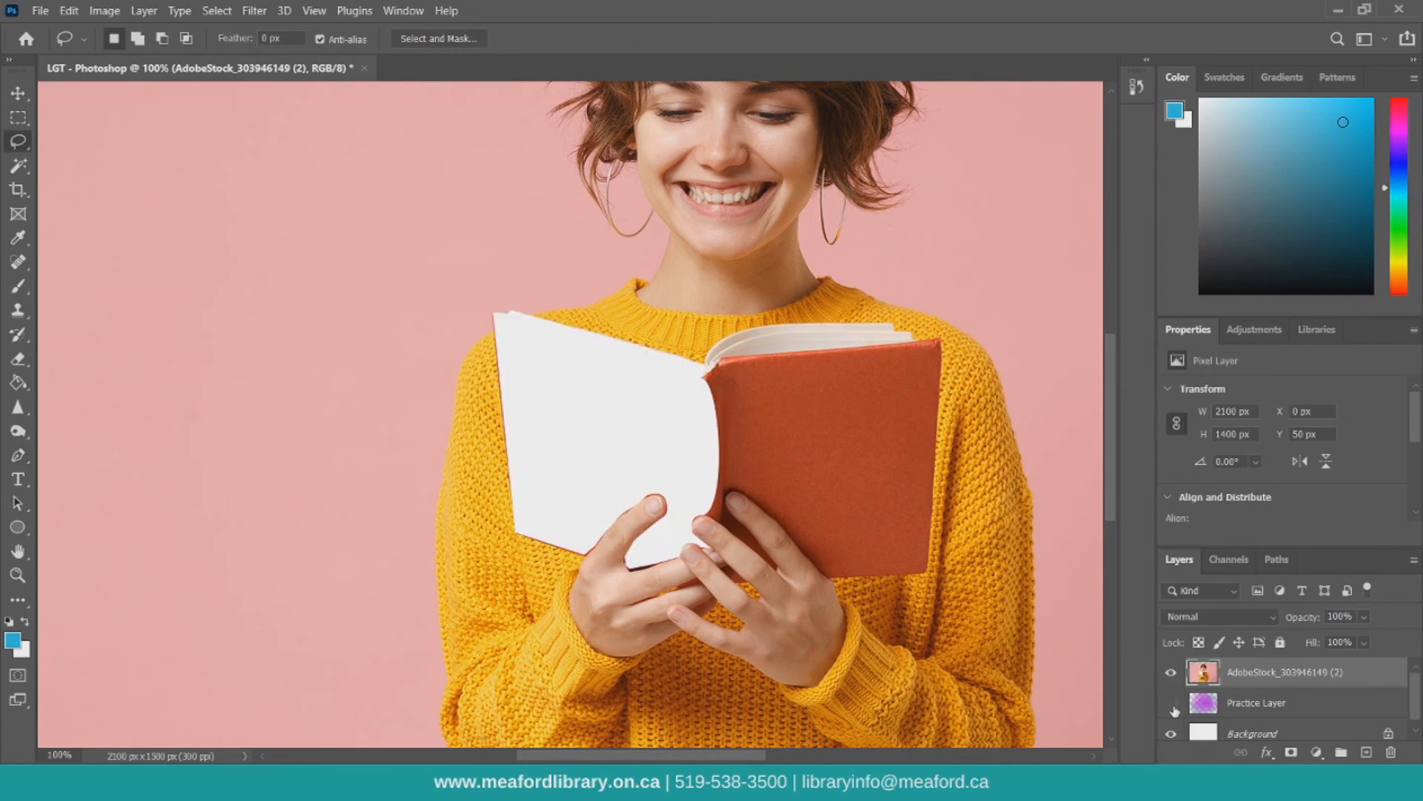
click(1171, 704)
click(1210, 704)
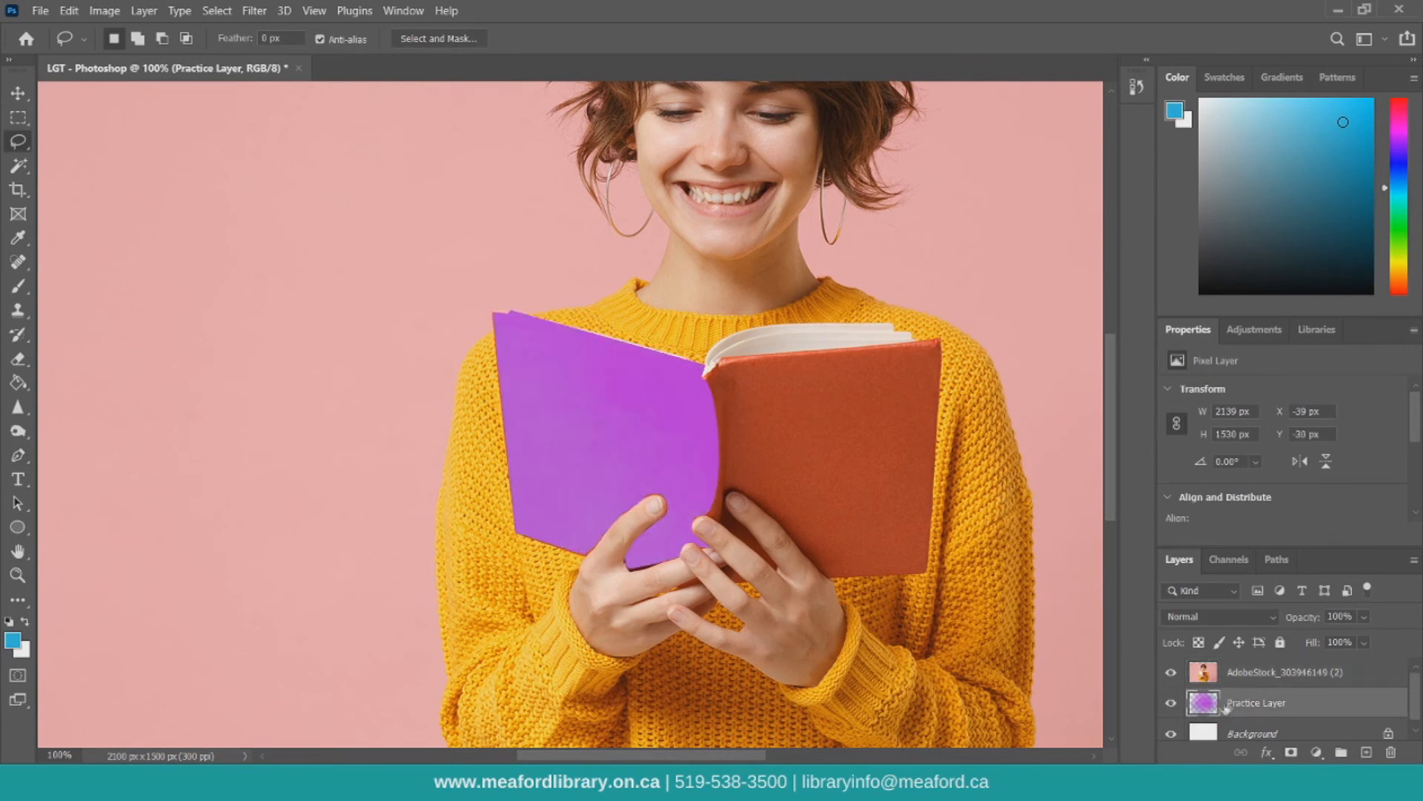
click(1172, 672)
click(1171, 672)
scroll(997, 627, down, 1)
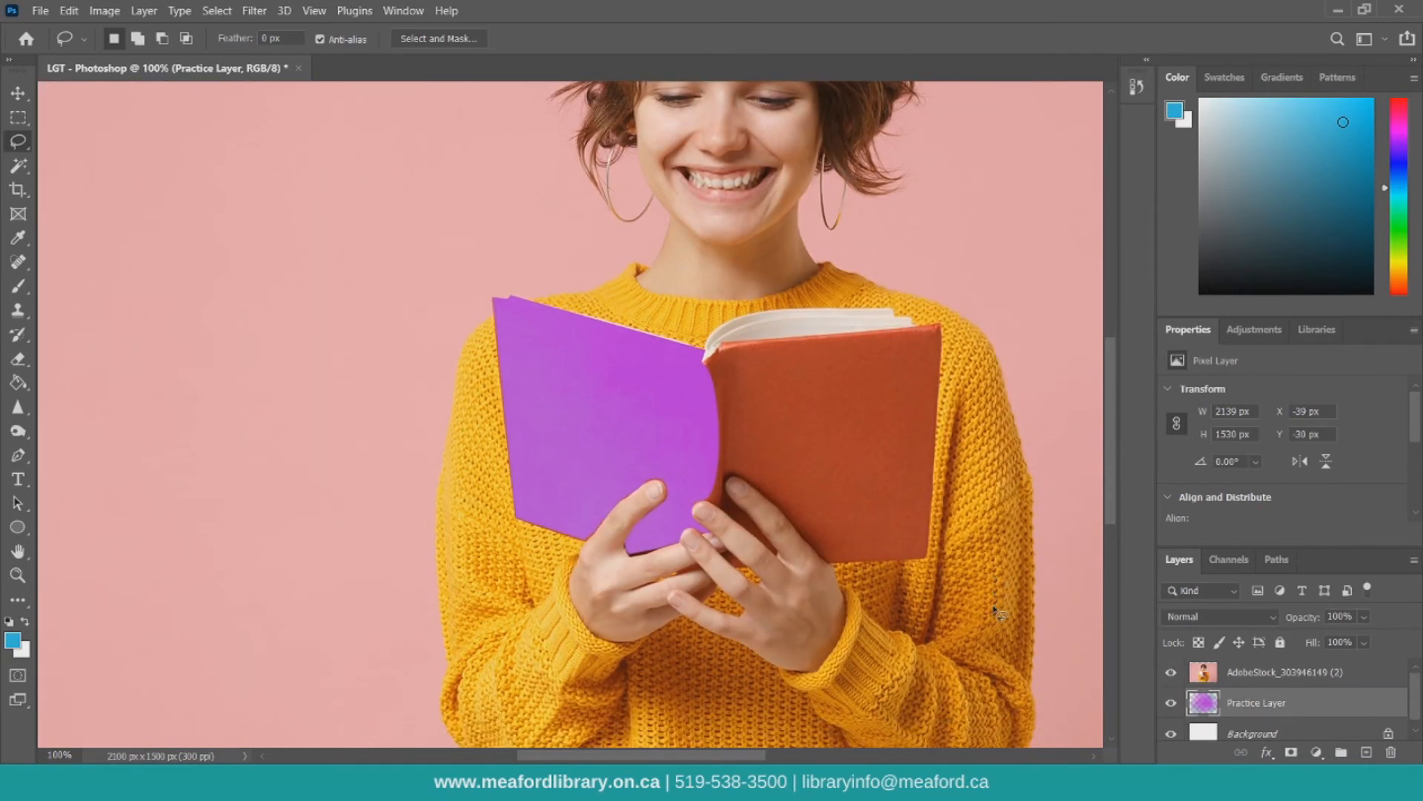
Undo the layer visibility changes and the removal of the book cover, and return to the whole photo at 50%
key(ctrl+z)
key(ctrl+z)
key(ctrl+z)
key(ctrl+z)
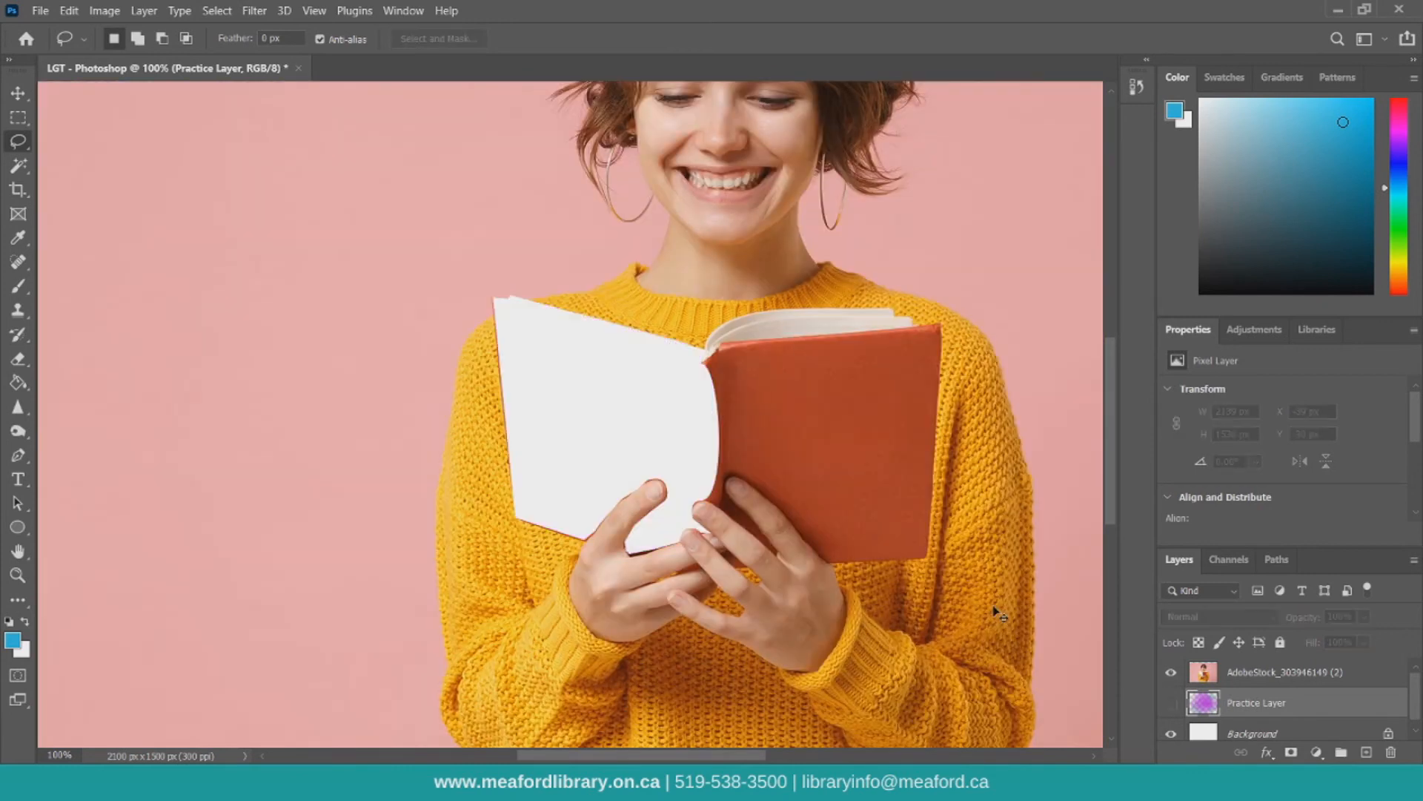
key(ctrl+z)
key(ctrl+z)
key(ctrl+z)
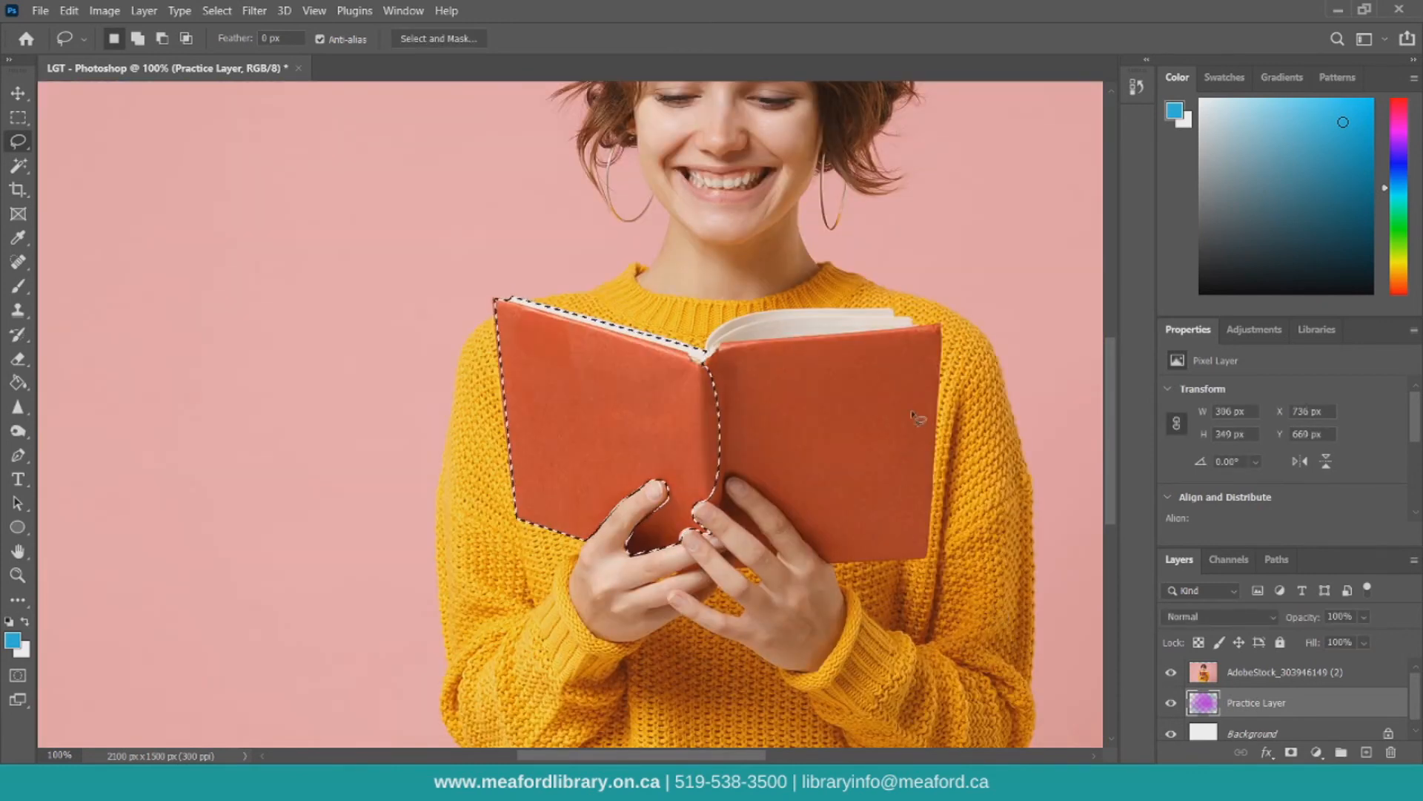
key(ctrl+minus)
key(ctrl+minus)
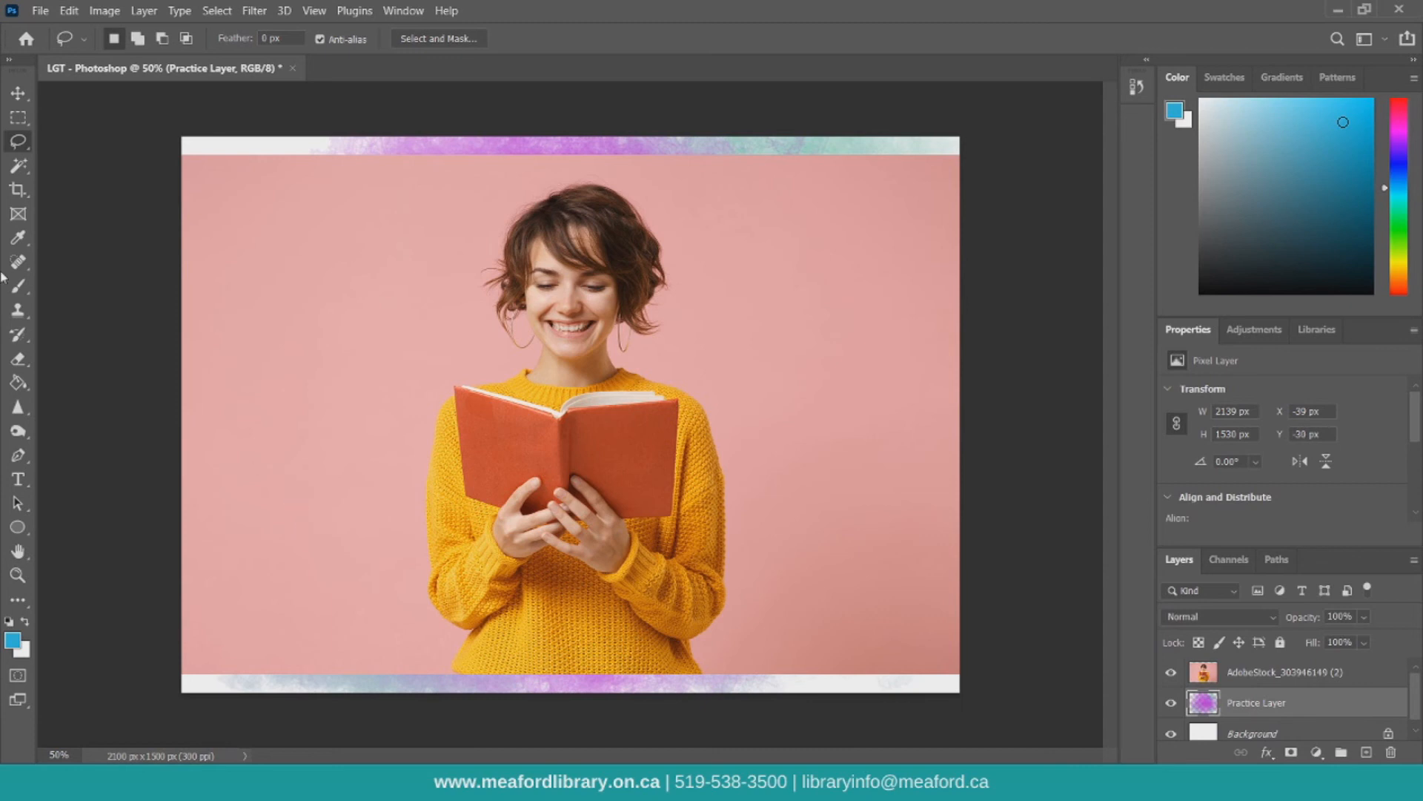
click(19, 361)
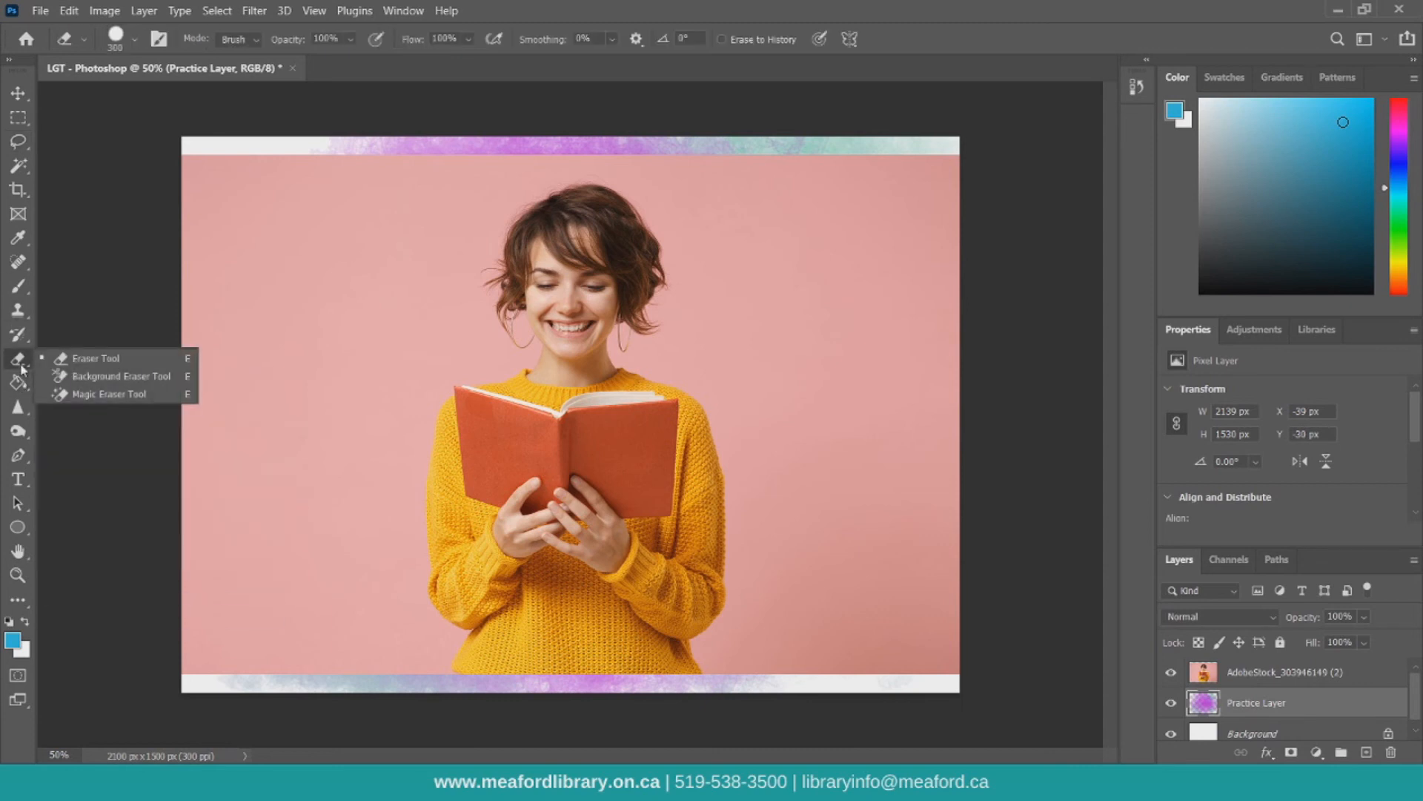
click(103, 376)
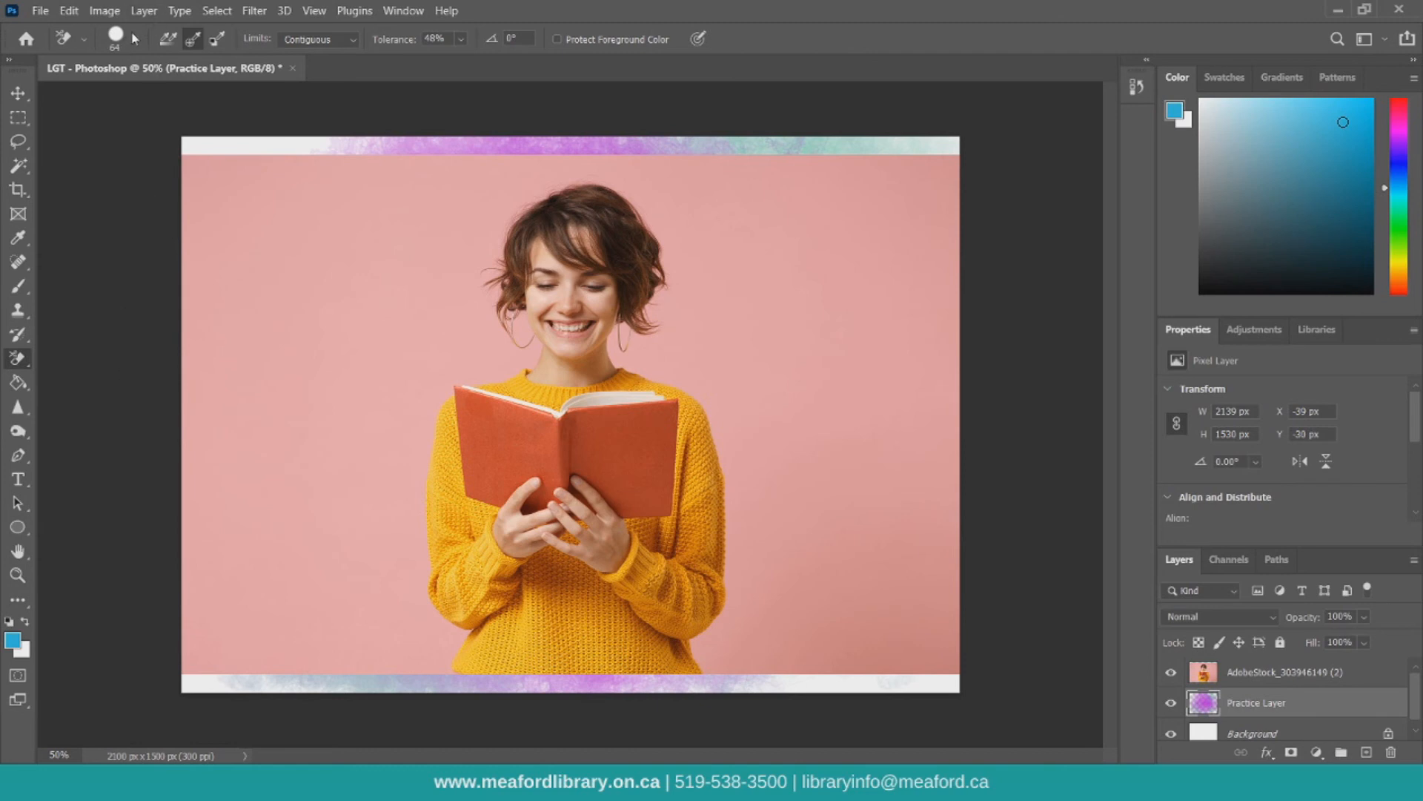
click(166, 45)
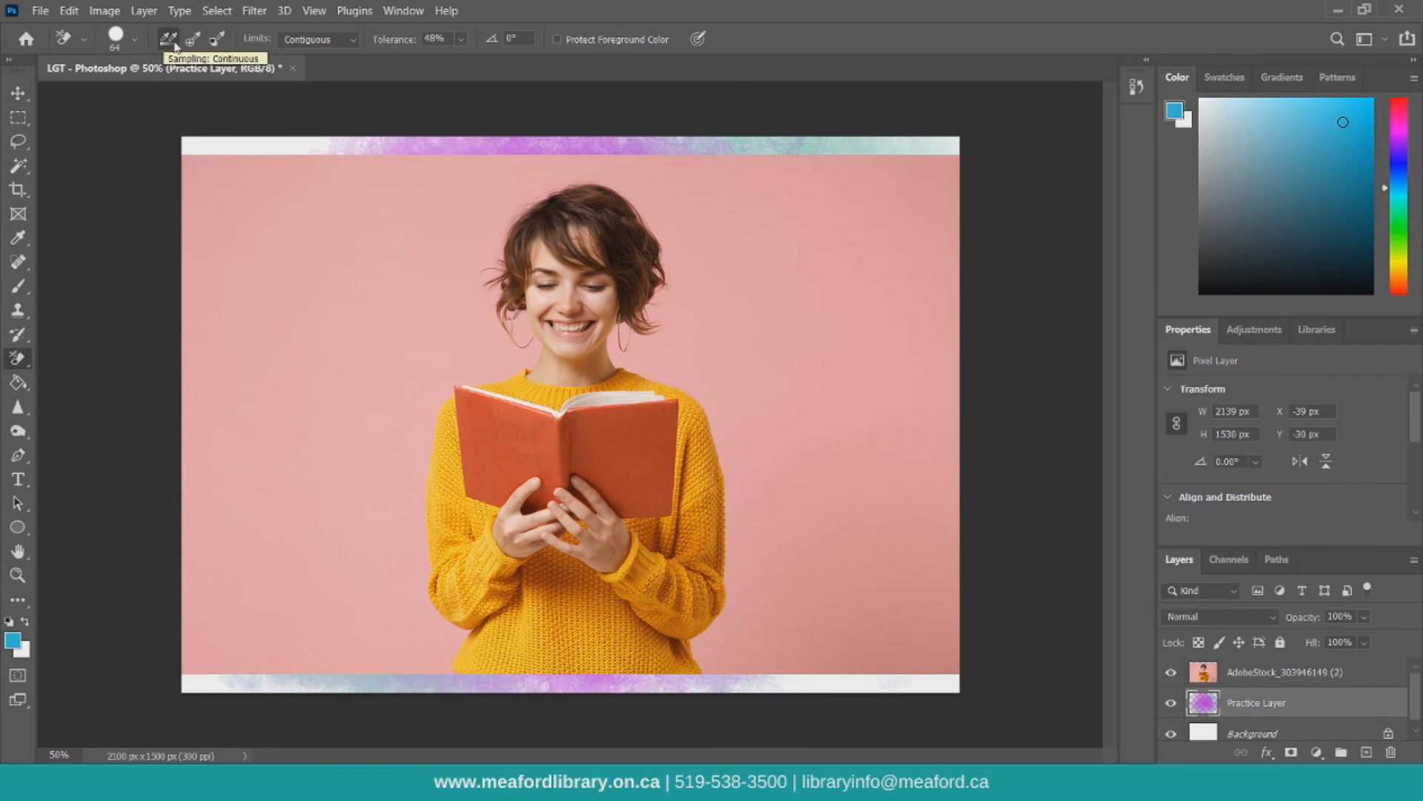
key(bracketright)
key(bracketright)
key(bracketright)
key(bracketright)
key(bracketright)
key(bracketright)
key(bracketright)
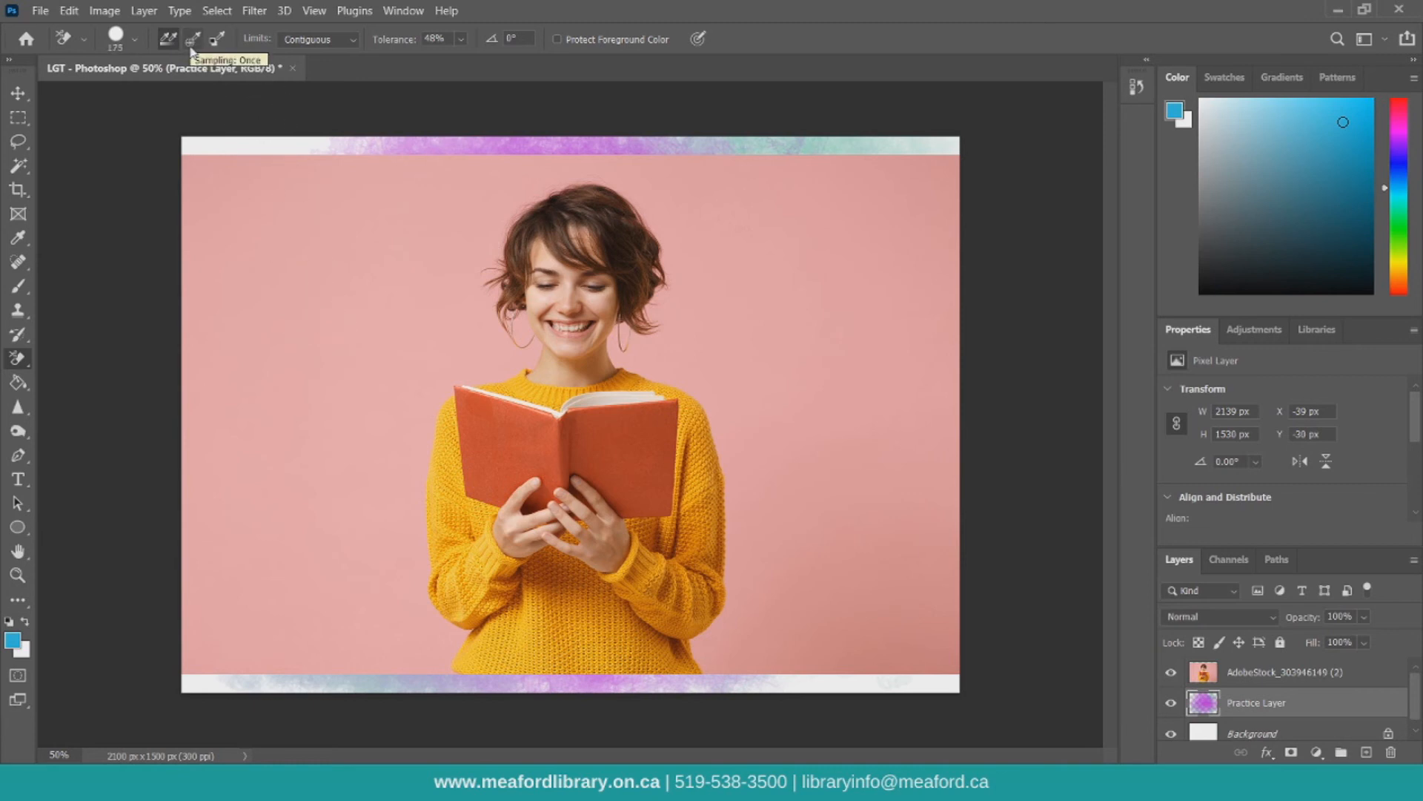
click(192, 40)
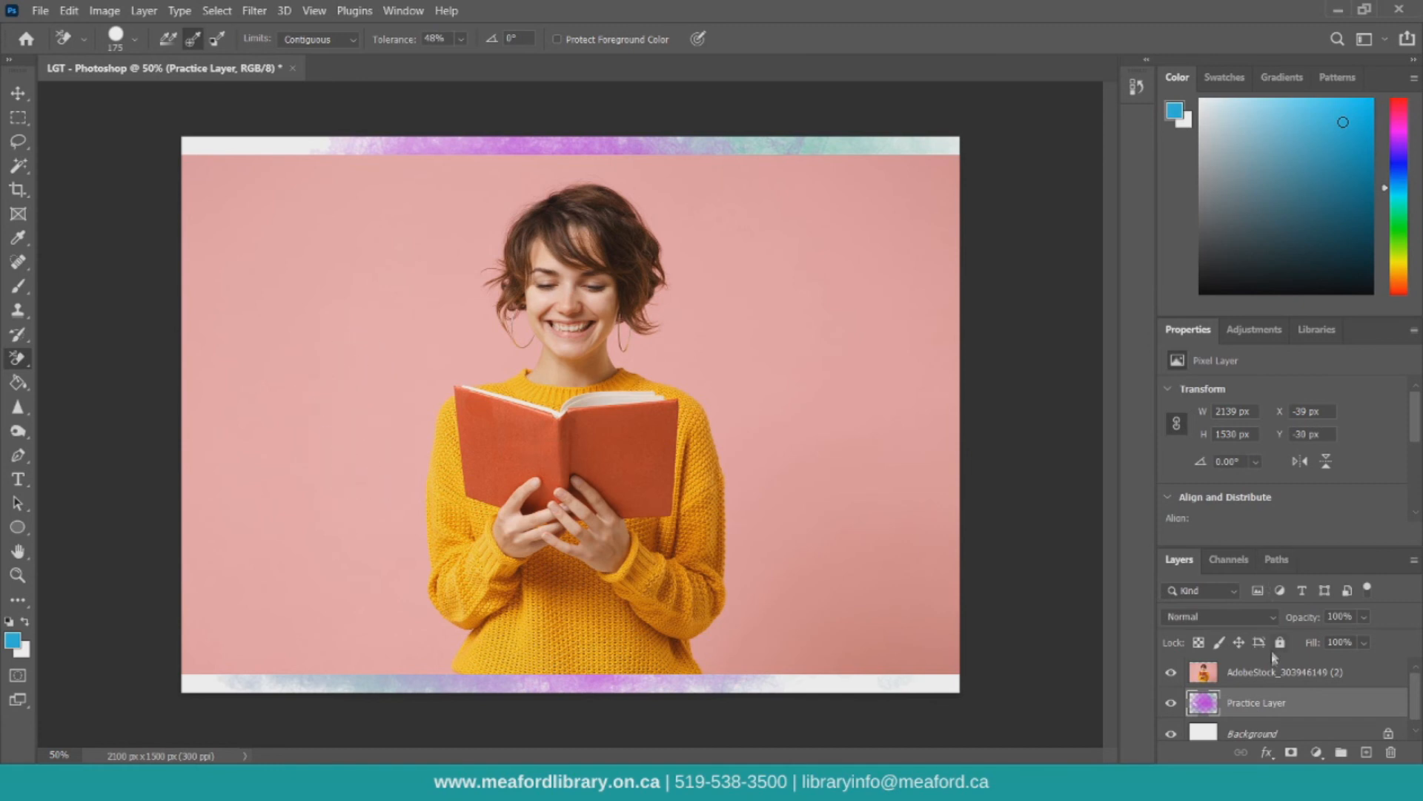
click(1261, 675)
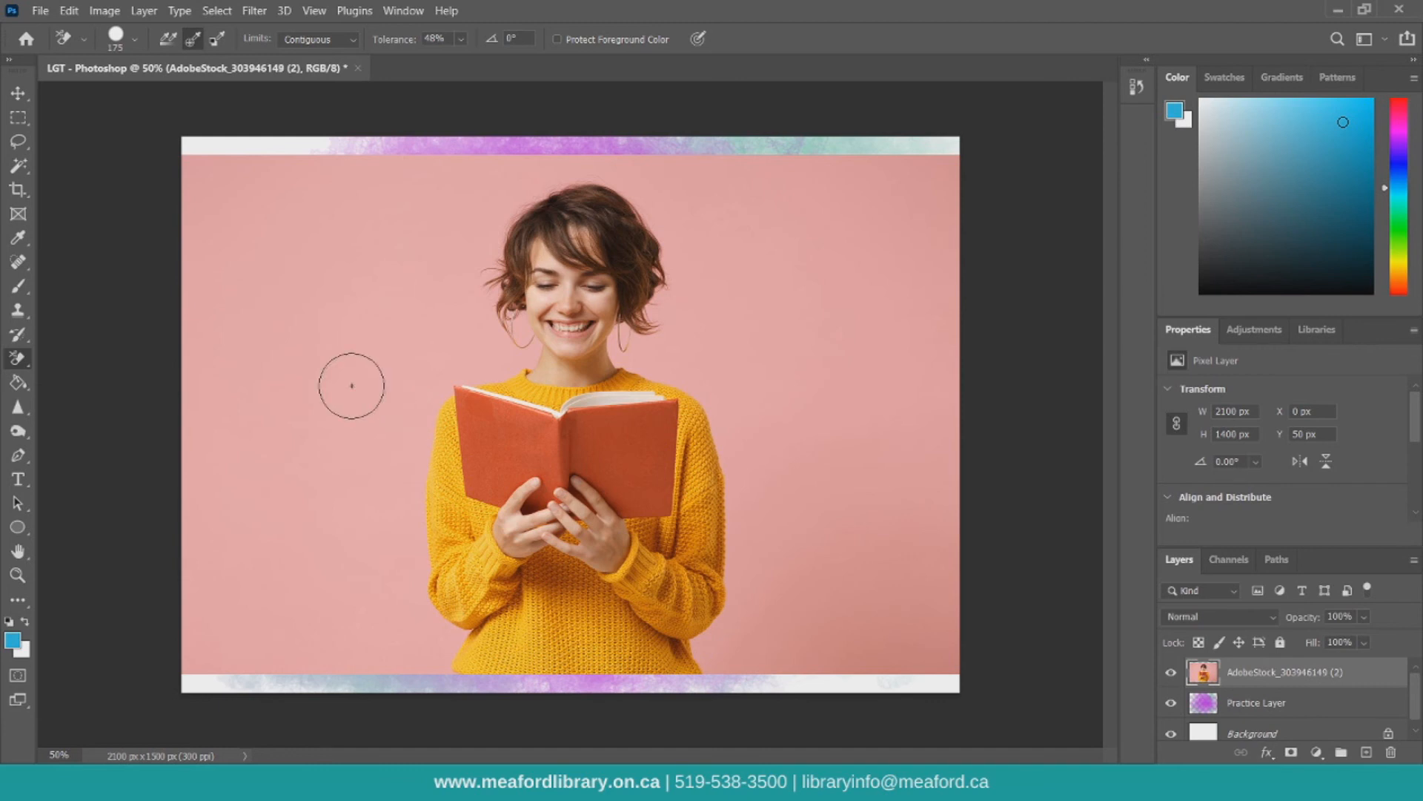
Try erasing the pink backdrop from the left of the woman across to her chin at 48% tolerance and examine the edge
click(351, 384)
click(378, 408)
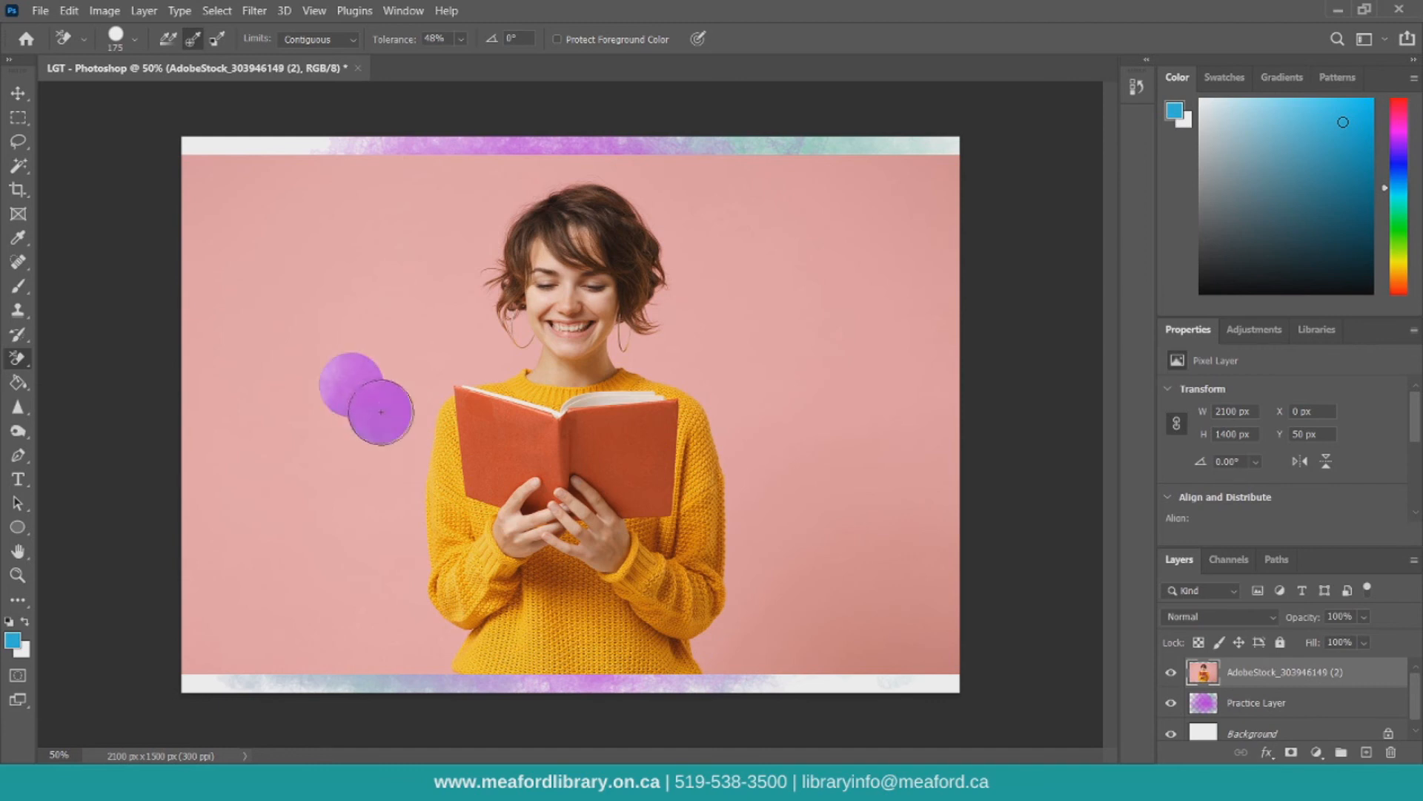
click(406, 439)
click(442, 389)
click(454, 375)
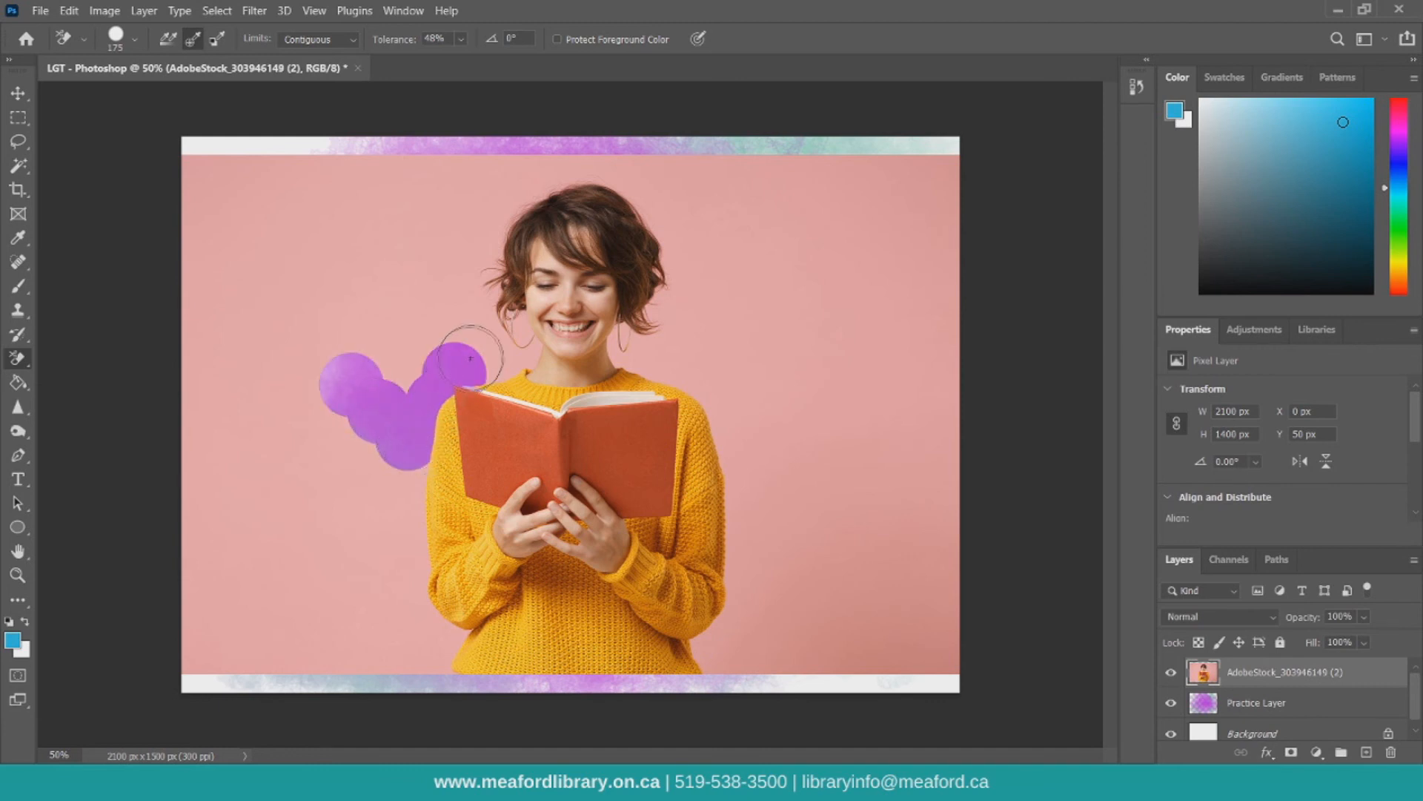
click(482, 353)
click(510, 348)
click(536, 343)
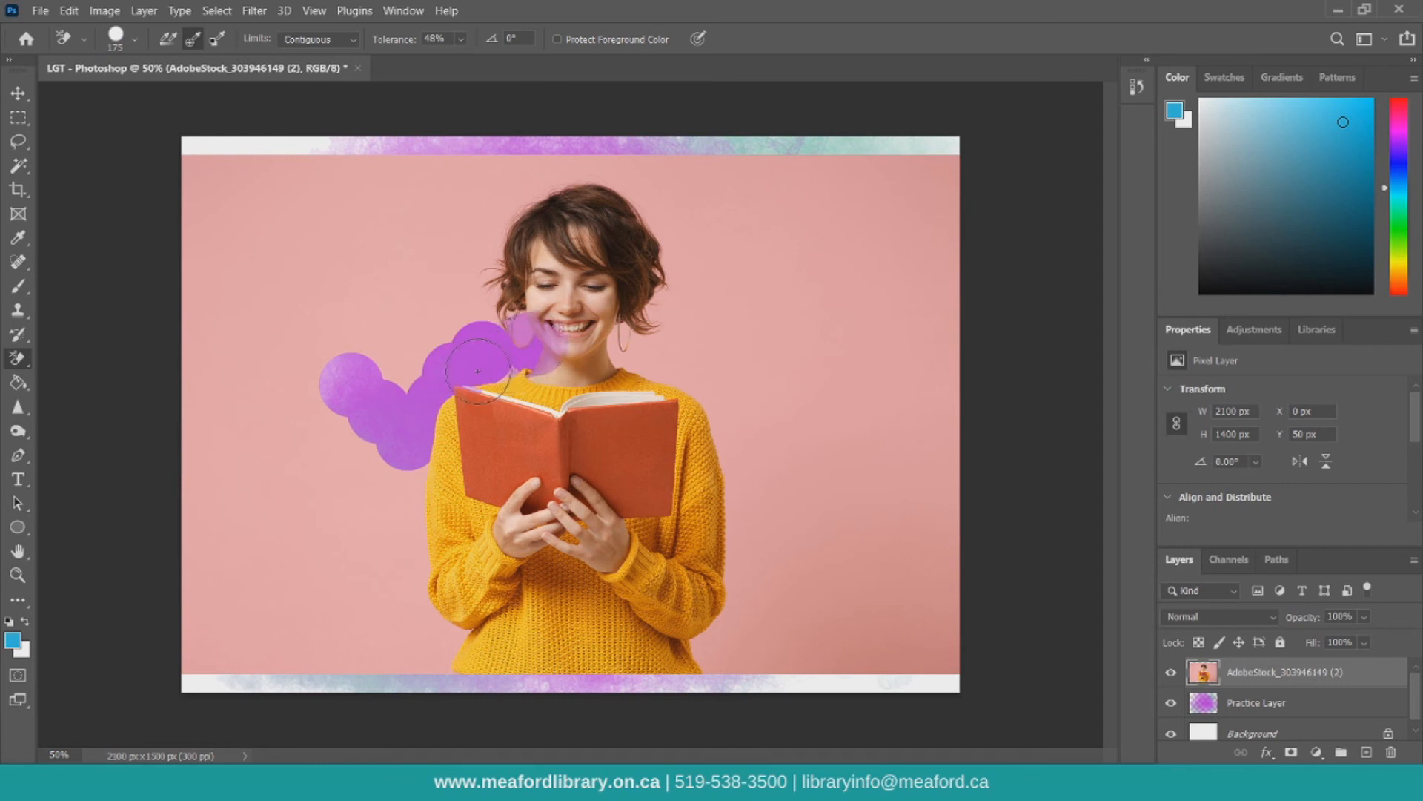
key(ctrl+plus)
key(ctrl+plus)
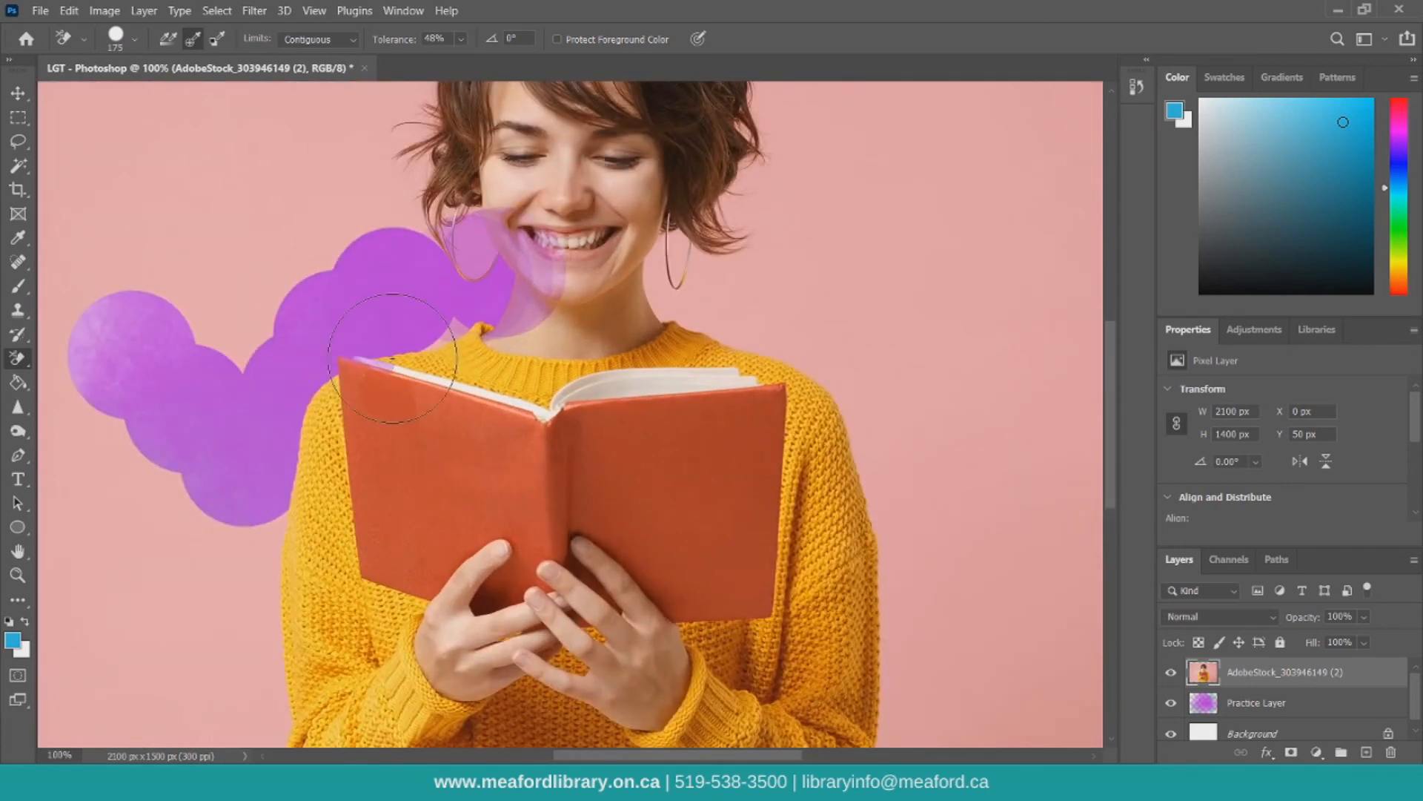
scroll(391, 358, up, 2)
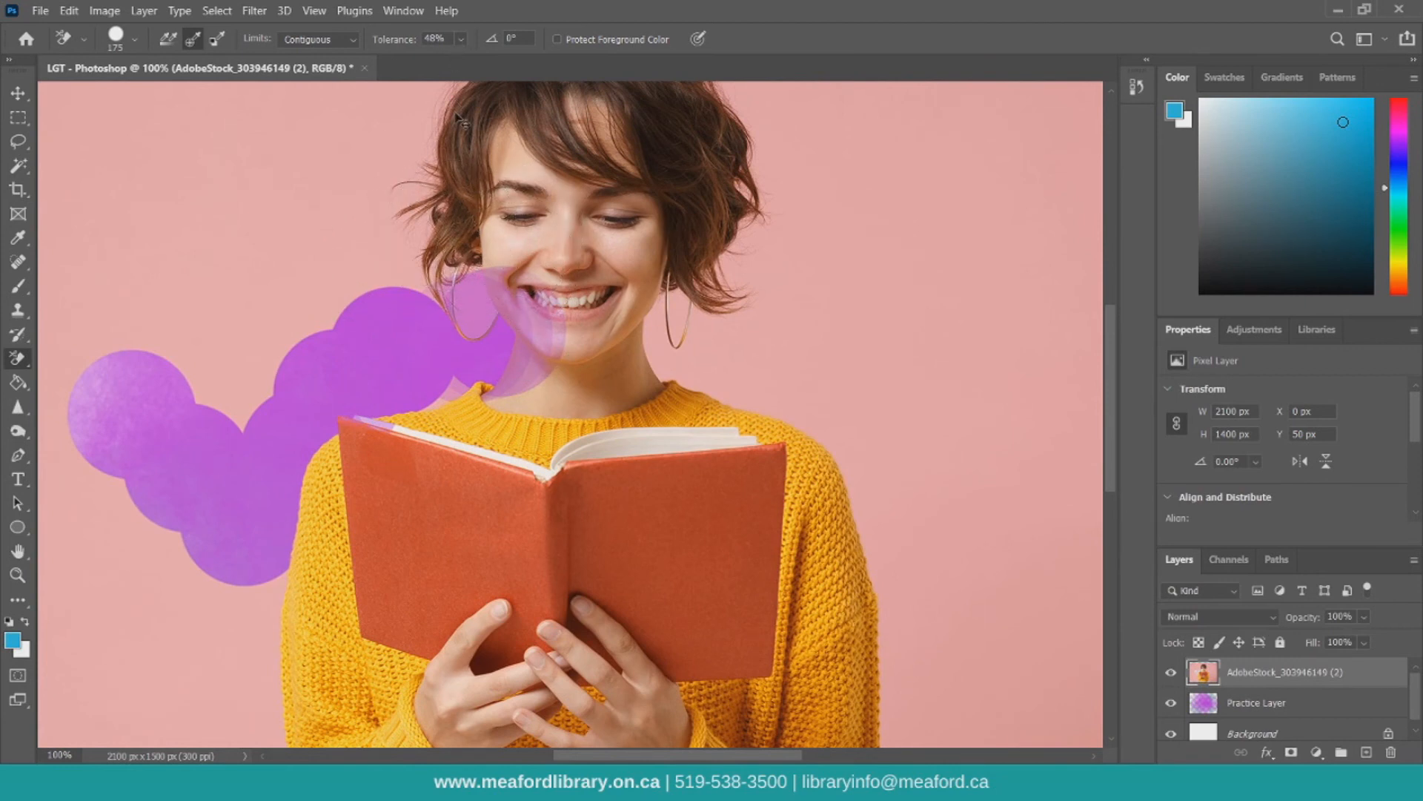
Undo the erasing of the pink backdrop and hide the Practice Layer
key(ctrl+z)
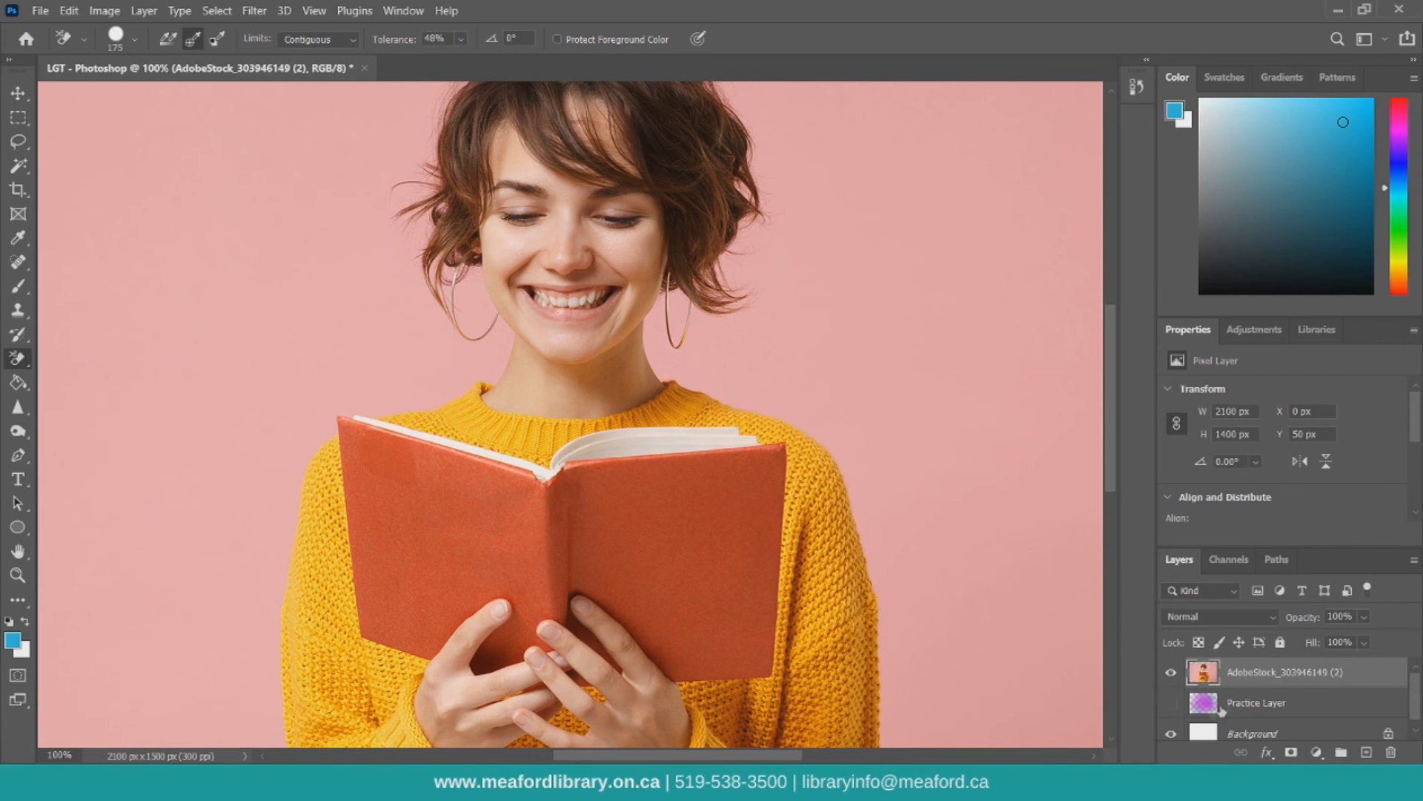
mouse_move(178, 369)
mouse_down()
mouse_move(260, 356)
mouse_move(401, 371)
mouse_up()
key(ctrl+z)
Try erasing the pink backdrop left of the woman with the Background Eraser at 4% tolerance, and undo it
click(460, 40)
drag(458, 63, 435, 60)
click(340, 298)
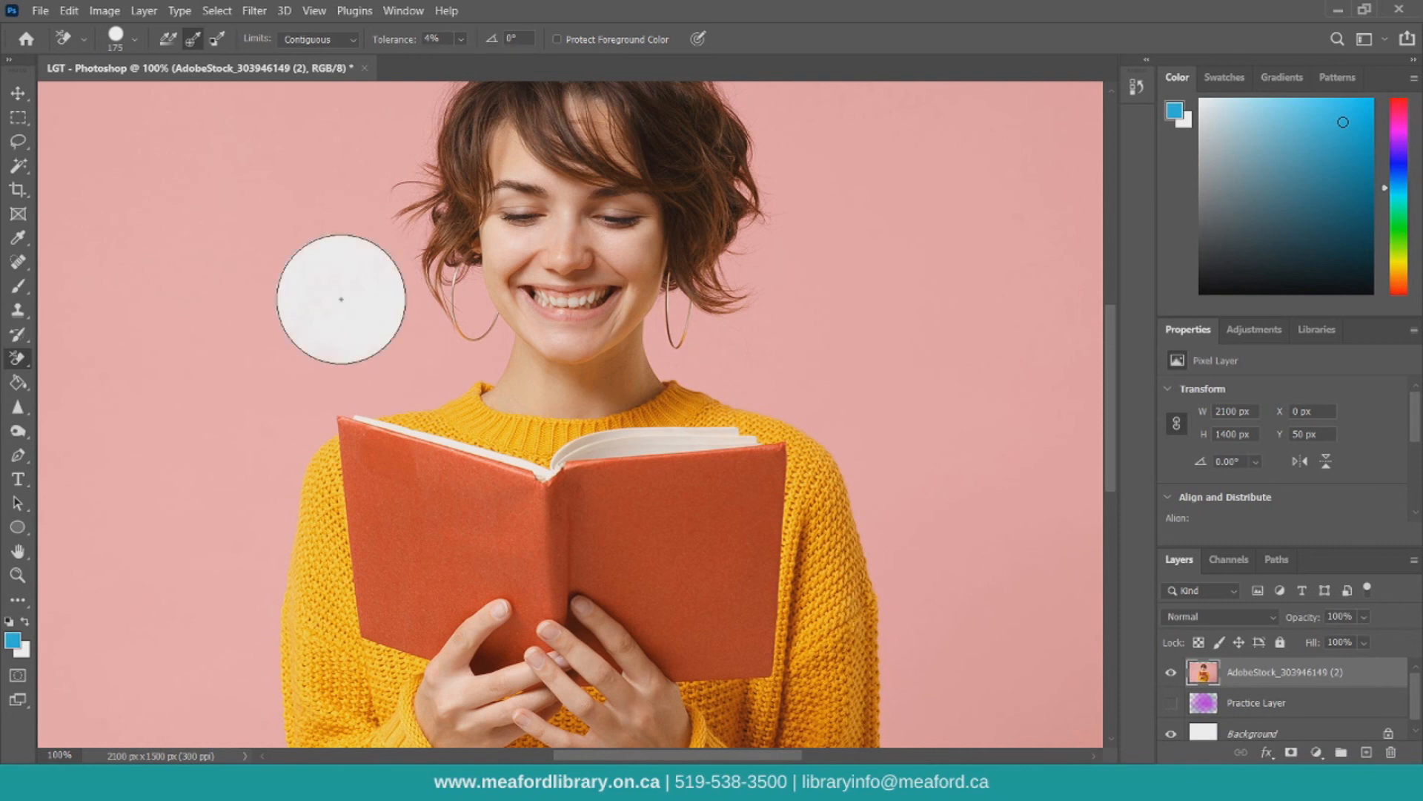
click(361, 361)
click(449, 348)
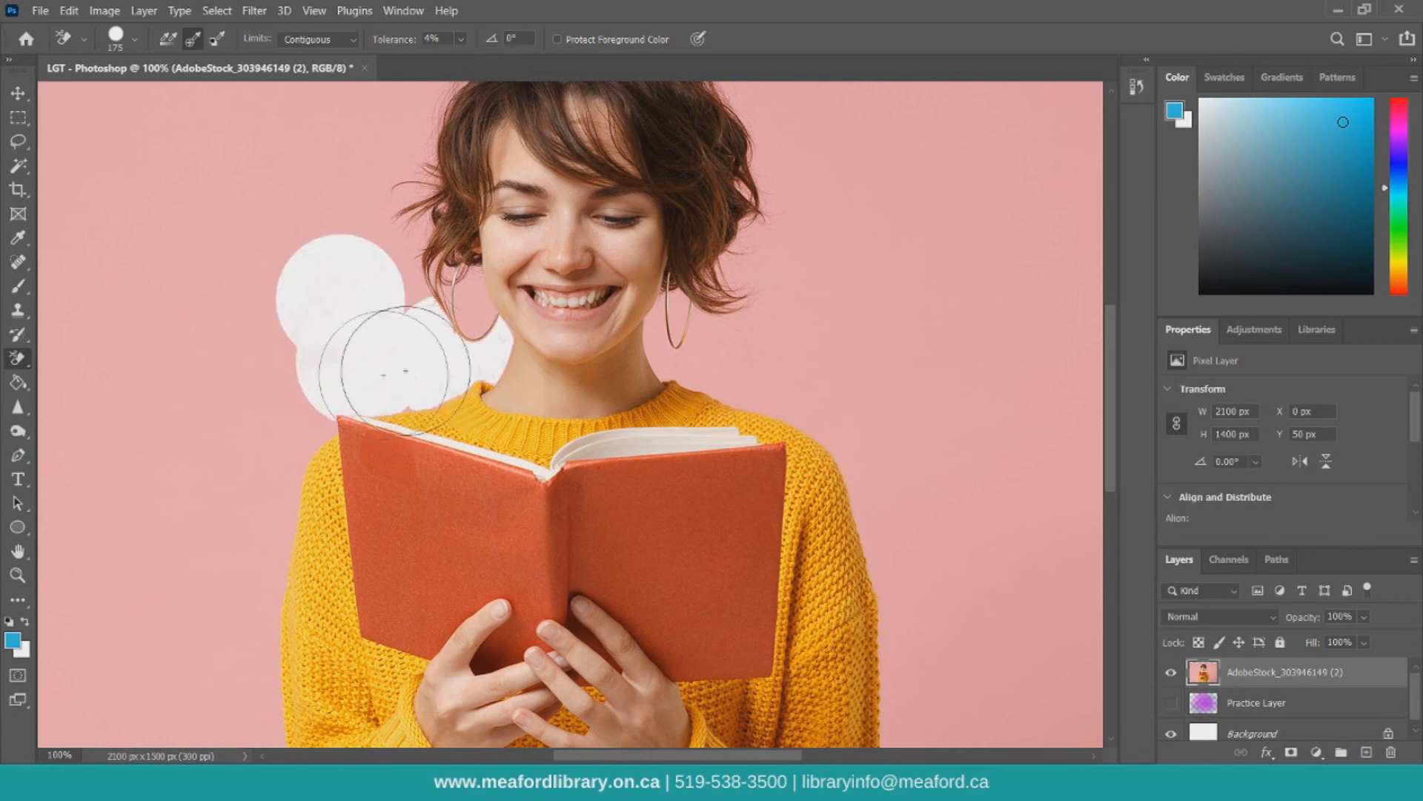
click(293, 379)
click(216, 435)
click(194, 527)
mouse_move(199, 593)
mouse_down()
mouse_move(269, 455)
mouse_move(275, 639)
mouse_up()
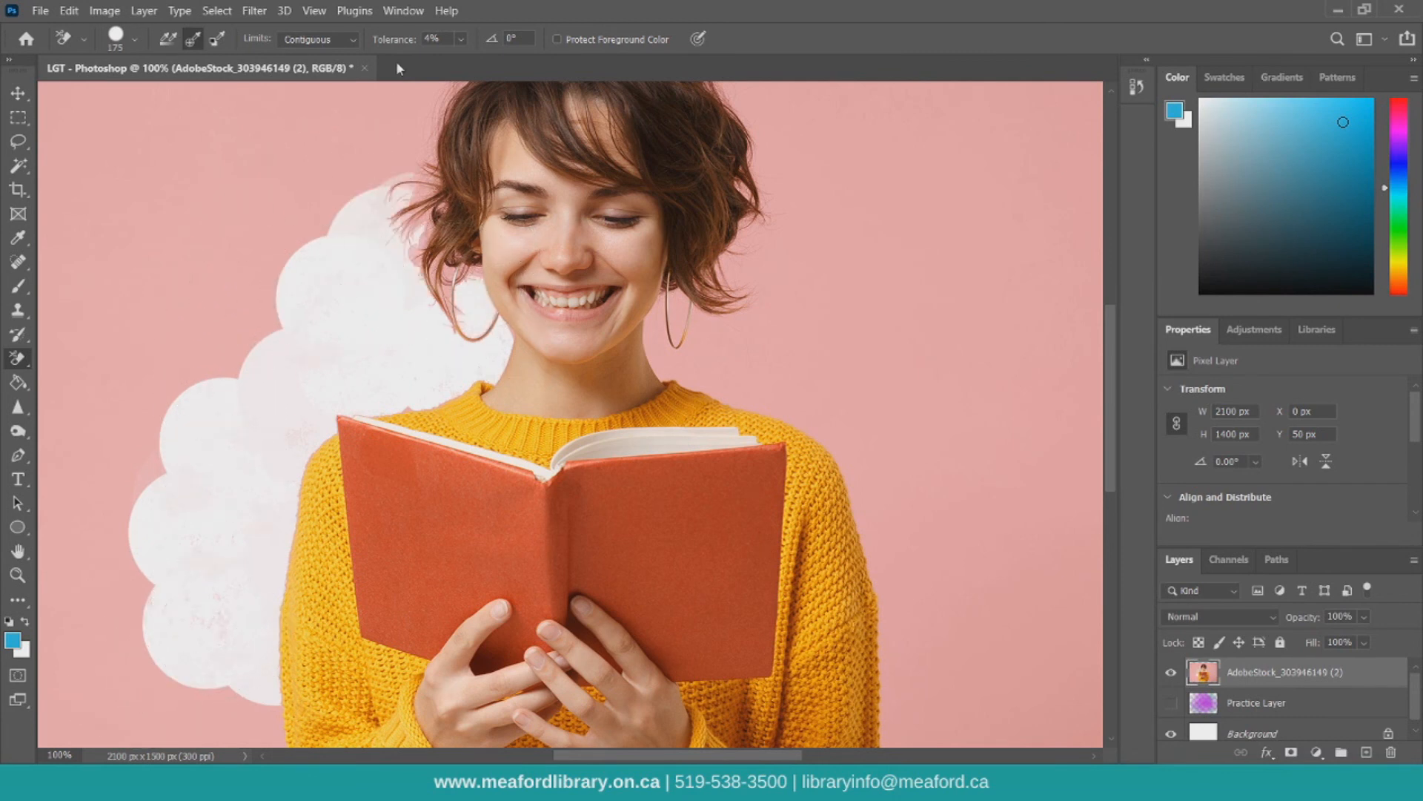
key(ctrl+z)
Raise the Background Eraser tolerance to 12% and try erasing the pink backdrop on both sides of the woman
click(460, 39)
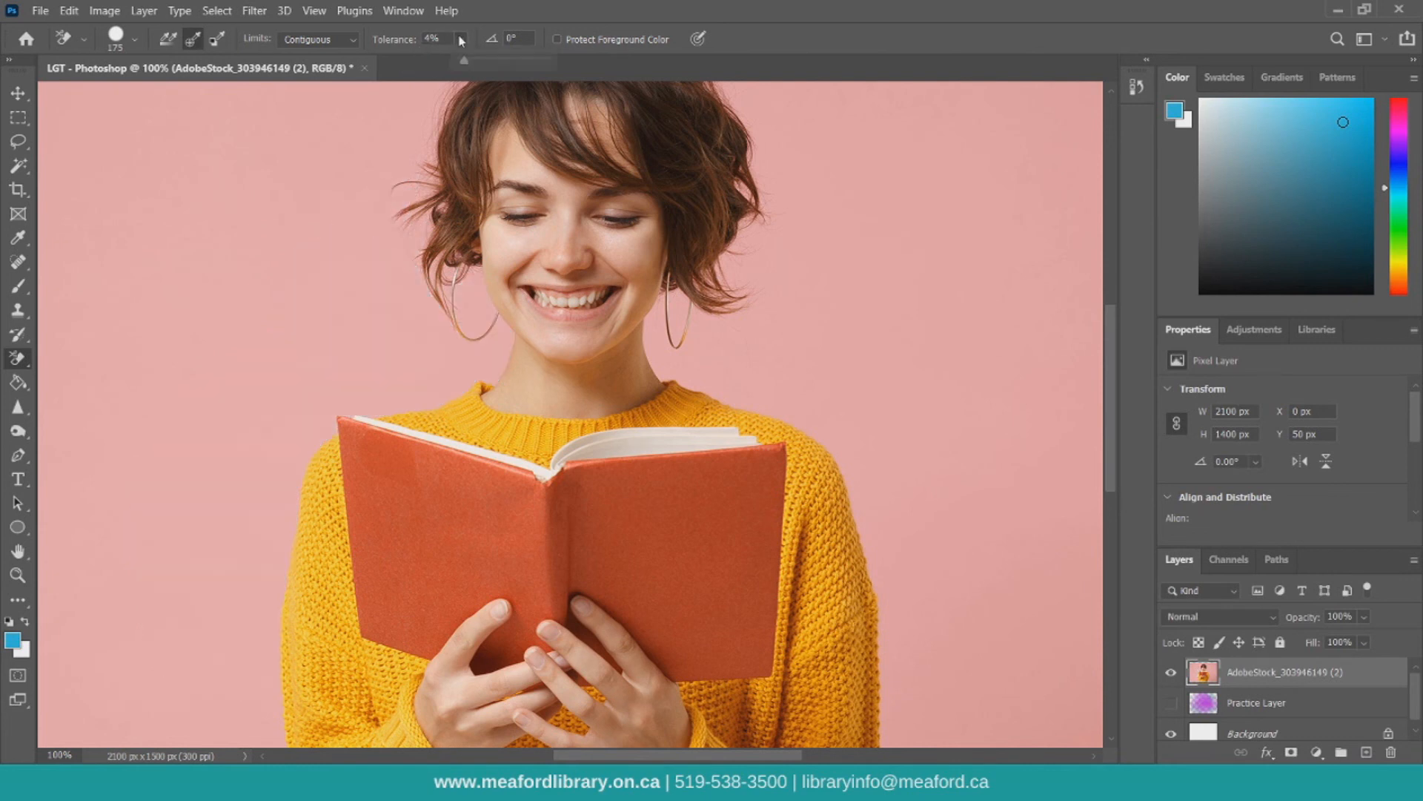
drag(469, 64, 476, 65)
click(336, 335)
click(426, 355)
click(420, 247)
click(478, 321)
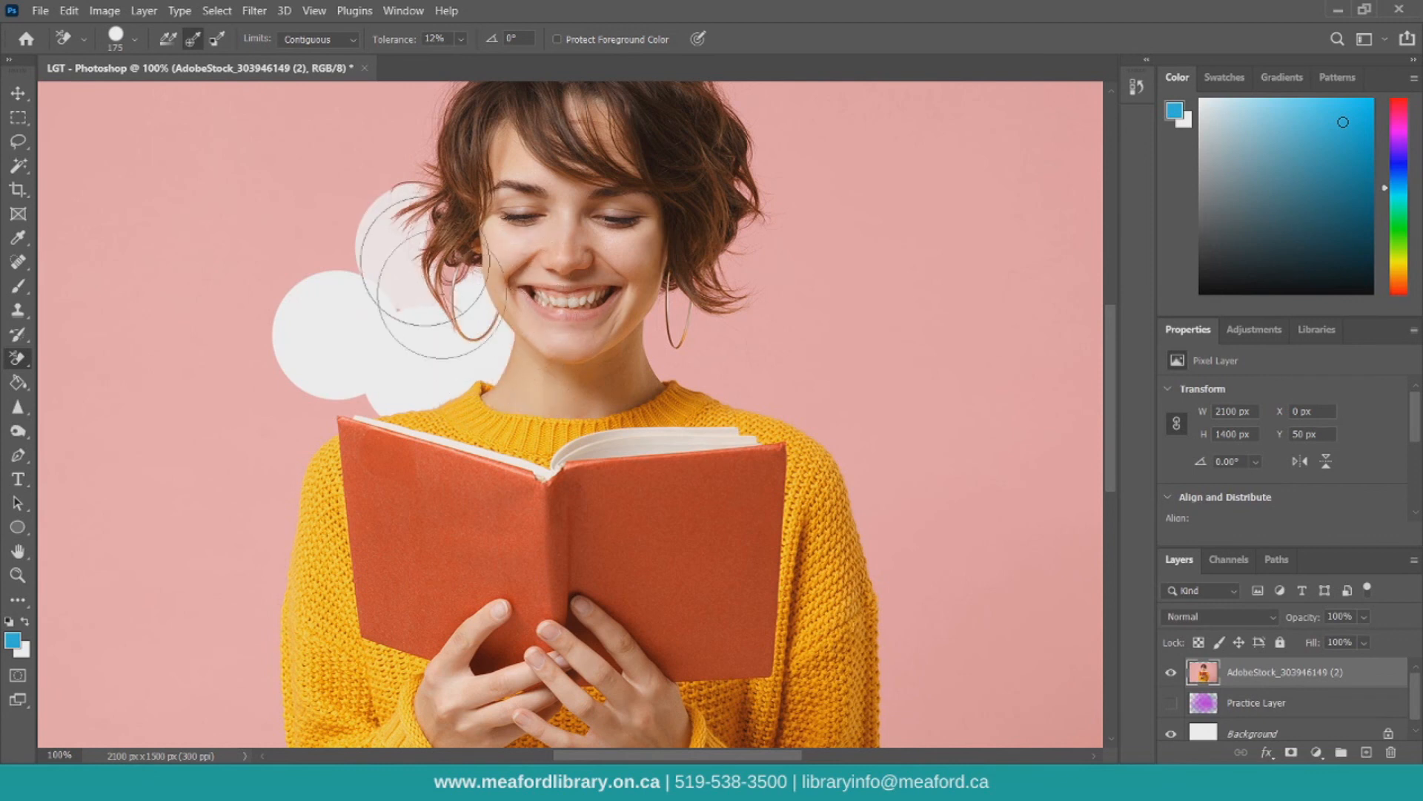
mouse_move(322, 382)
mouse_down()
mouse_move(269, 652)
mouse_move(216, 445)
mouse_move(302, 187)
mouse_move(335, 236)
mouse_move(381, 145)
mouse_move(430, 158)
mouse_move(216, 356)
mouse_move(149, 482)
mouse_move(190, 302)
mouse_move(233, 442)
mouse_up()
scroll(233, 442, down, 1)
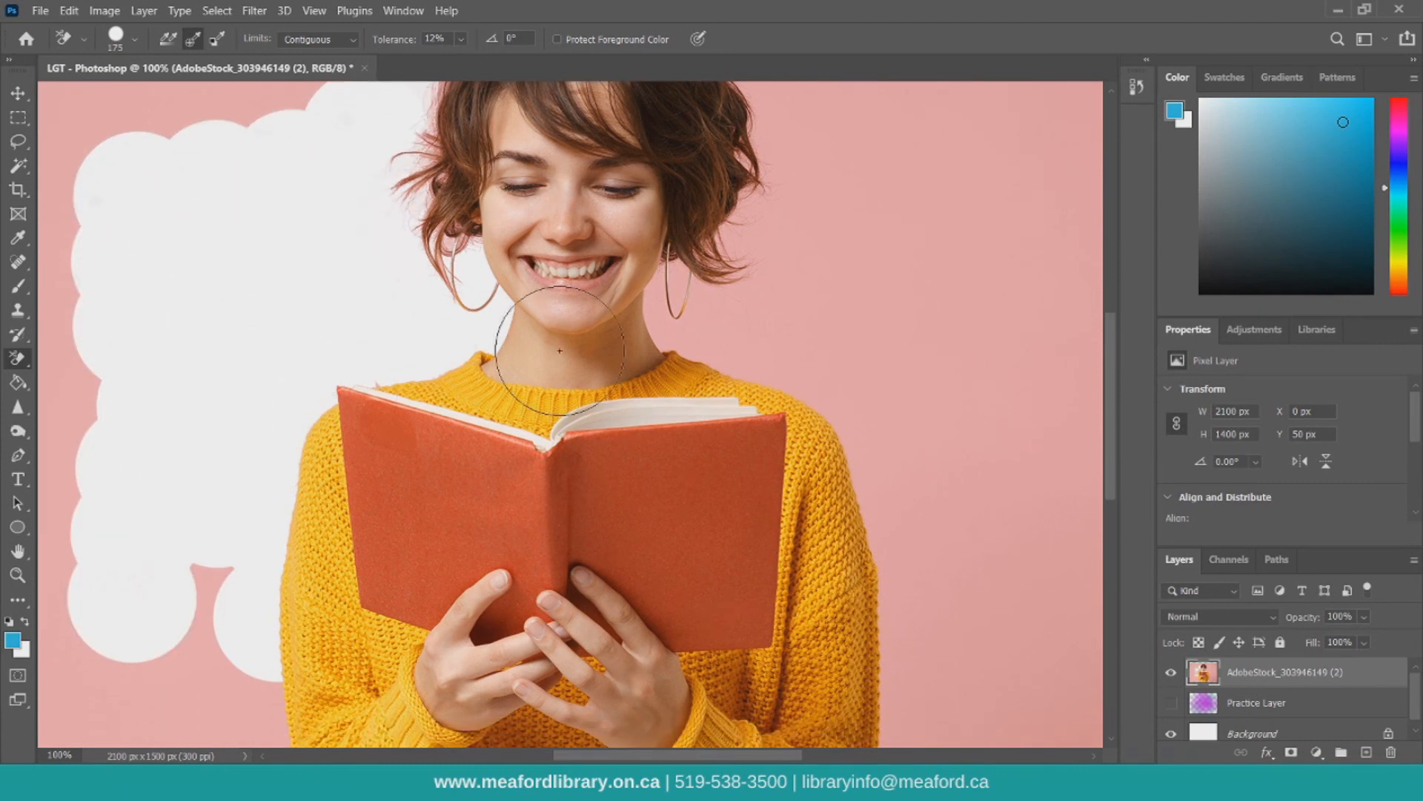
key(ctrl+minus)
mouse_move(702, 378)
mouse_down()
mouse_move(789, 343)
mouse_move(789, 645)
mouse_up()
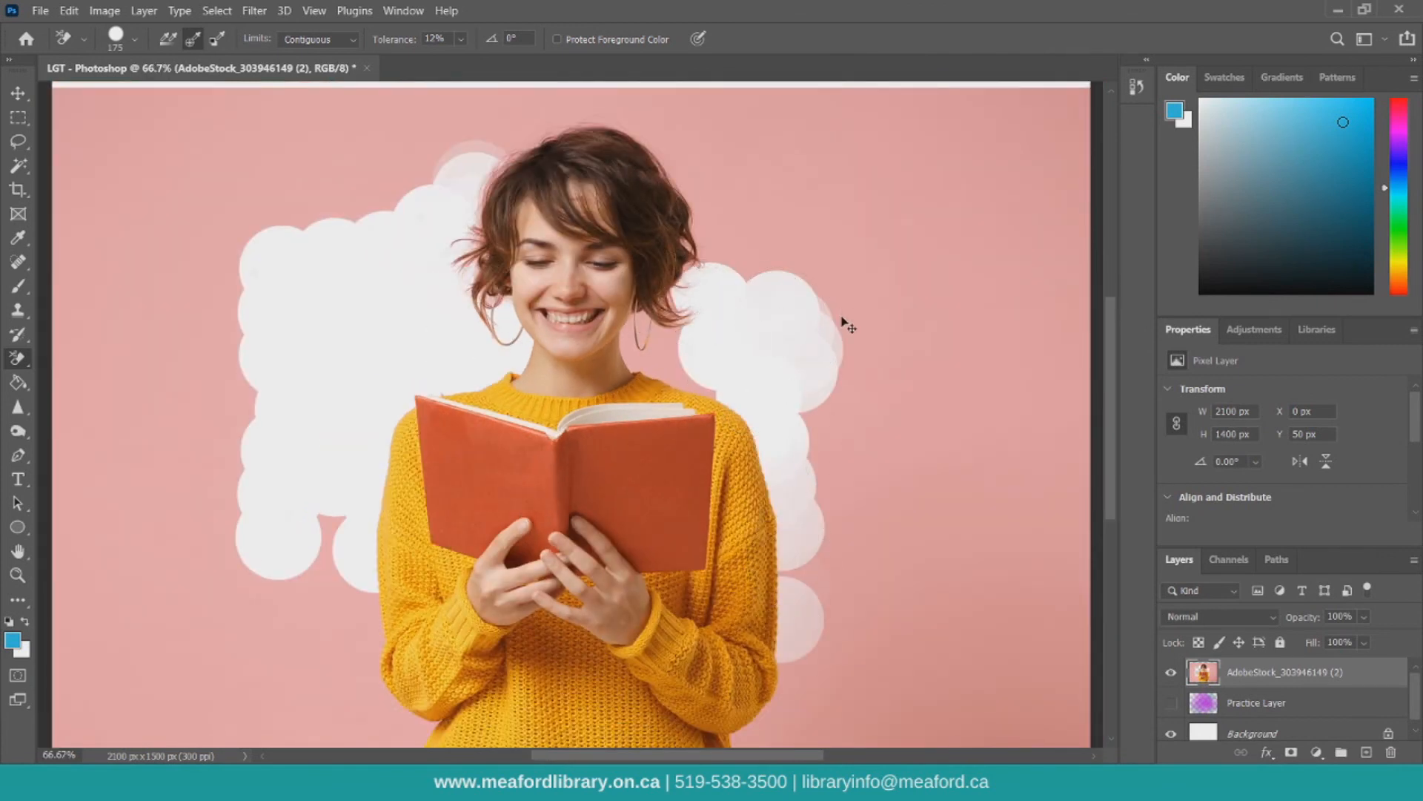
Undo the Background Eraser strokes on both sides of the woman and return to the whole photo at 50%
key(ctrl+z)
key(ctrl+z)
scroll(849, 320, down, 1)
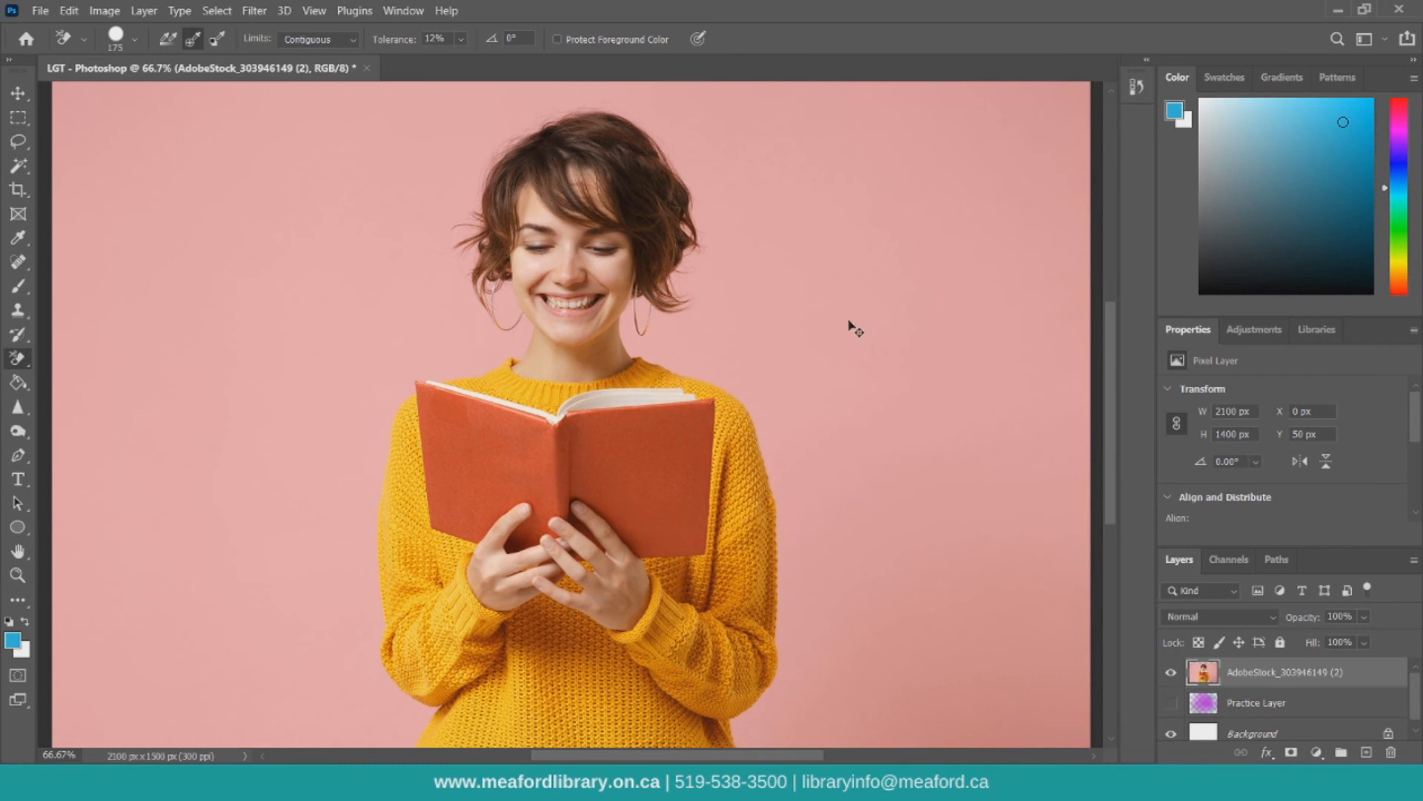
key(ctrl+minus)
scroll(1223, 508, down, 1)
scroll(1215, 489, down, 1)
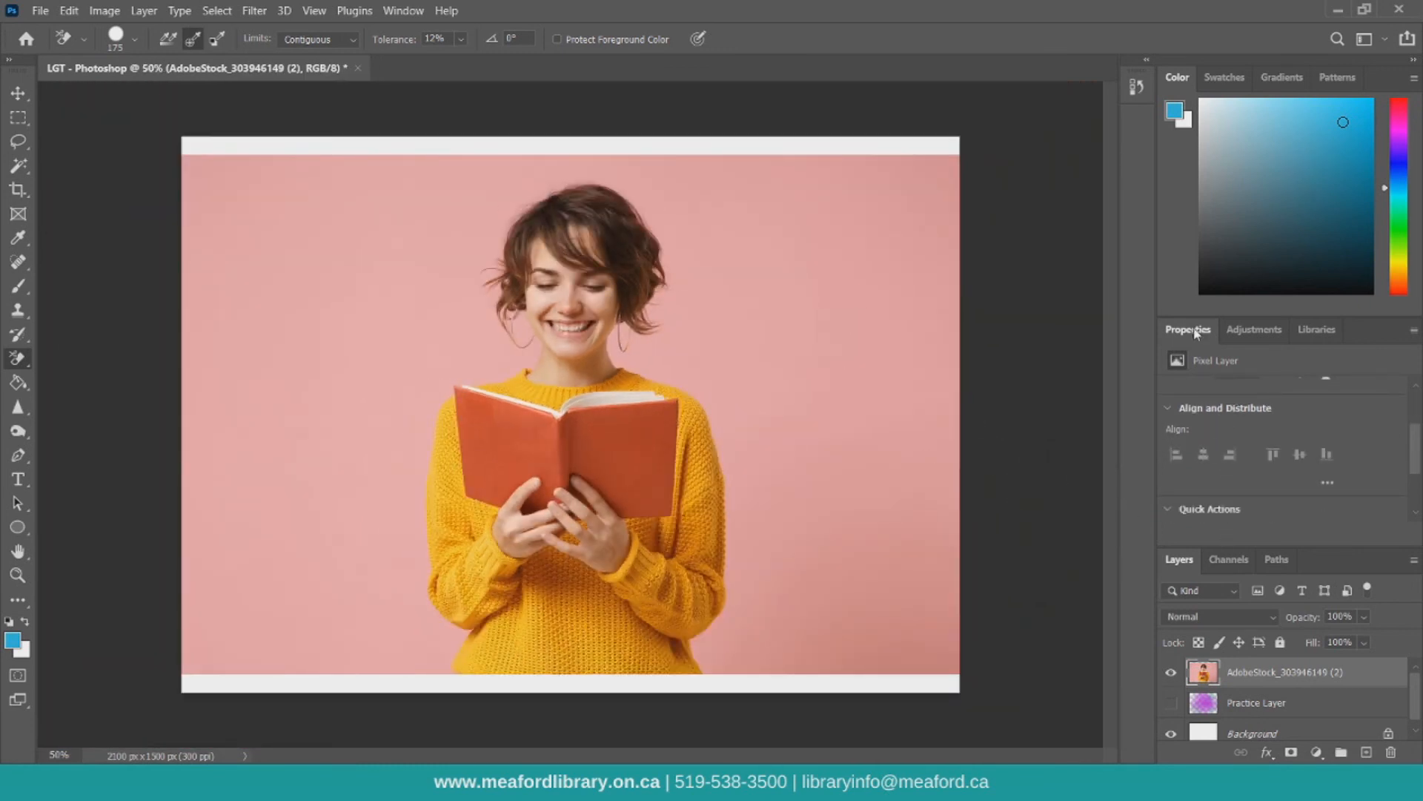
scroll(1207, 430, down, 2)
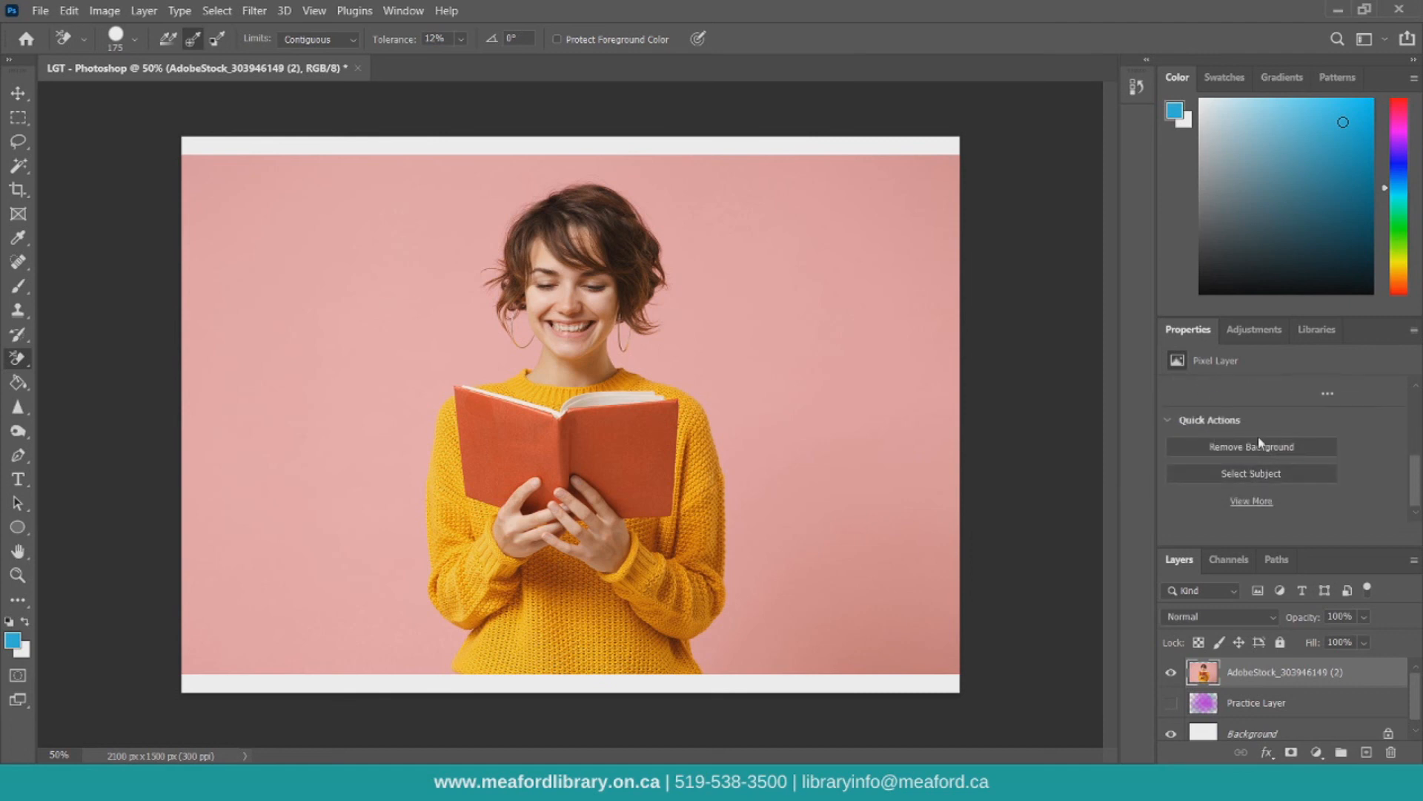
click(1256, 449)
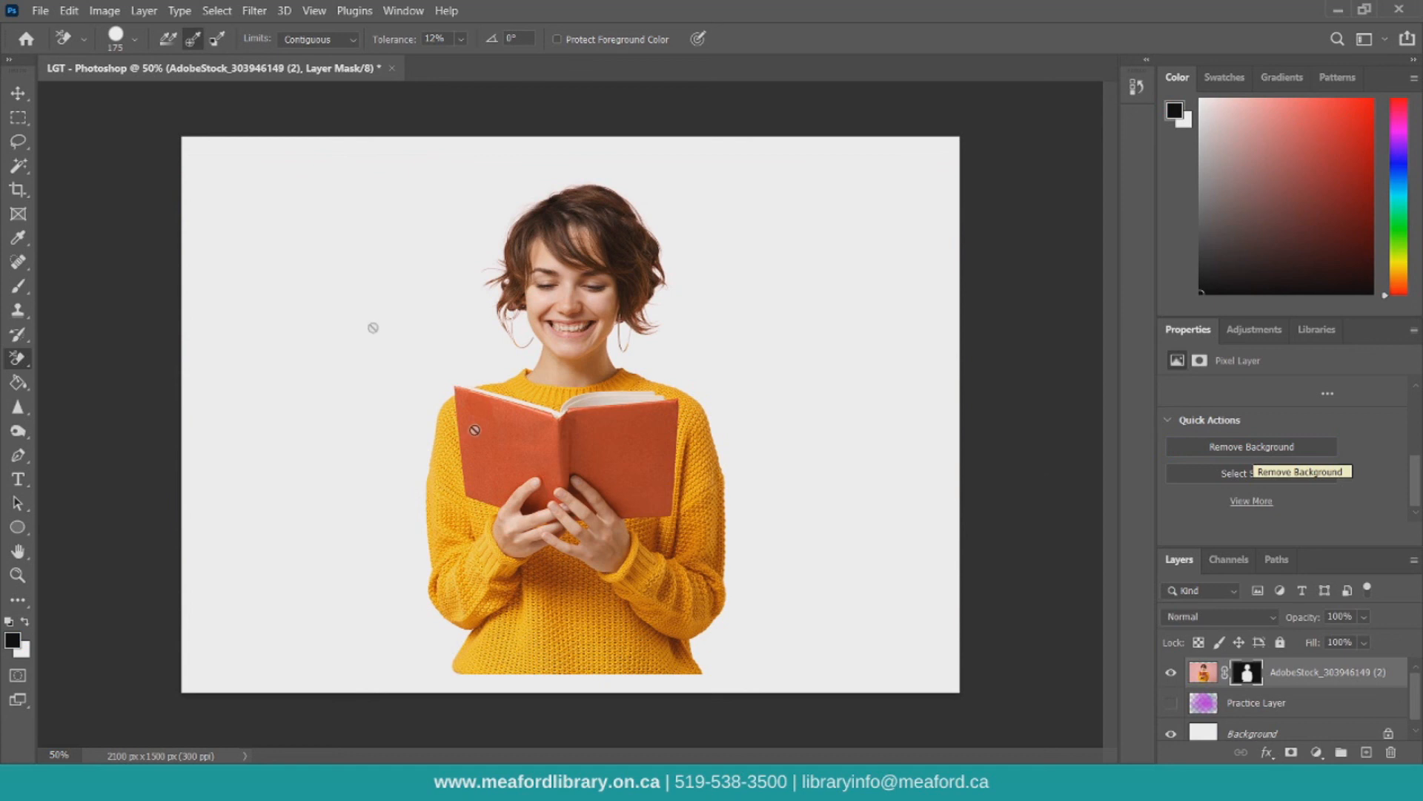
Move the cut-out woman down about 50 px to the lower edge of the canvas and show the Practice Layer behind her
click(18, 94)
drag(565, 354, 566, 372)
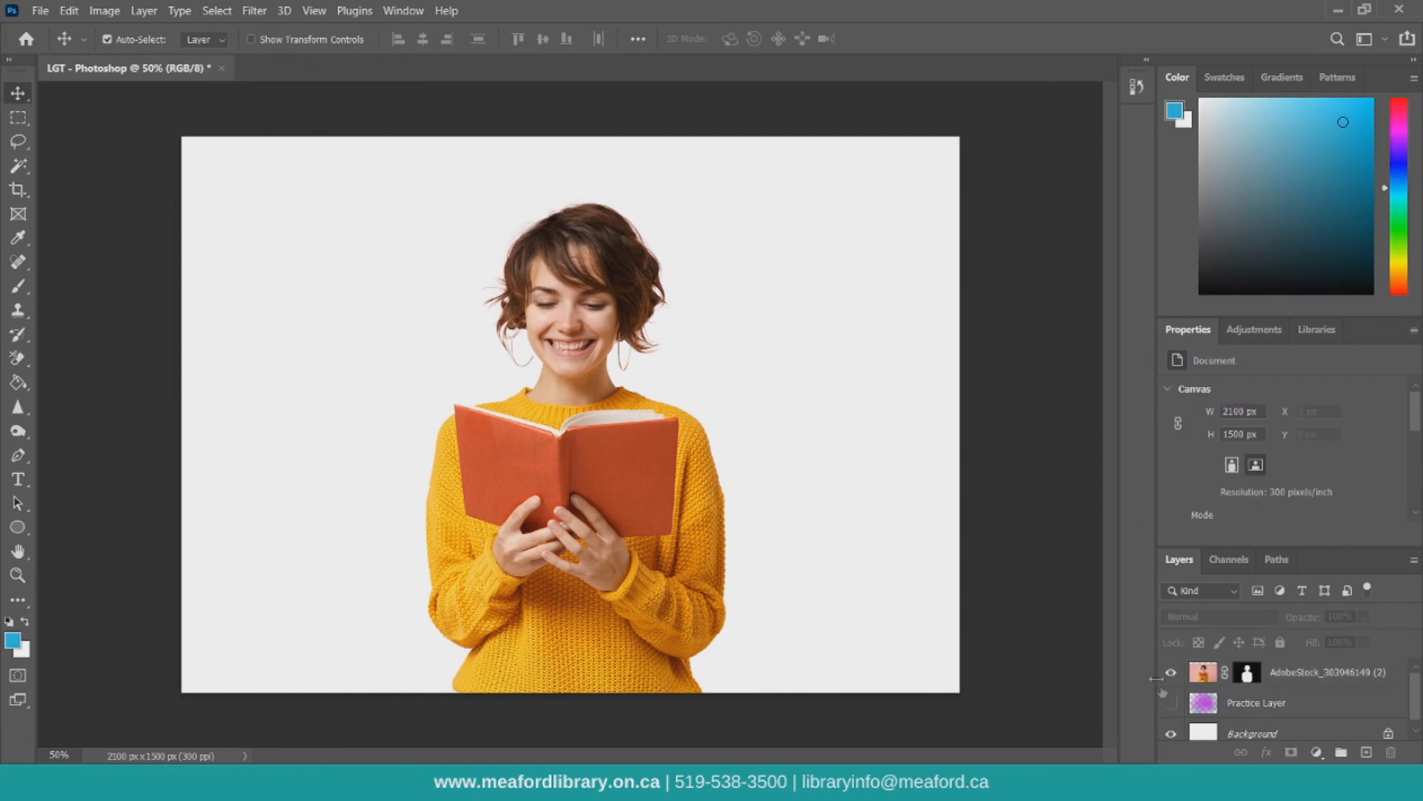
click(1172, 703)
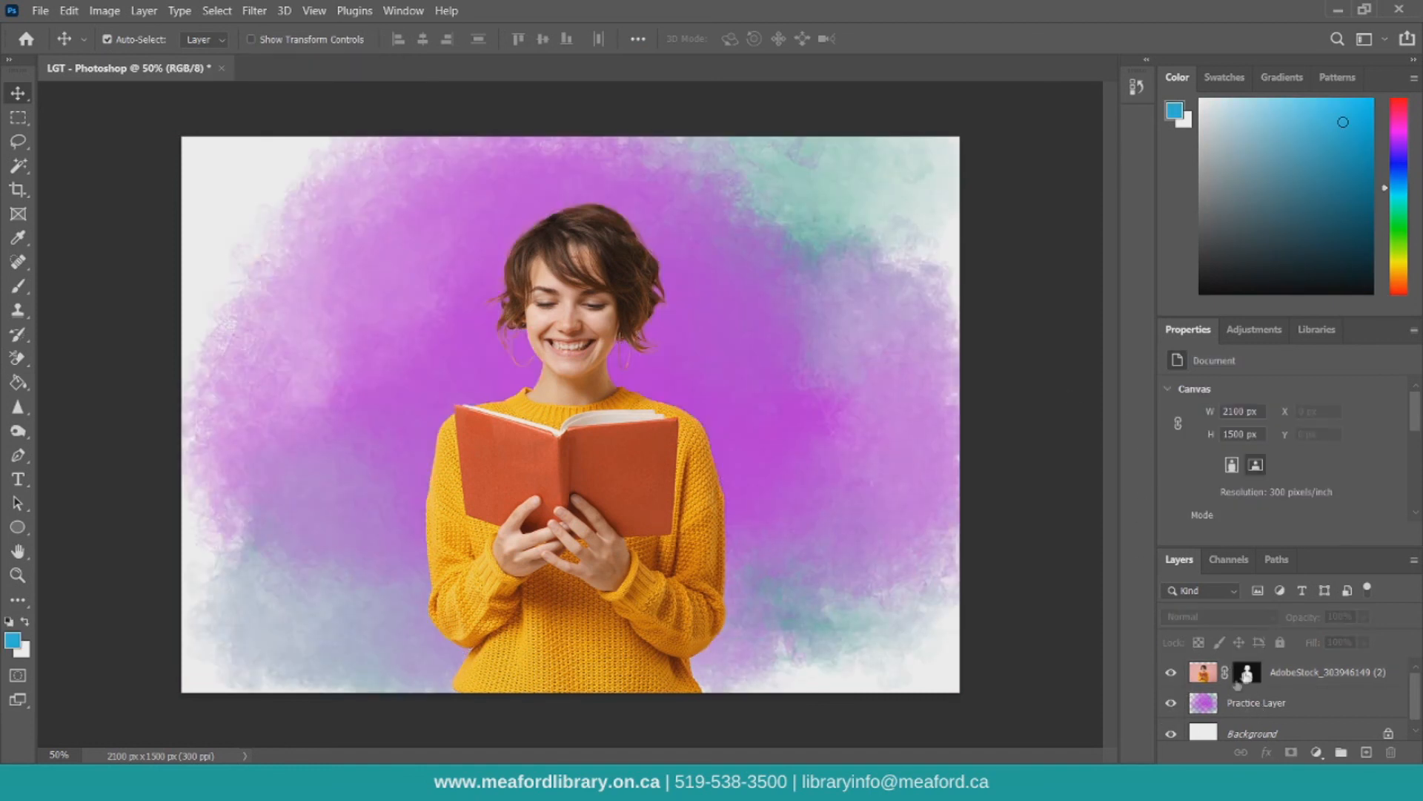
Hide the Practice Layer and try masking out the left earring with a 25 px black Brush on the layer mask, undoing the stroke
click(1171, 703)
click(1204, 671)
click(1247, 676)
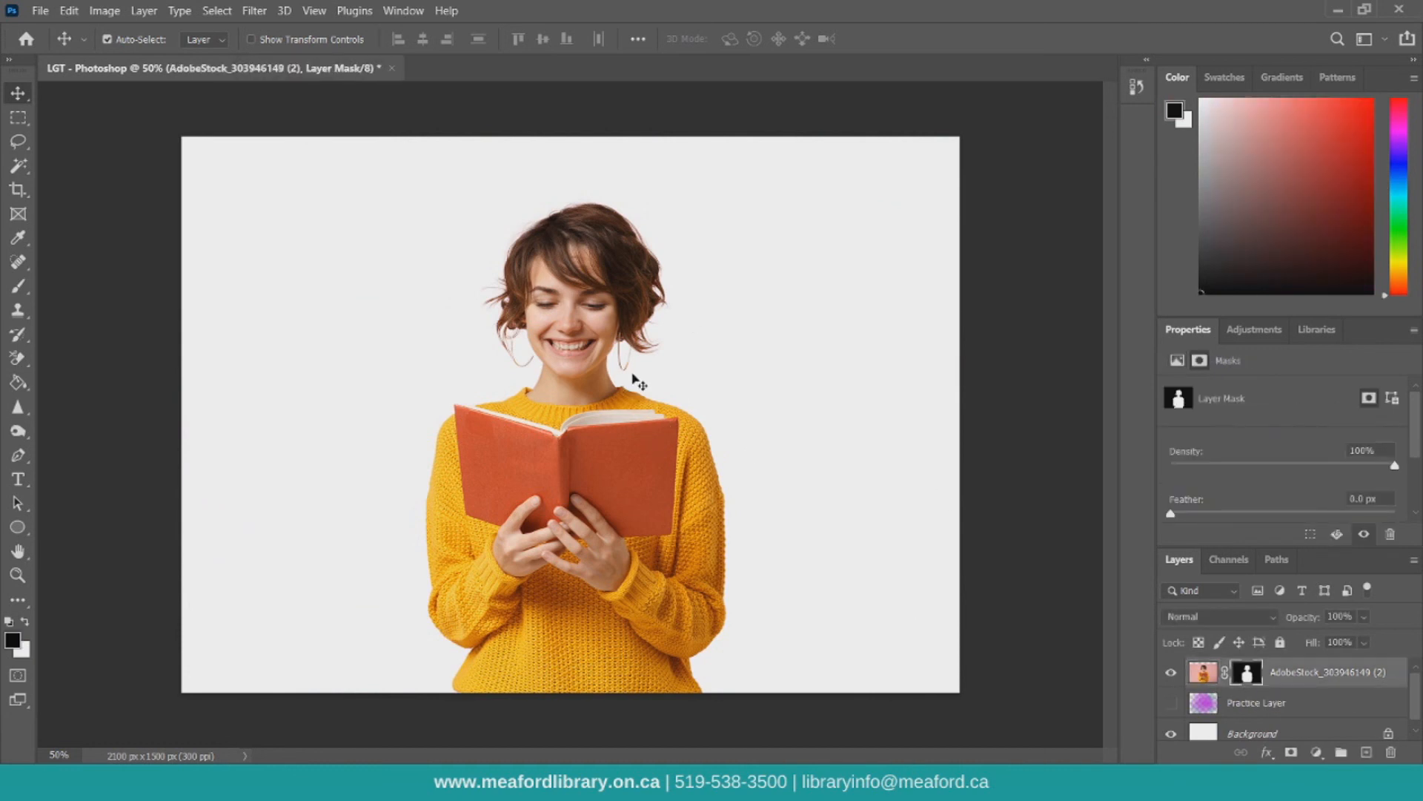
key(ctrl+plus)
key(ctrl+plus)
key(ctrl+plus)
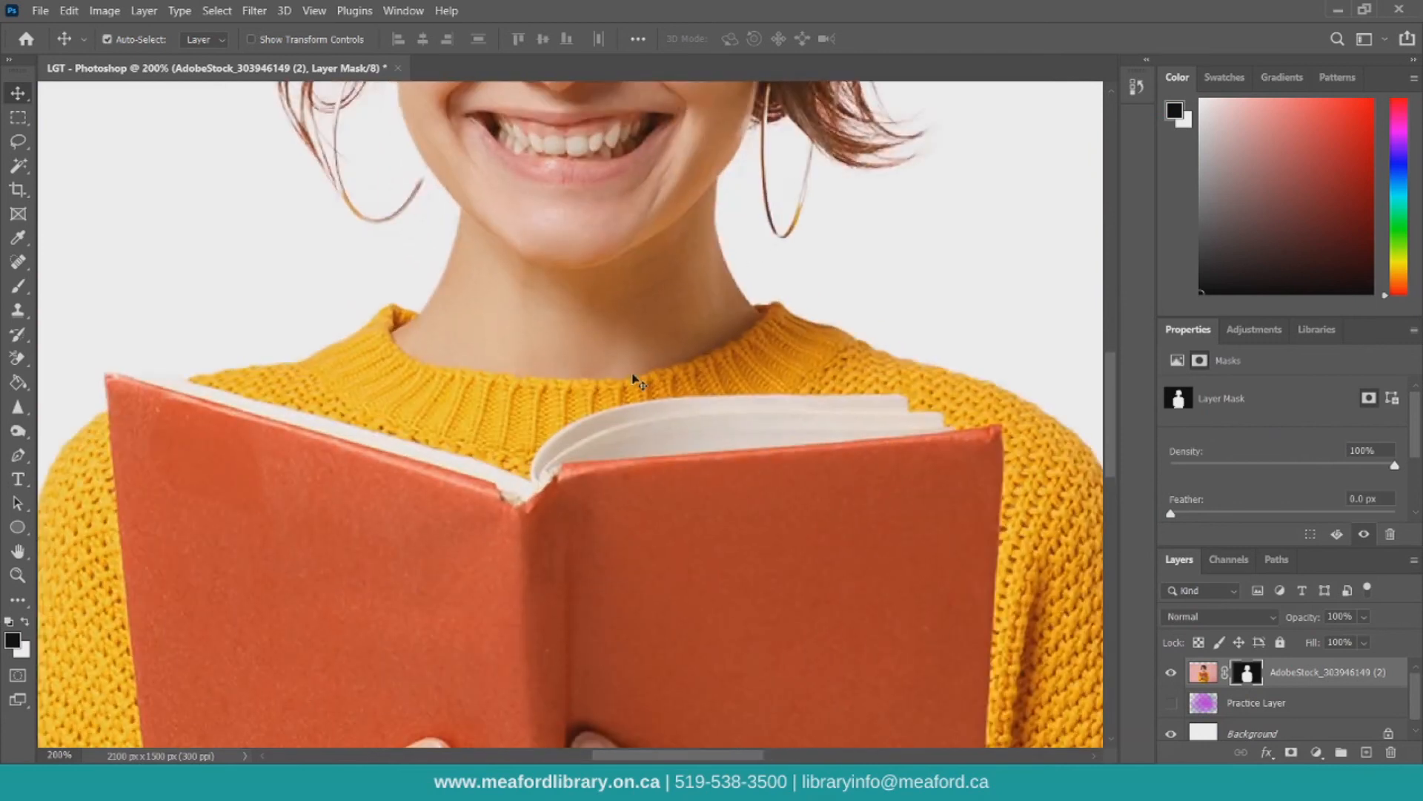
scroll(636, 380, up, 3)
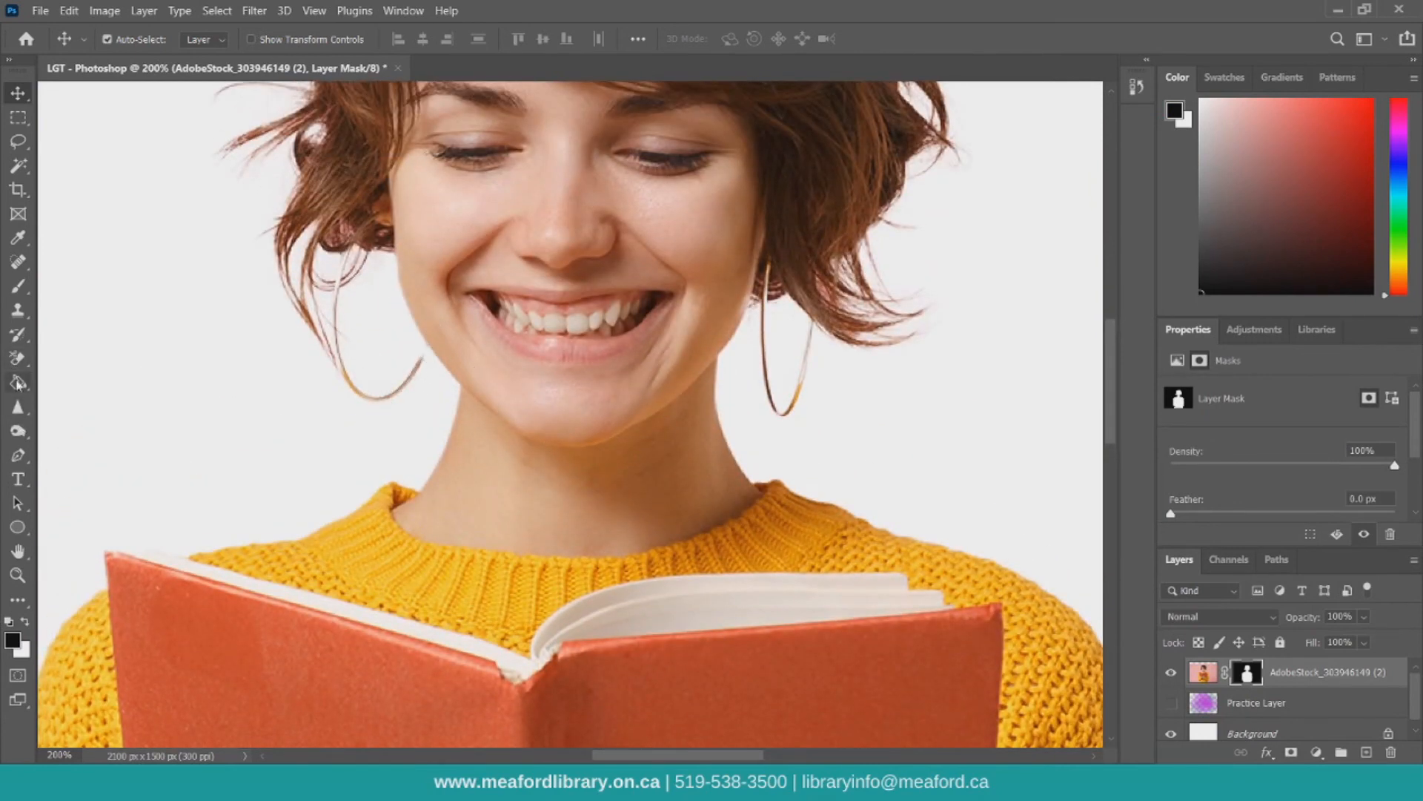
click(19, 288)
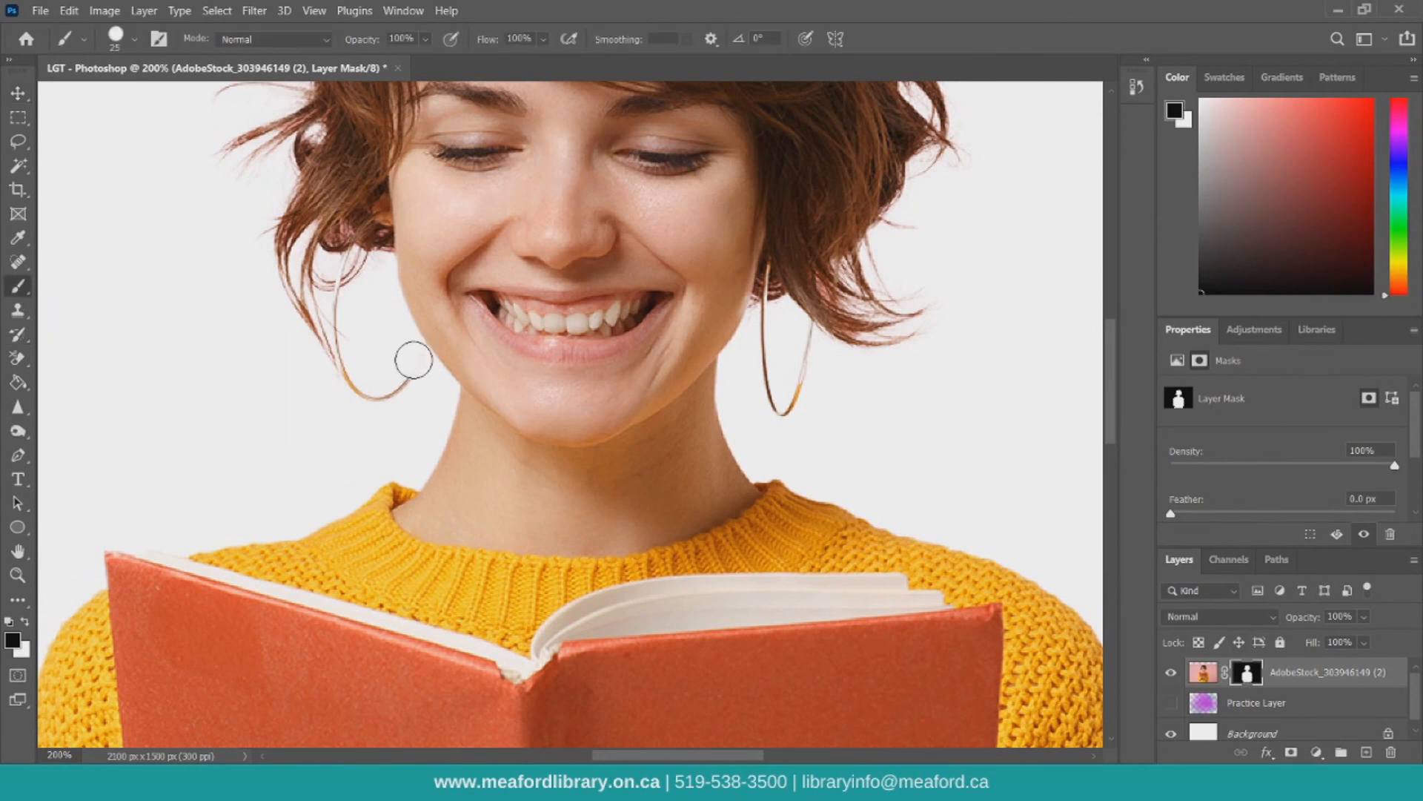
mouse_move(417, 356)
mouse_down()
mouse_move(381, 384)
mouse_move(356, 353)
mouse_move(349, 296)
mouse_move(348, 335)
mouse_up()
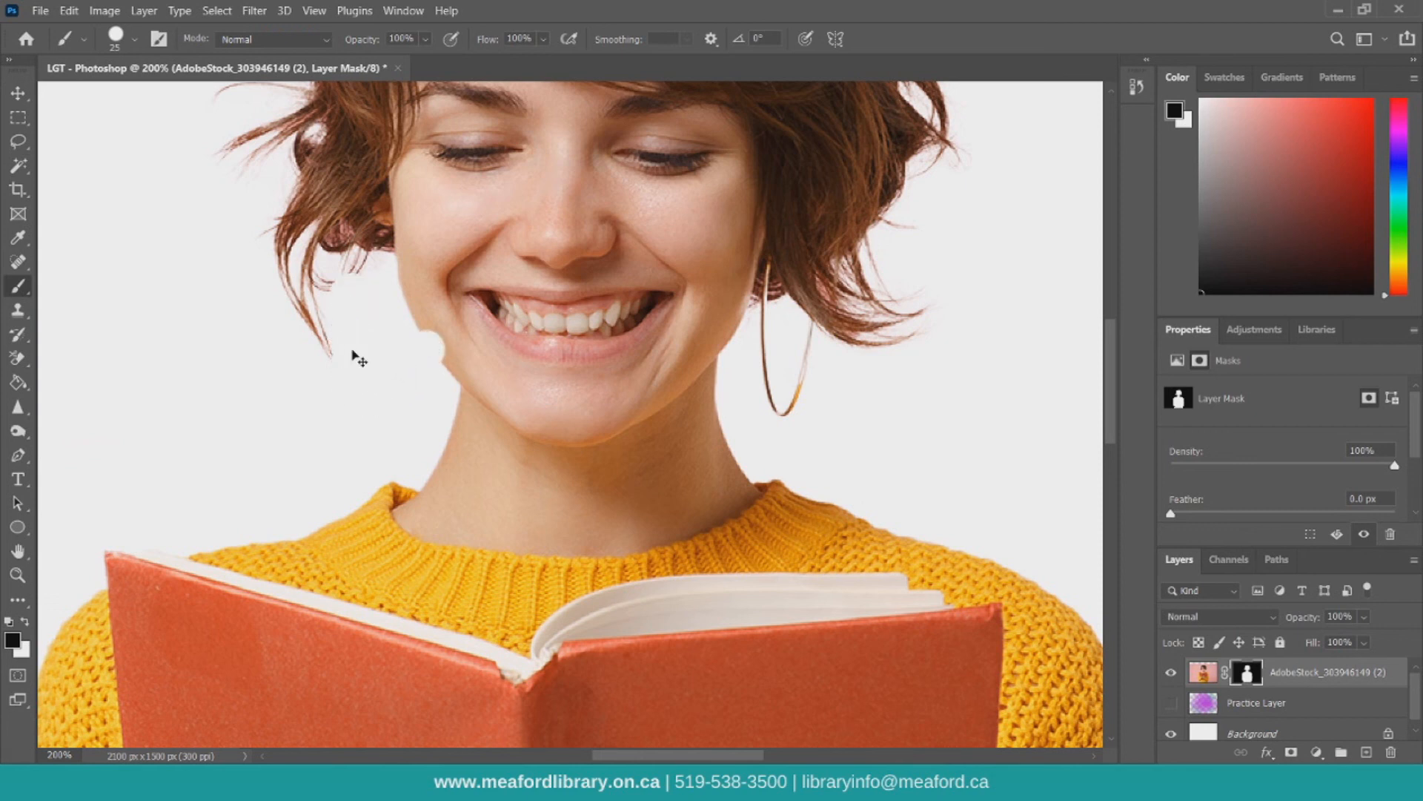
key(ctrl+z)
key(ctrl+2)
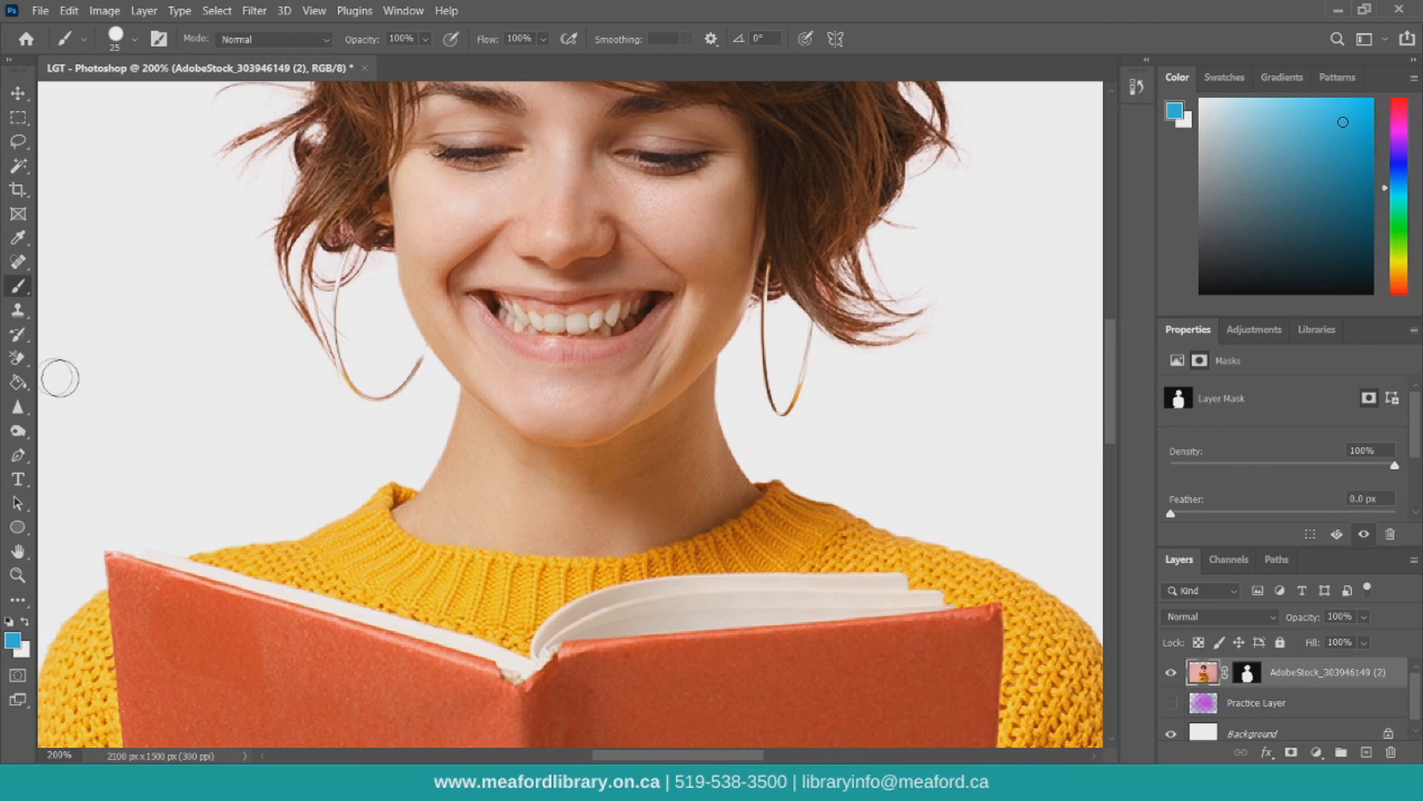
Try revealing the pink backdrop around the left earring with a 40 px Eraser on the layer mask, and undo it
click(16, 360)
click(81, 356)
click(1277, 676)
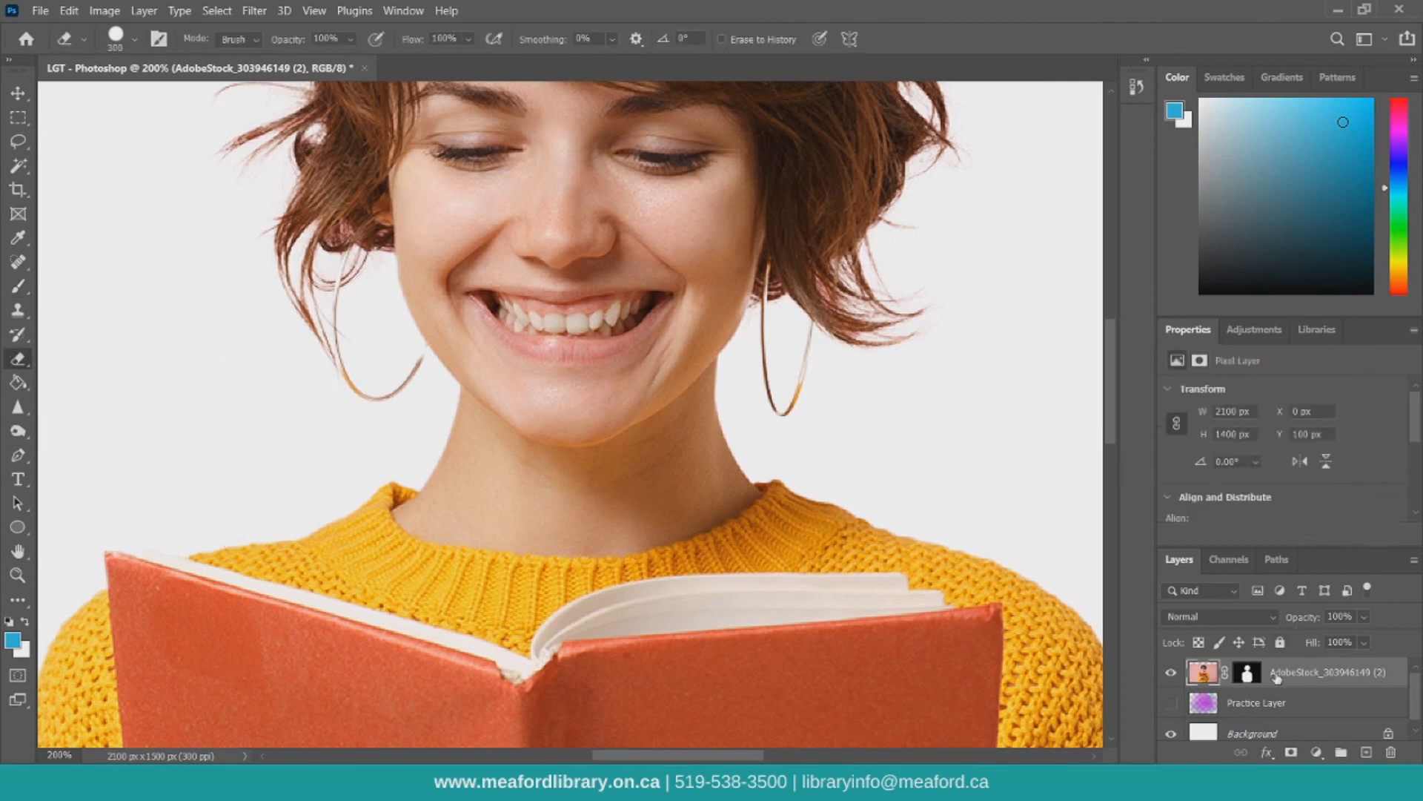
click(1248, 675)
key(bracketleft)
key(bracketleft)
key(bracketleft)
key(bracketleft)
key(bracketleft)
key(bracketleft)
key(bracketleft)
key(bracketleft)
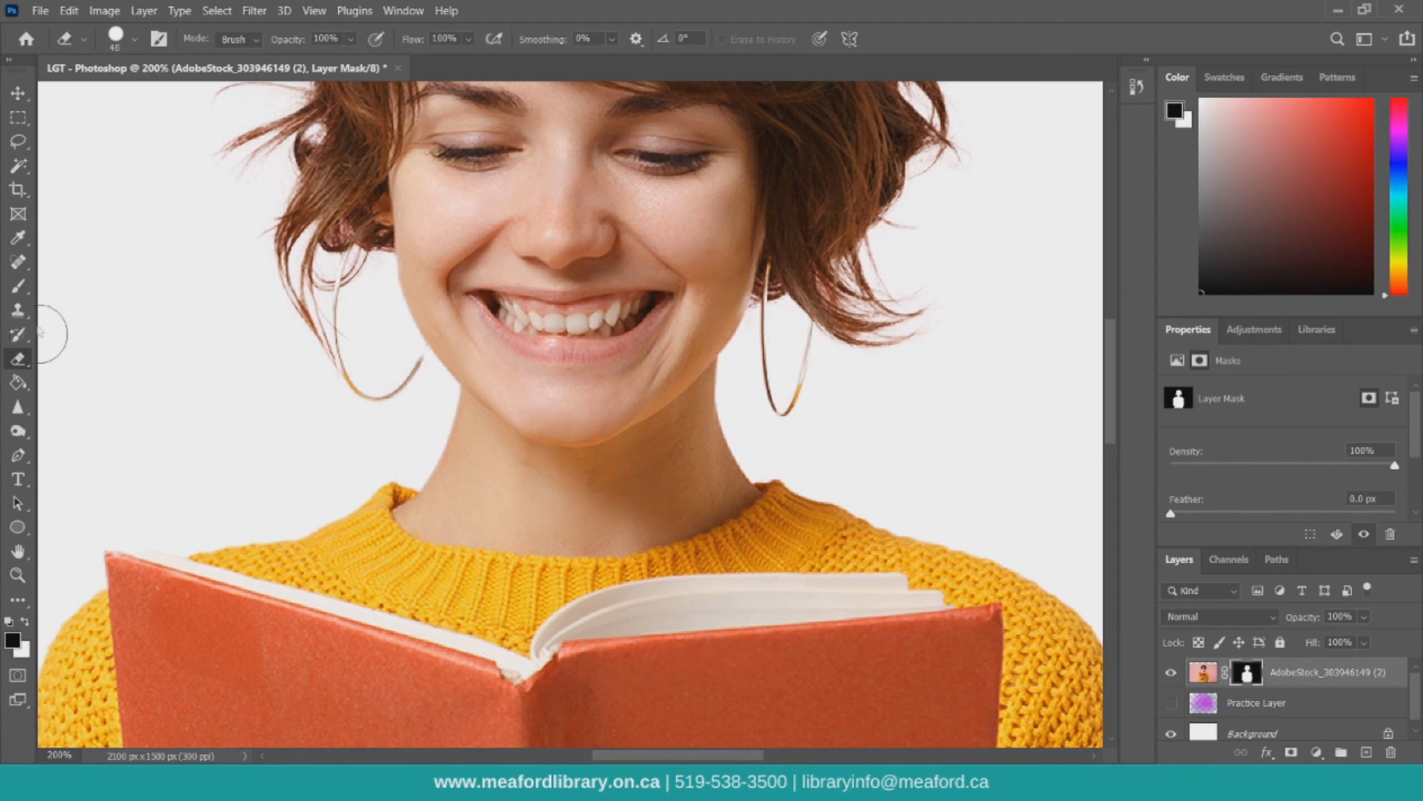
mouse_move(385, 349)
mouse_down()
mouse_move(409, 383)
mouse_move(373, 400)
mouse_move(372, 362)
mouse_move(385, 389)
mouse_move(323, 473)
mouse_move(371, 406)
mouse_move(378, 366)
mouse_move(403, 386)
mouse_move(397, 356)
mouse_move(356, 397)
mouse_move(347, 346)
mouse_up()
key(ctrl+z)
key(ctrl+z)
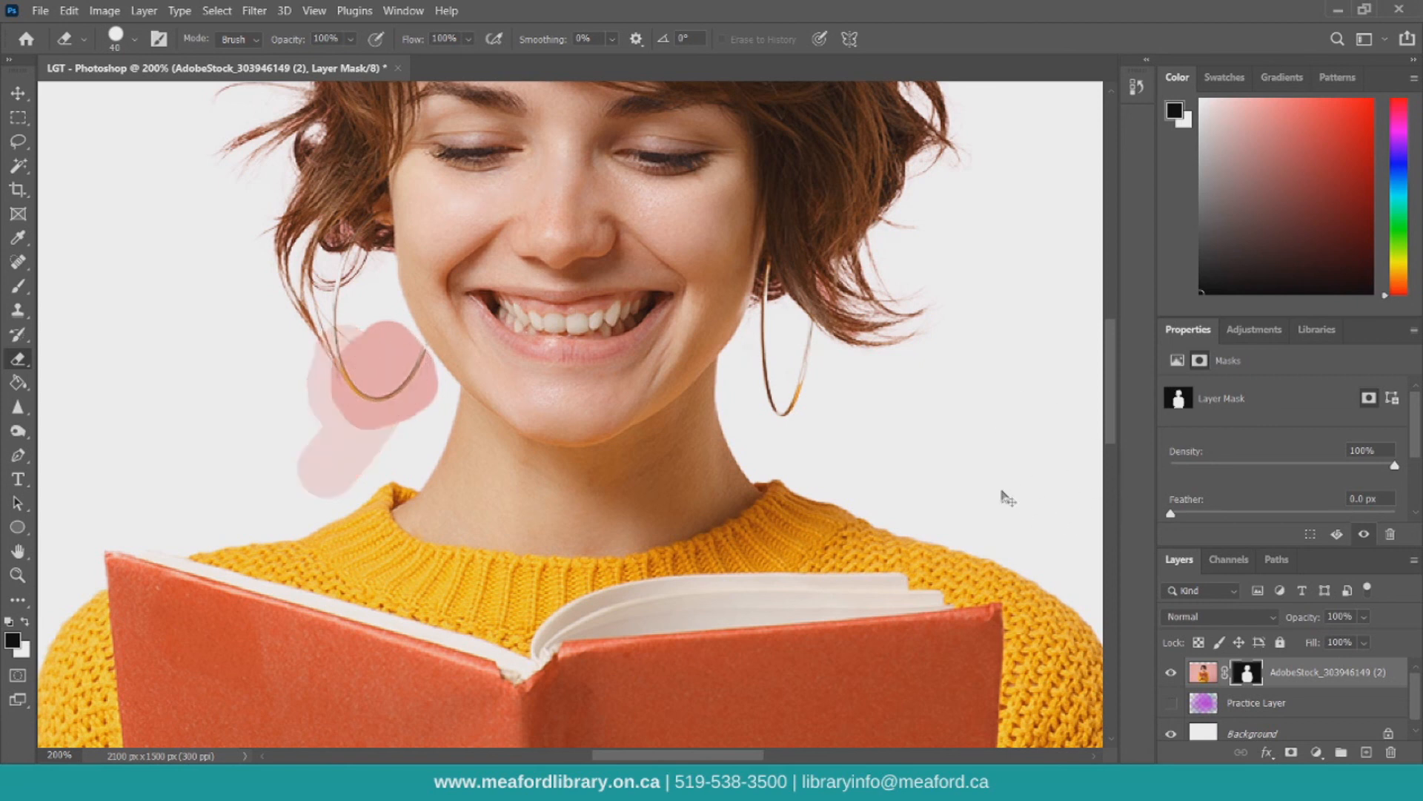
Try painting black and white over the left earring on the layer mask with the 25 px Brush, and undo the strokes
click(21, 290)
click(1247, 671)
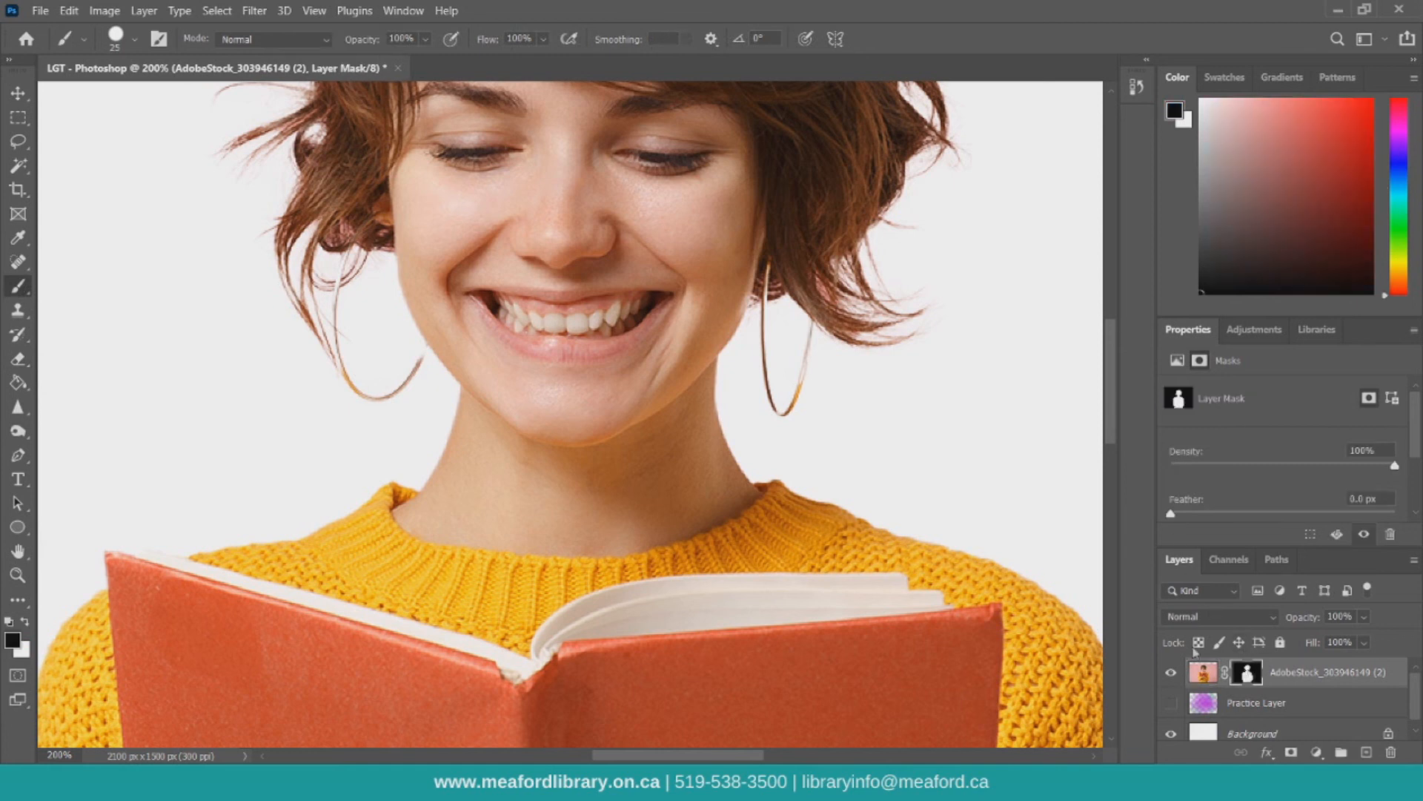
mouse_move(416, 418)
mouse_down()
mouse_move(413, 375)
mouse_move(398, 400)
mouse_move(405, 370)
mouse_up()
mouse_move(362, 413)
mouse_down()
mouse_move(370, 371)
mouse_move(366, 382)
mouse_move(356, 349)
mouse_up()
click(26, 623)
mouse_move(339, 348)
mouse_down()
mouse_move(360, 369)
mouse_move(408, 352)
mouse_move(375, 393)
mouse_up()
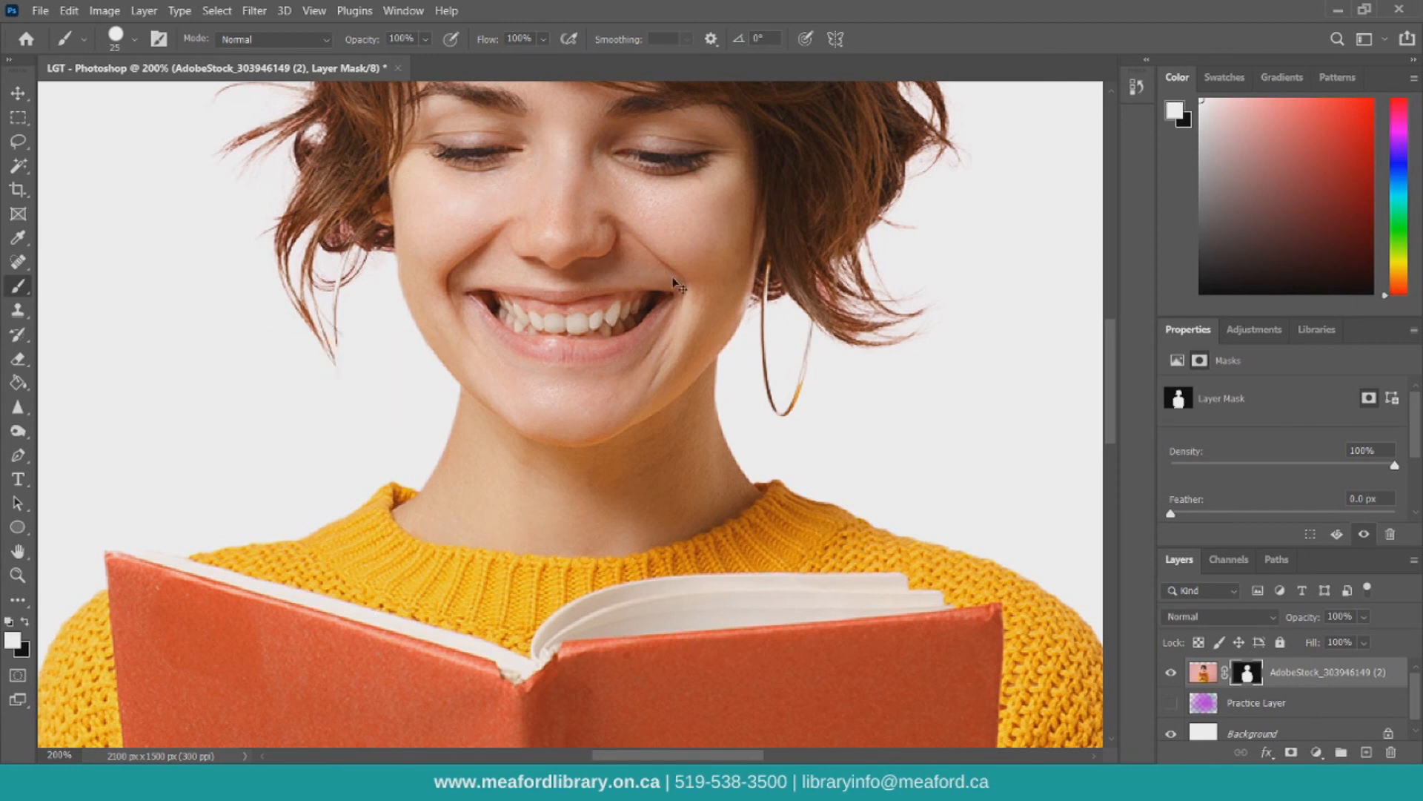
key(ctrl+z)
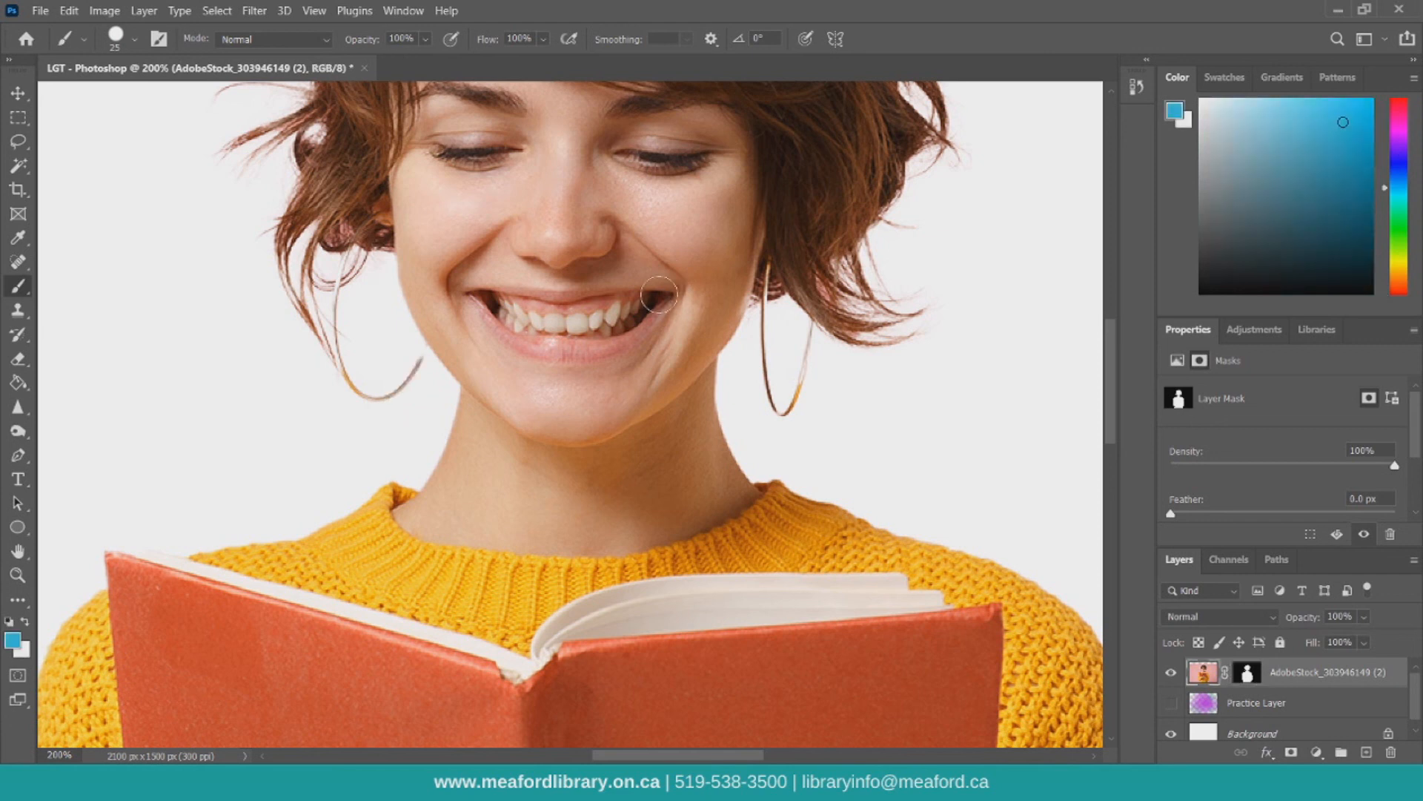
Show the Practice Layer behind the cut-out woman and view the composite at 66.67%
key(ctrl+minus)
key(ctrl+minus)
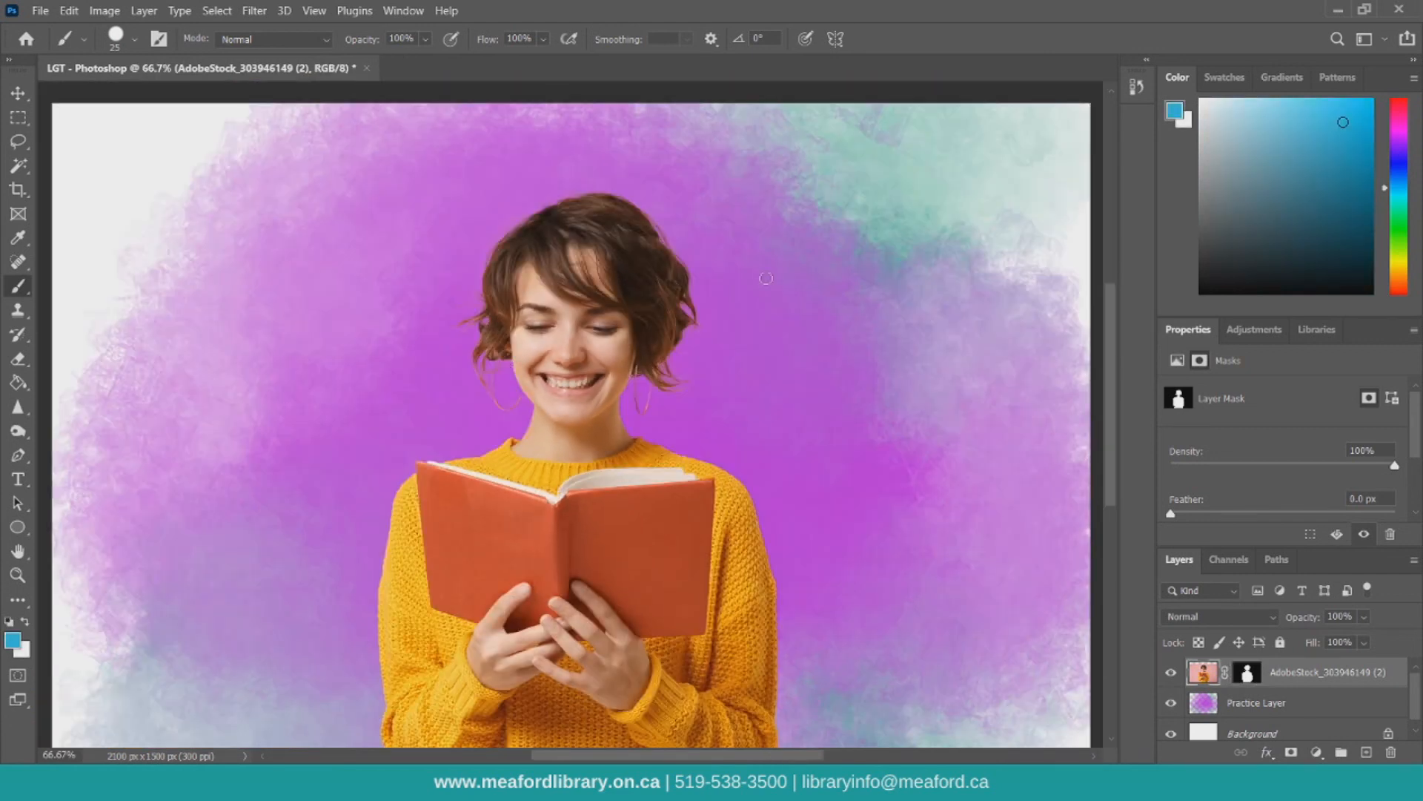
scroll(766, 278, down, 1)
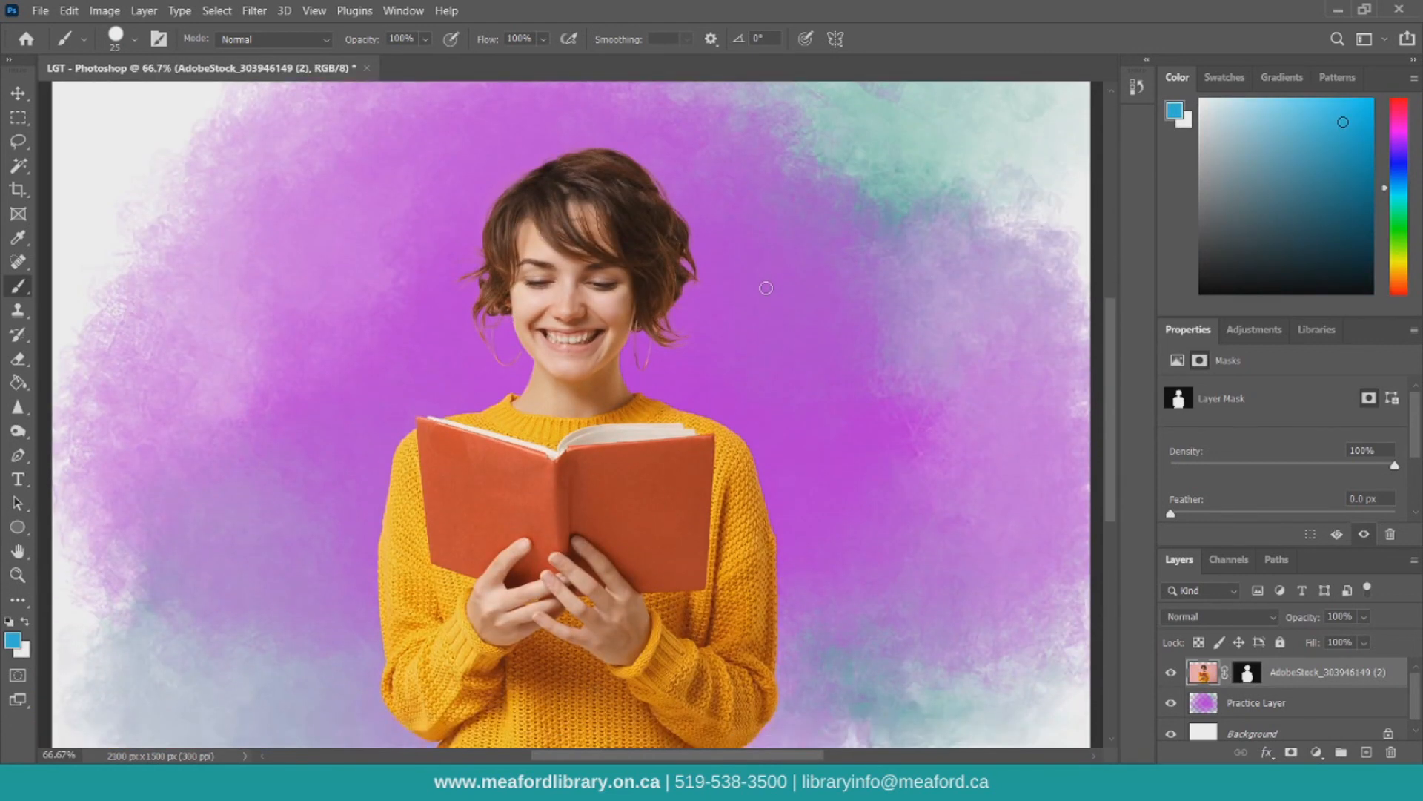